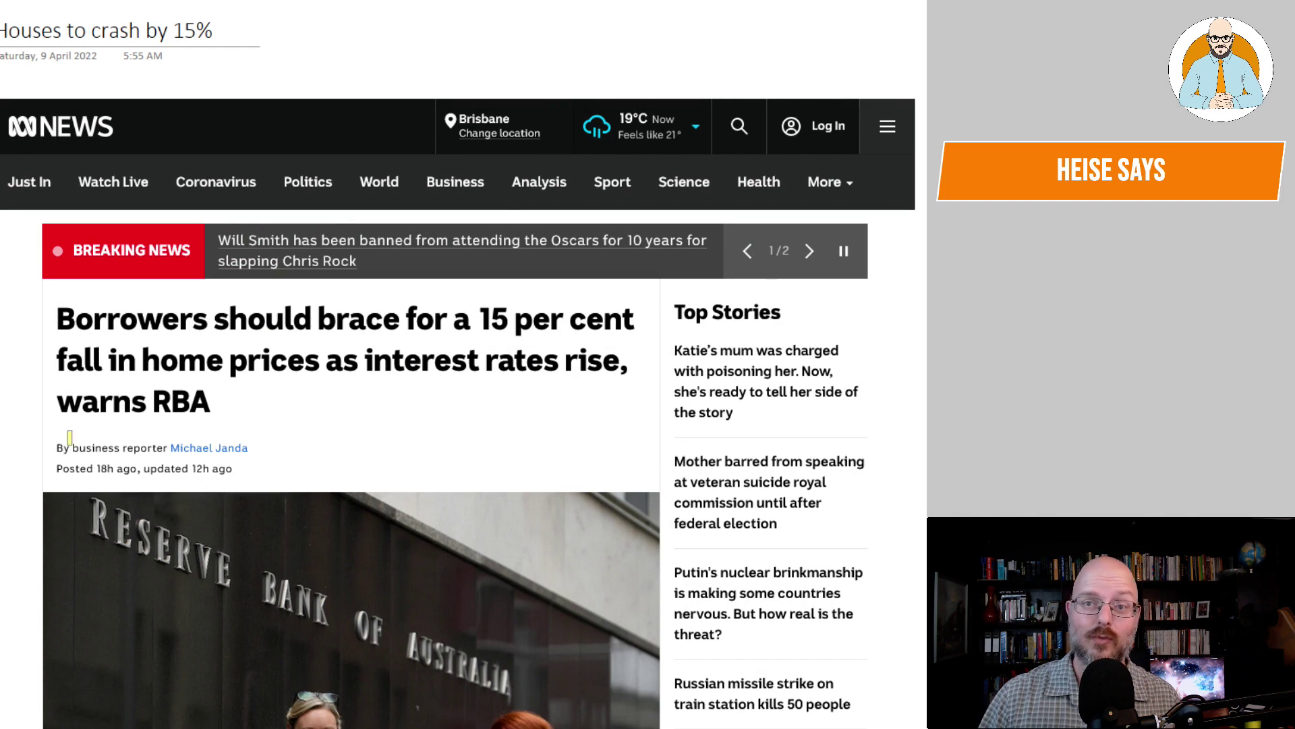
Step: Scroll through the SQM Research asking-price page before moving to the house-crash workbook
{"action": "scroll", "coordinate": [39, 291], "scroll_direction": "down", "scroll_amount": 1}
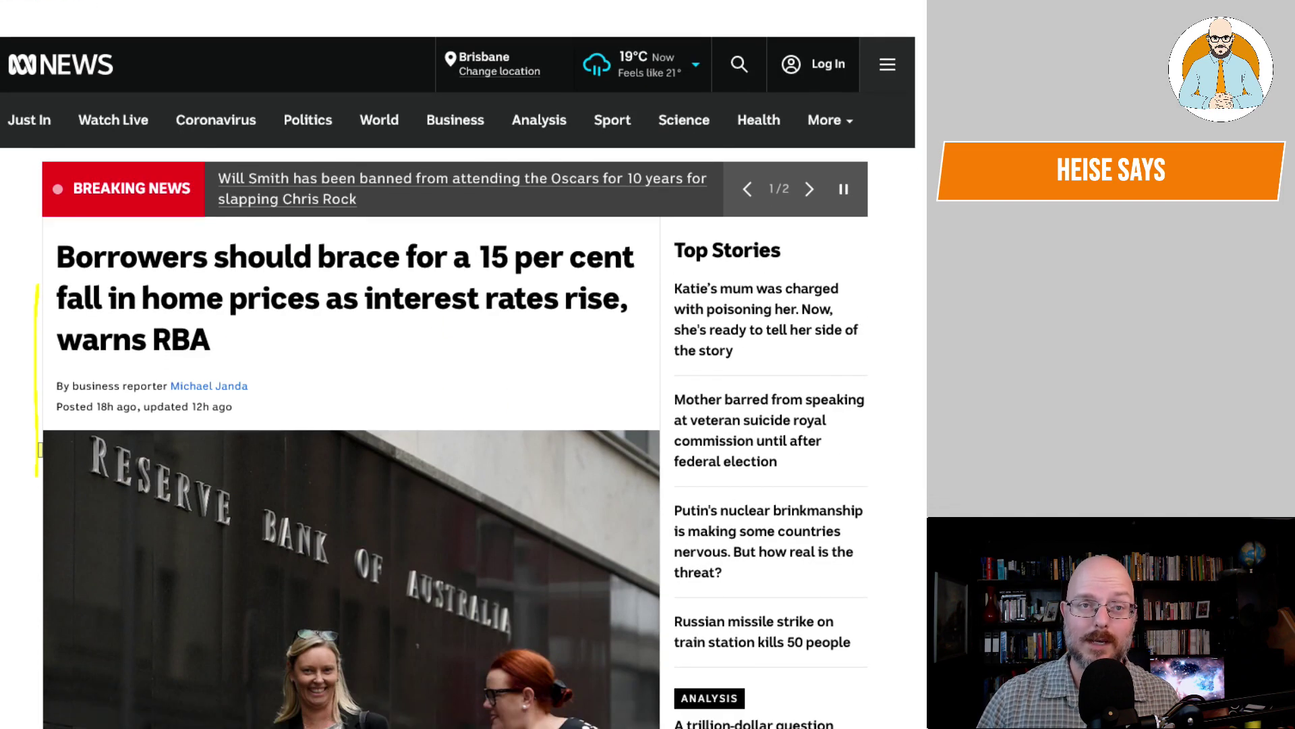
{"action": "scroll", "coordinate": [43, 447], "scroll_direction": "up", "scroll_amount": 1}
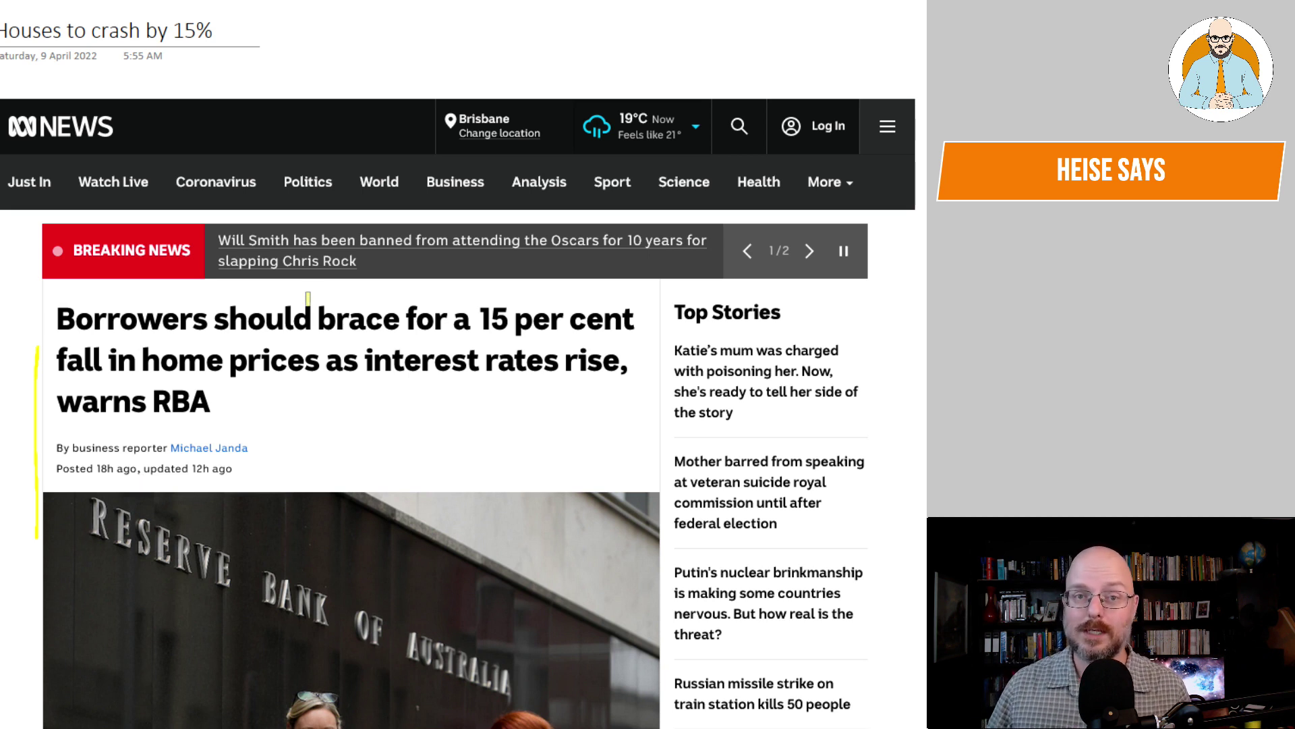
{"action": "scroll", "coordinate": [442, 378], "scroll_direction": "down", "scroll_amount": 2}
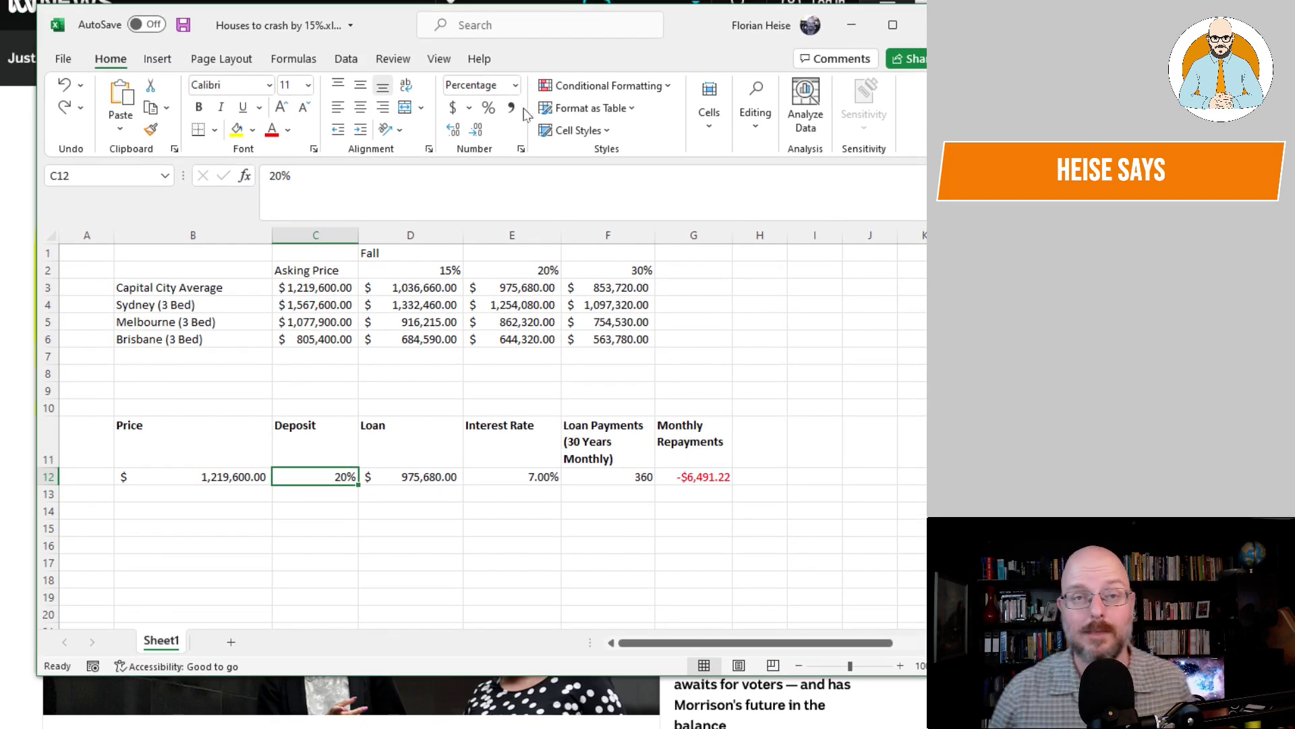
Step: Review the Capital City Average asking price and the PMT repayment formula in G12
{"action": "left_click", "coordinate": [208, 298]}
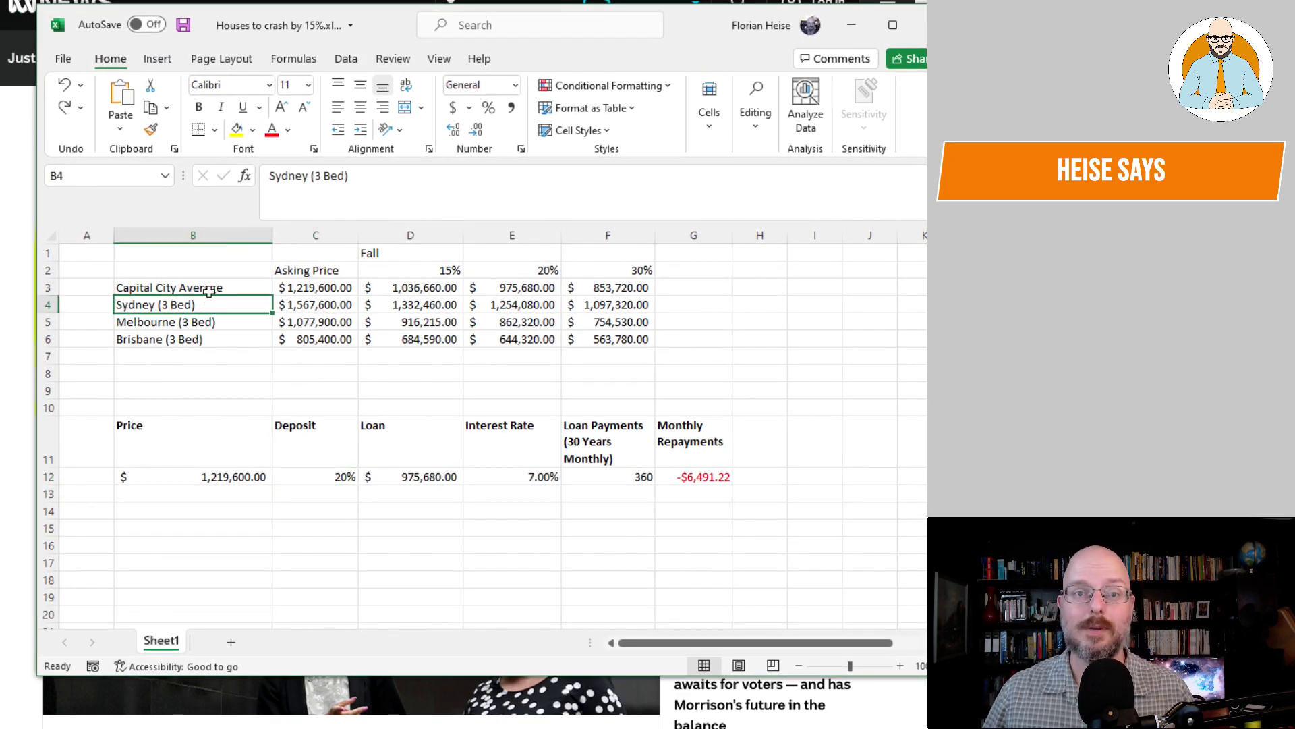
{"action": "left_click", "coordinate": [211, 275]}
{"action": "left_click", "coordinate": [210, 289]}
{"action": "left_click", "coordinate": [295, 287]}
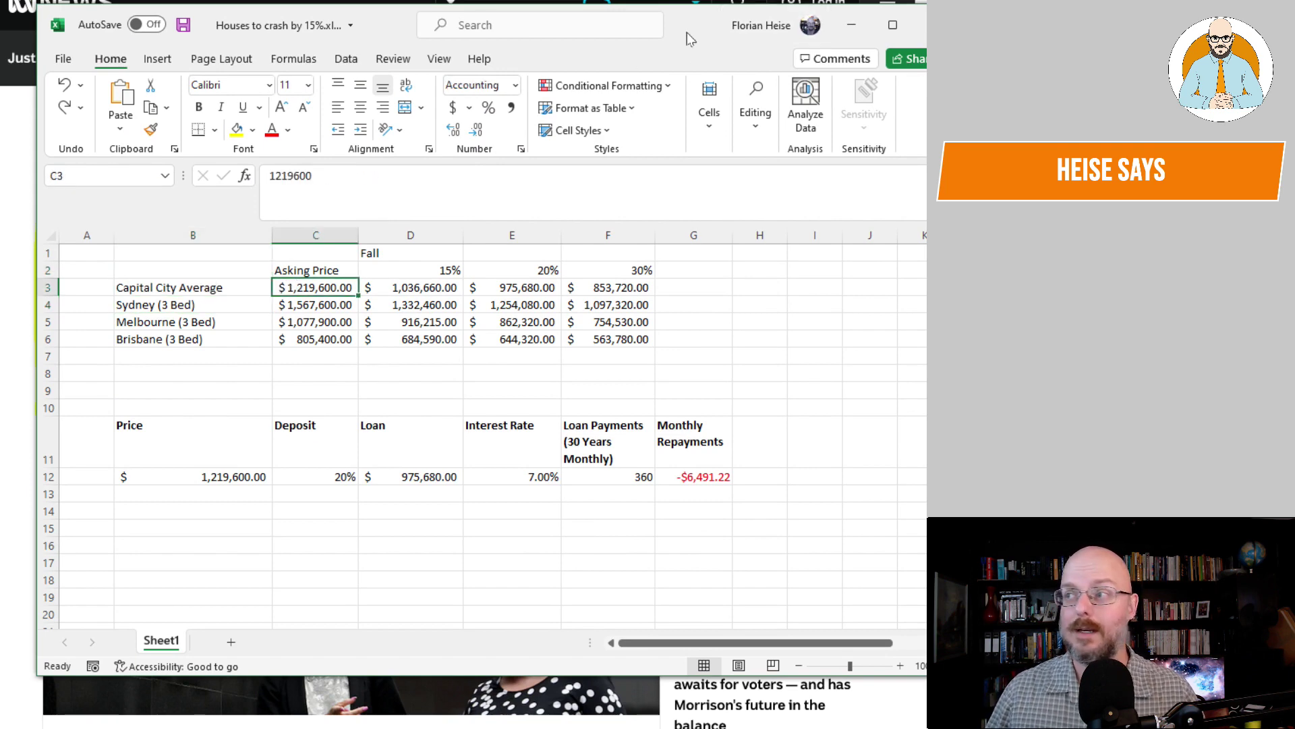
{"action": "left_click_drag", "start_coordinate": [687, 33], "coordinate": [646, 9]}
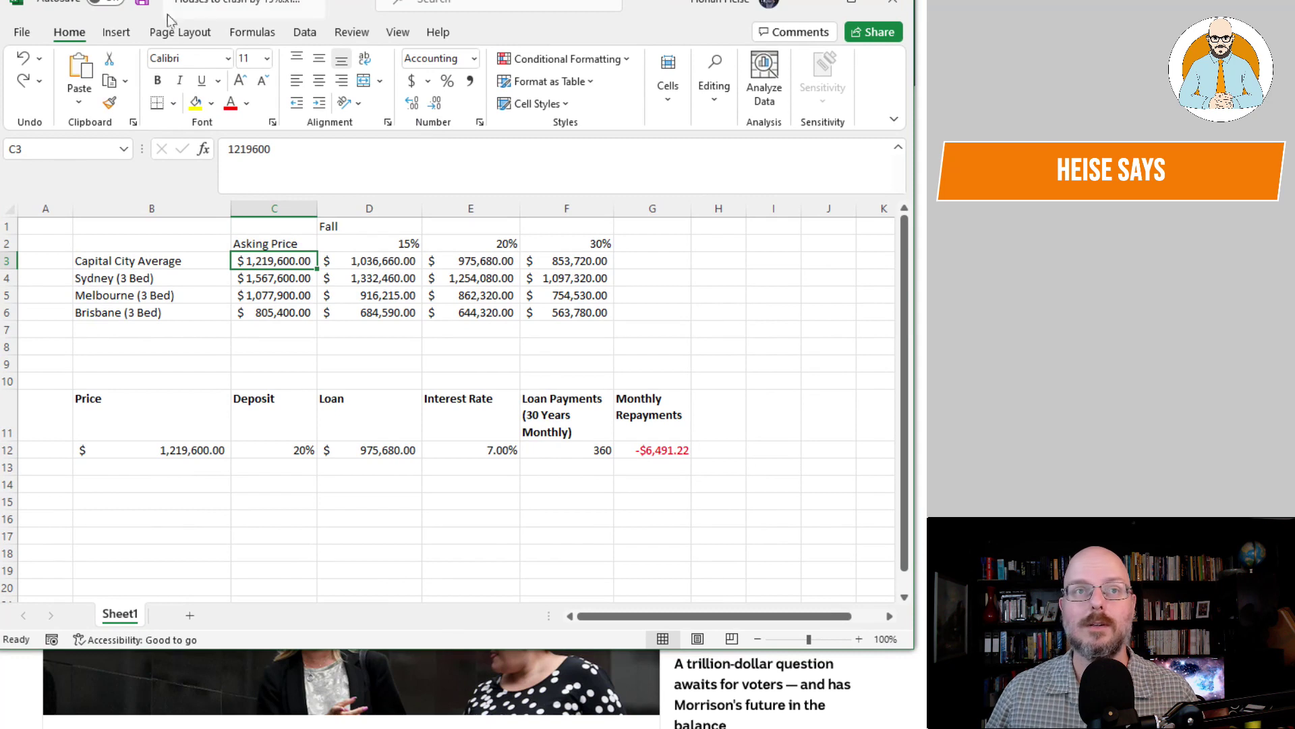
{"action": "left_click", "coordinate": [635, 448]}
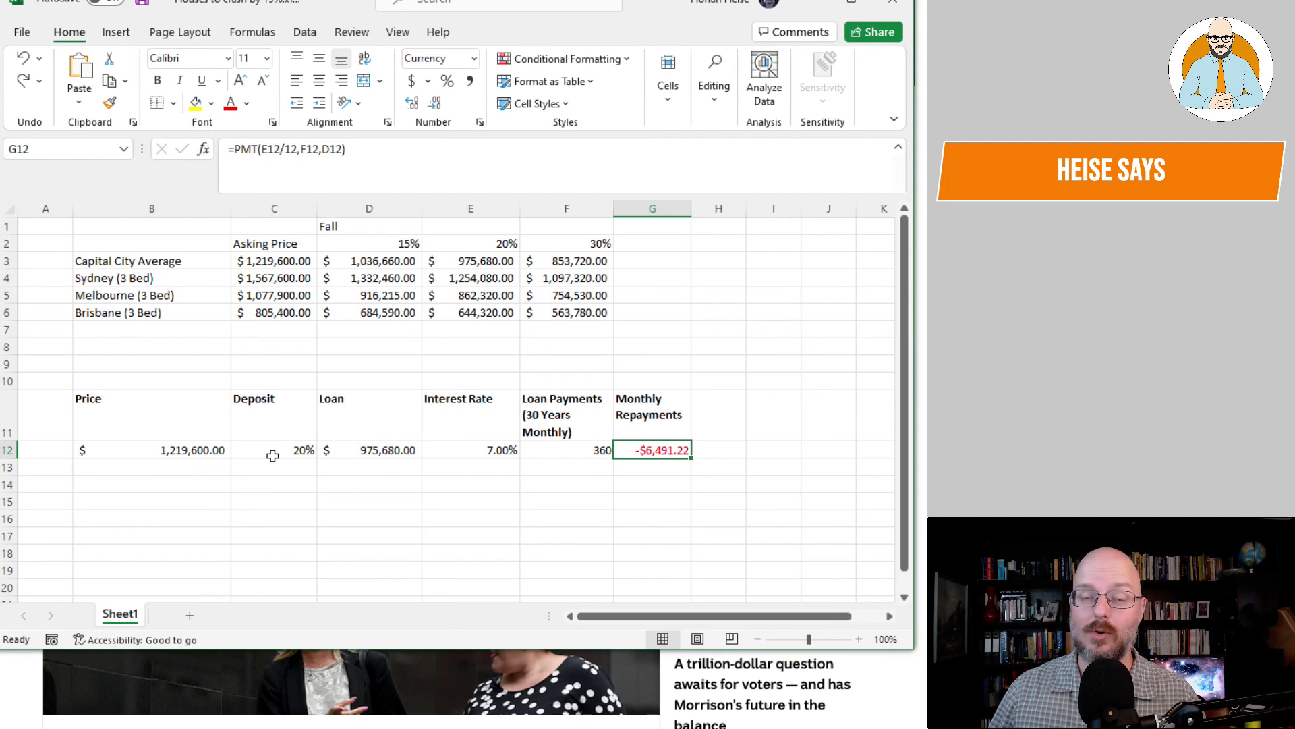
Step: Lower the E12 interest rate to 5% and check the loan and -$5,237.66 repayment
{"action": "left_click", "coordinate": [503, 451]}
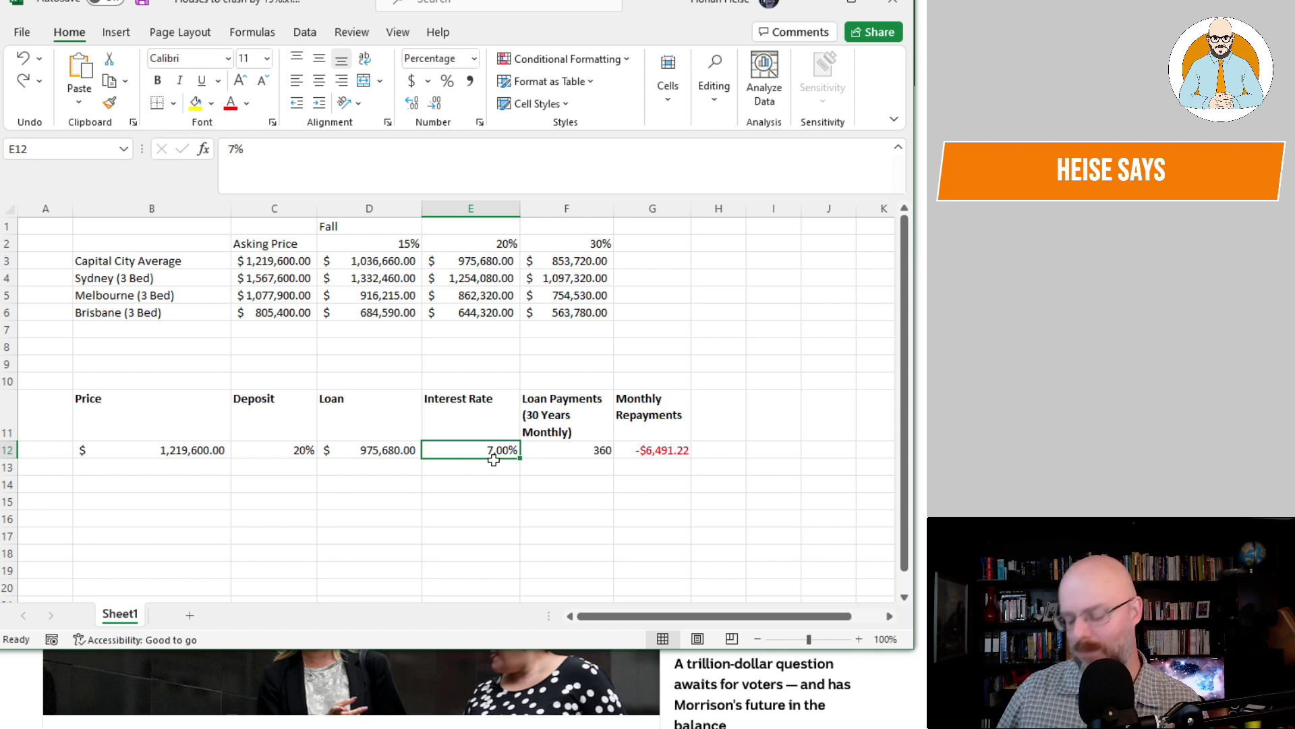
{"action": "type", "text": "5"}
{"action": "key", "text": "Return"}
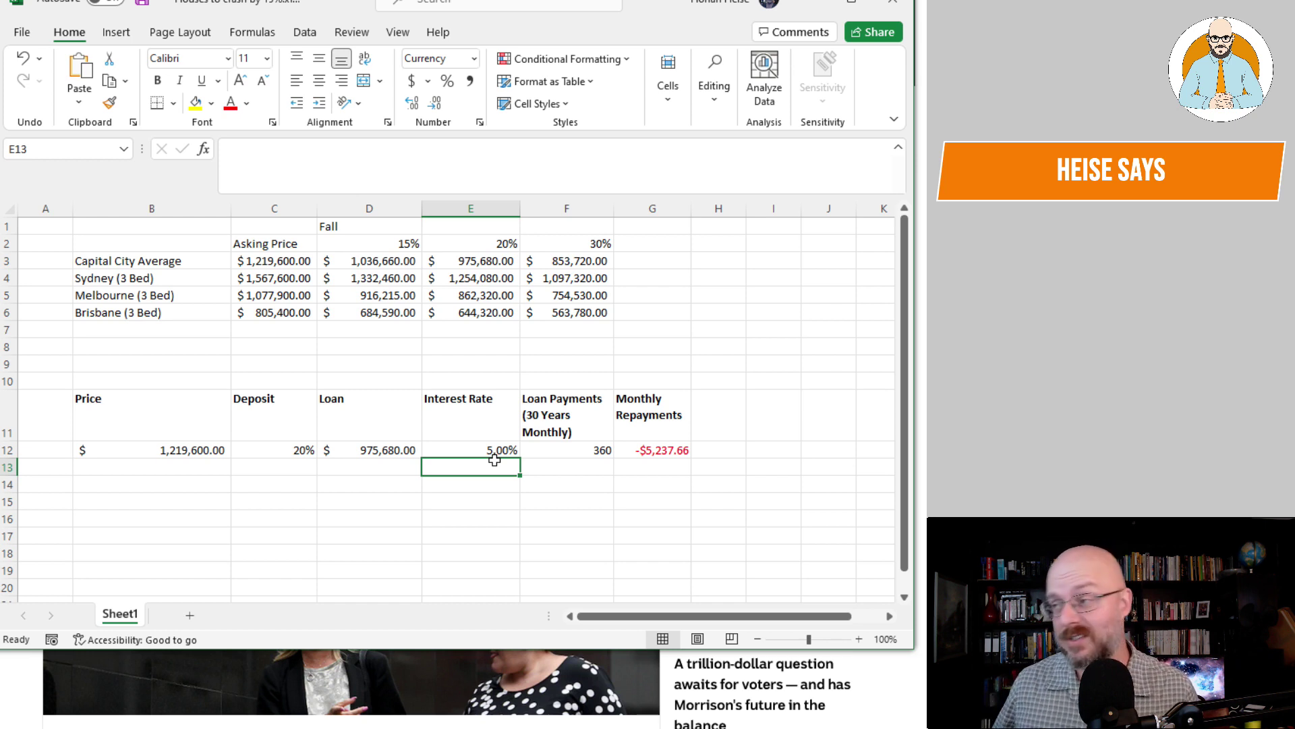
{"action": "left_click", "coordinate": [365, 447]}
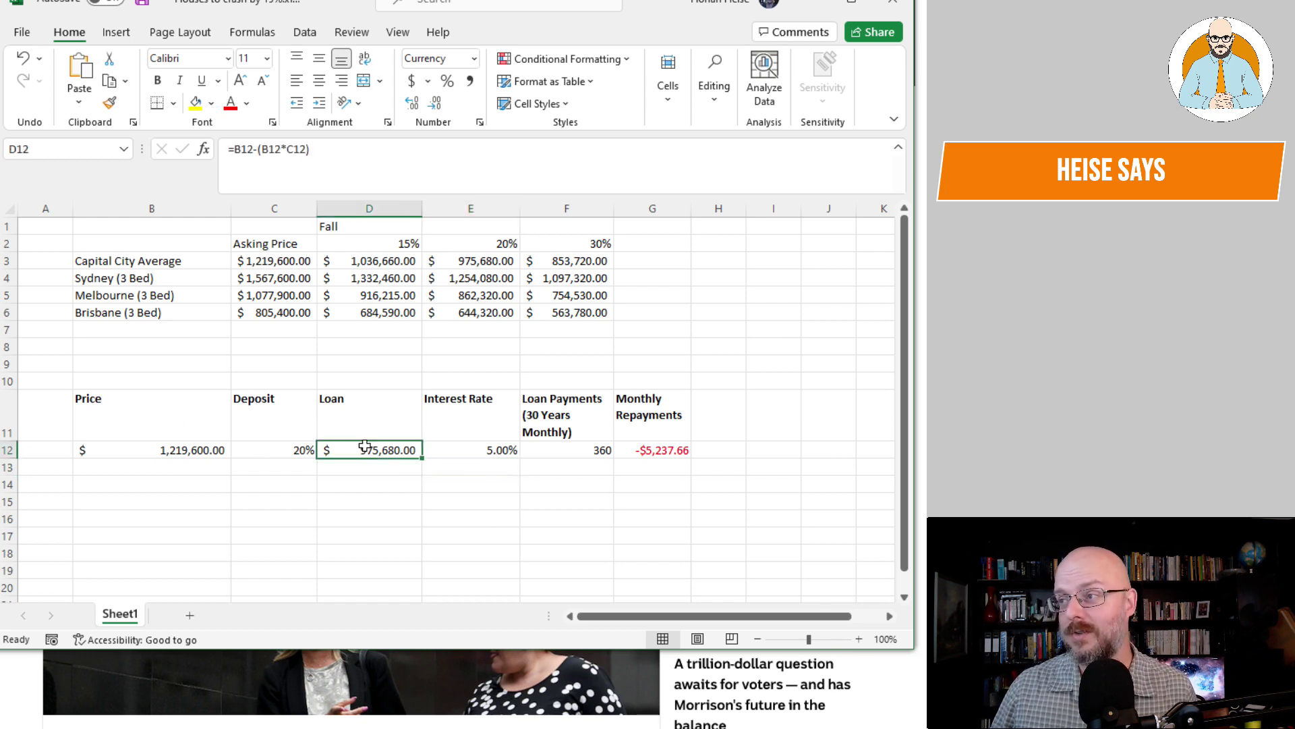
{"action": "left_click", "coordinate": [676, 454]}
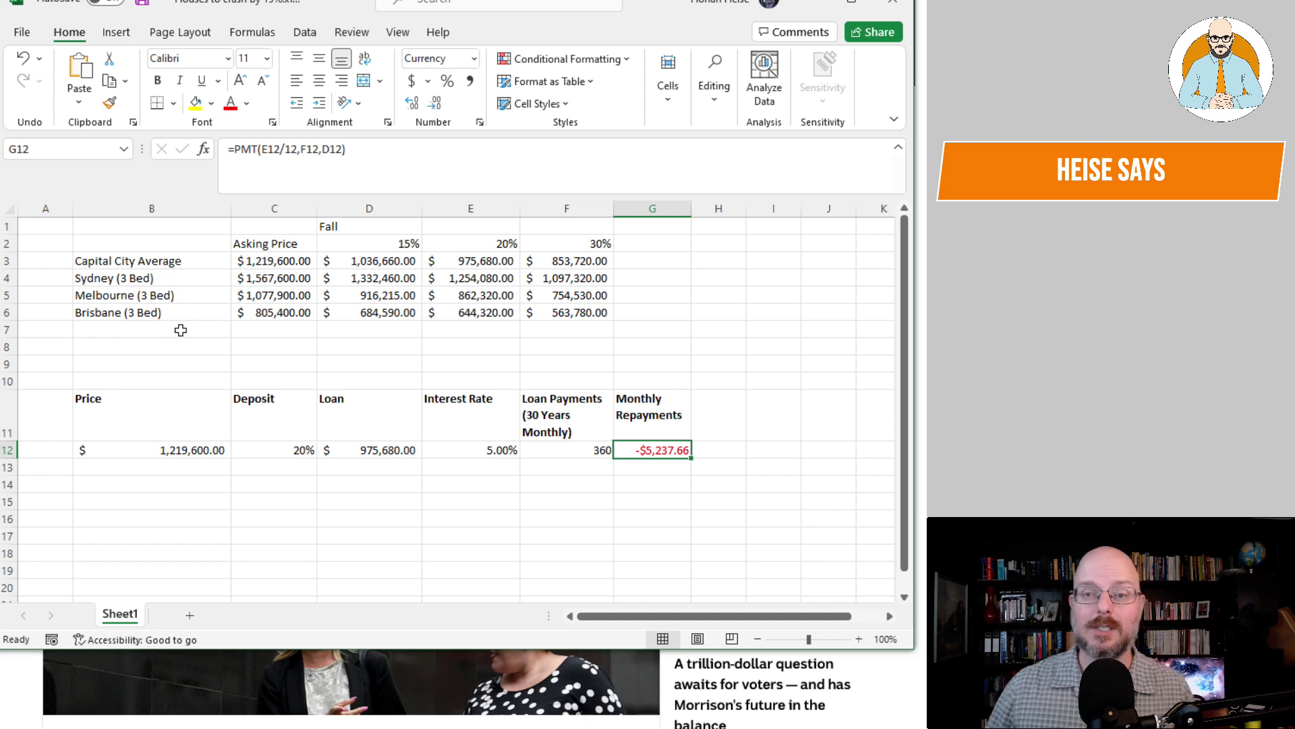
Step: Enter a $580,000 price in B12 and a 0% deposit in C12, giving -$3,113.57 monthly
{"action": "left_click", "coordinate": [172, 447]}
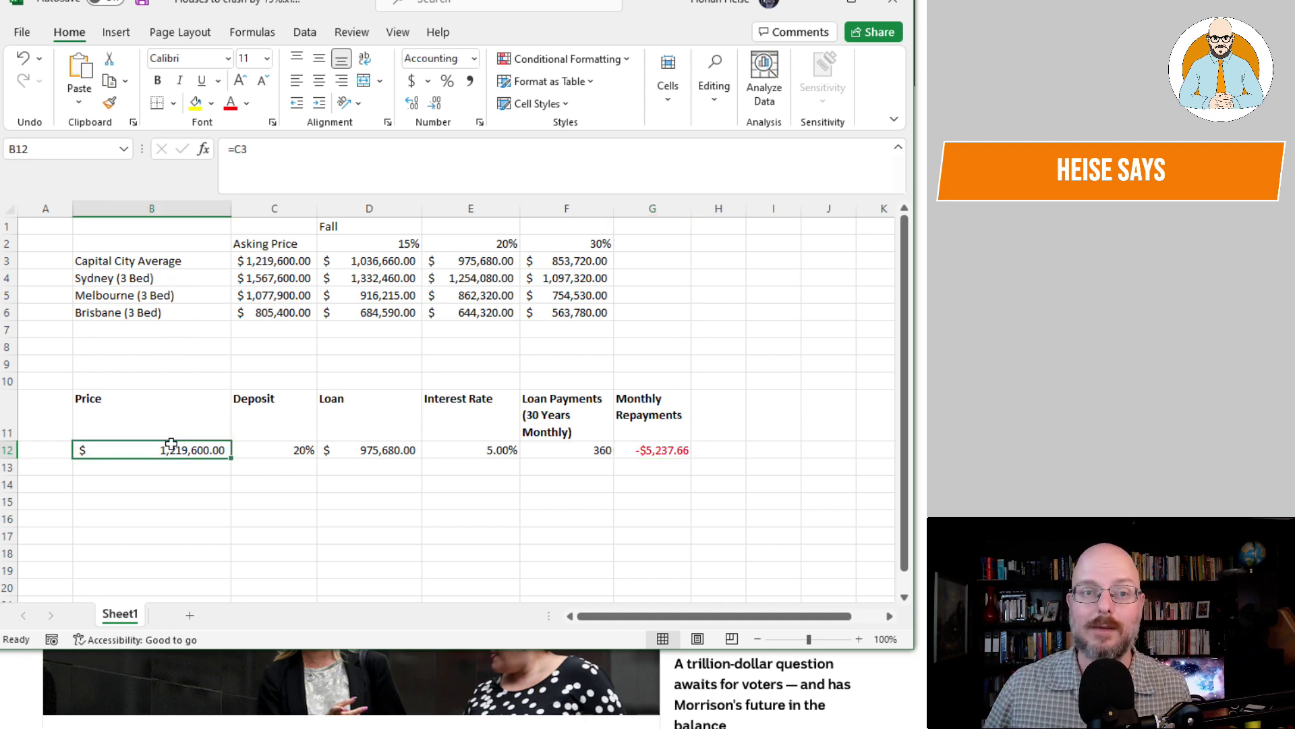
{"action": "type", "text": "580"}
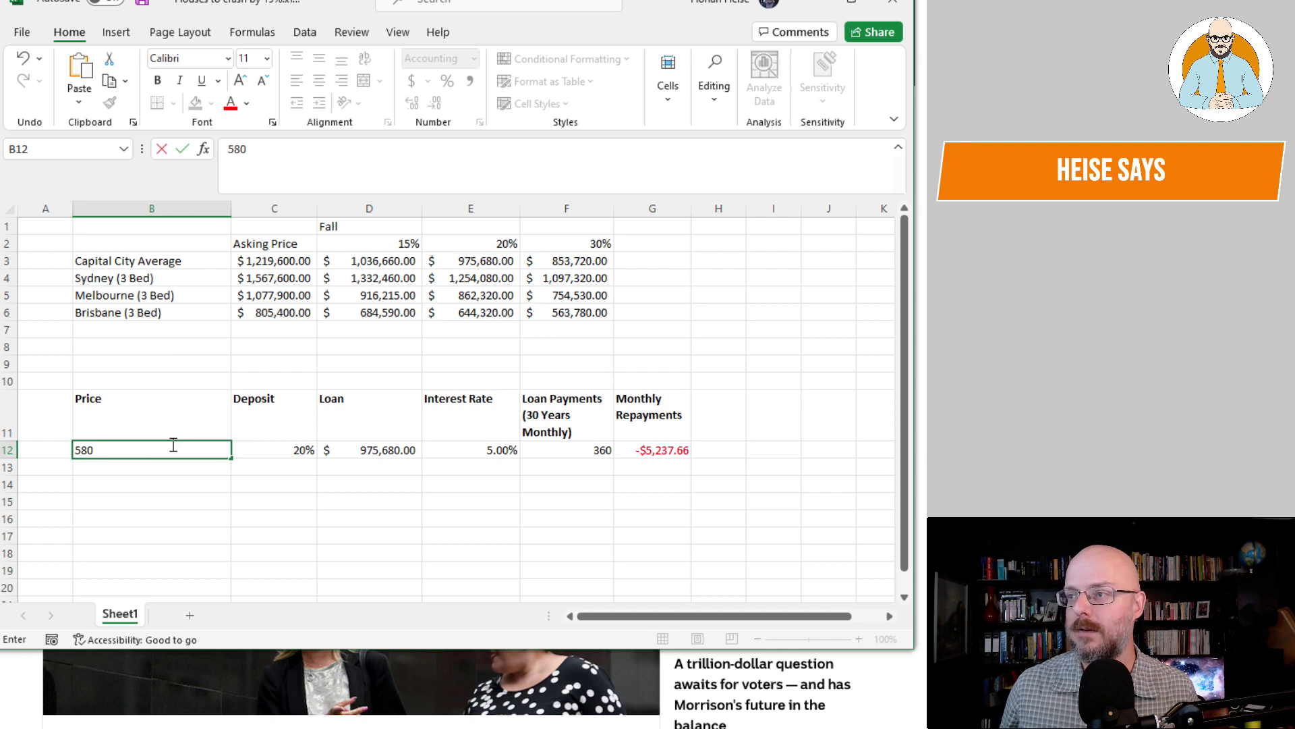
{"action": "key", "text": "Return"}
{"action": "left_click", "coordinate": [173, 444]}
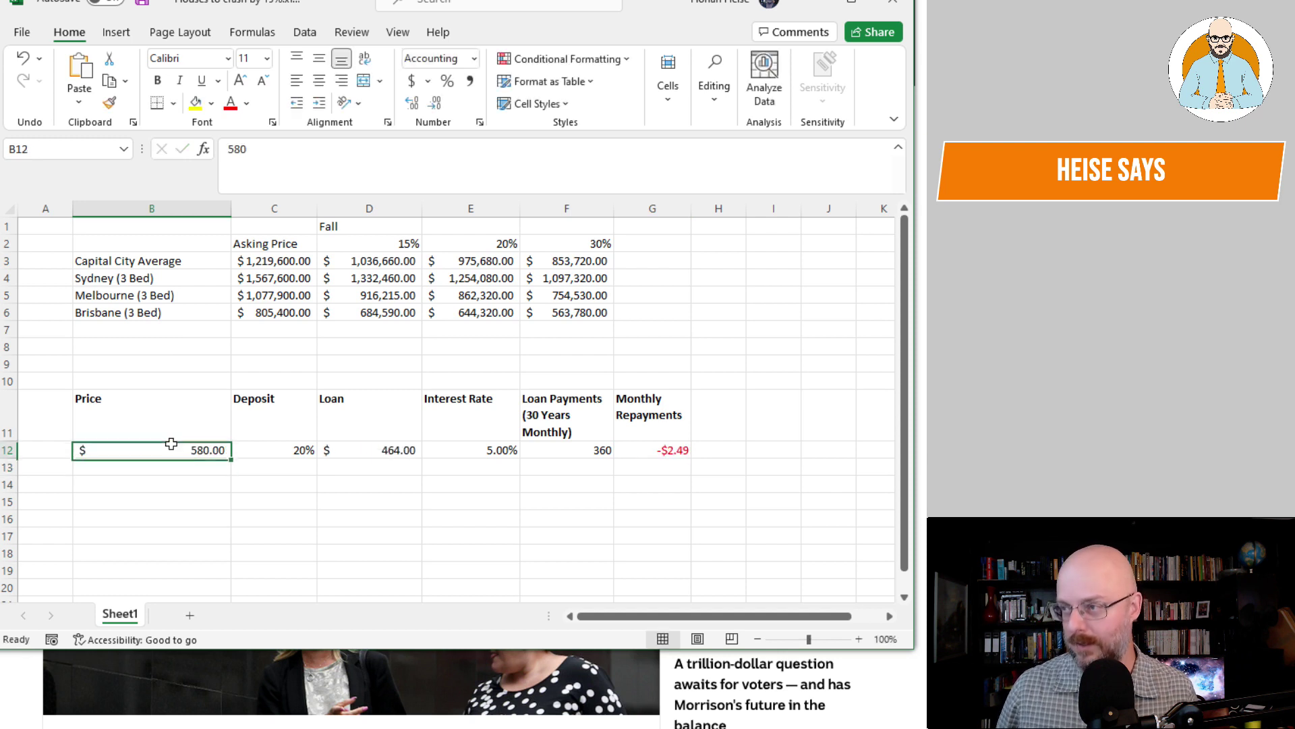
{"action": "type", "text": "580,00"}
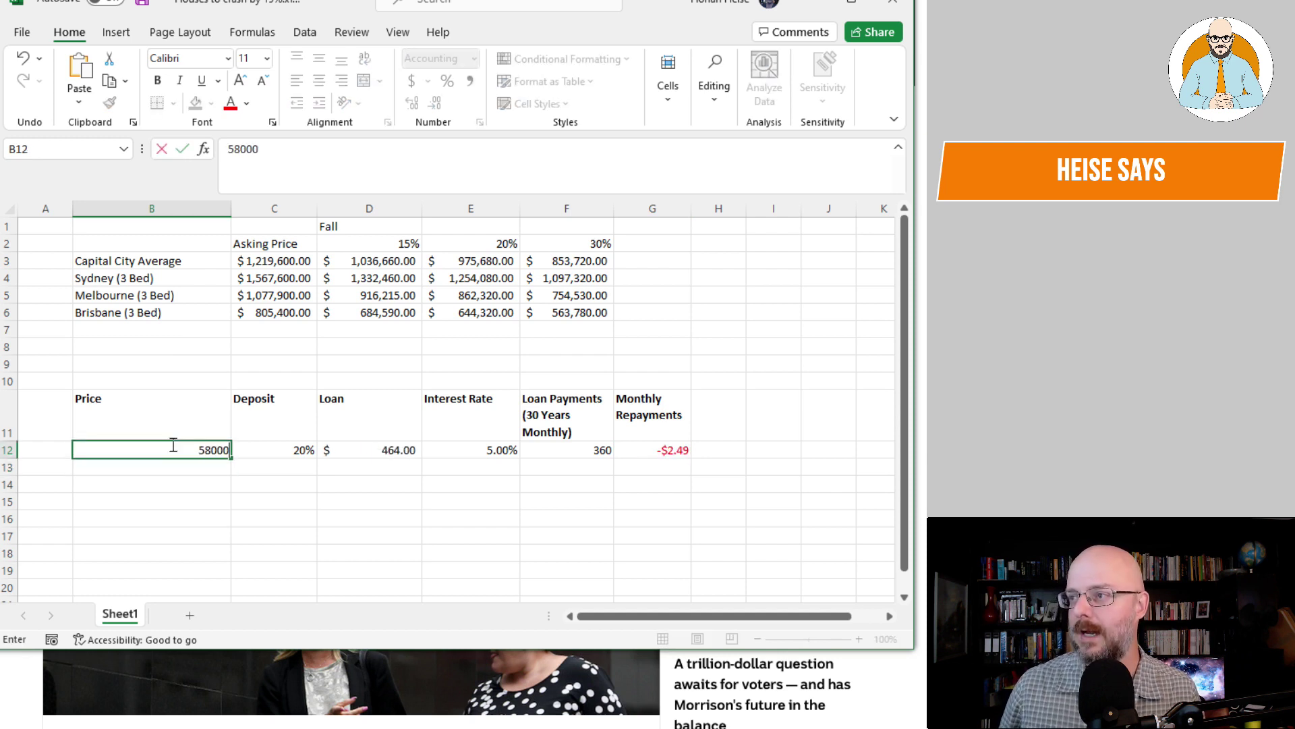
{"action": "type", "text": "0"}
{"action": "key", "text": "Tab"}
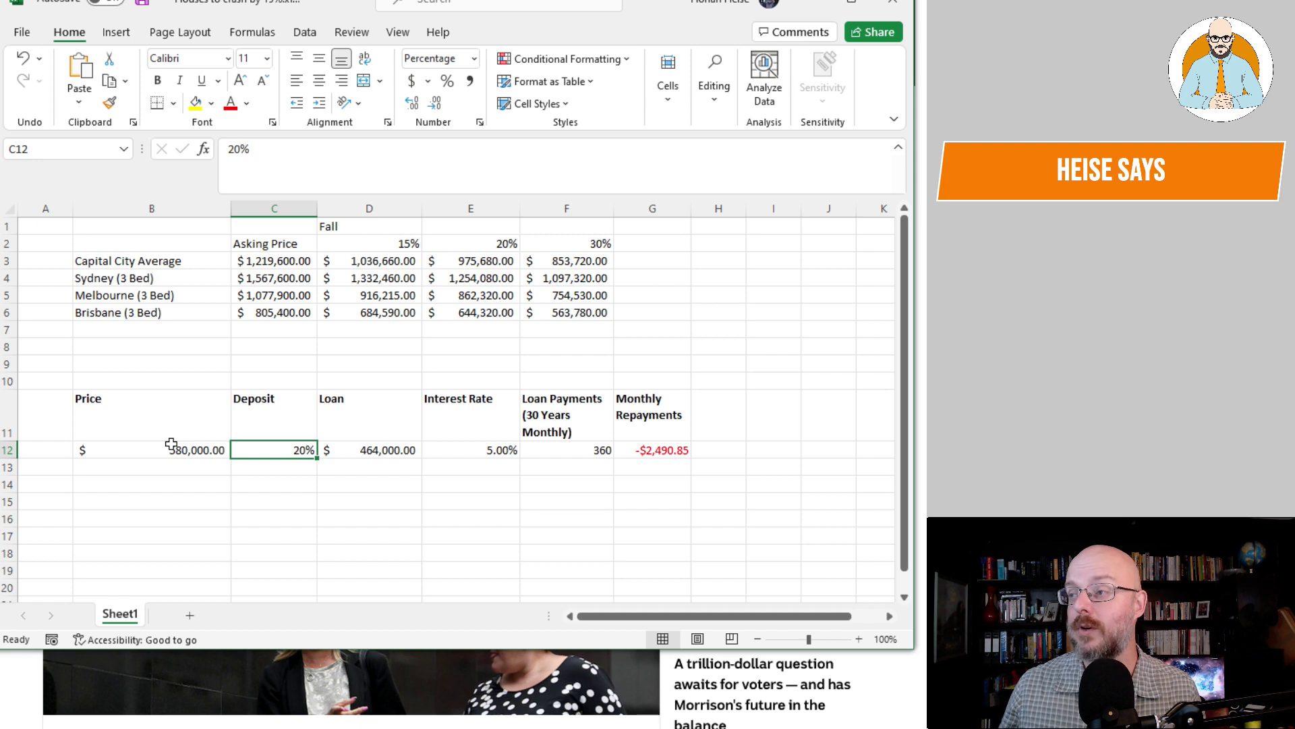
{"action": "left_click", "coordinate": [171, 445]}
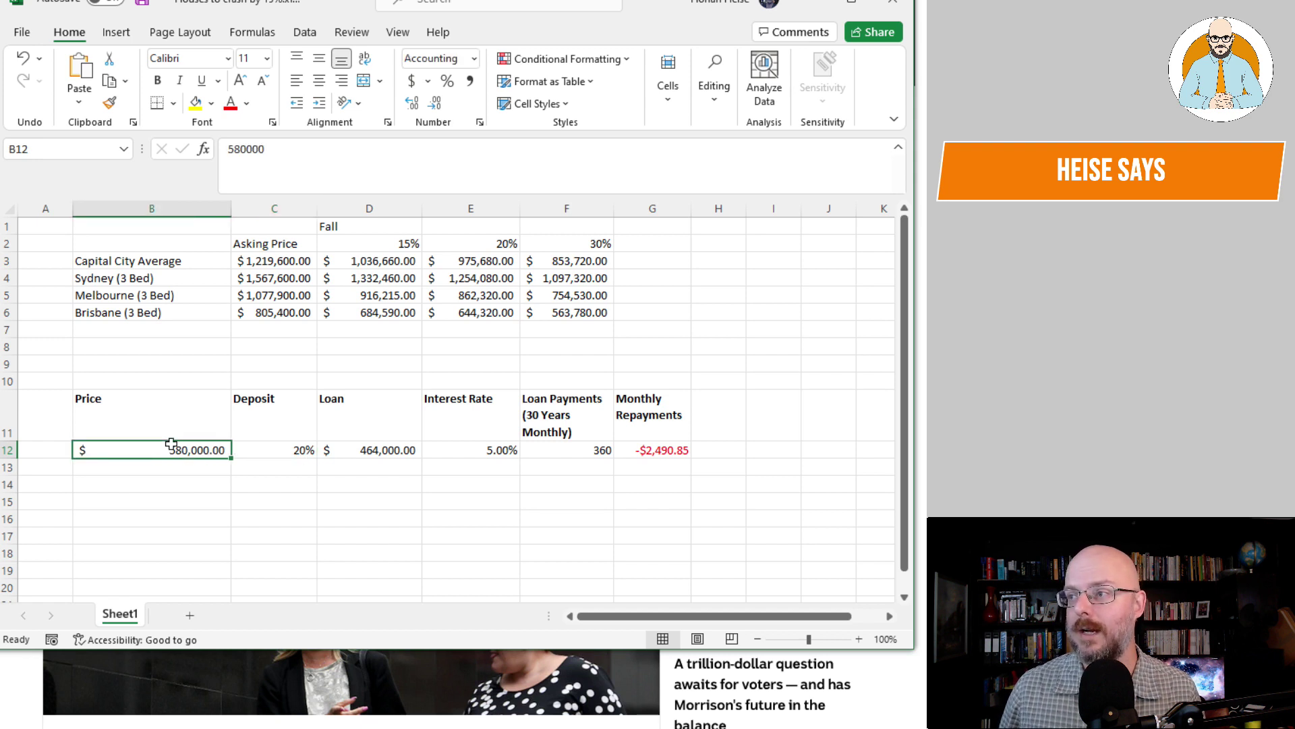
{"action": "key", "text": "Tab"}
{"action": "type", "text": "0"}
{"action": "key", "text": "Tab"}
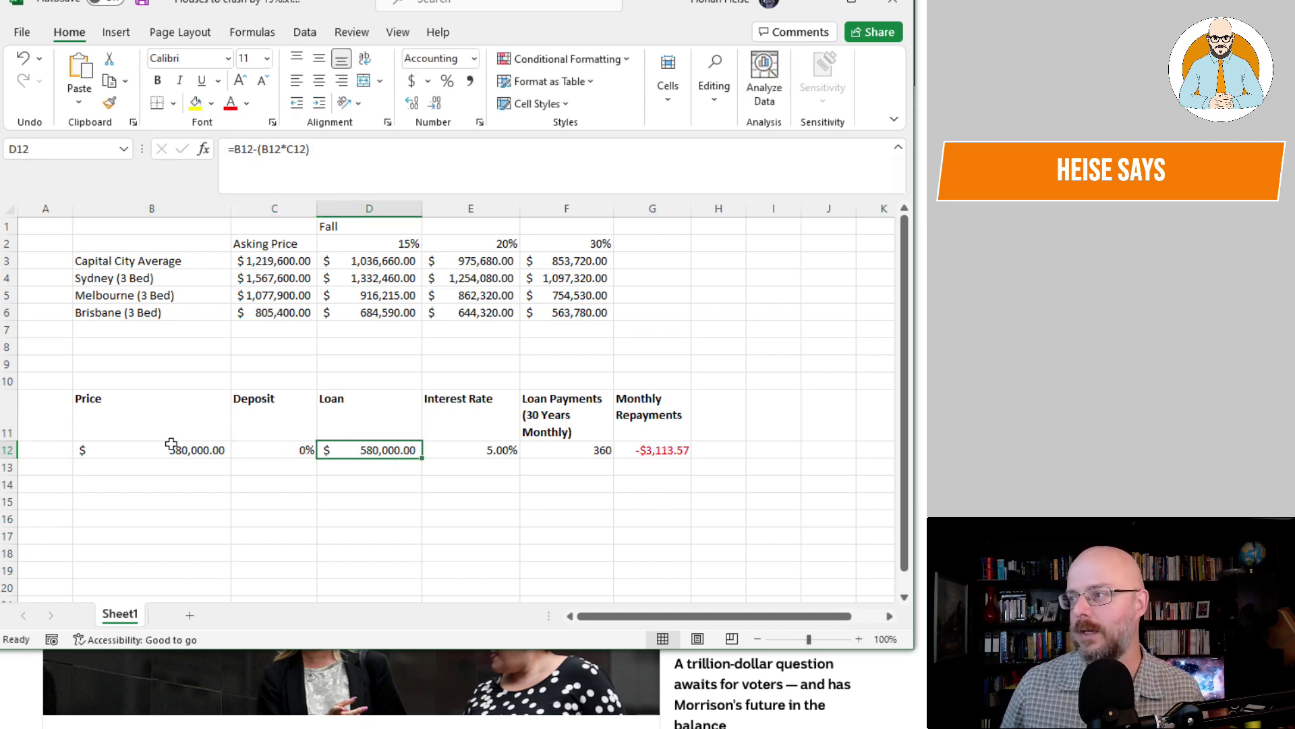
{"action": "key", "text": "Tab"}
{"action": "key", "text": "Tab"}
{"action": "key", "text": "Tab"}
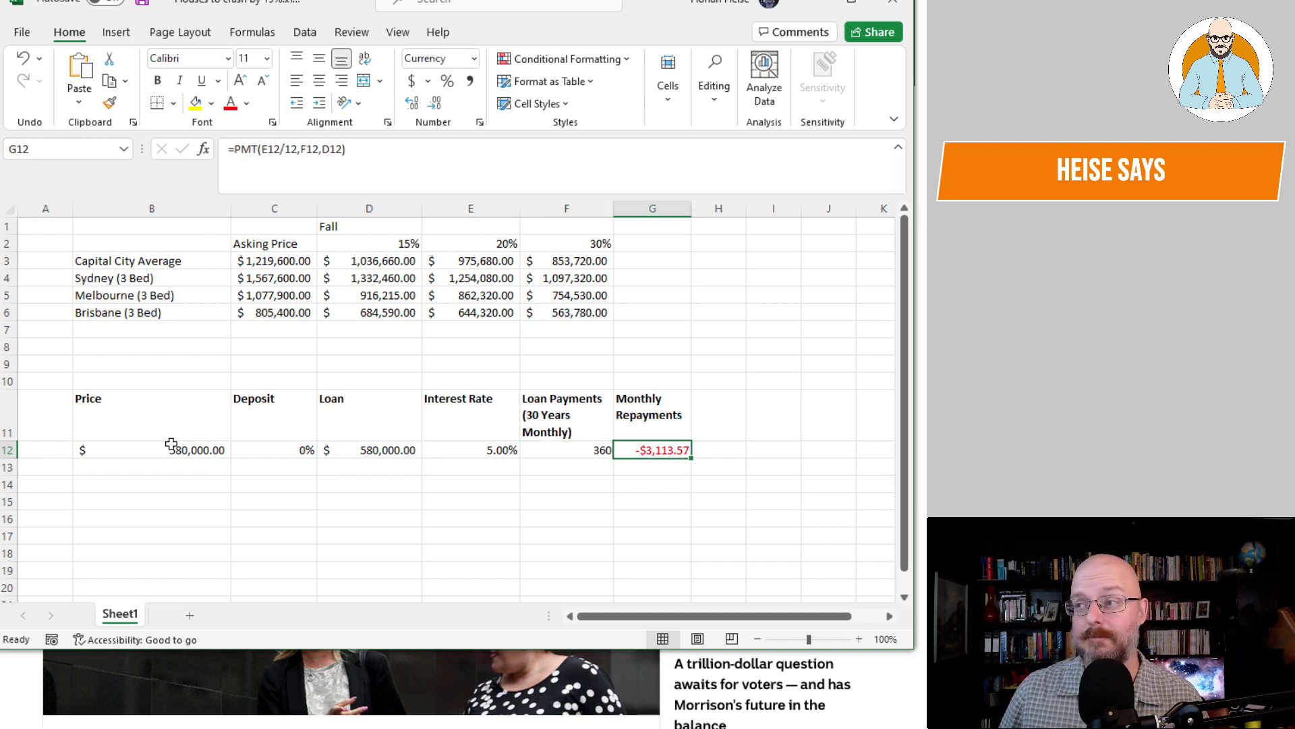
{"action": "key", "text": "Left"}
{"action": "key", "text": "Left"}
{"action": "key", "text": "Left"}
{"action": "key", "text": "Left"}
{"action": "key", "text": "Left"}
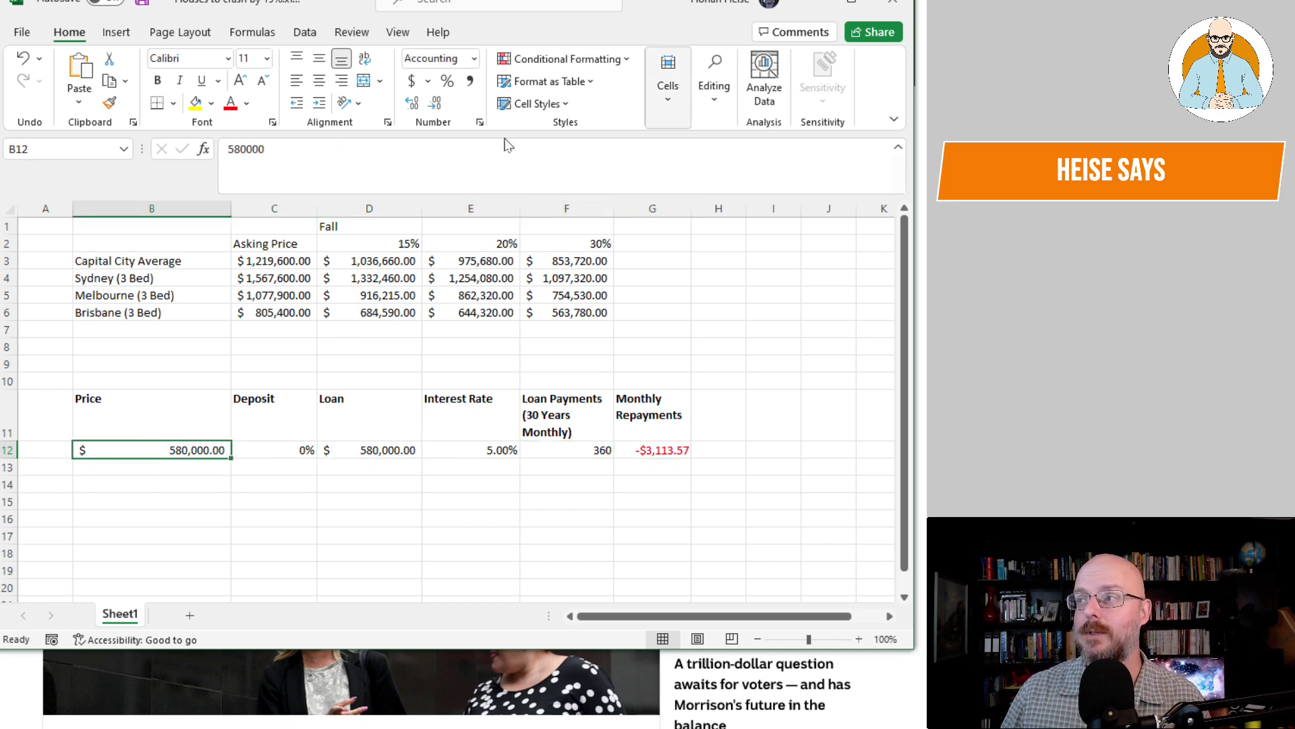
{"action": "left_click_drag", "start_coordinate": [269, 243], "coordinate": [554, 239]}
{"action": "key", "text": "ctrl+v"}
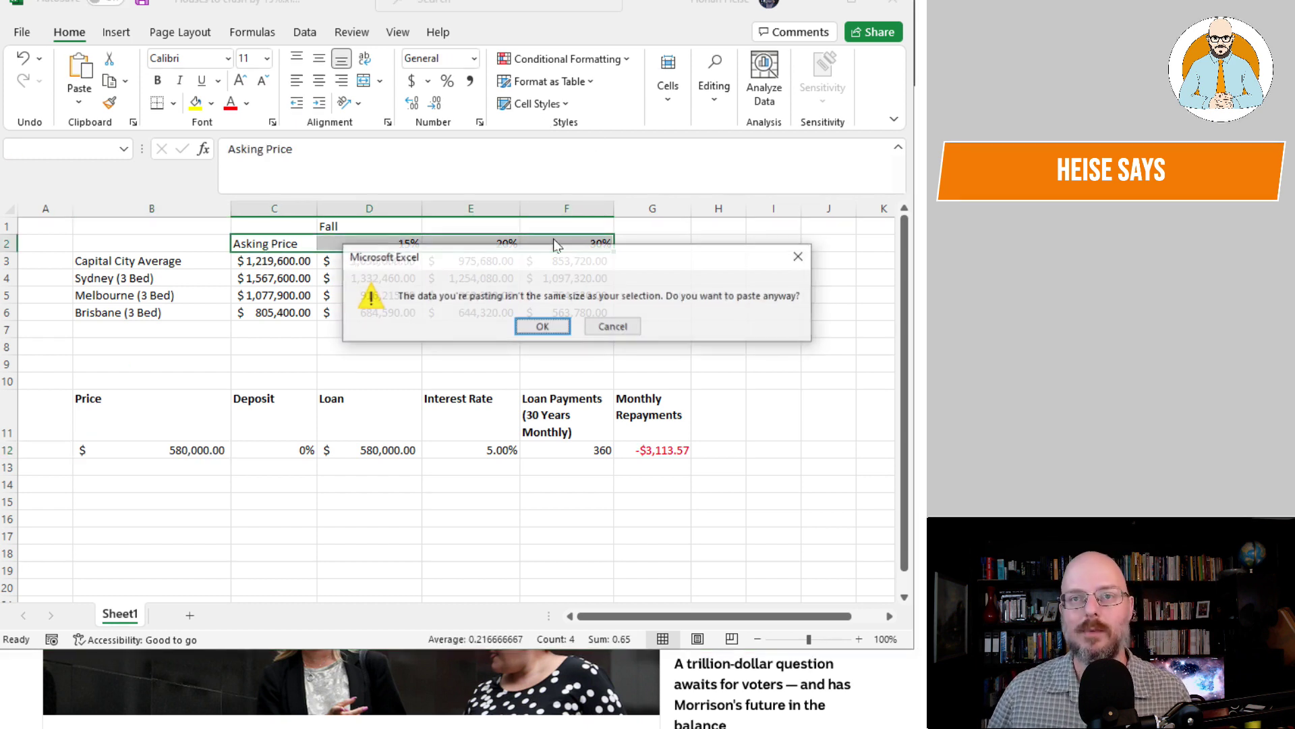
{"action": "key", "text": "Escape"}
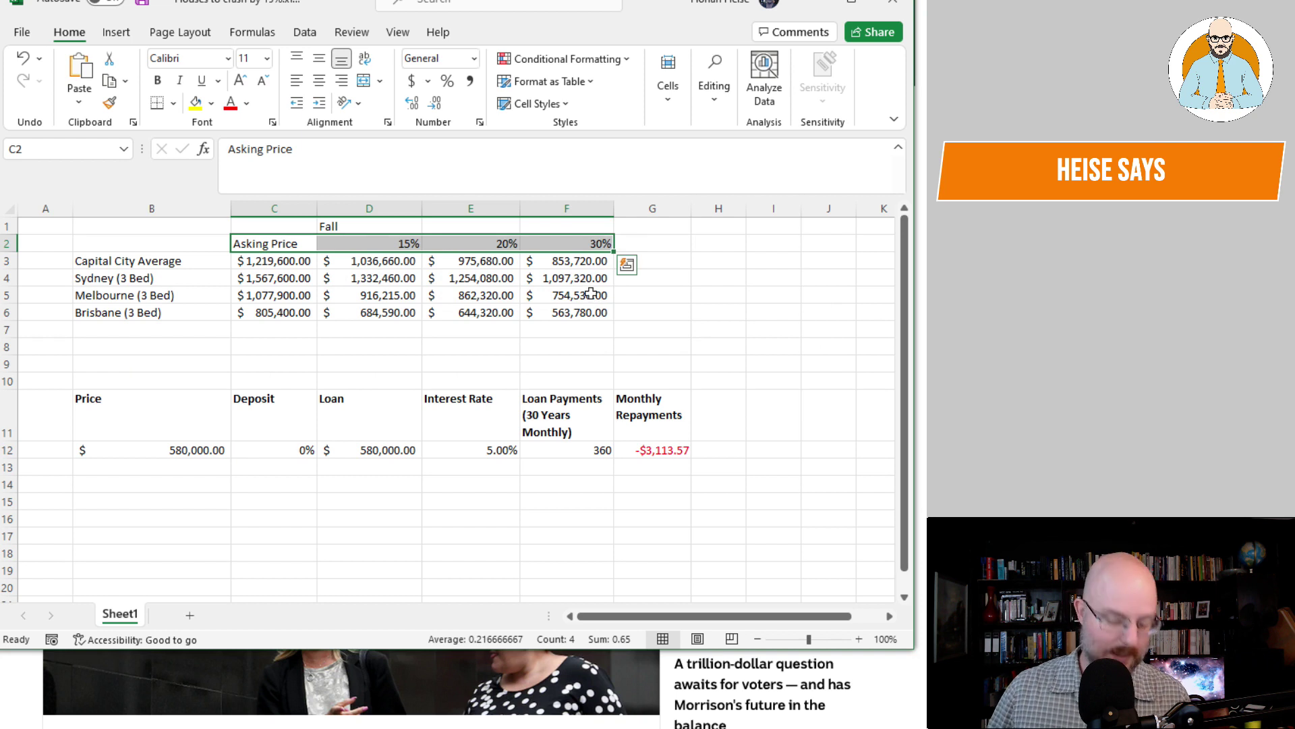
{"action": "left_click", "coordinate": [493, 329]}
{"action": "left_click", "coordinate": [385, 243]}
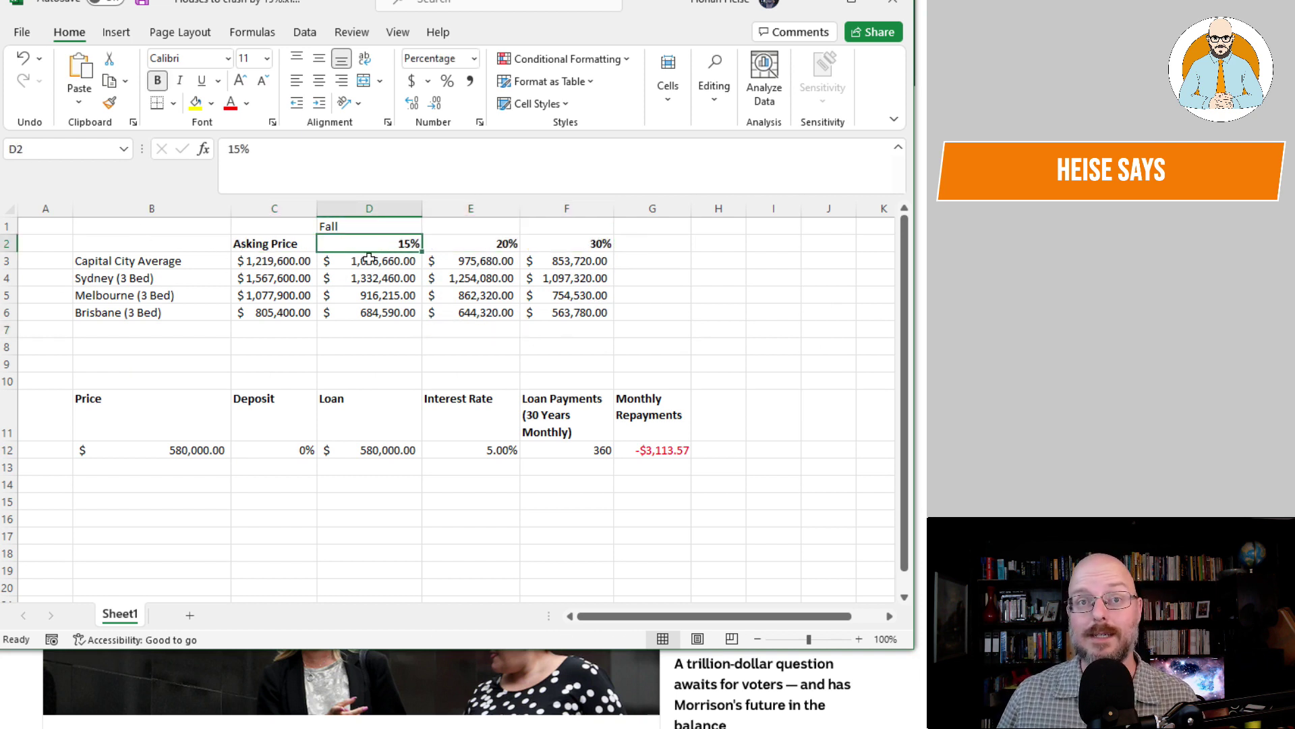
{"action": "left_click", "coordinate": [369, 259]}
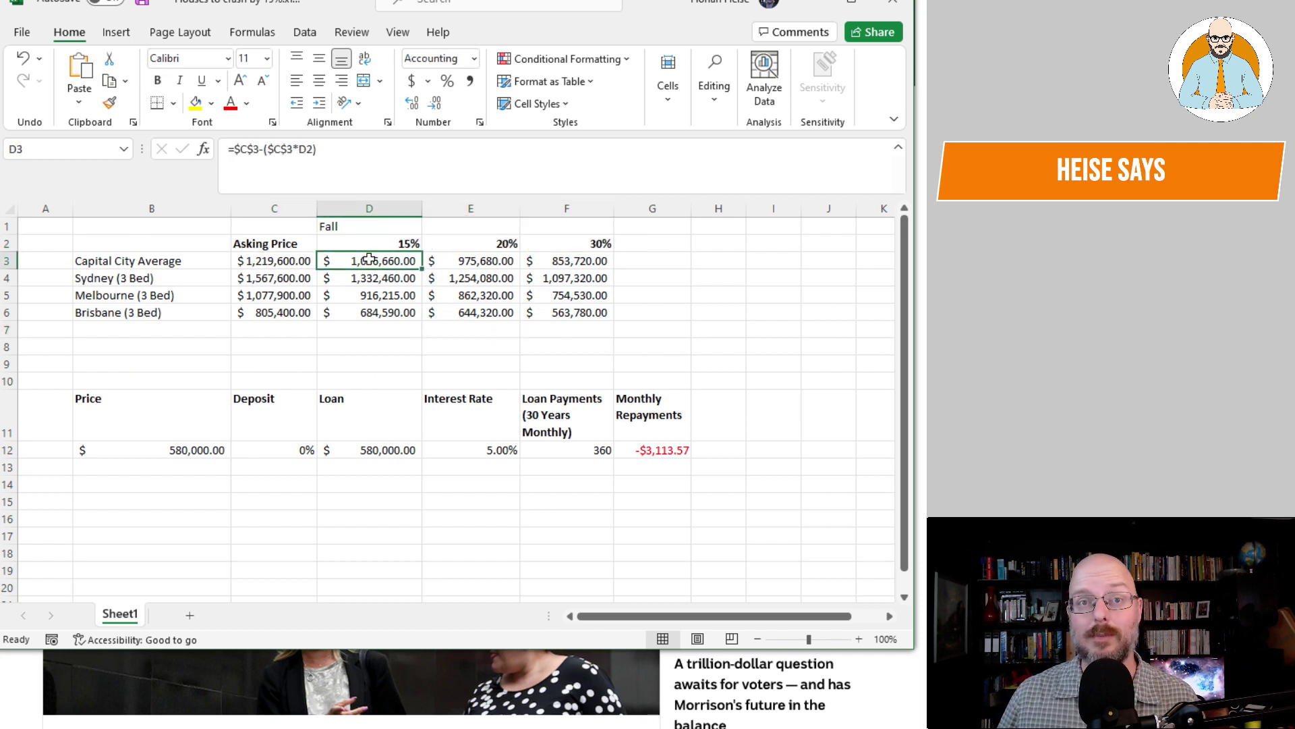
{"action": "left_click", "coordinate": [246, 273]}
{"action": "left_click", "coordinate": [363, 274]}
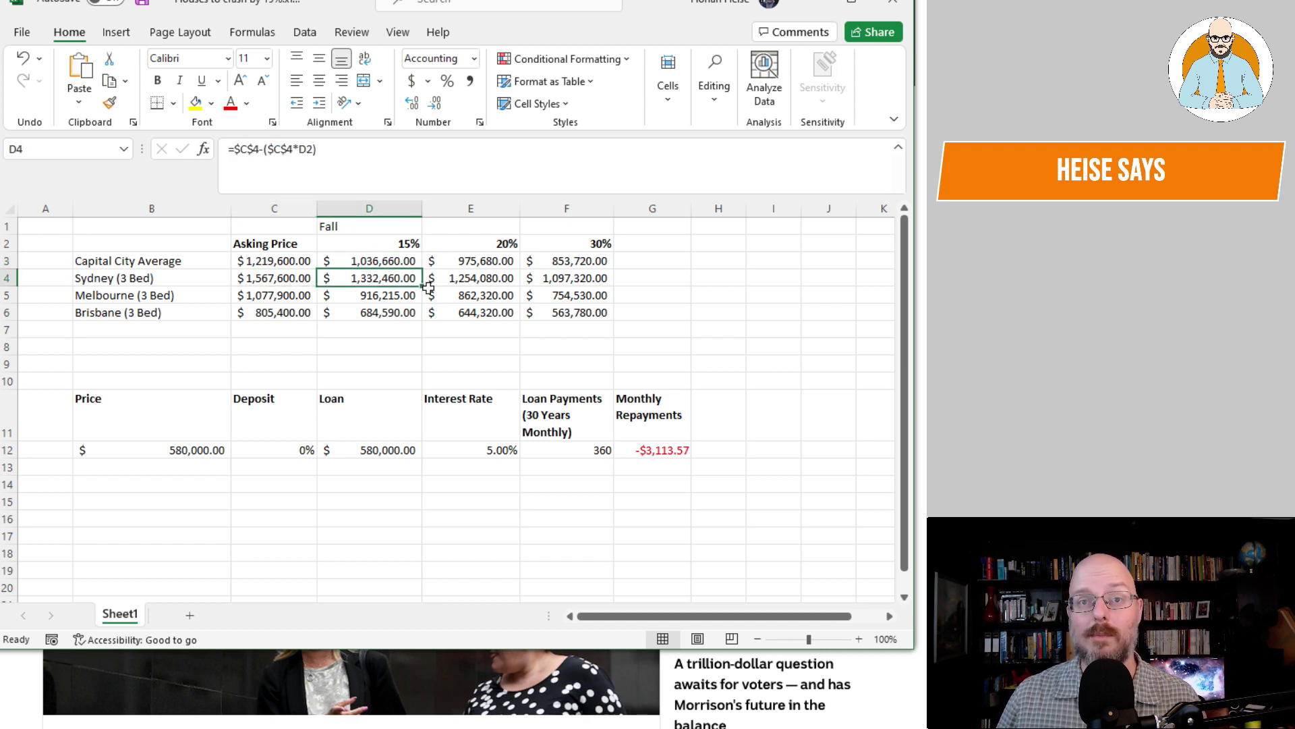
{"action": "left_click", "coordinate": [201, 296]}
{"action": "left_click", "coordinate": [273, 301]}
{"action": "left_click", "coordinate": [370, 300]}
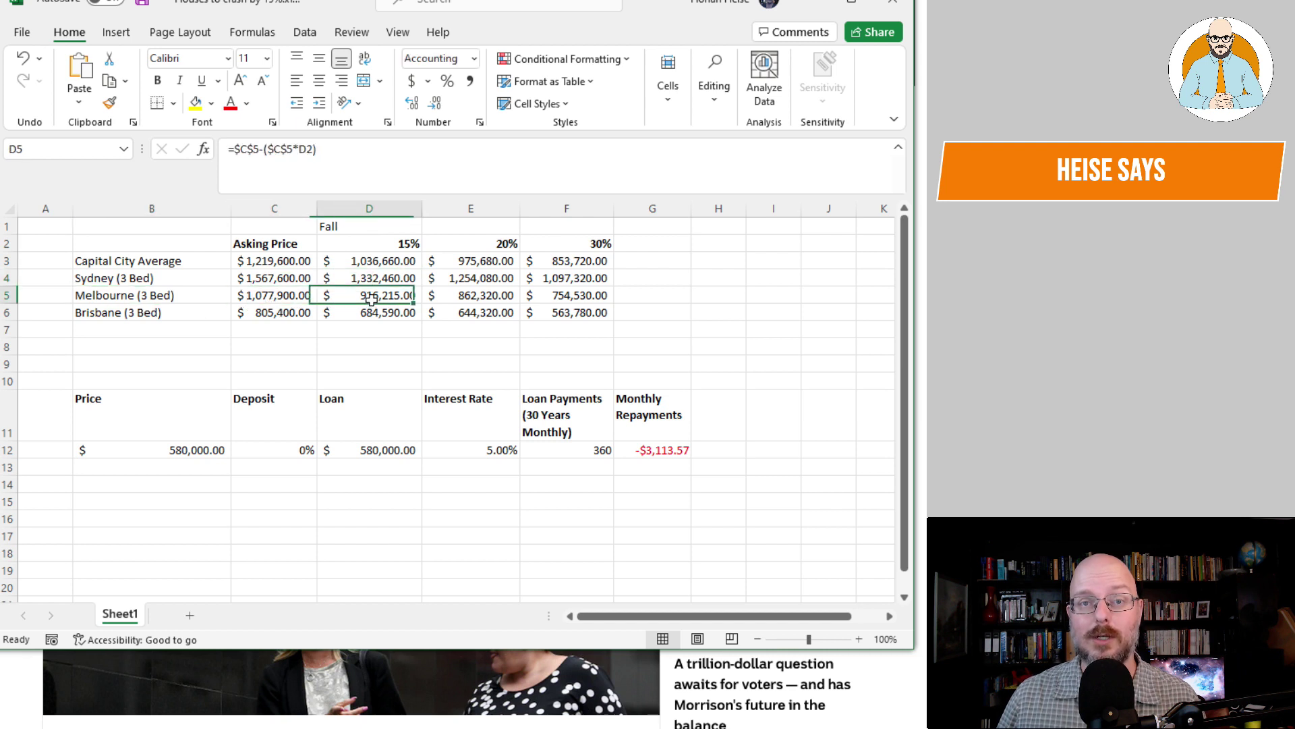
{"action": "left_click", "coordinate": [290, 315]}
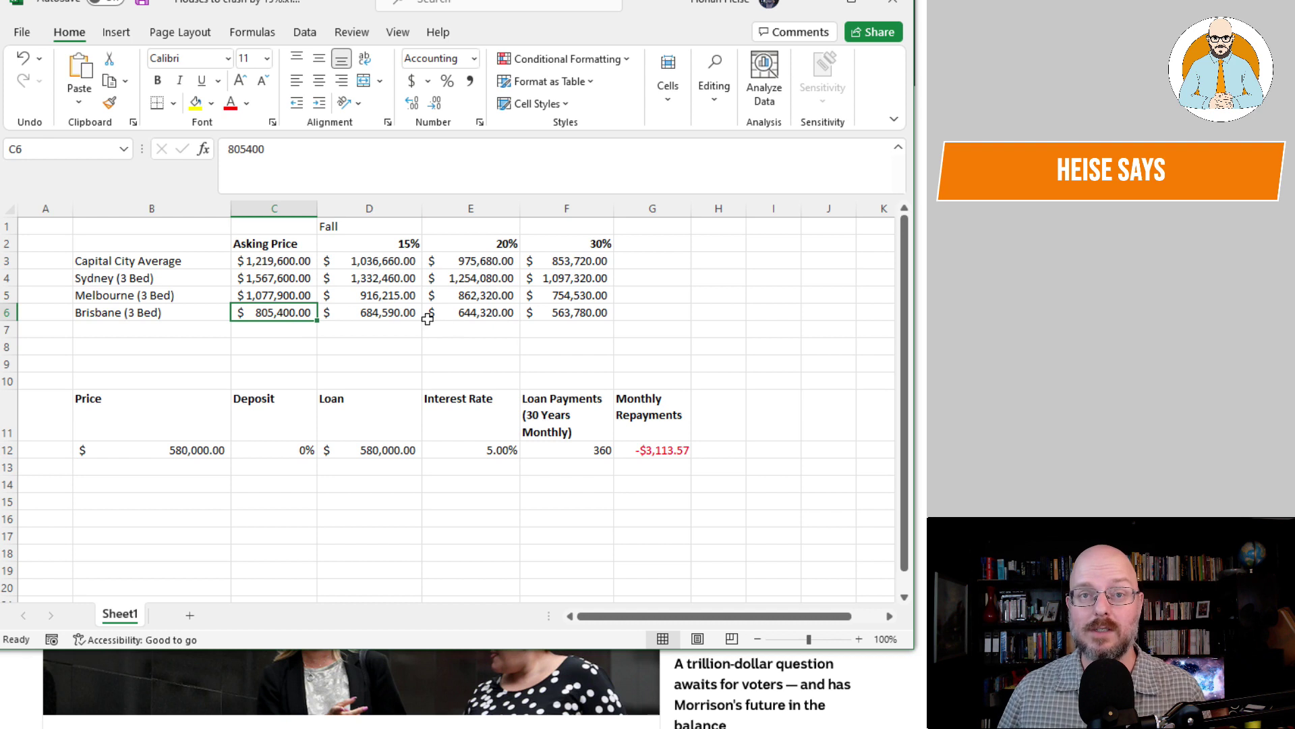
{"action": "left_click", "coordinate": [406, 309]}
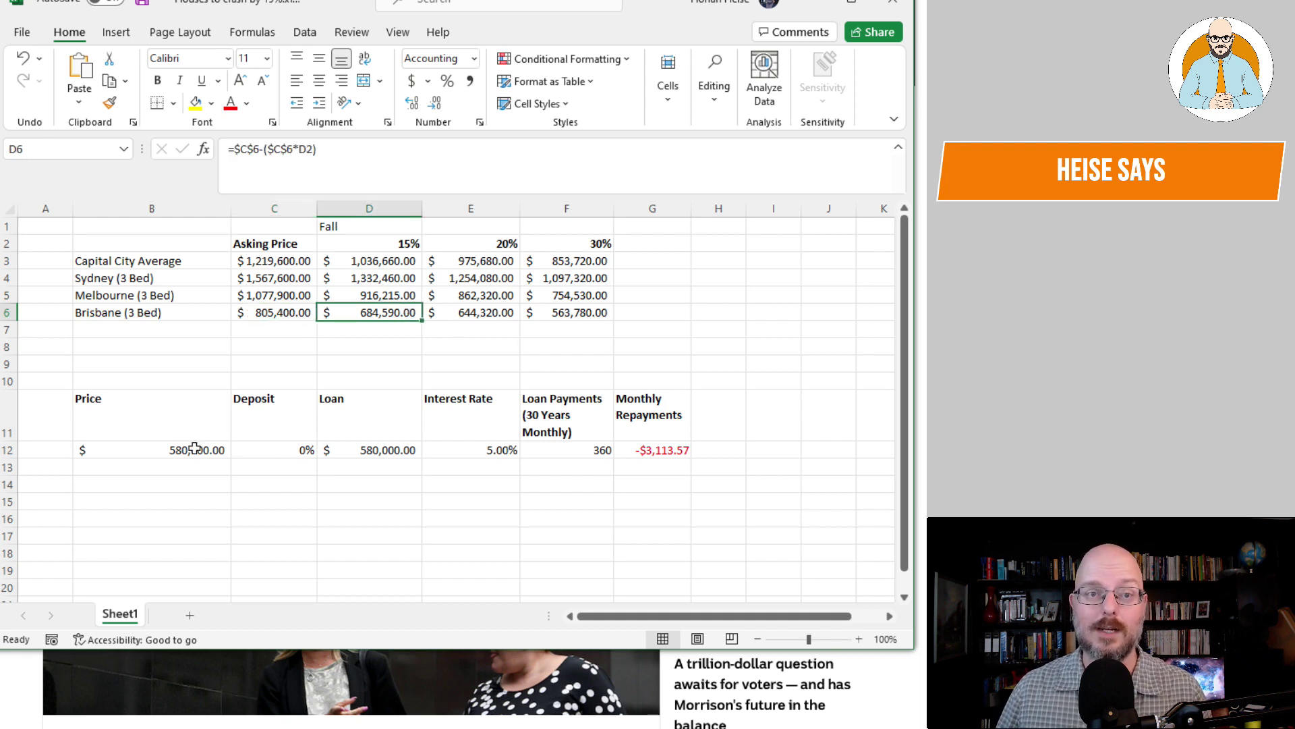
Step: Set a 20% deposit and link the price to Sydney's 15%-fall value
{"action": "left_click", "coordinate": [297, 451]}
{"action": "type", "text": "20"}
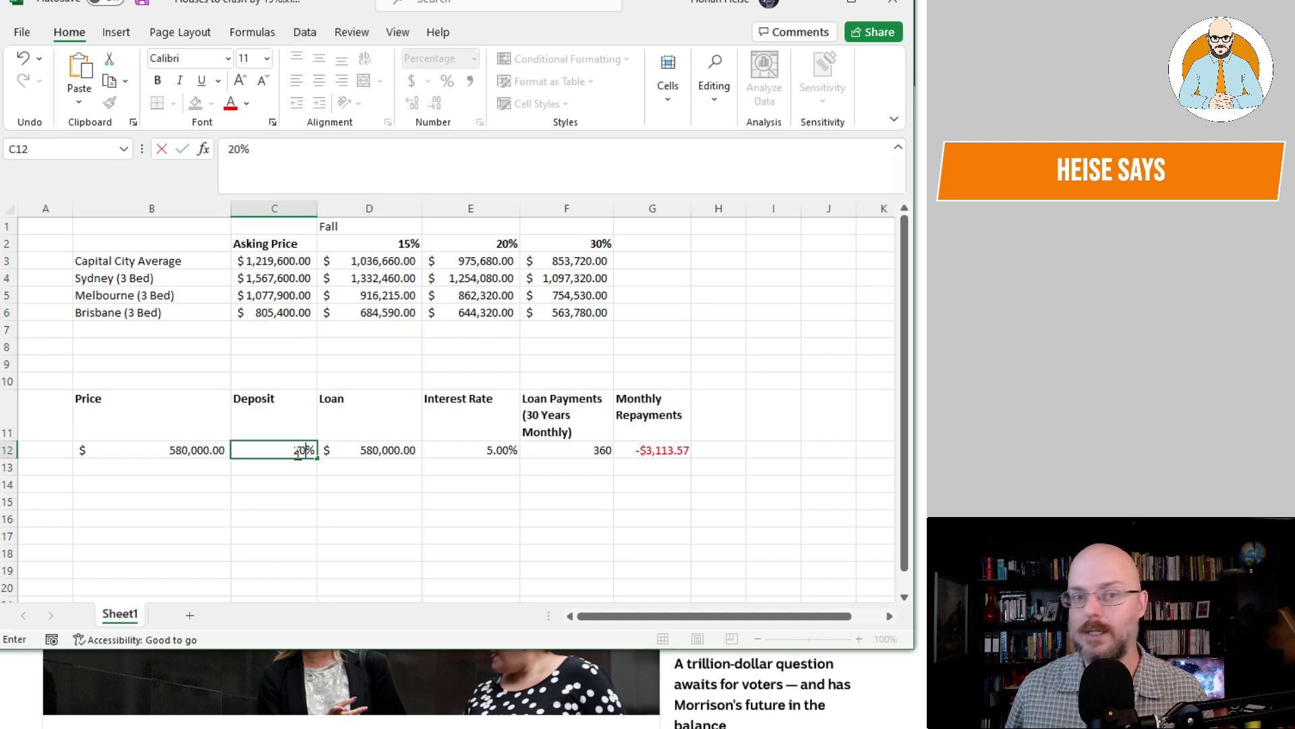
{"action": "key", "text": "Return"}
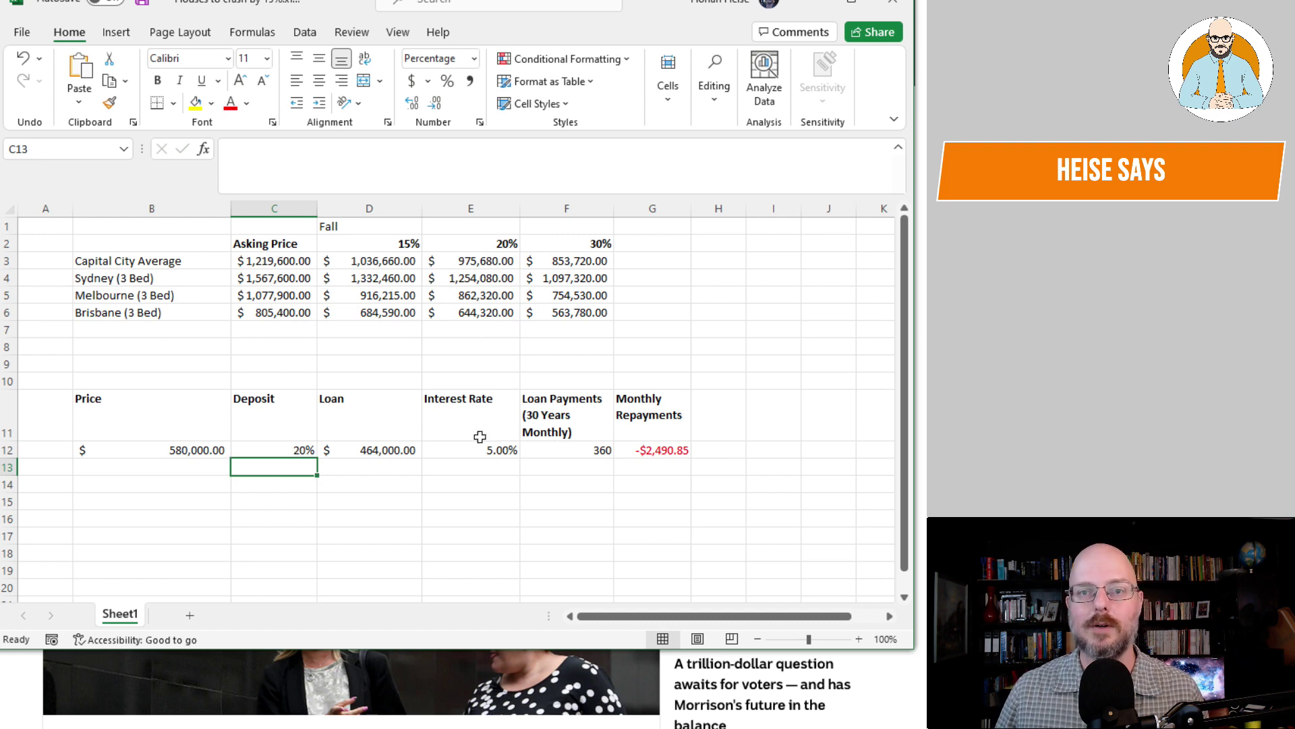
{"action": "left_click", "coordinate": [207, 449]}
{"action": "type", "text": "="}
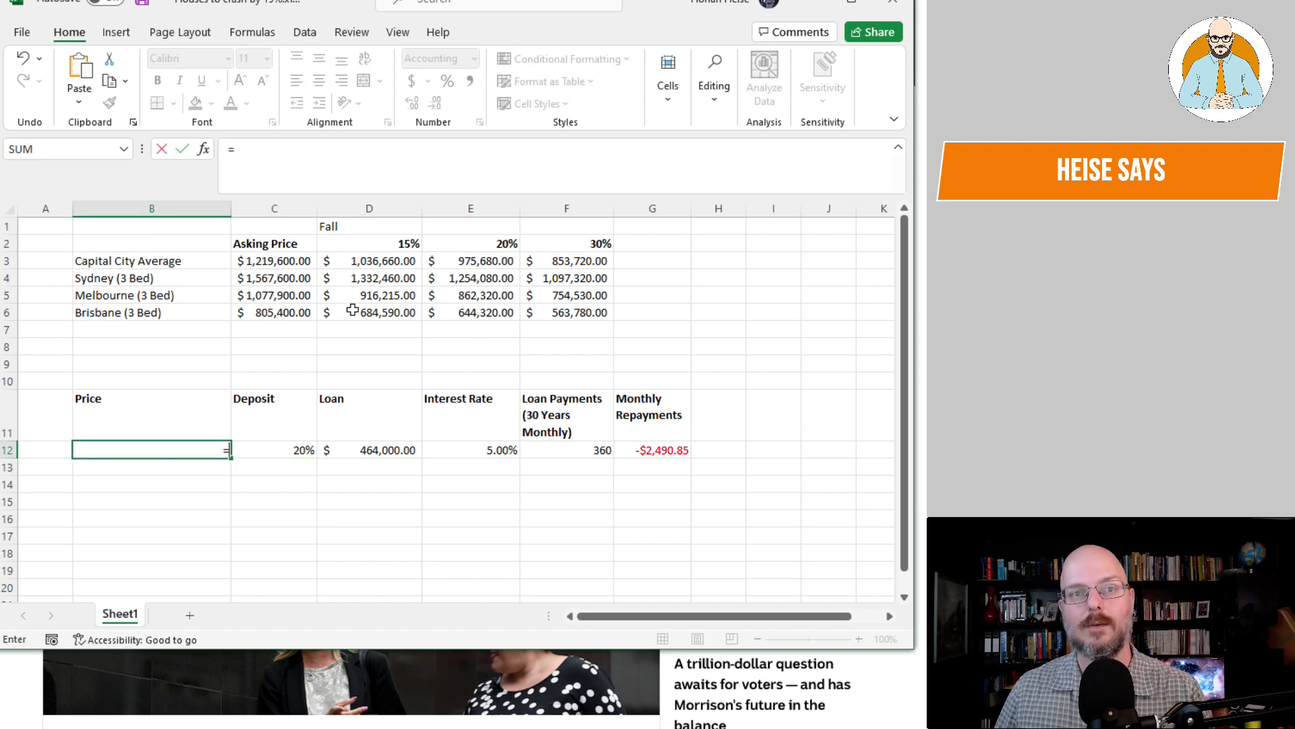
{"action": "left_click", "coordinate": [365, 283]}
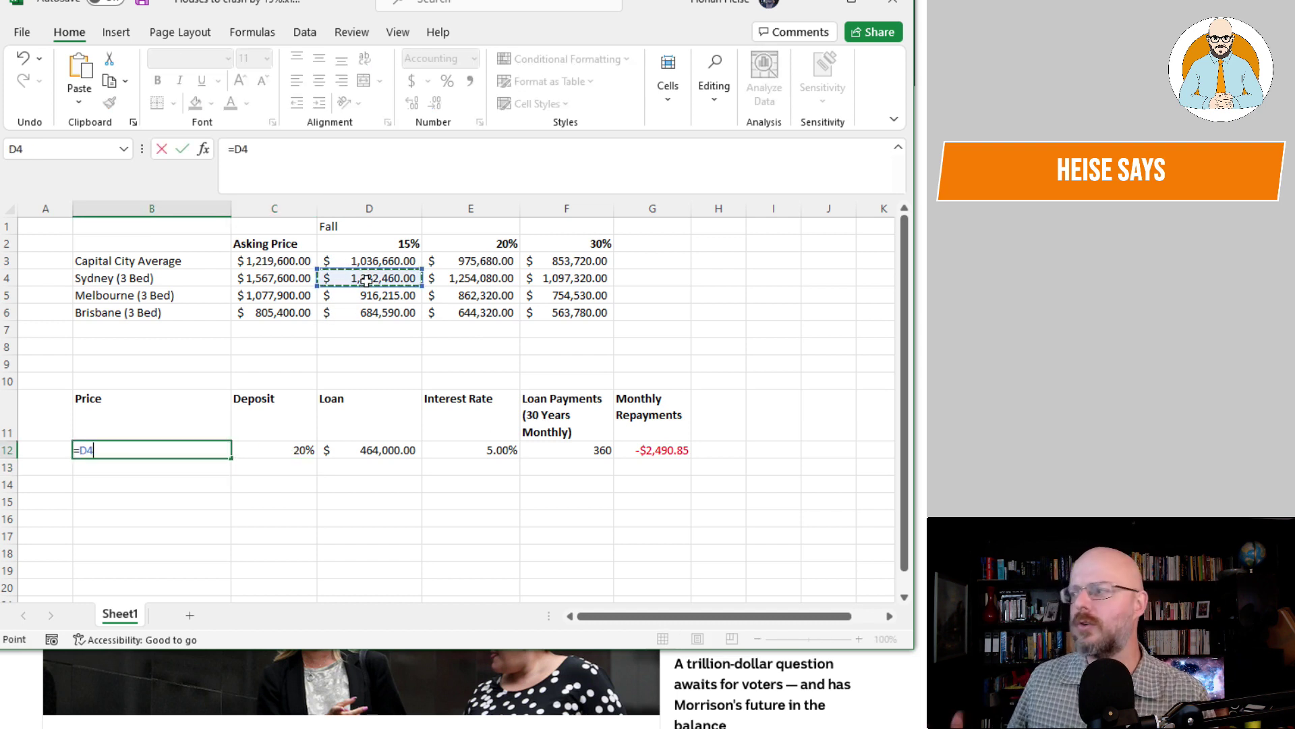
{"action": "key", "text": "Return"}
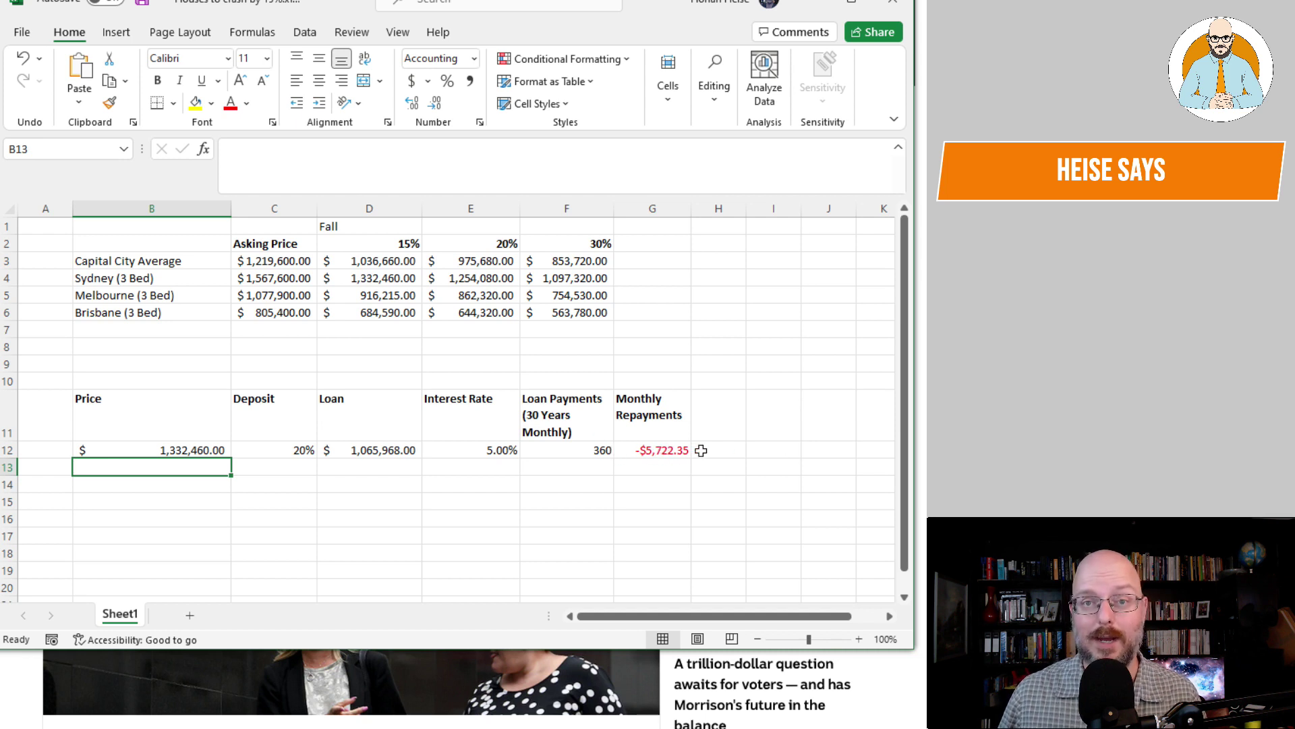
Step: Try a 3.5% interest rate in E12
{"action": "left_click", "coordinate": [498, 447]}
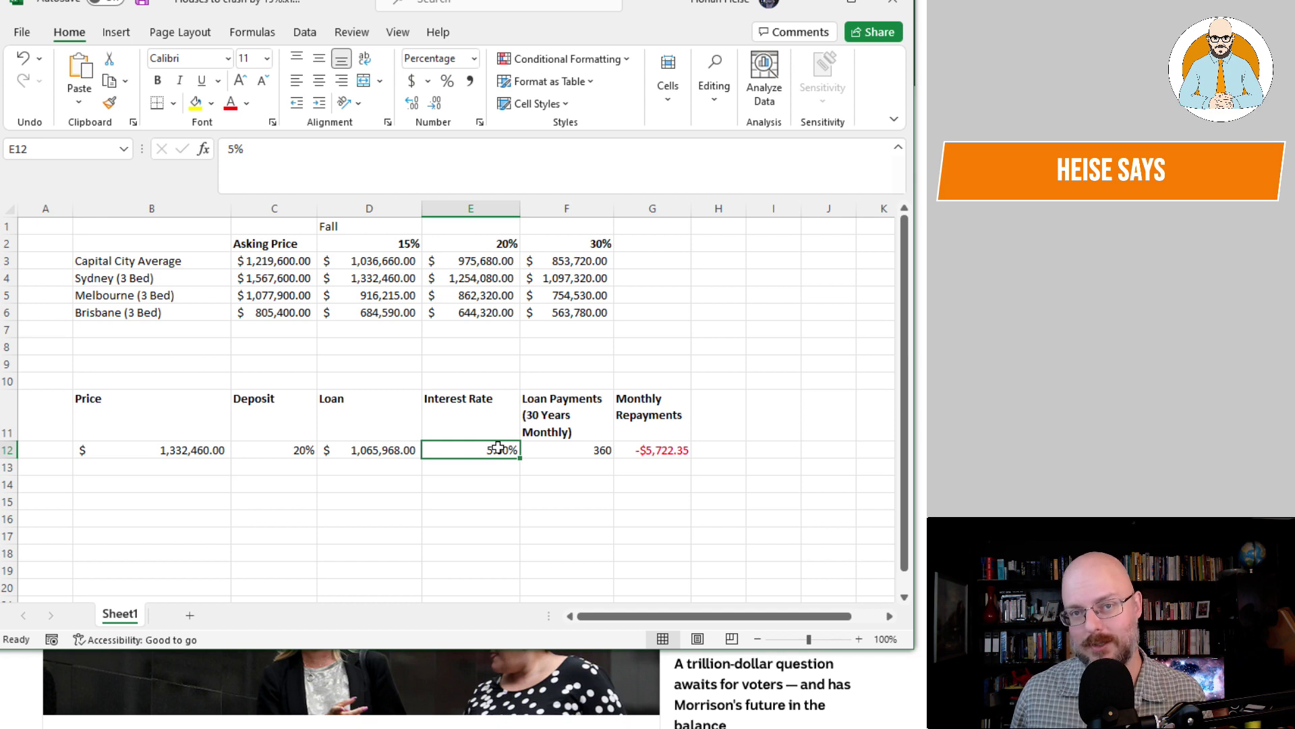
{"action": "type", "text": "3.5"}
{"action": "key", "text": "Return"}
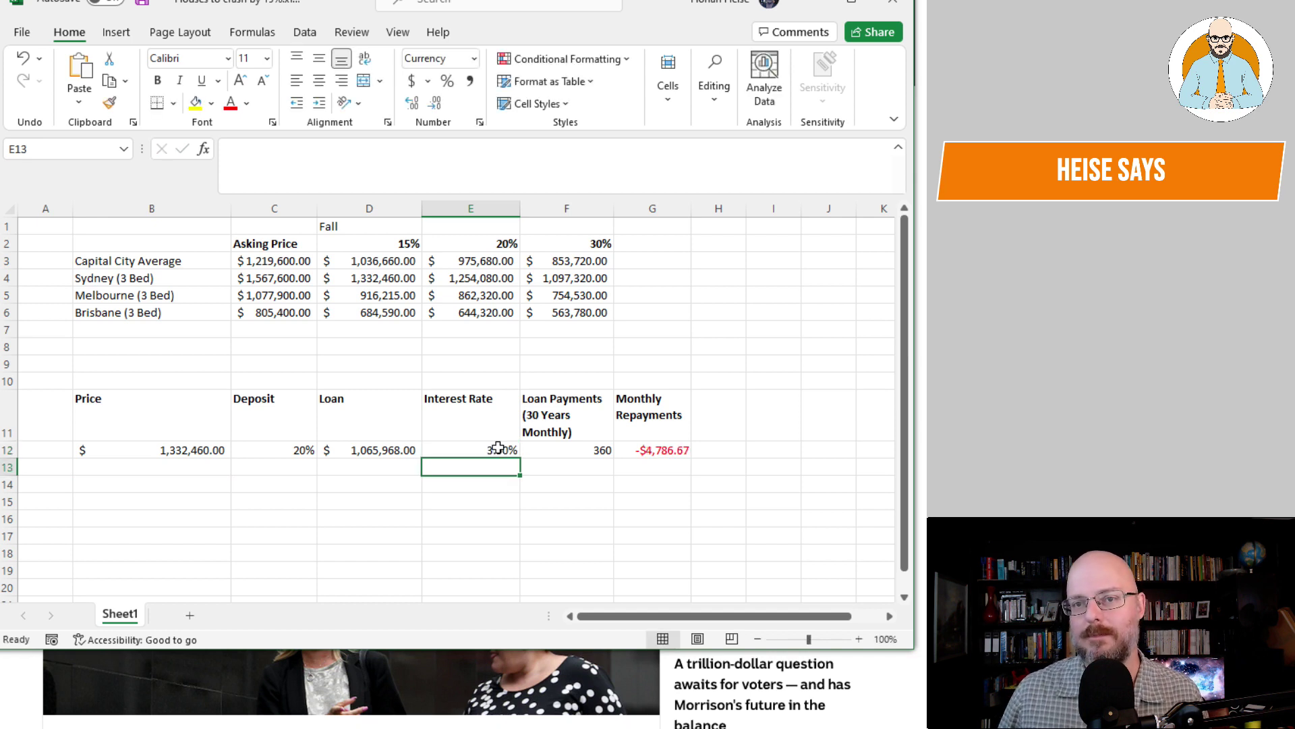
{"action": "left_click", "coordinate": [498, 448]}
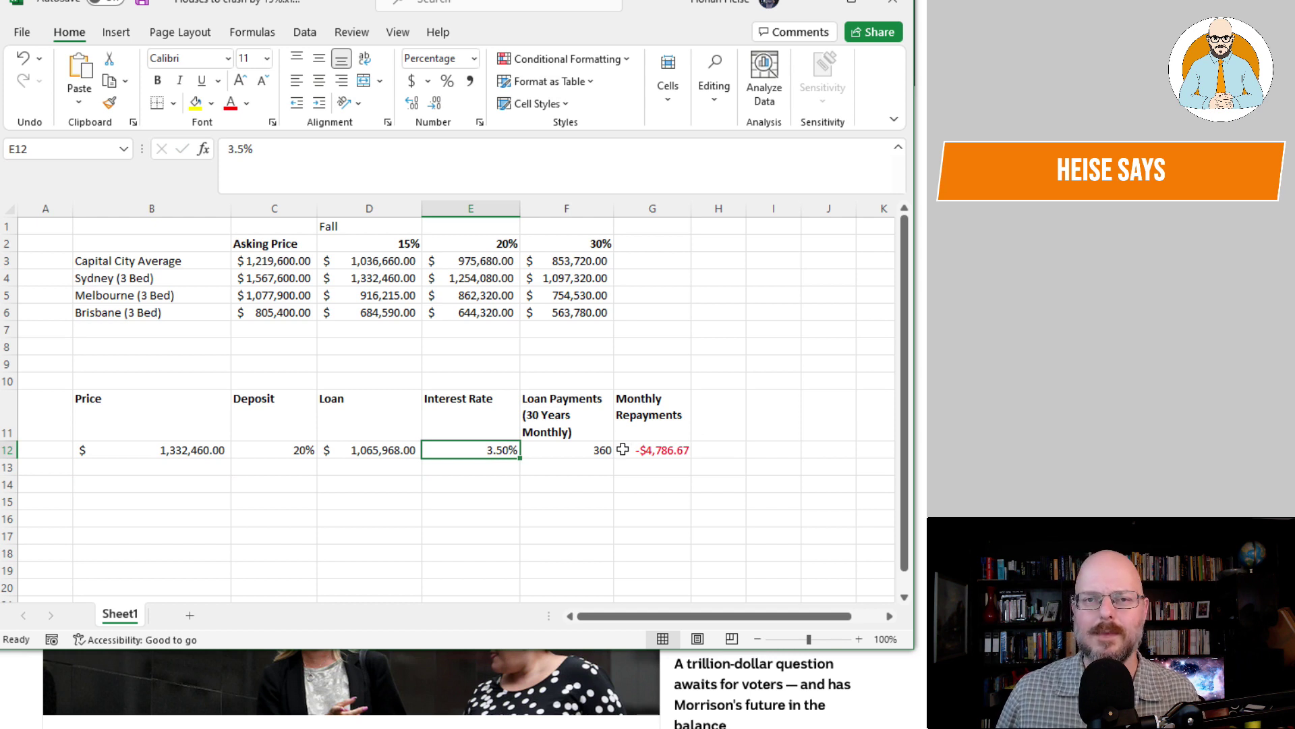
Step: Set a 2% deposit and raise the interest rate to 5.5%
{"action": "left_click", "coordinate": [280, 454]}
{"action": "type", "text": "2"}
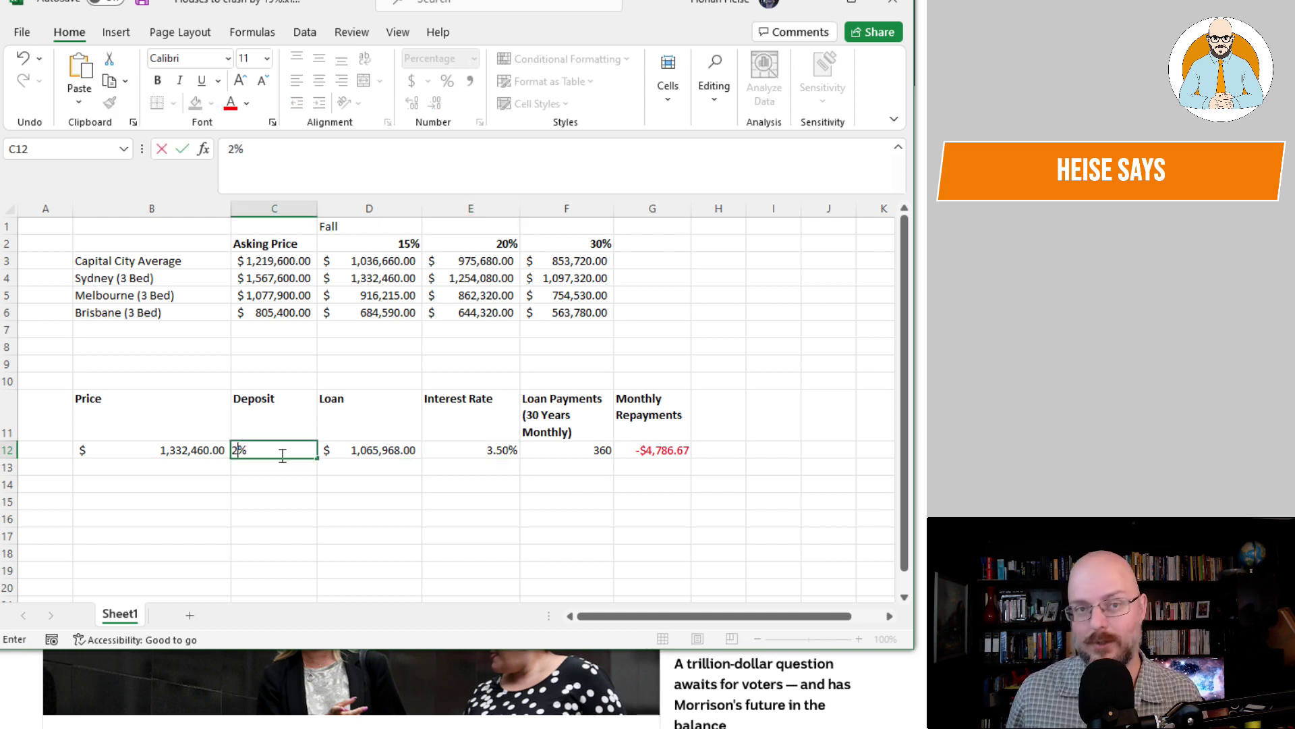
{"action": "key", "text": "Return"}
{"action": "key", "text": "Right"}
{"action": "key", "text": "Up"}
{"action": "key", "text": "Right"}
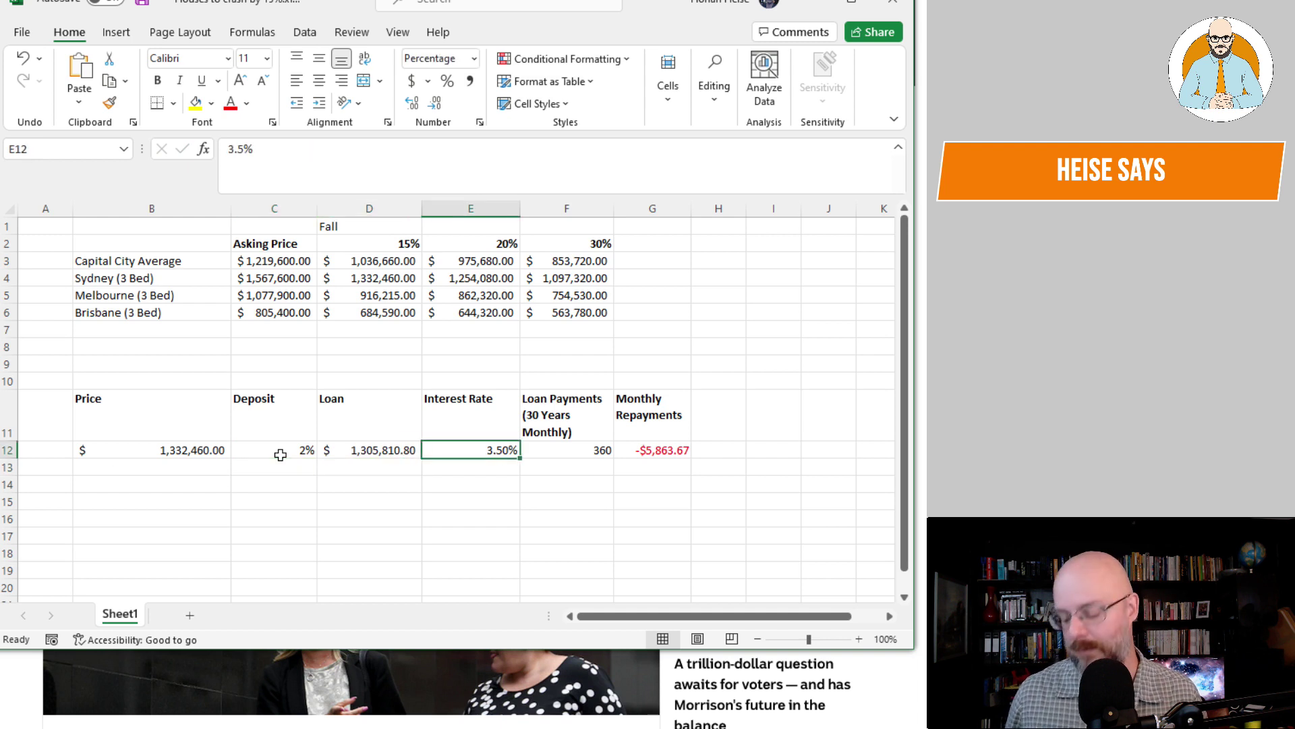
{"action": "type", "text": "3"}
{"action": "key", "text": "BackSpace"}
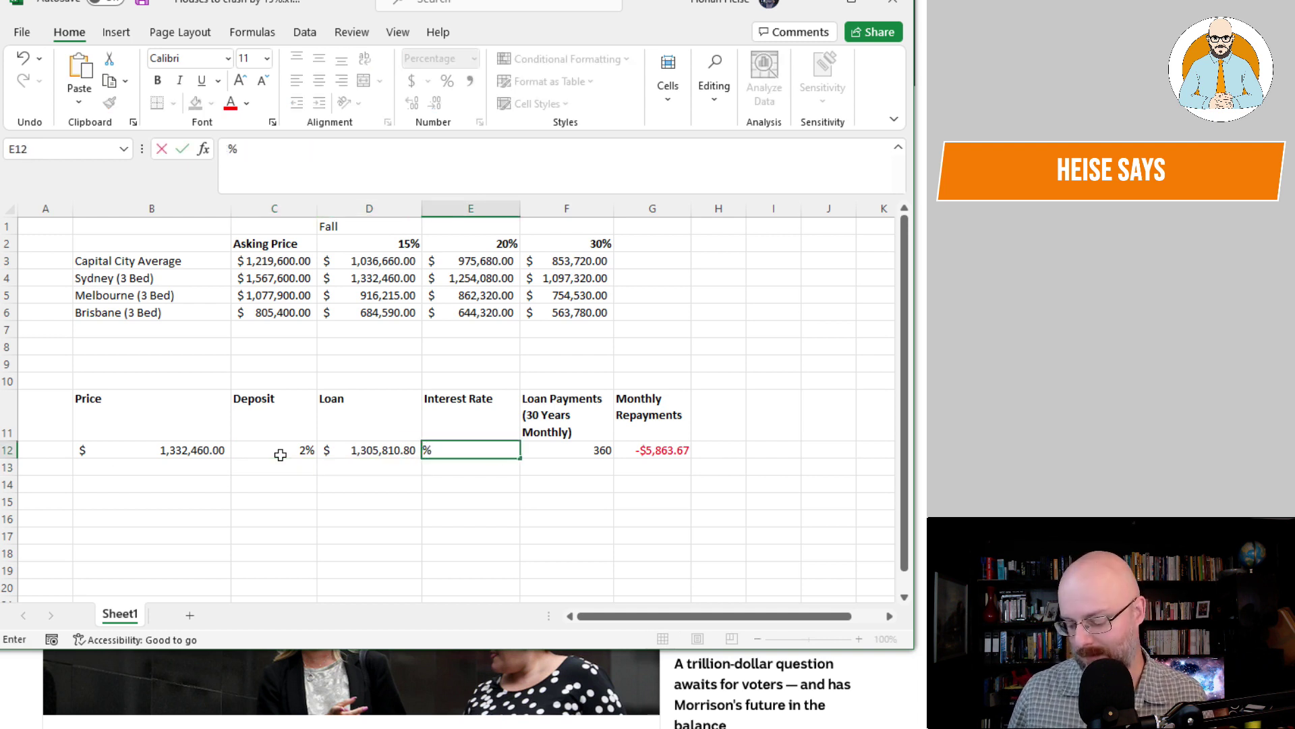
{"action": "type", "text": "5.5"}
{"action": "key", "text": "Return"}
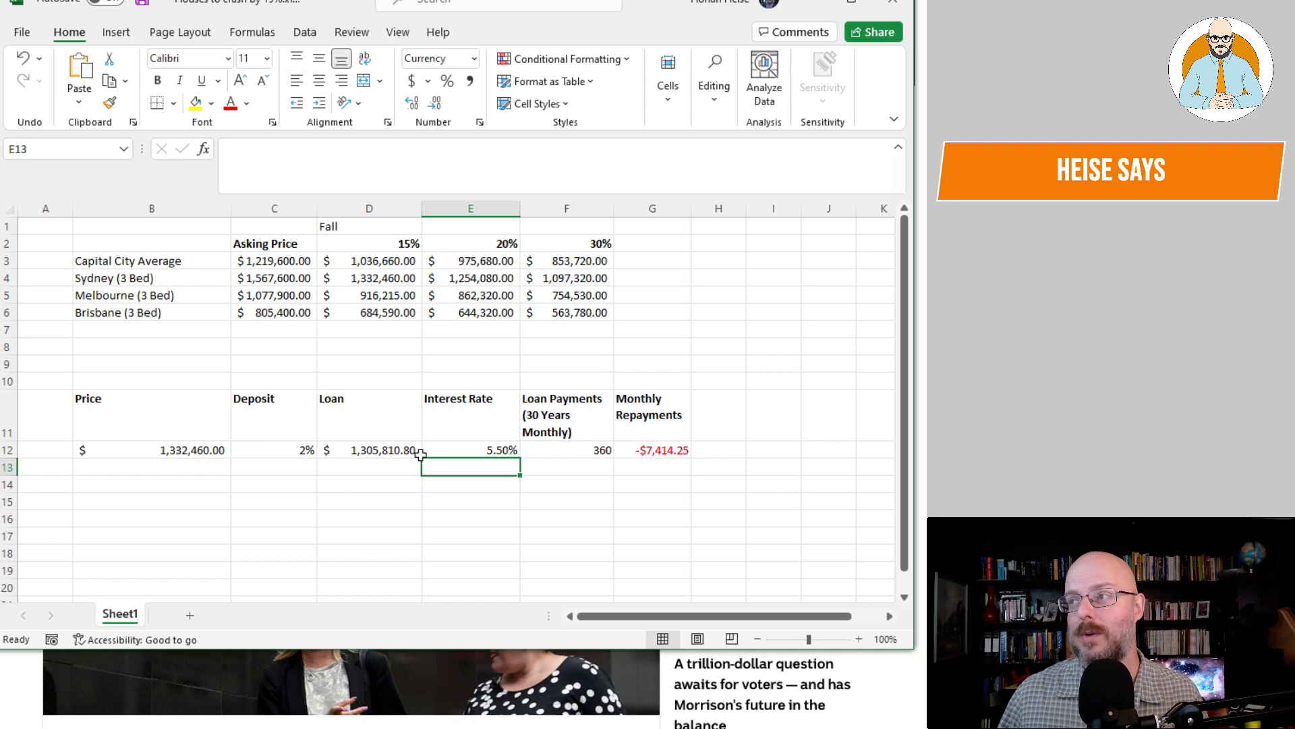
Step: Replace the linked price with $700,000, then $600,000, for -$3,338.60 monthly repayments
{"action": "left_click", "coordinate": [174, 447]}
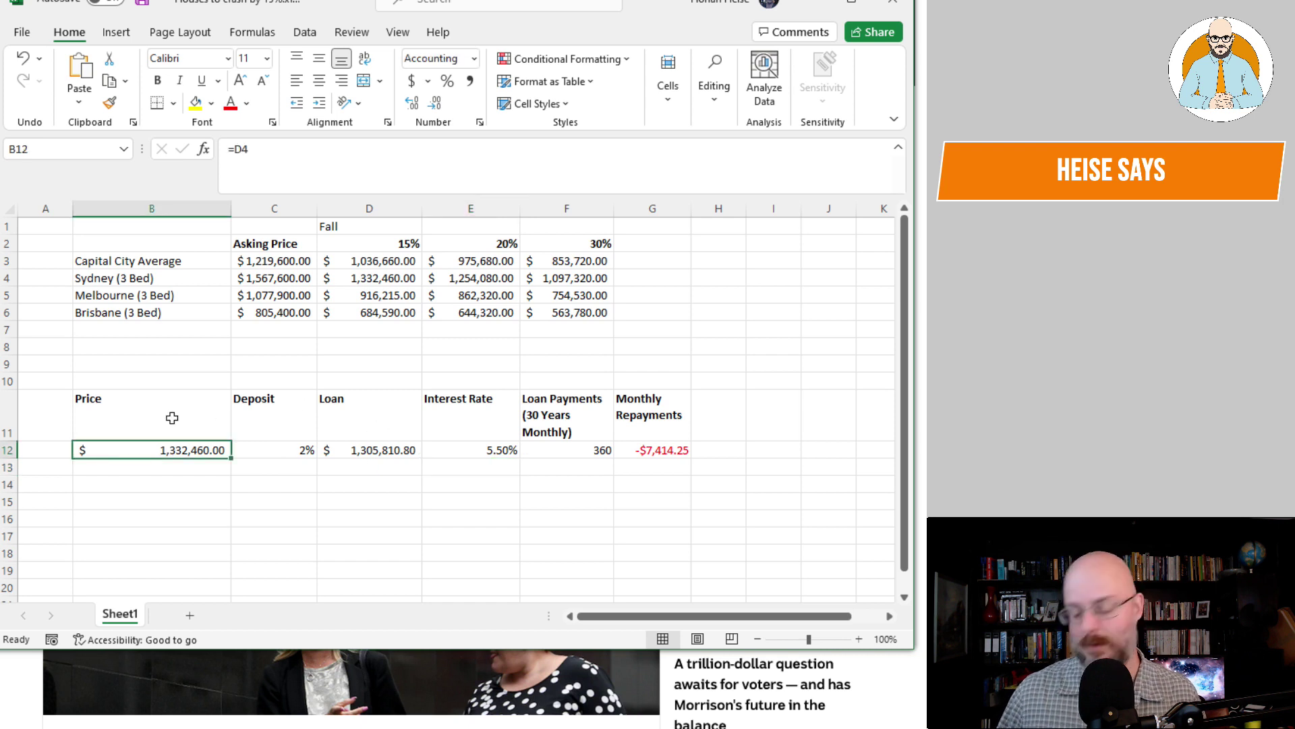
{"action": "type", "text": "700,"}
{"action": "type", "text": "000"}
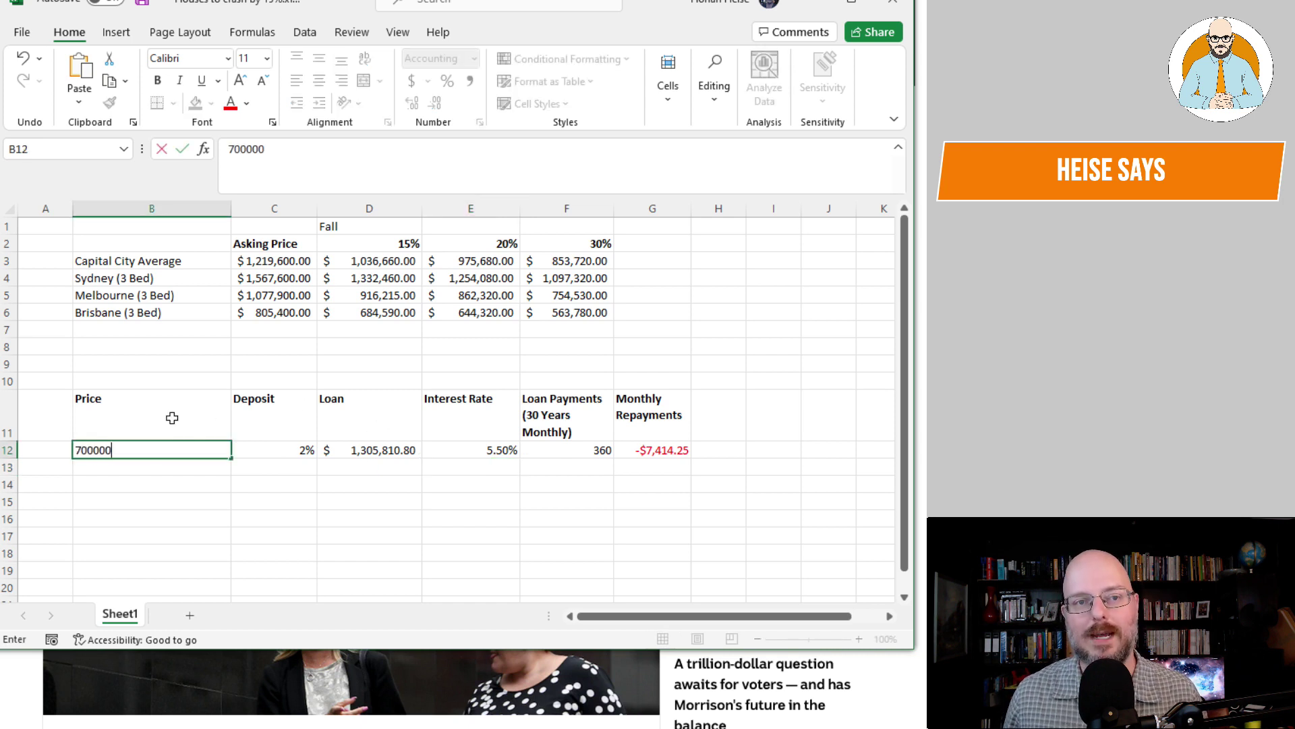
{"action": "key", "text": "Return"}
{"action": "key", "text": "Up"}
{"action": "type", "text": "6"}
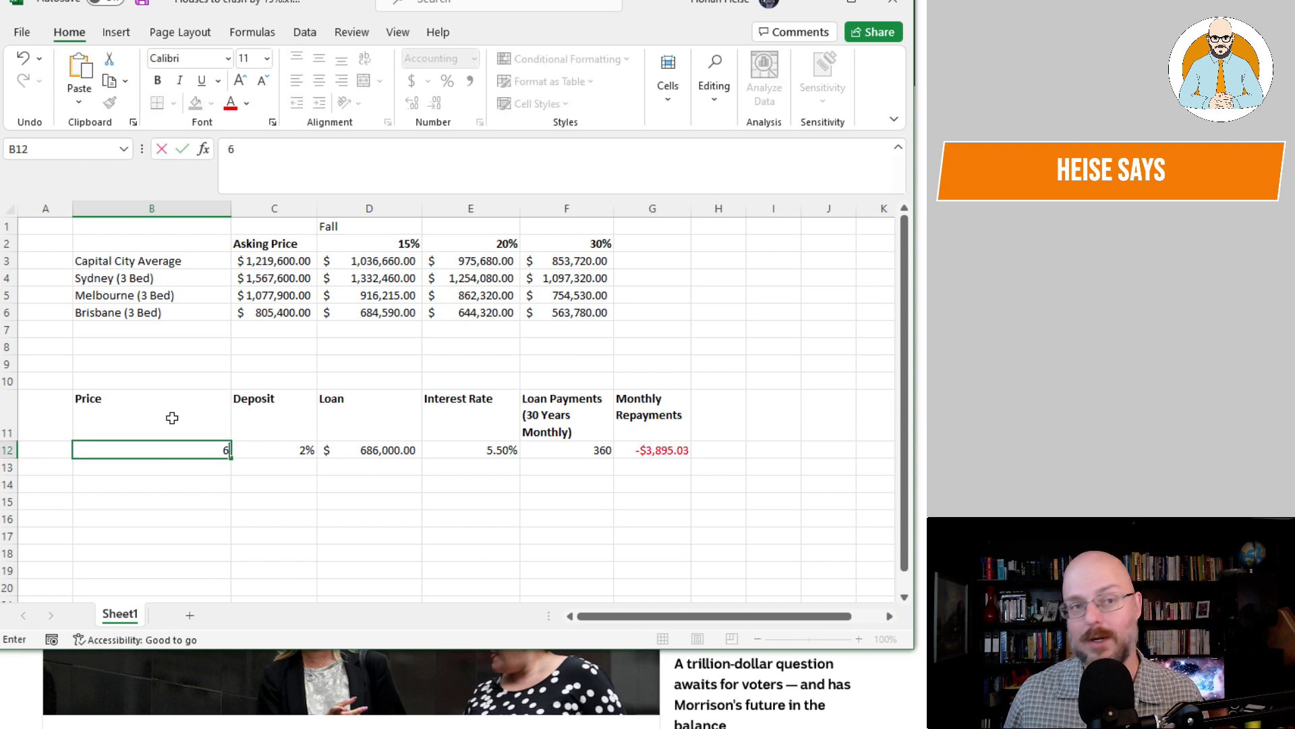
{"action": "type", "text": "00000"}
{"action": "key", "text": "Return"}
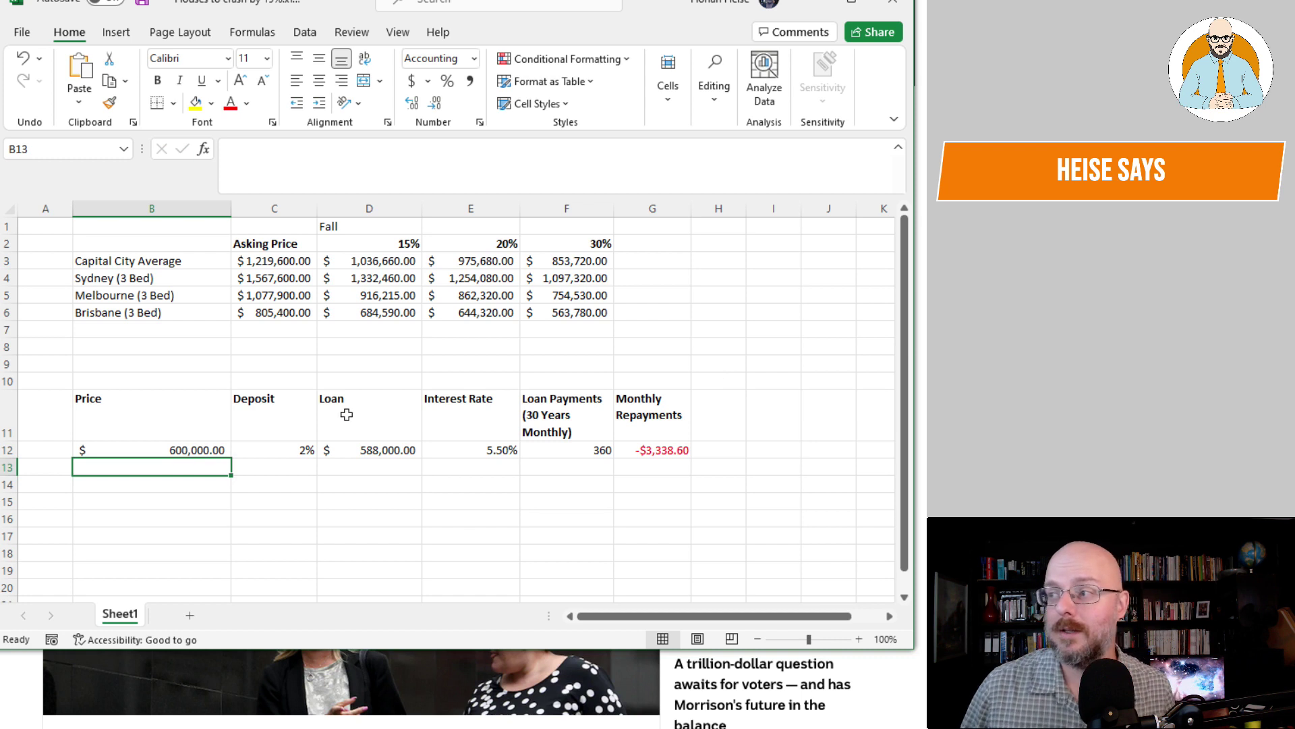
{"action": "left_click", "coordinate": [323, 270]}
{"action": "left_click", "coordinate": [484, 246]}
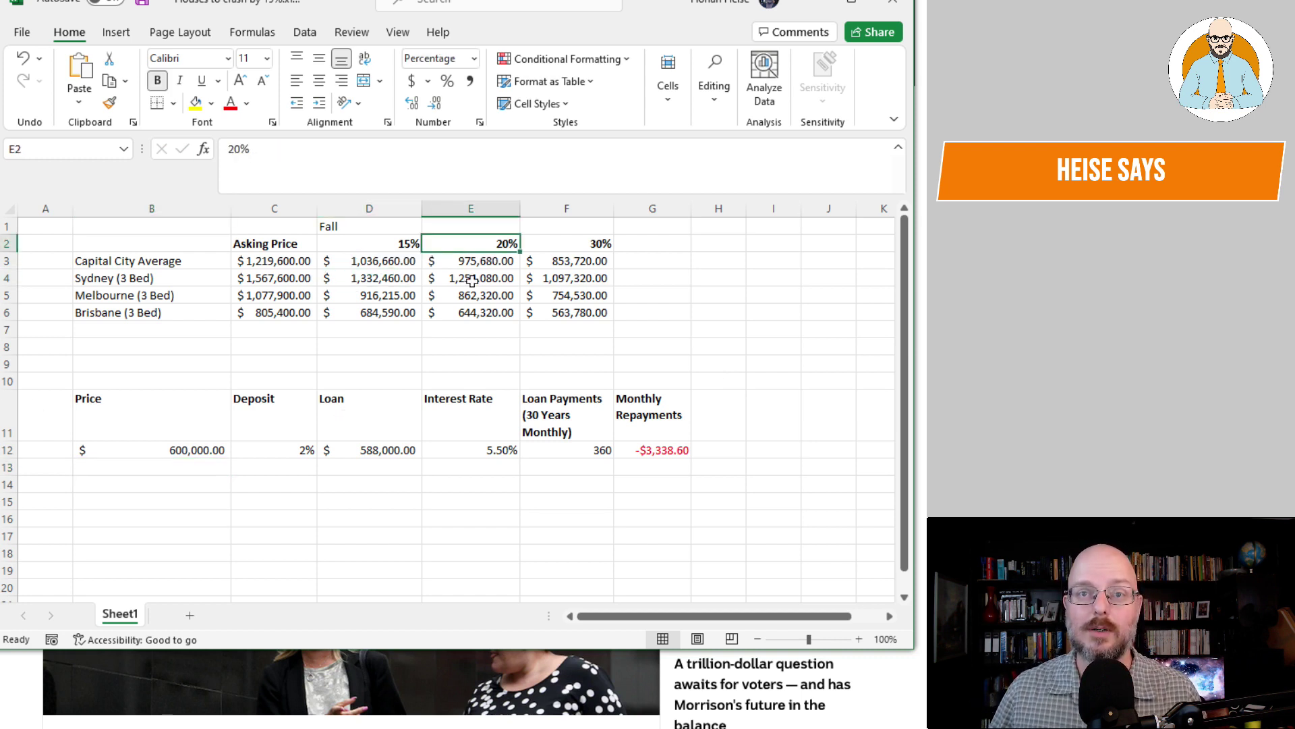
{"action": "left_click", "coordinate": [472, 280]}
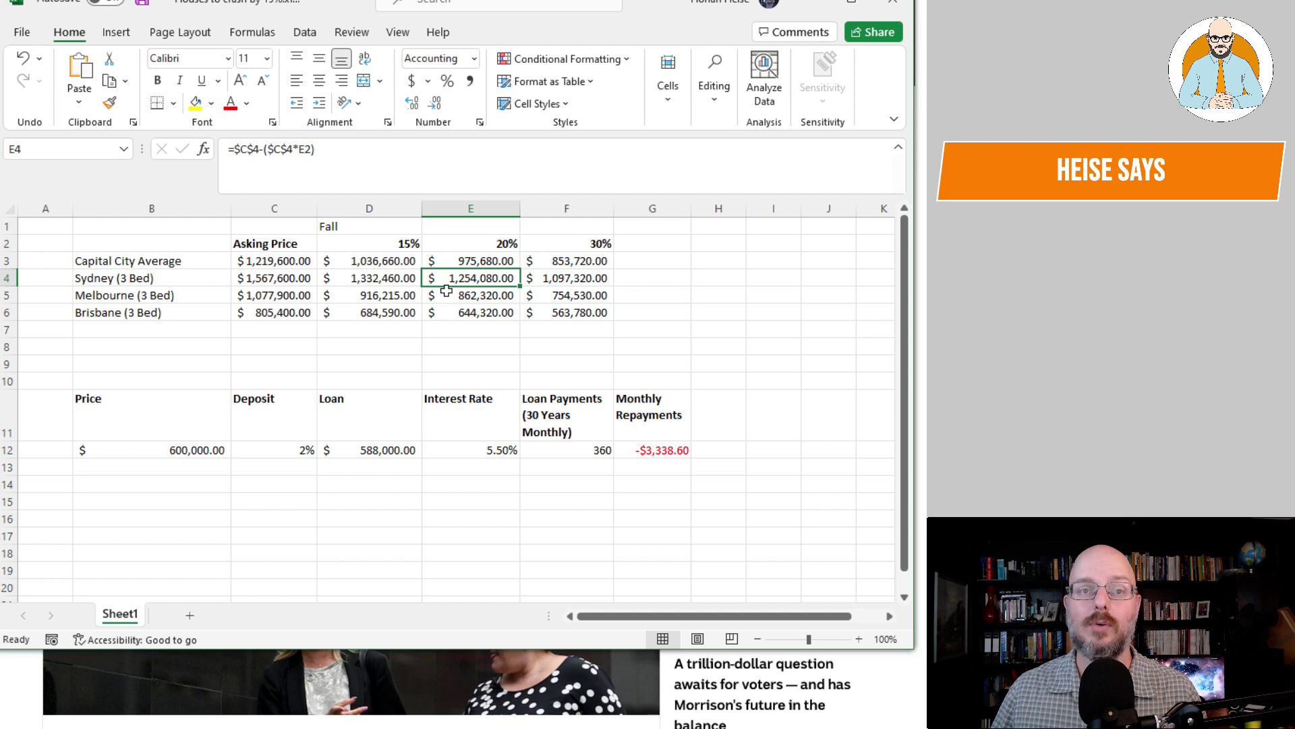
{"action": "left_click", "coordinate": [602, 242]}
{"action": "left_click", "coordinate": [580, 277]}
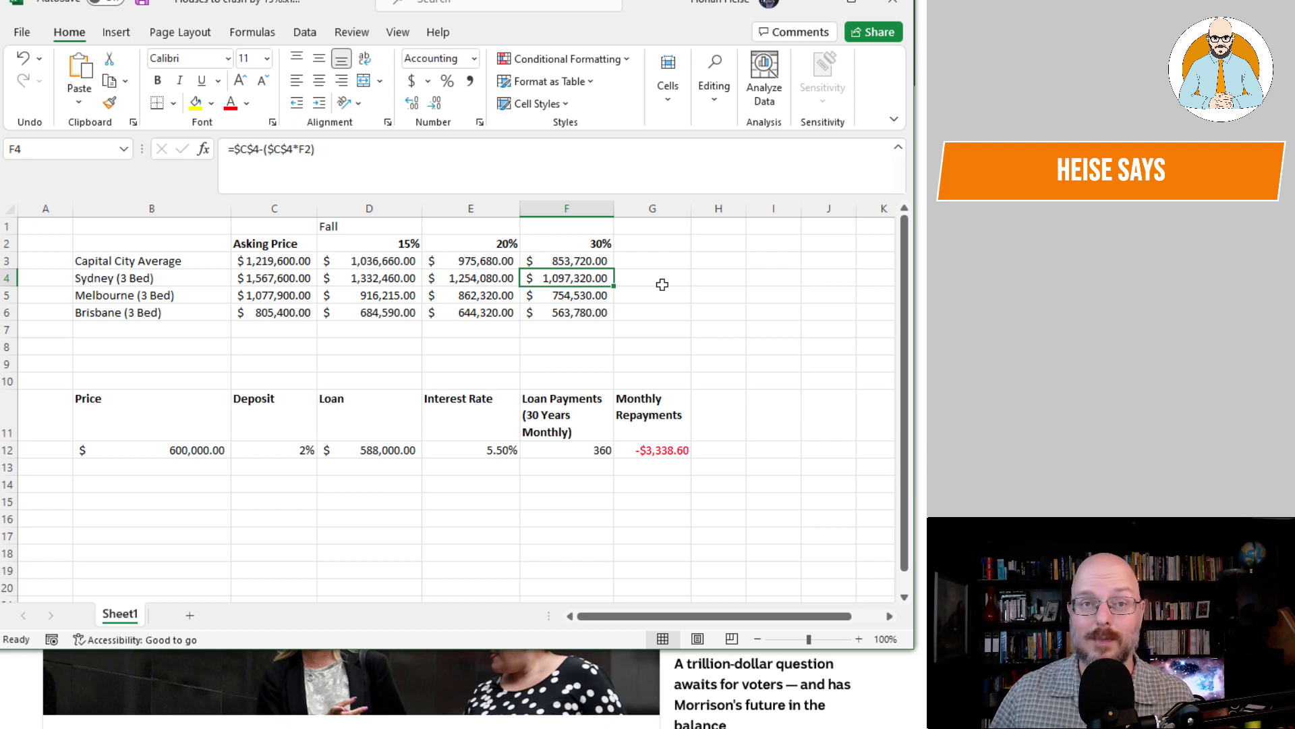
{"action": "left_click", "coordinate": [376, 297]}
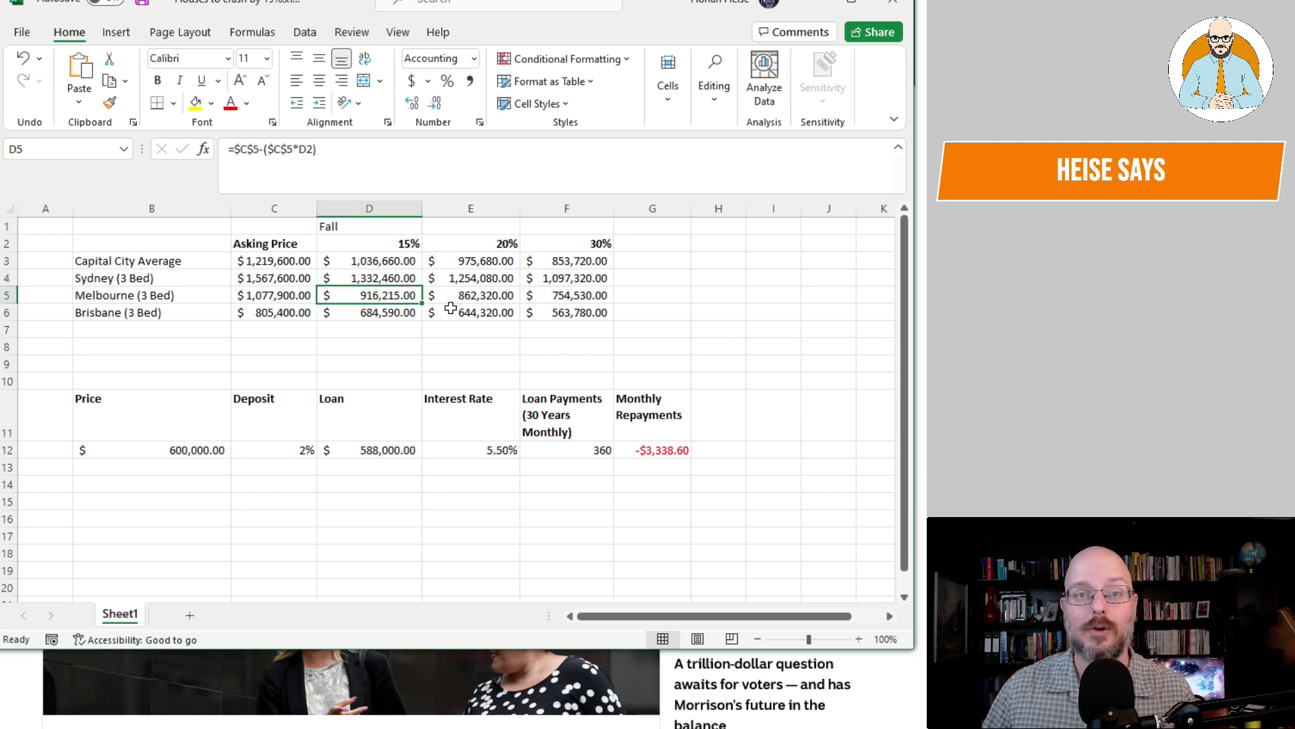
{"action": "left_click", "coordinate": [511, 243]}
{"action": "left_click", "coordinate": [516, 295]}
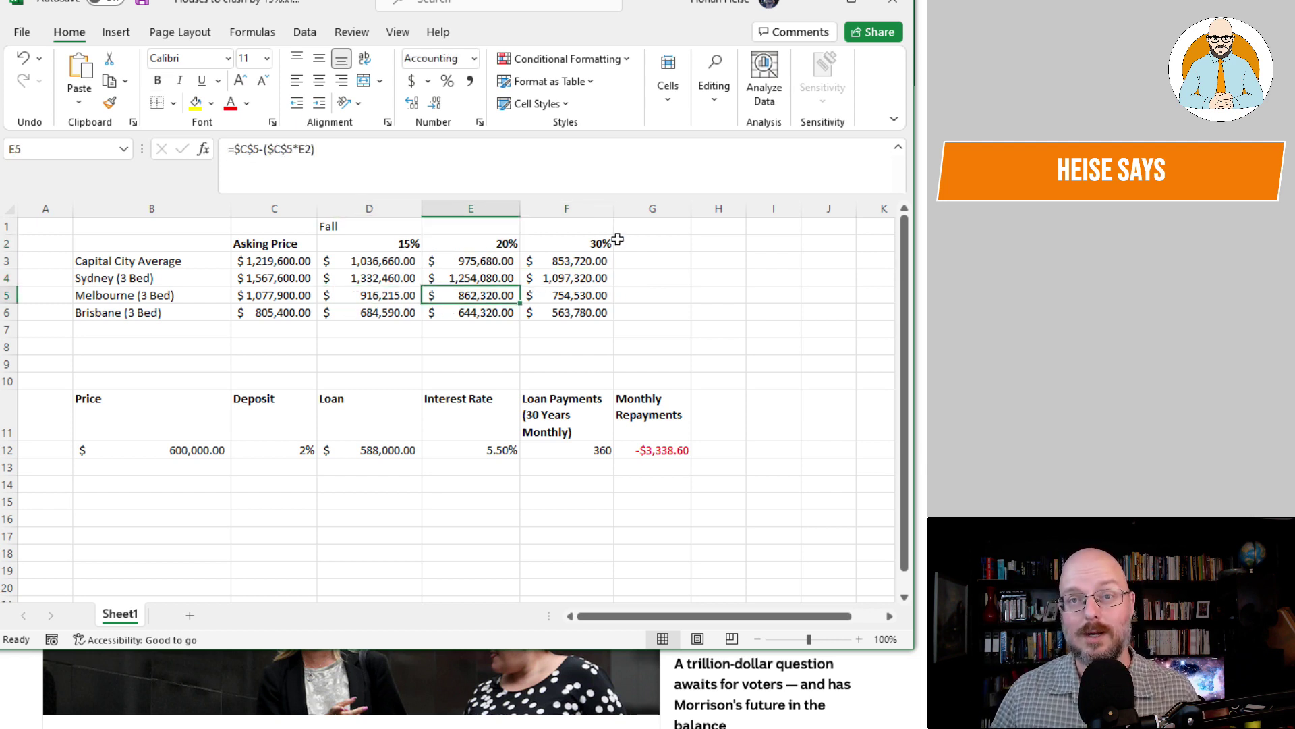
{"action": "left_click", "coordinate": [597, 243]}
{"action": "left_click", "coordinate": [562, 298]}
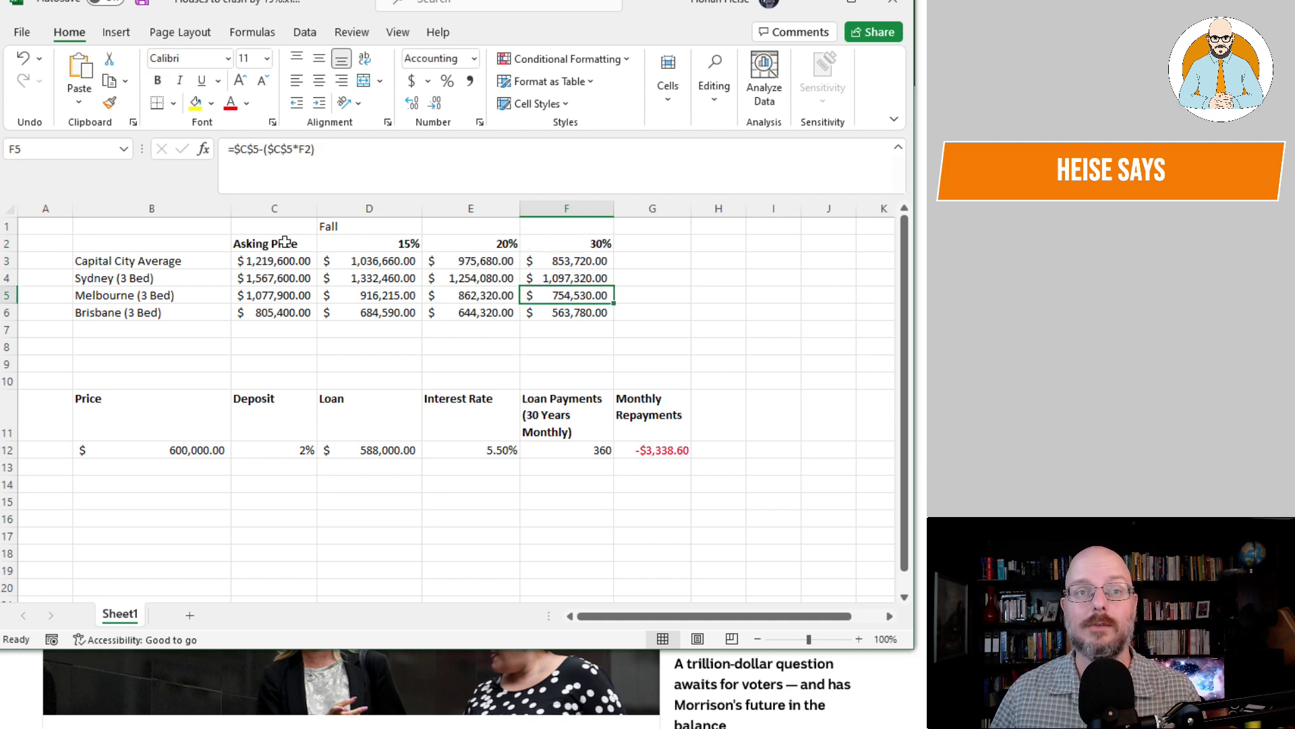
{"action": "left_click_drag", "start_coordinate": [282, 261], "coordinate": [283, 310]}
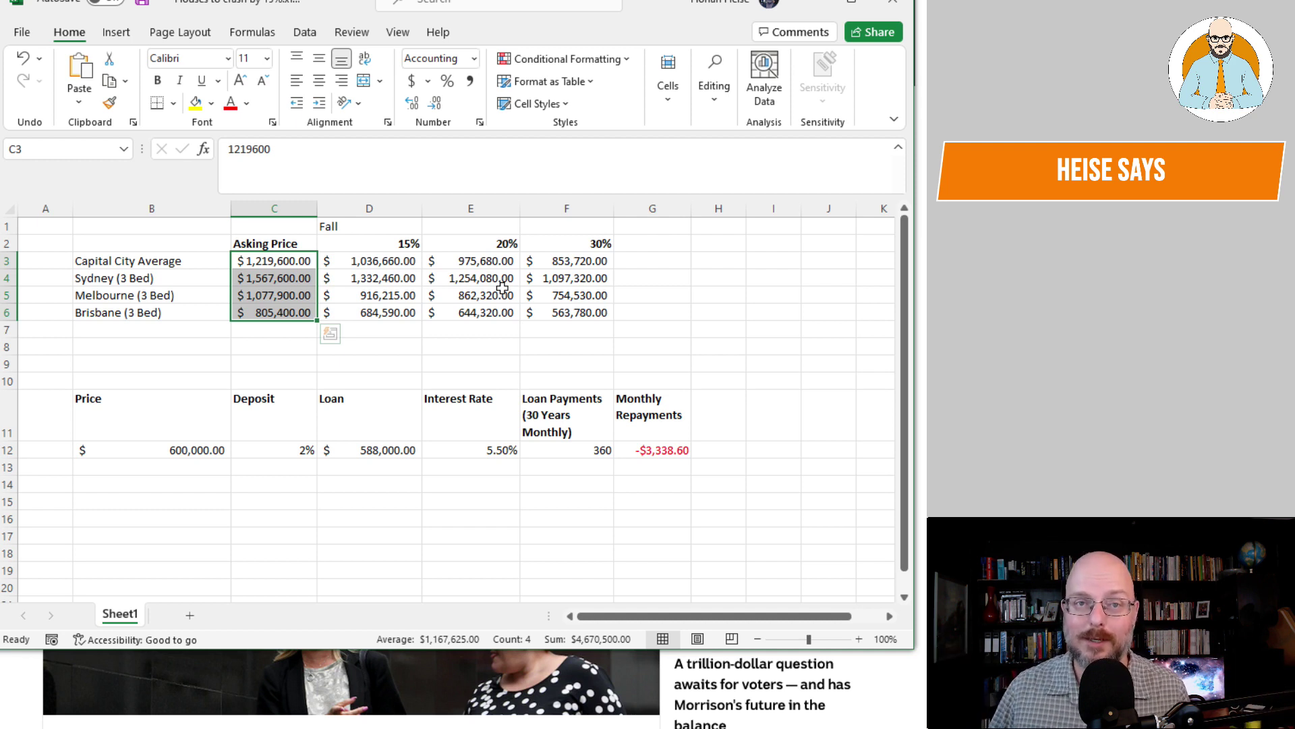
{"action": "left_click", "coordinate": [364, 330]}
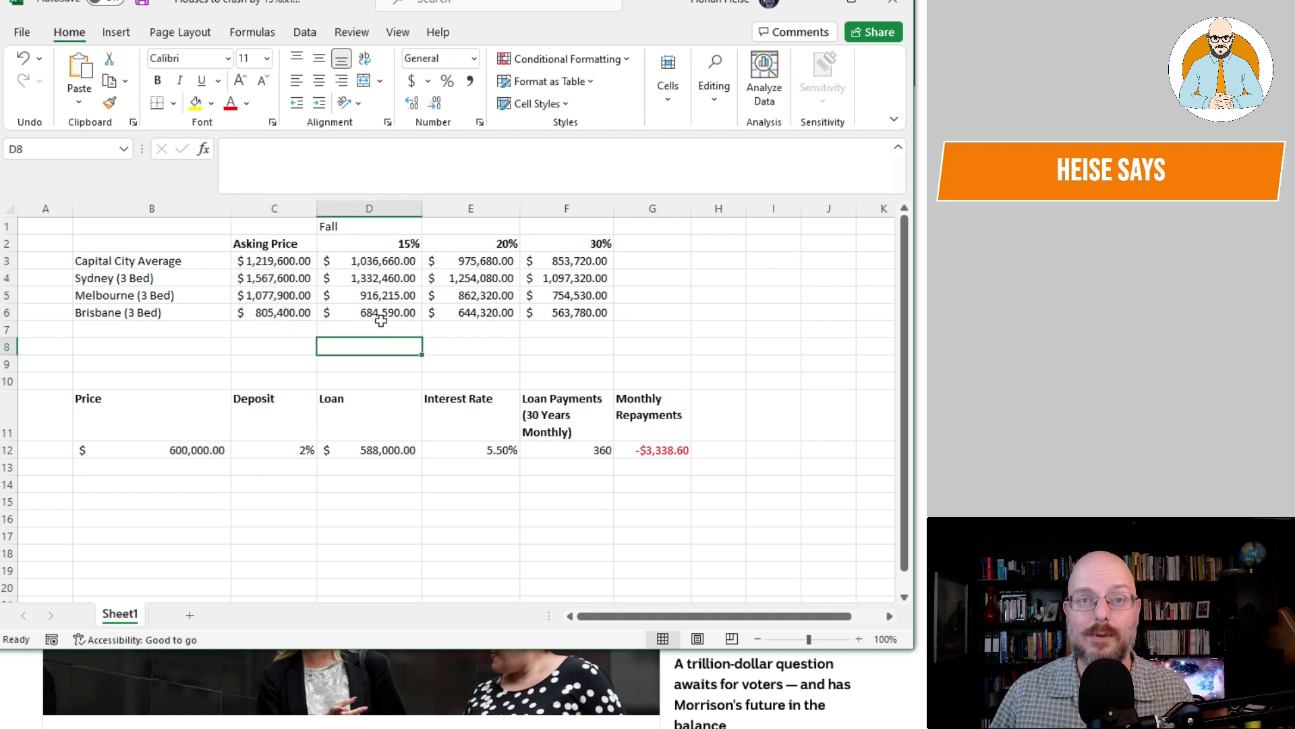
{"action": "left_click", "coordinate": [384, 315]}
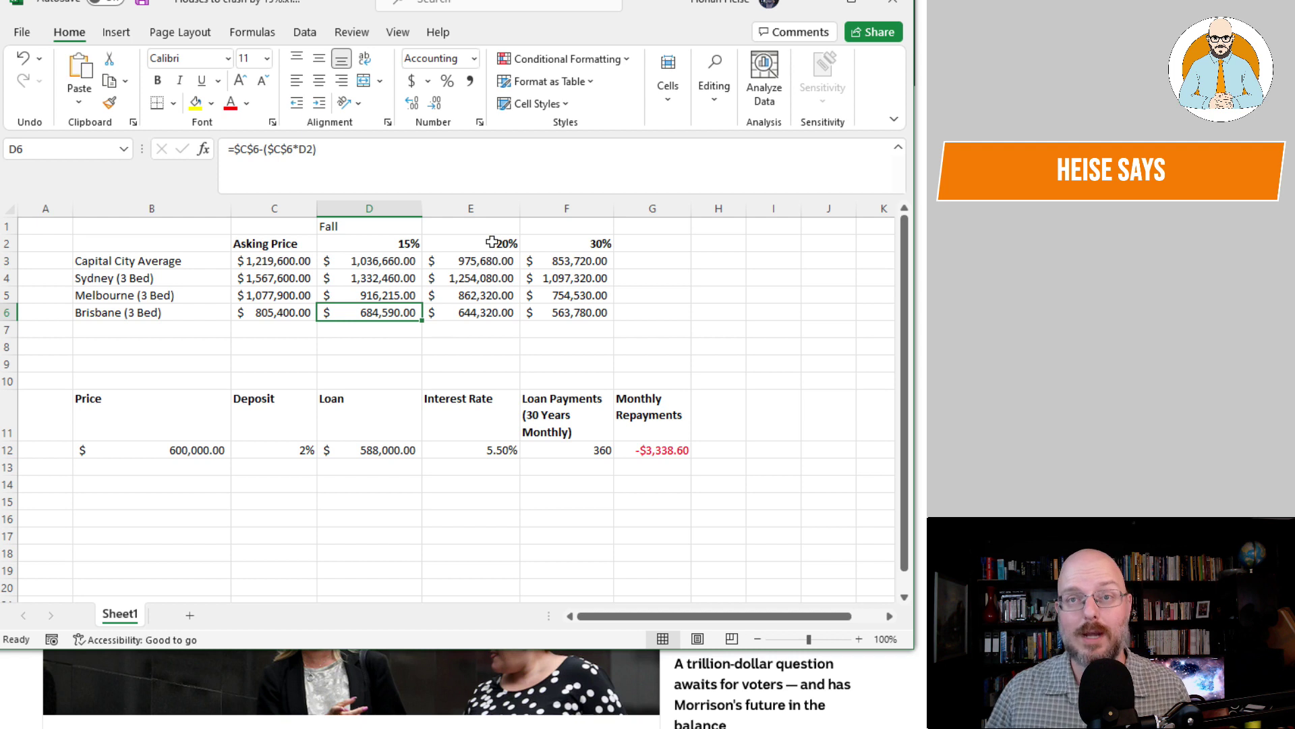
{"action": "left_click", "coordinate": [510, 309]}
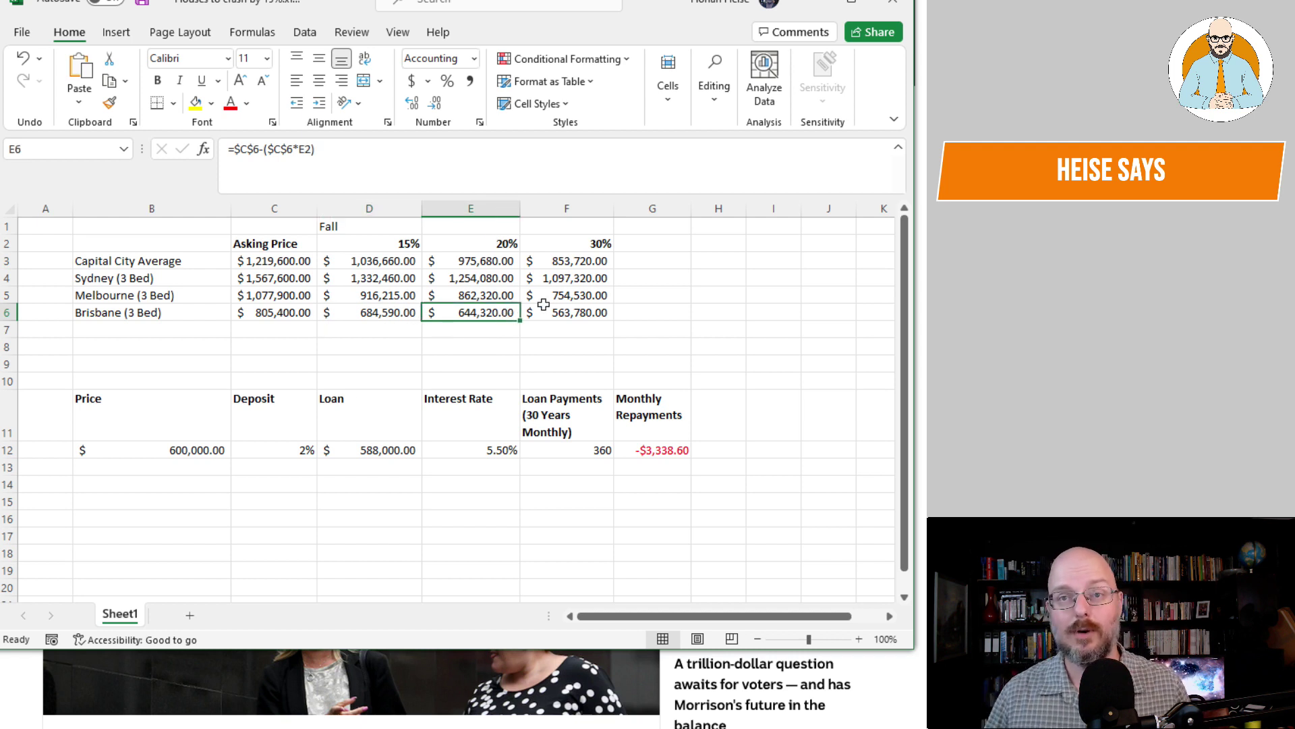
{"action": "left_click", "coordinate": [572, 311]}
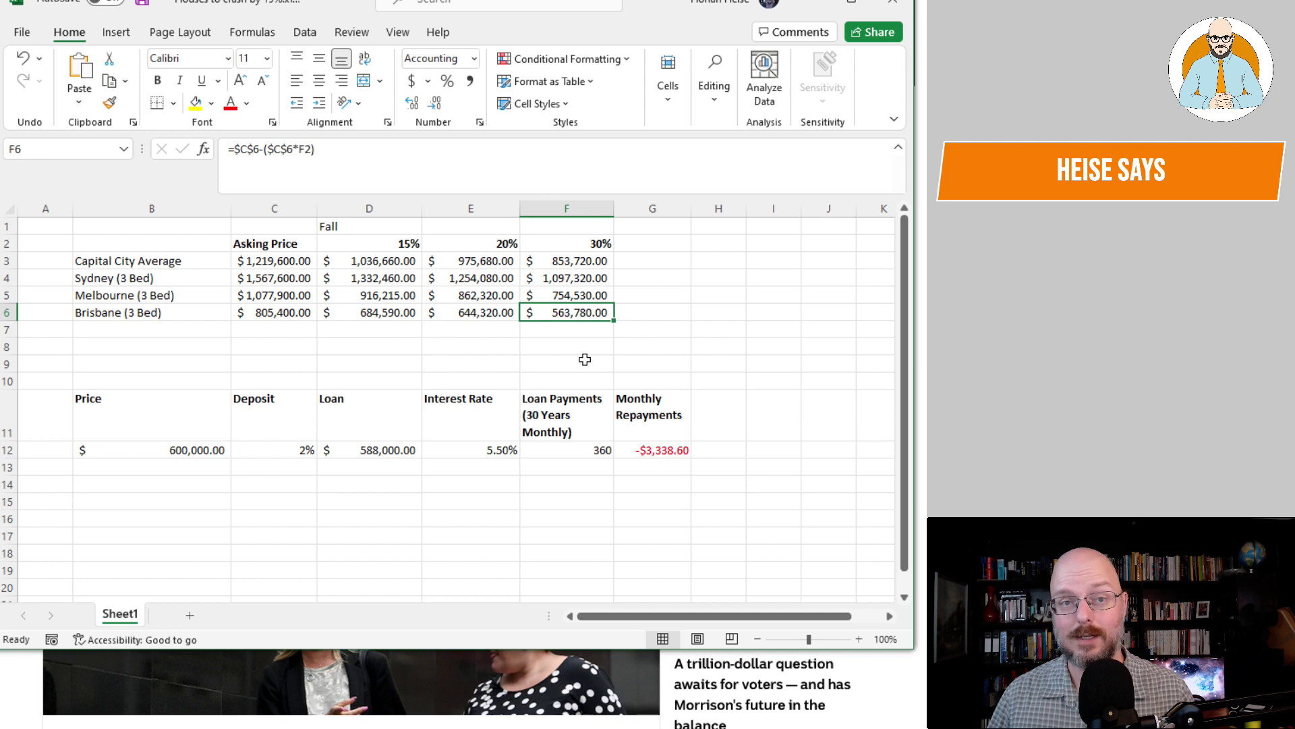
{"action": "left_click", "coordinate": [211, 454]}
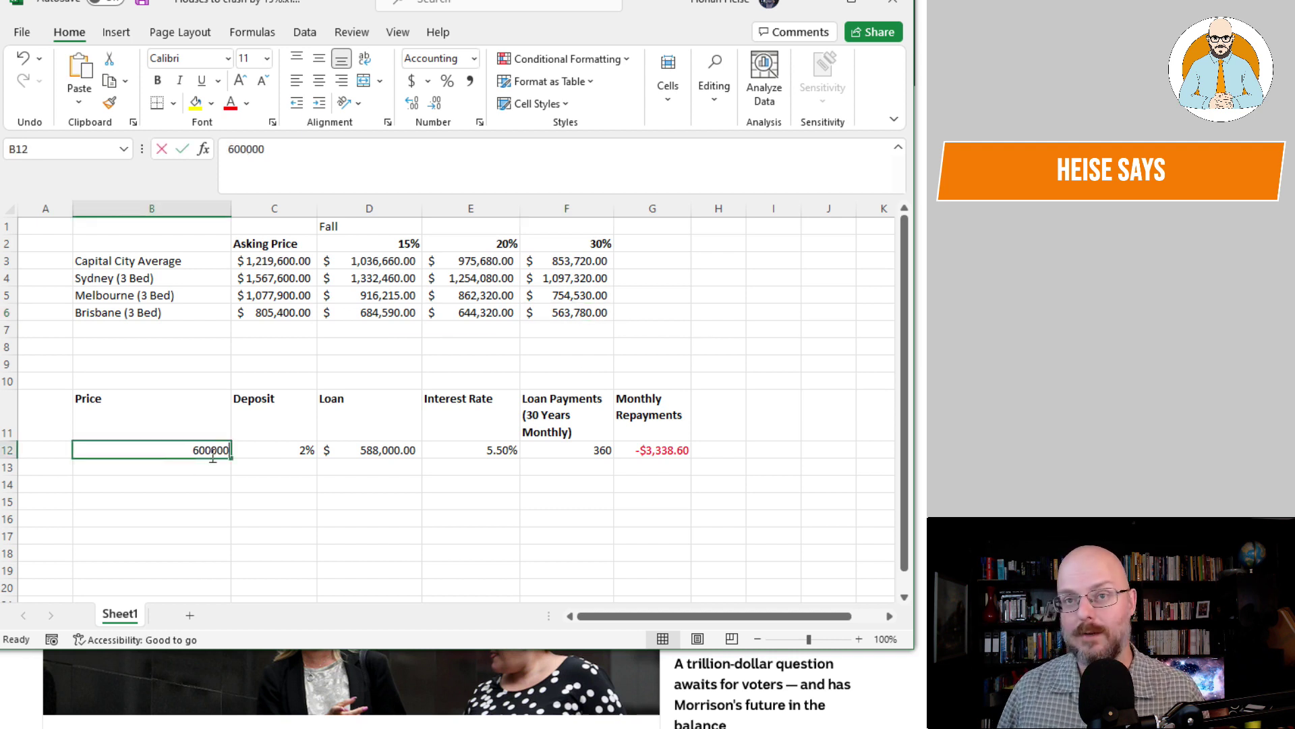
Step: Enter a 563,780 price and a 20% deposit, after first trying 5%
{"action": "type", "text": "563,780"}
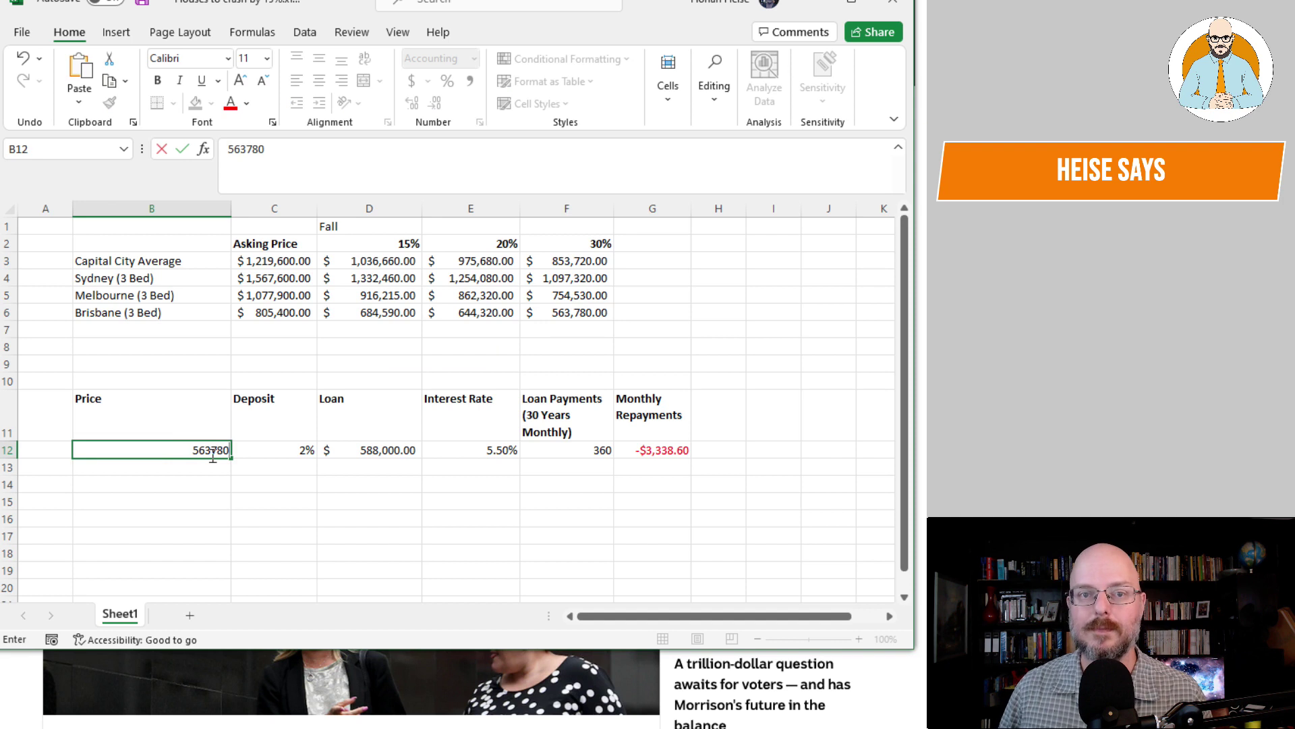
{"action": "key", "text": "Tab"}
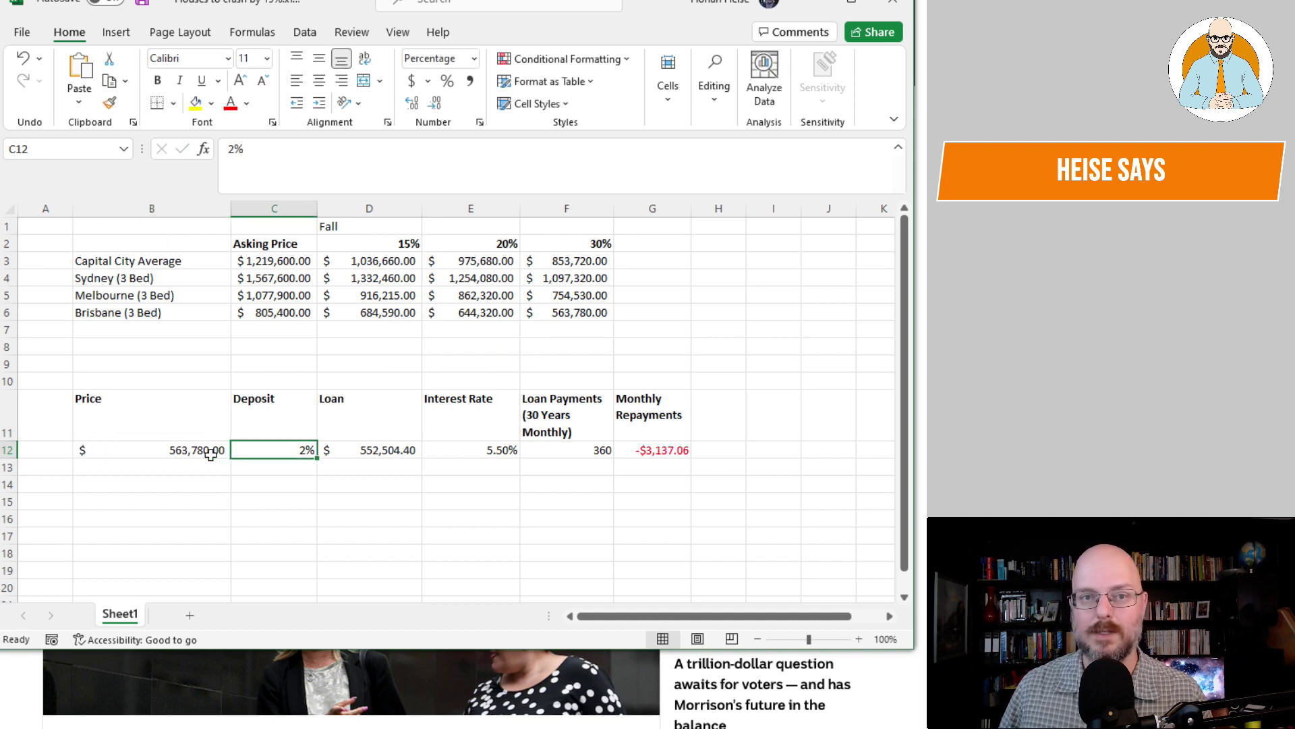
{"action": "type", "text": "5"}
{"action": "key", "text": "Return"}
{"action": "key", "text": "Up"}
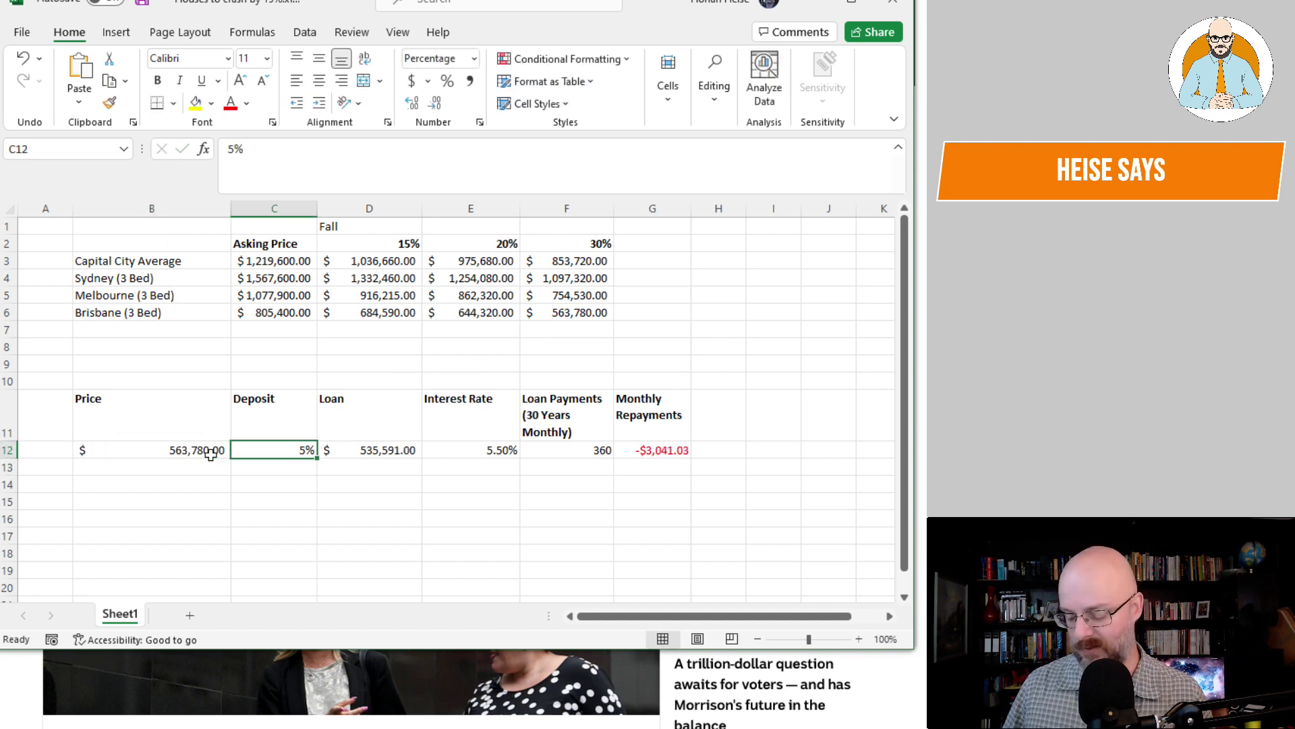
{"action": "type", "text": "20"}
{"action": "key", "text": "Tab"}
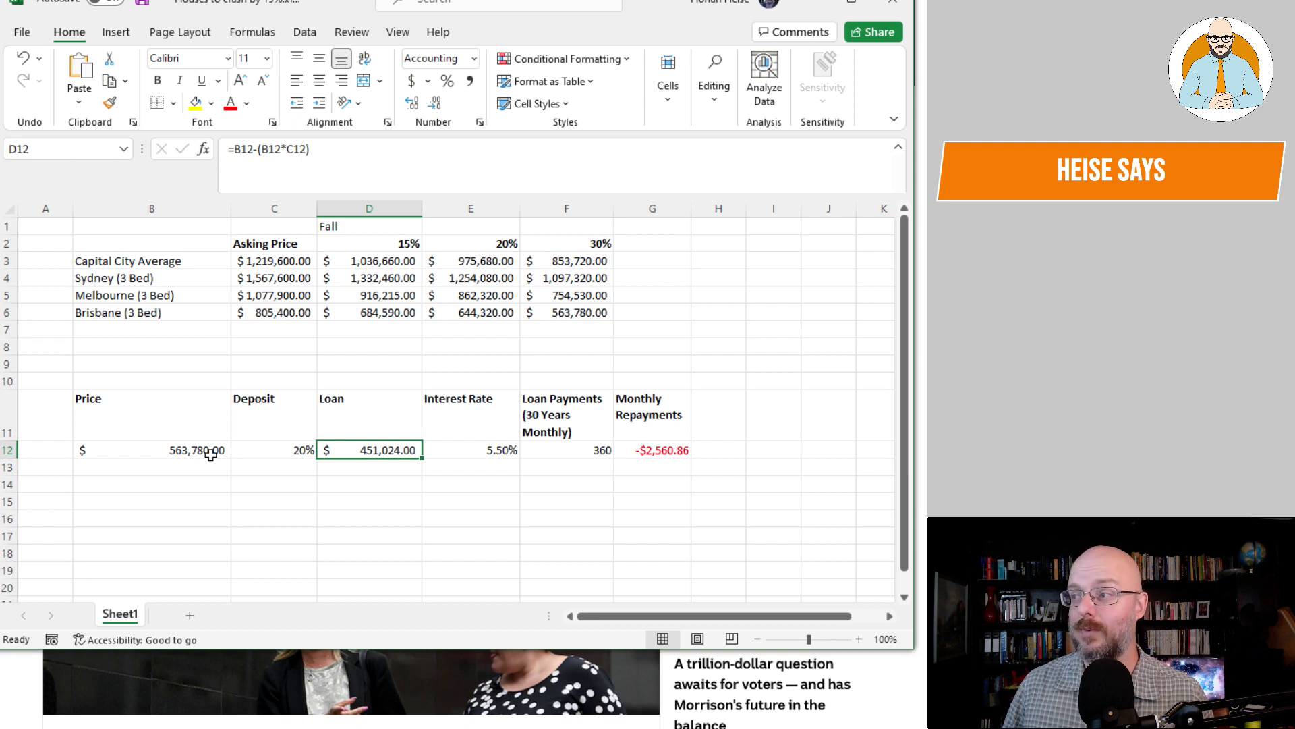
{"action": "key", "text": "Tab"}
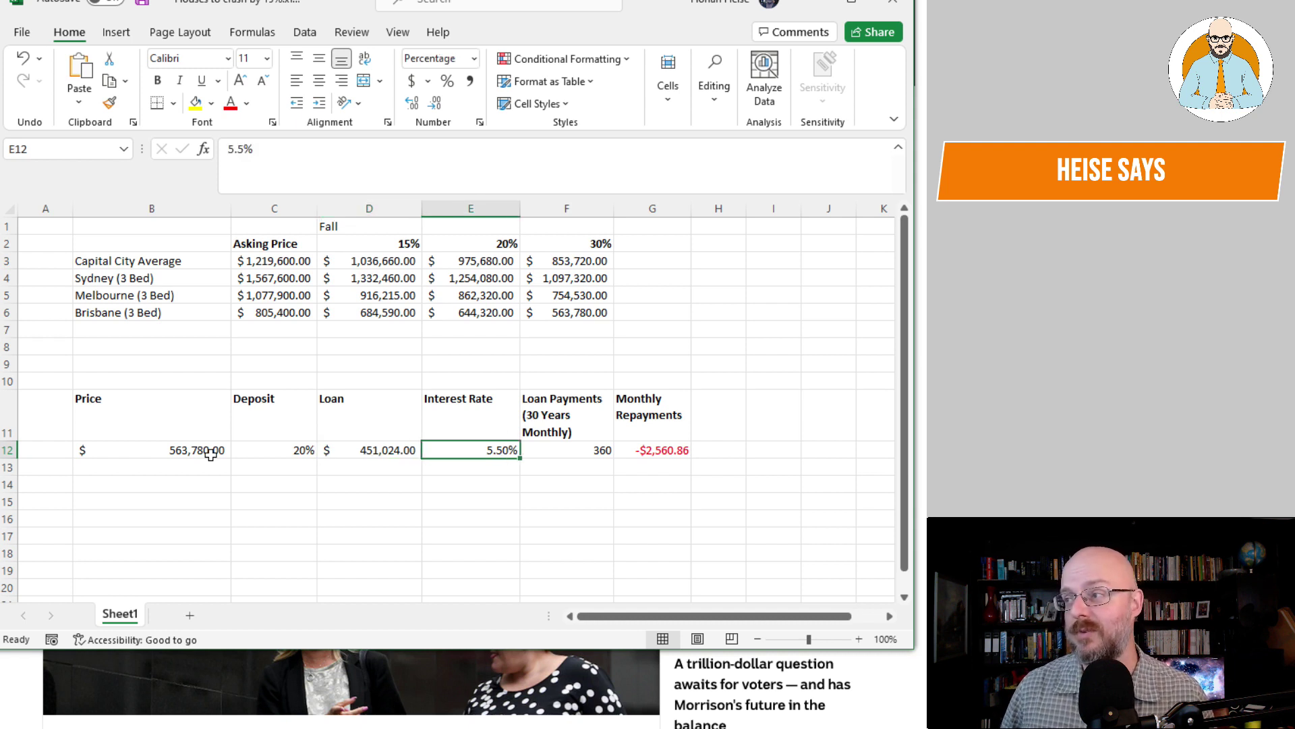
{"action": "key", "text": "Right"}
{"action": "key", "text": "Right"}
{"action": "key", "text": "Right"}
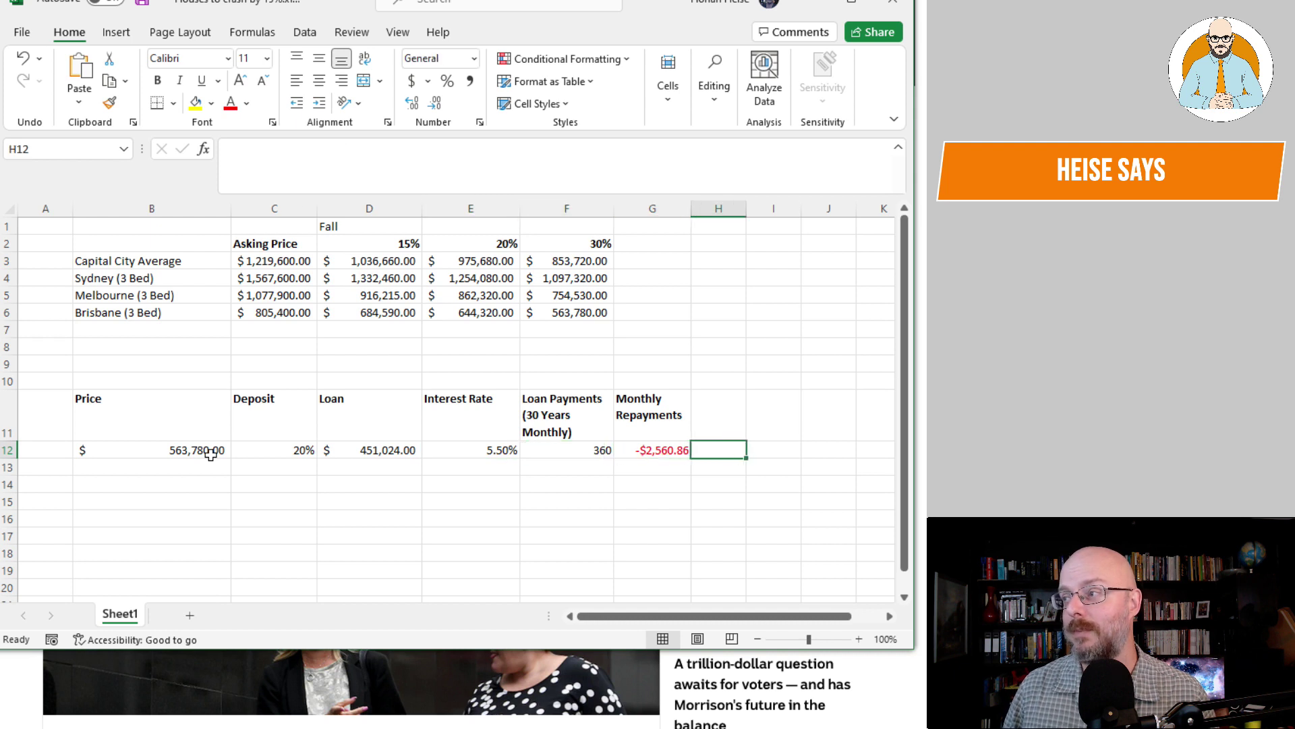
{"action": "key", "text": "Left"}
{"action": "key", "text": "Left"}
{"action": "key", "text": "Left"}
{"action": "key", "text": "Left"}
{"action": "key", "text": "Left"}
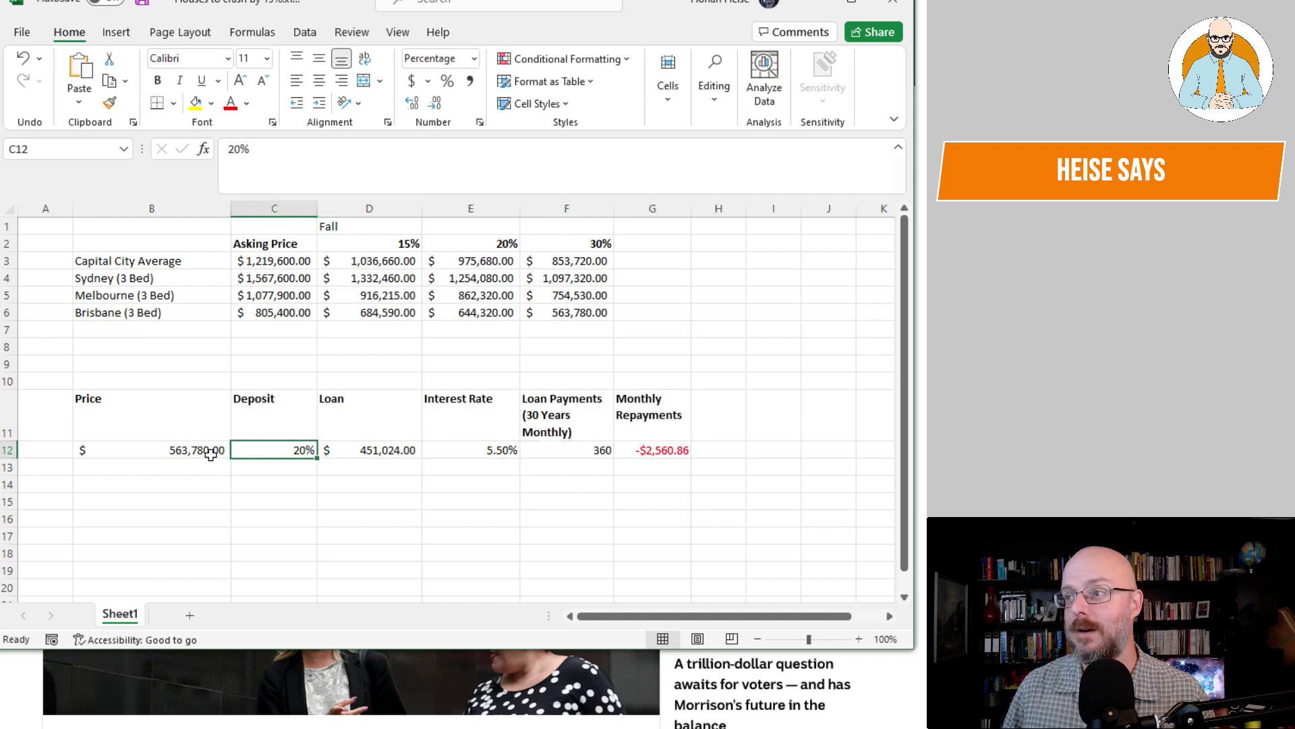
{"action": "key", "text": "Left"}
{"action": "key", "text": "Right"}
{"action": "key", "text": "Right"}
{"action": "key", "text": "Right"}
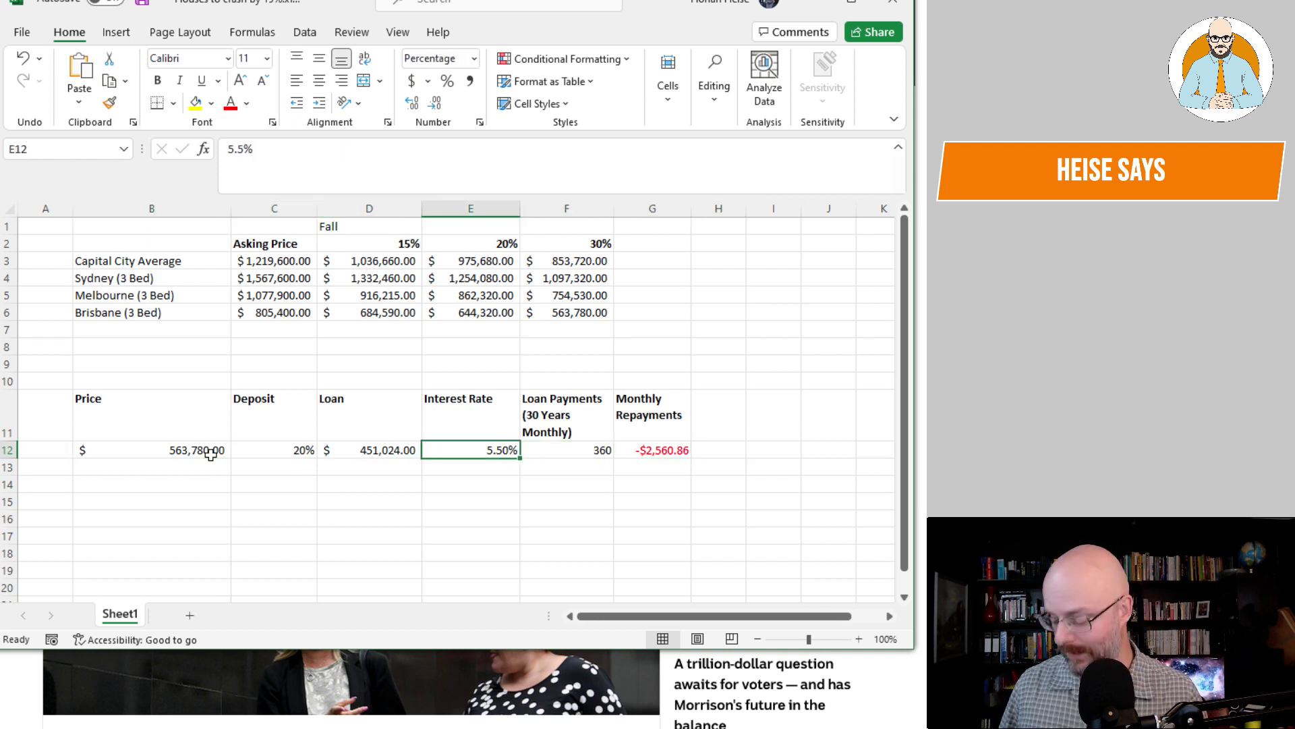
Step: Set 1.99% interest, 0% deposit and a $580,000 price, giving -$2,140.89 monthly
{"action": "type", "text": "1.99"}
{"action": "left_click", "coordinate": [211, 454]}
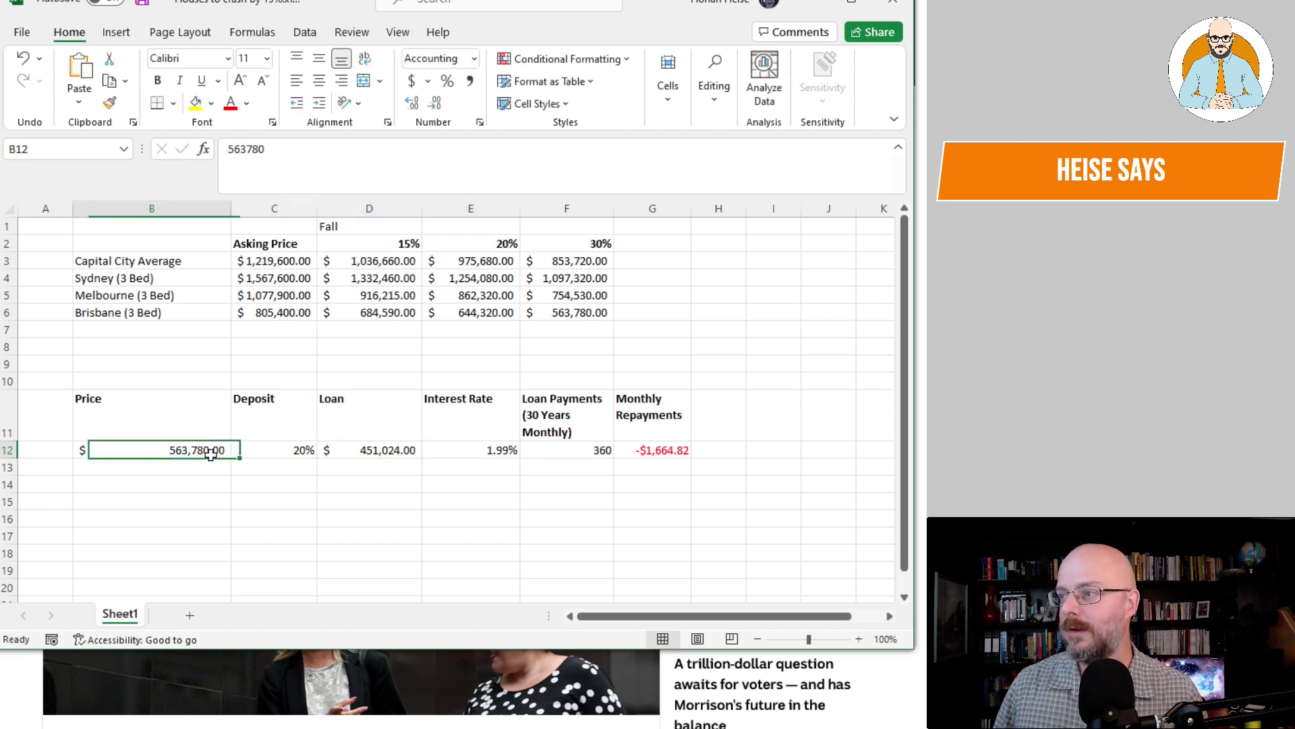
{"action": "key", "text": "Right"}
{"action": "type", "text": "0"}
{"action": "left_click", "coordinate": [211, 454]}
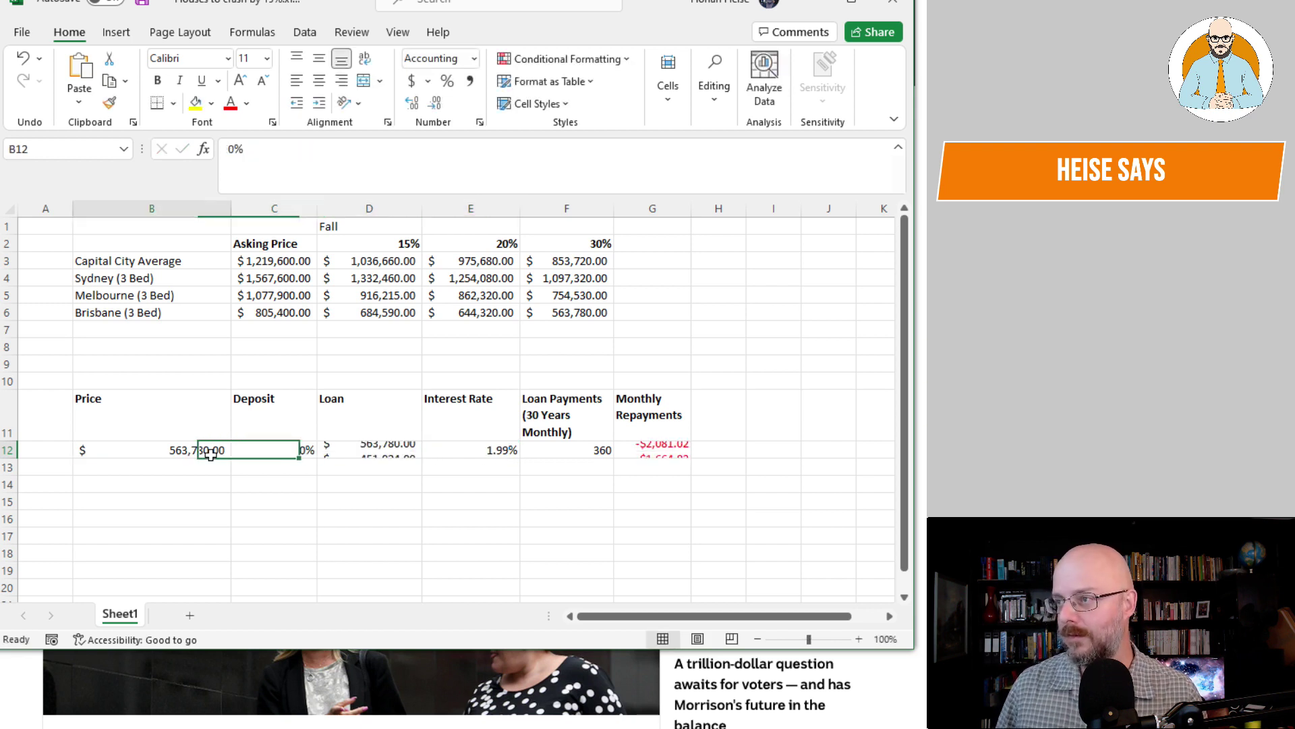
{"action": "type", "text": "580000"}
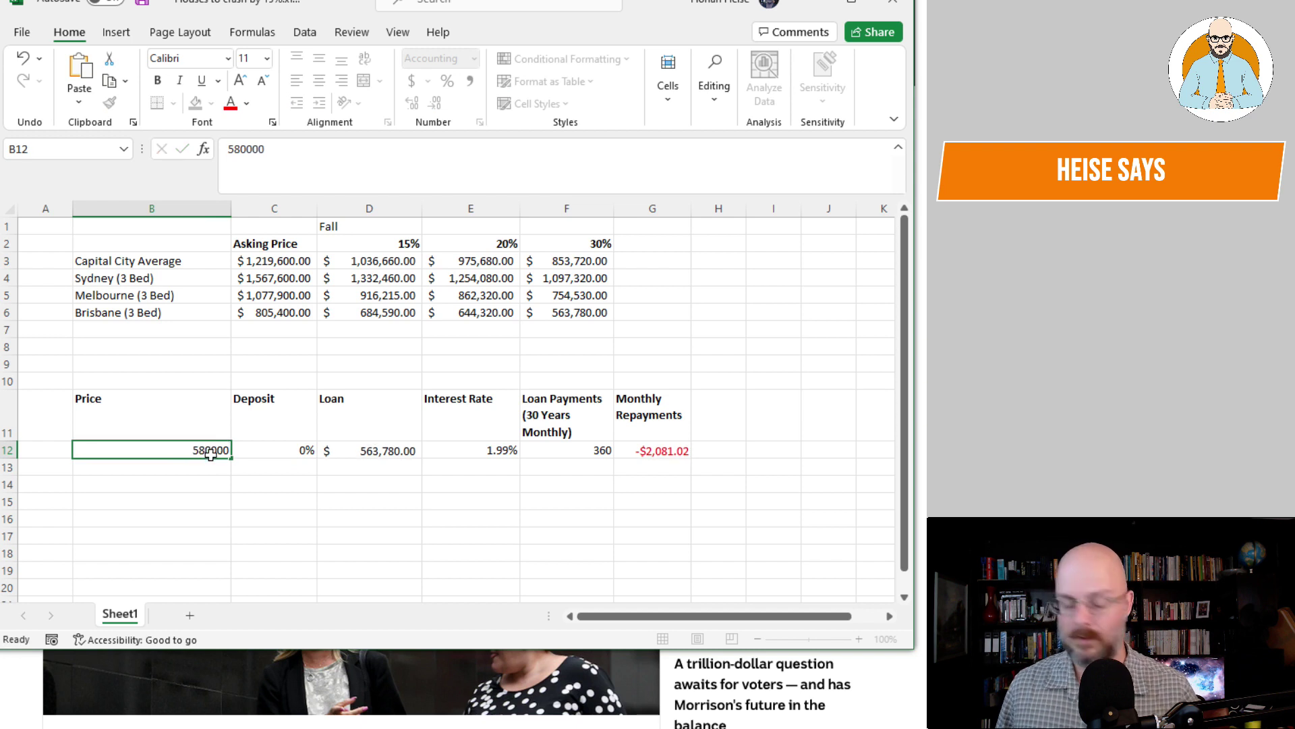
{"action": "key", "text": "Return"}
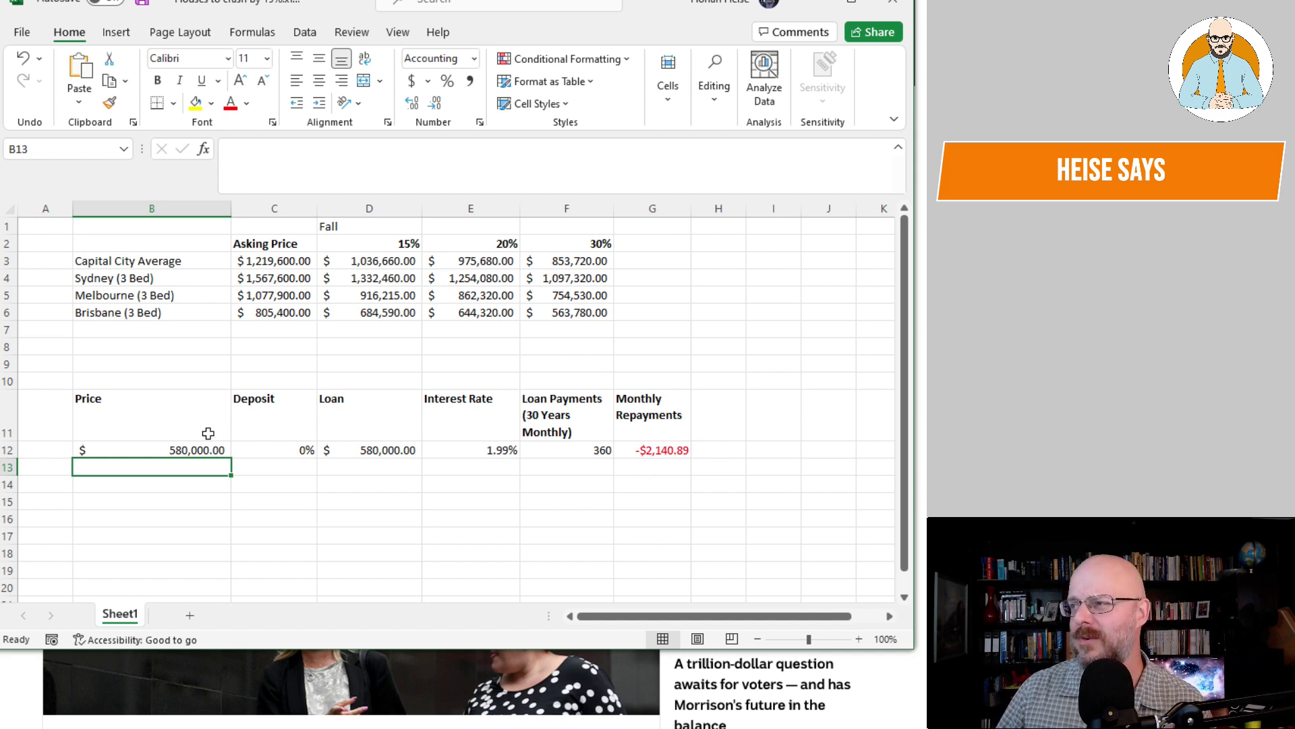
{"action": "left_click", "coordinate": [193, 449]}
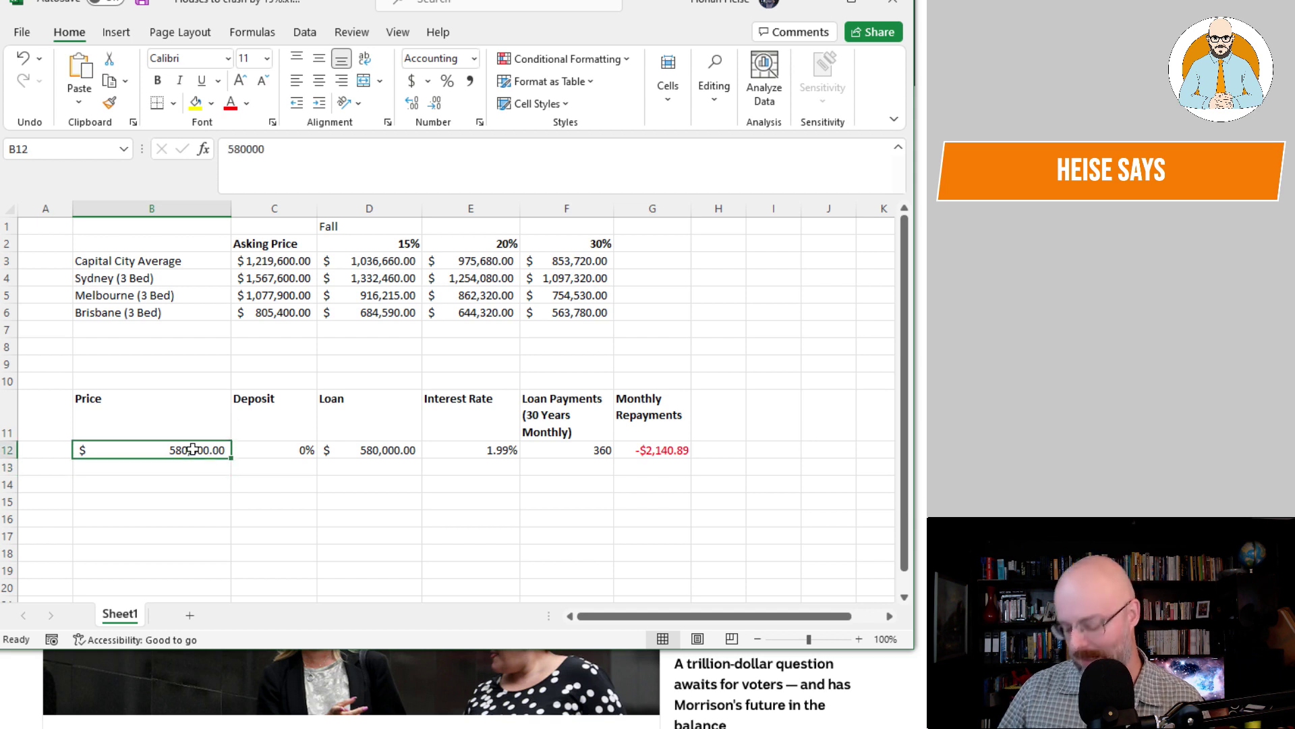
Step: Link B12 to Brisbane's 30%-fall price in F6 ($563,780), with 20% deposit and 5% interest
{"action": "type", "text": "="}
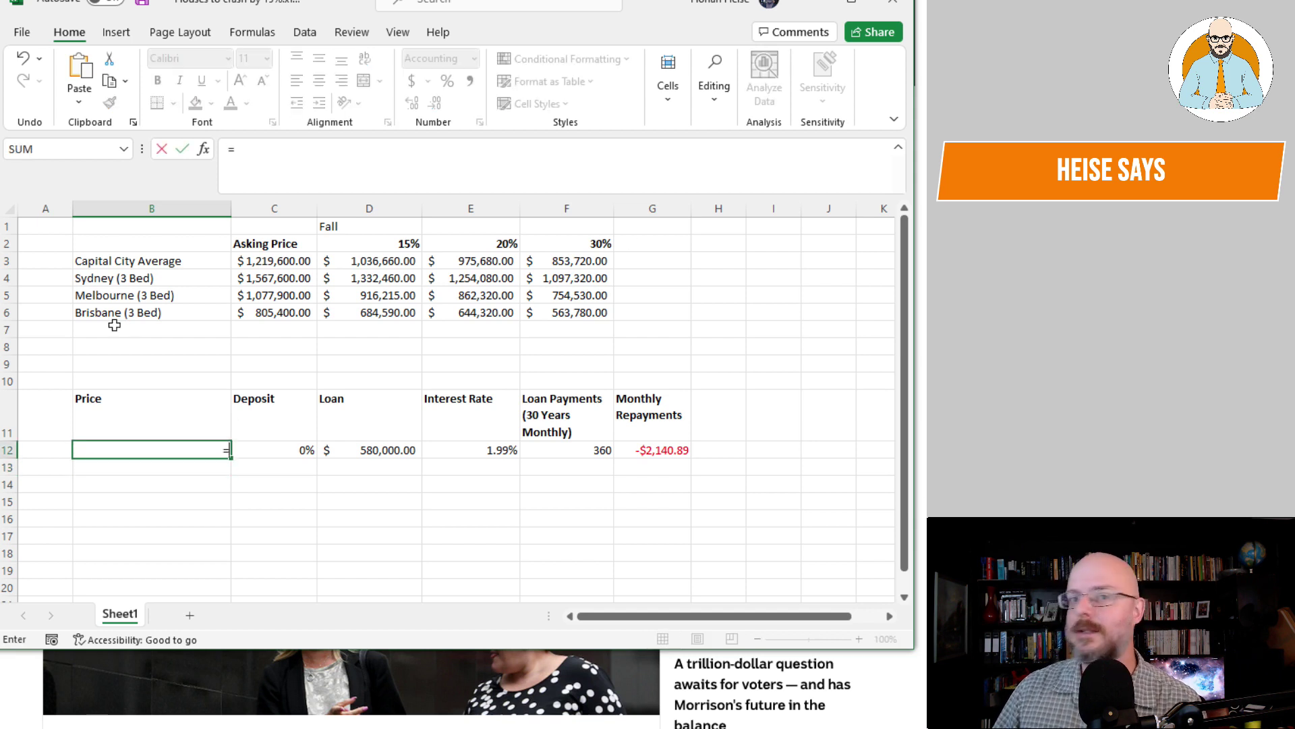
{"action": "left_click", "coordinate": [571, 312]}
{"action": "key", "text": "Return"}
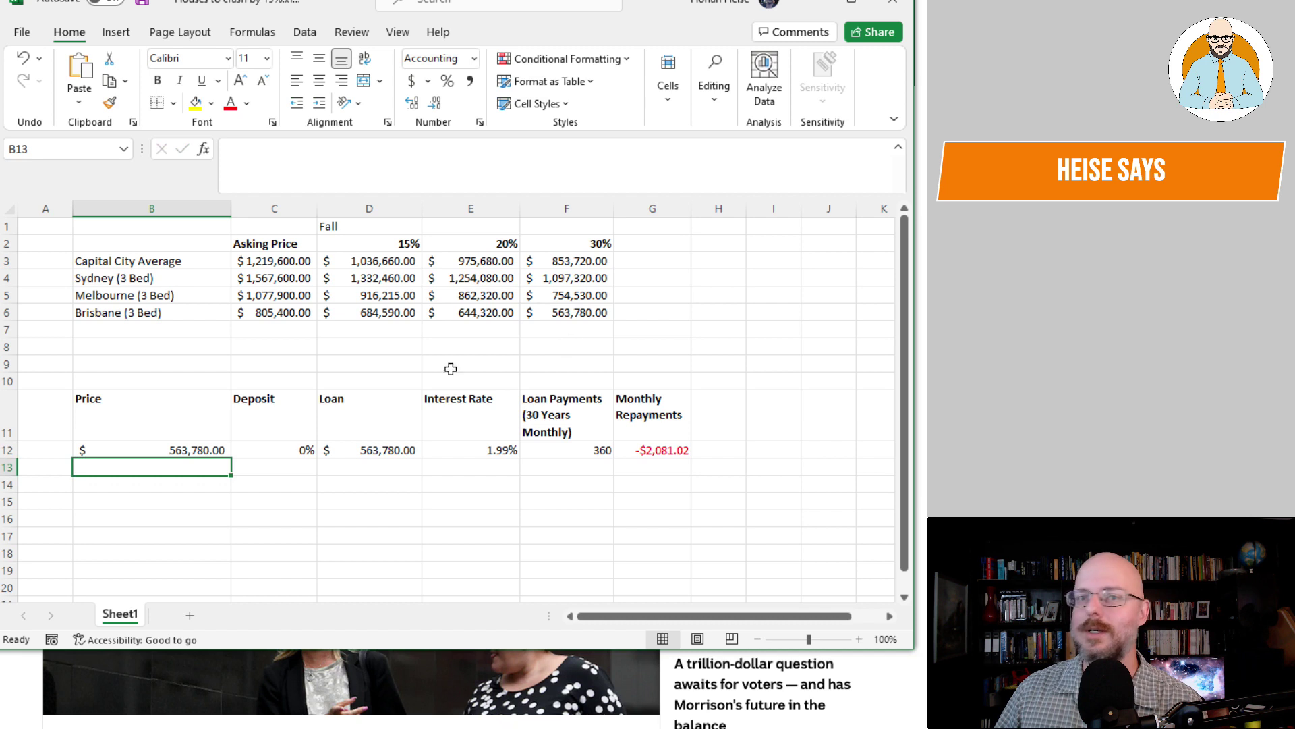
{"action": "double_click", "coordinate": [303, 449]}
{"action": "type", "text": "20"}
{"action": "key", "text": "Return"}
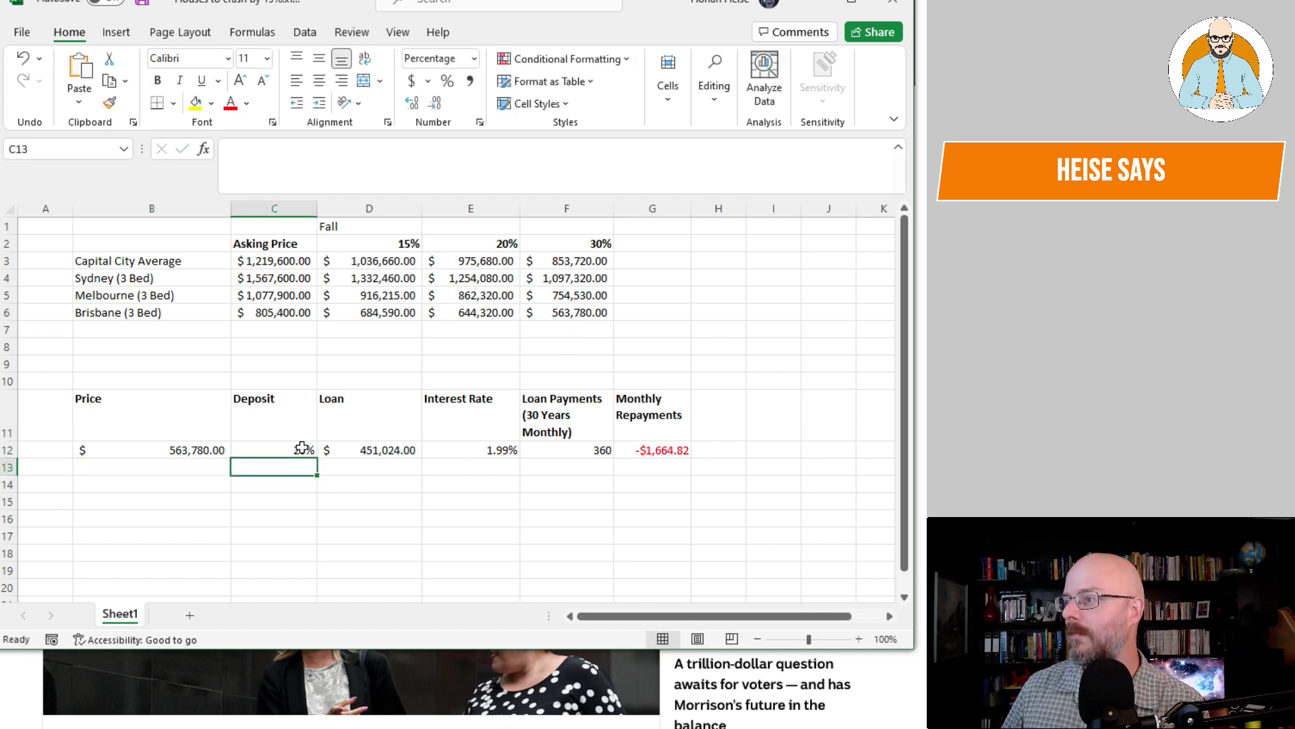
{"action": "key", "text": "Right"}
{"action": "key", "text": "Right"}
{"action": "key", "text": "Up"}
{"action": "type", "text": "5"}
{"action": "key", "text": "Return"}
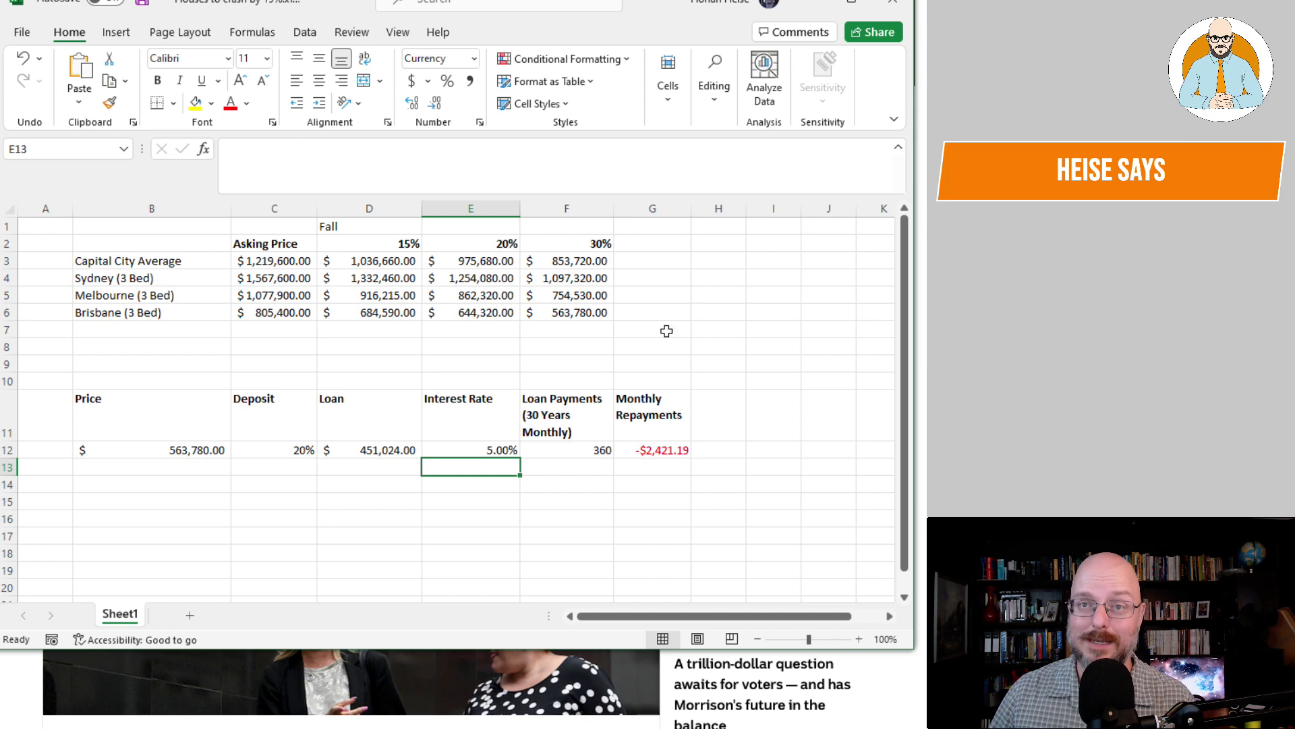
Step: Change the largest fall from 30% to 72%, recalculating the fallen prices in column F
{"action": "left_click", "coordinate": [665, 246]}
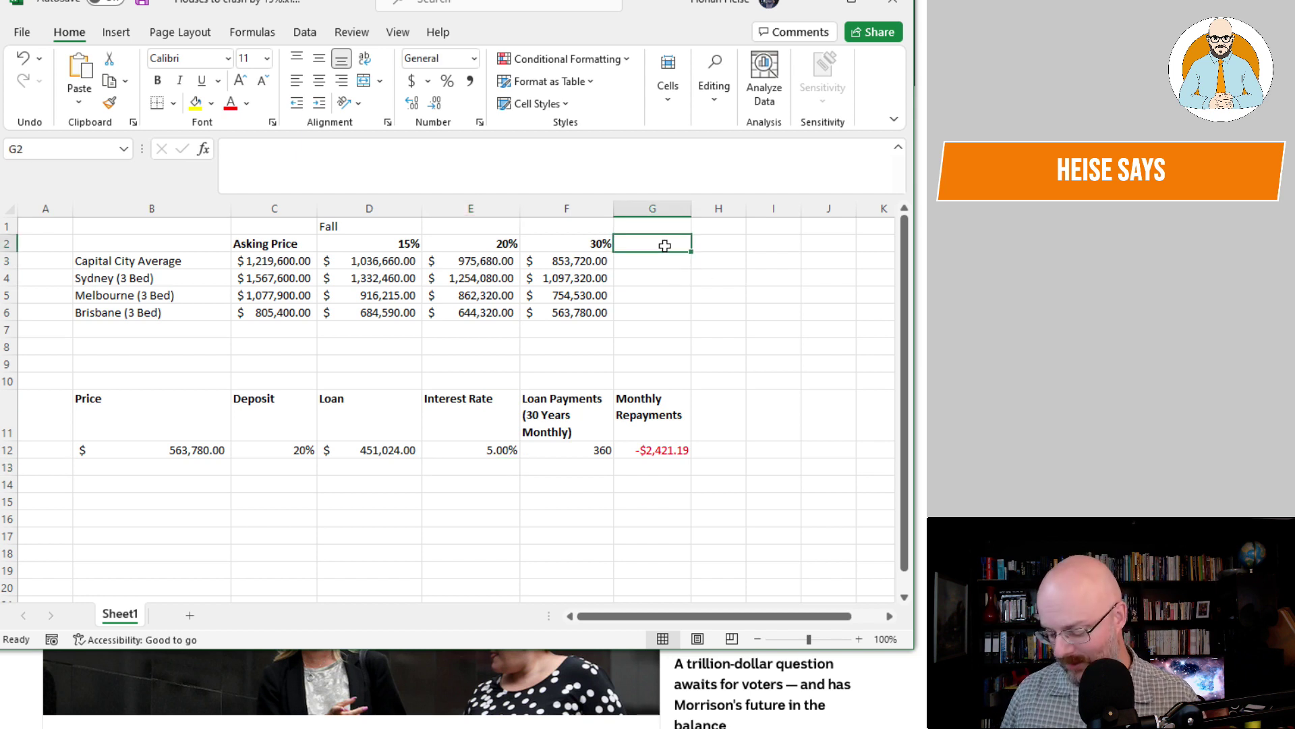
{"action": "type", "text": "7"}
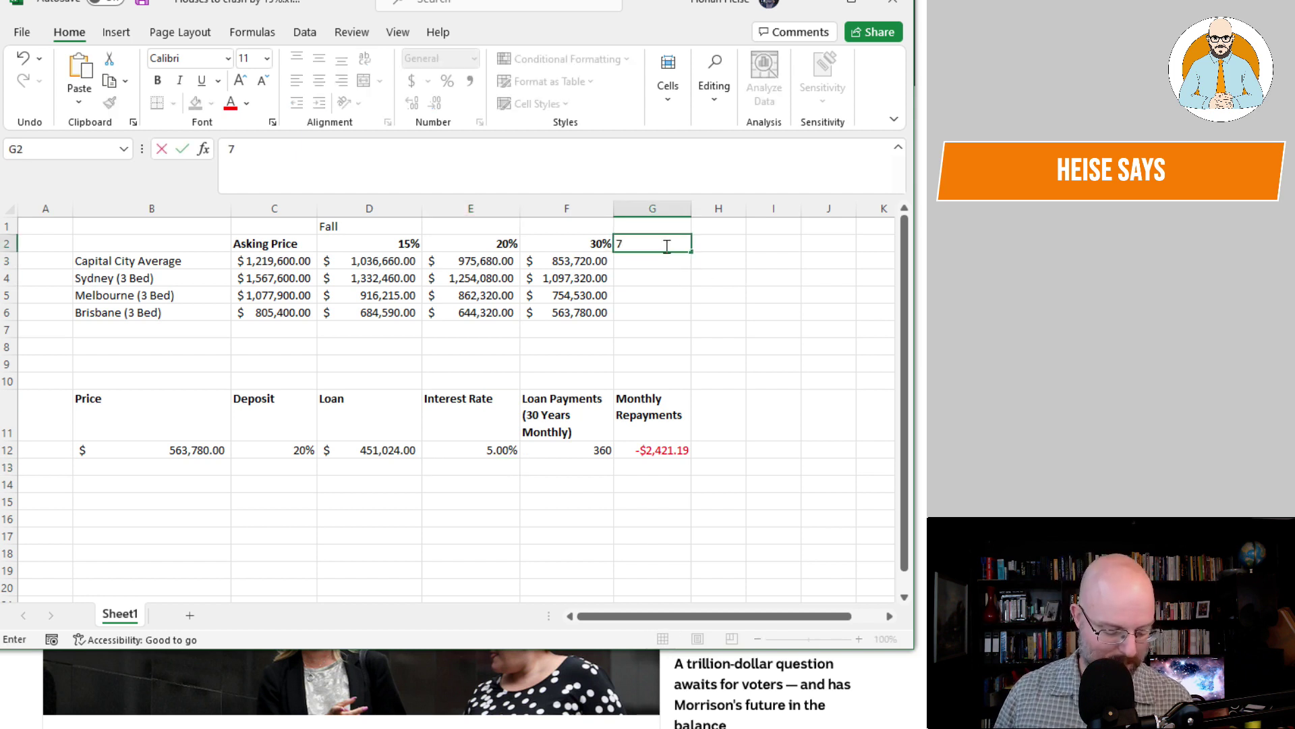
{"action": "type", "text": "2%"}
{"action": "key", "text": "Return"}
{"action": "key", "text": "Up"}
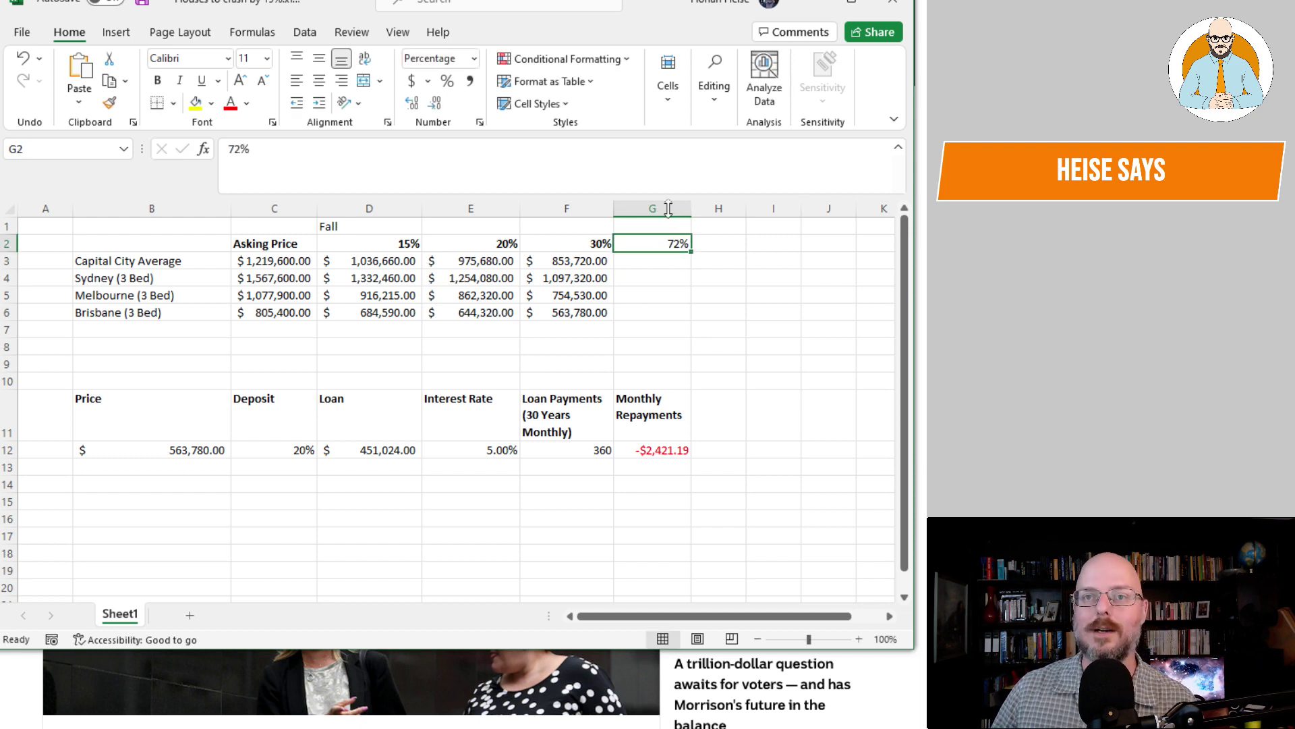
{"action": "left_click", "coordinate": [607, 243]}
{"action": "type", "text": "7"}
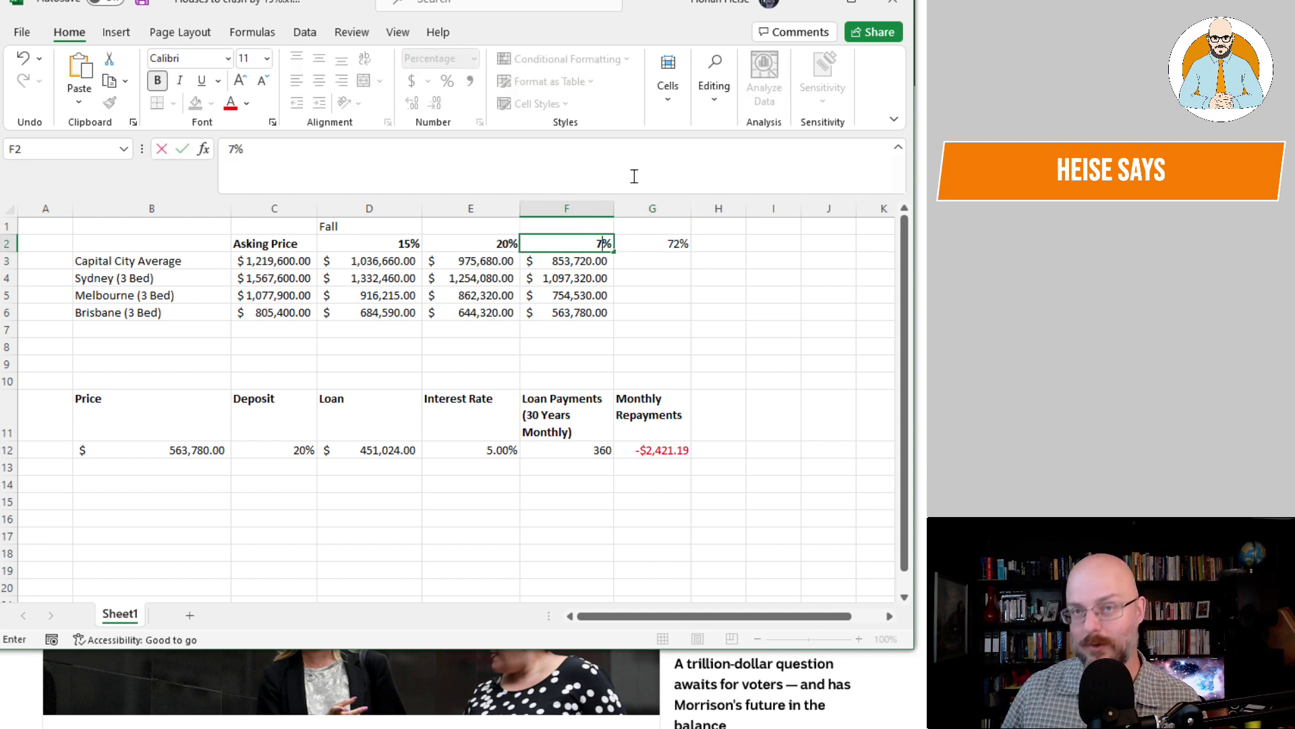
{"action": "type", "text": "2"}
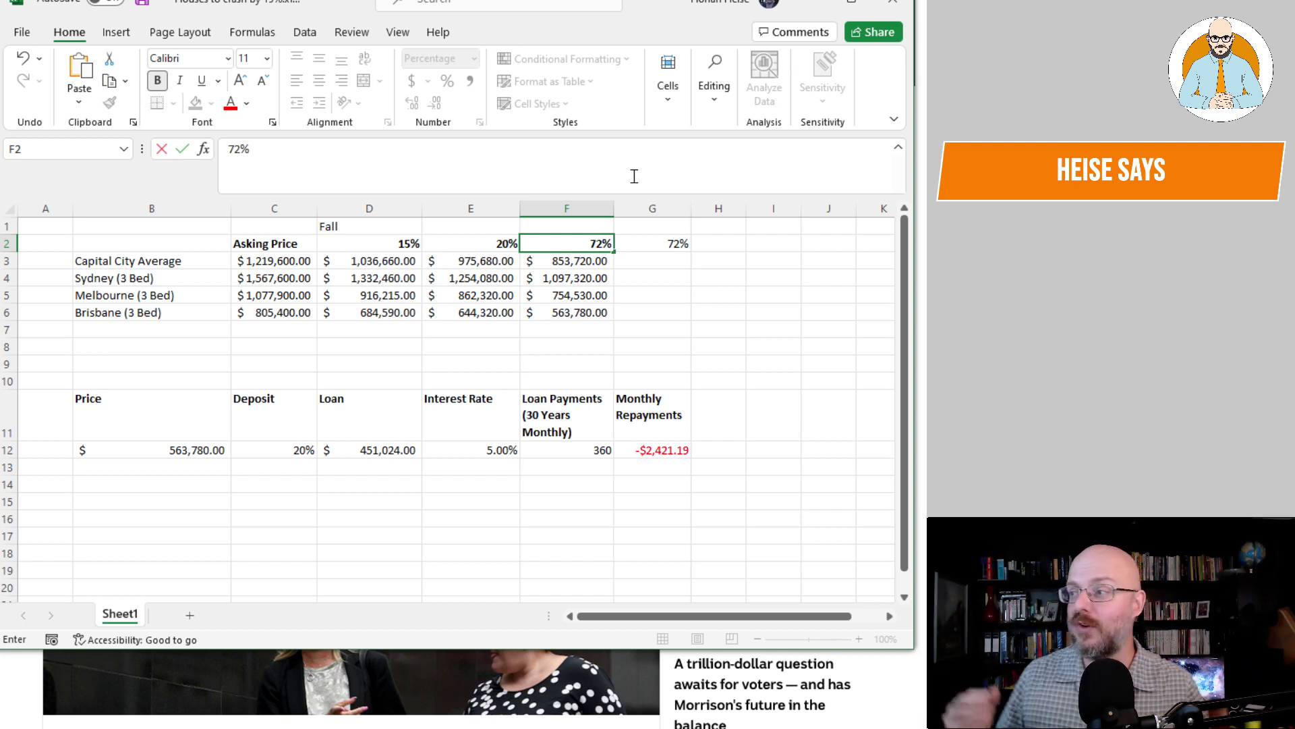
{"action": "key", "text": "Return"}
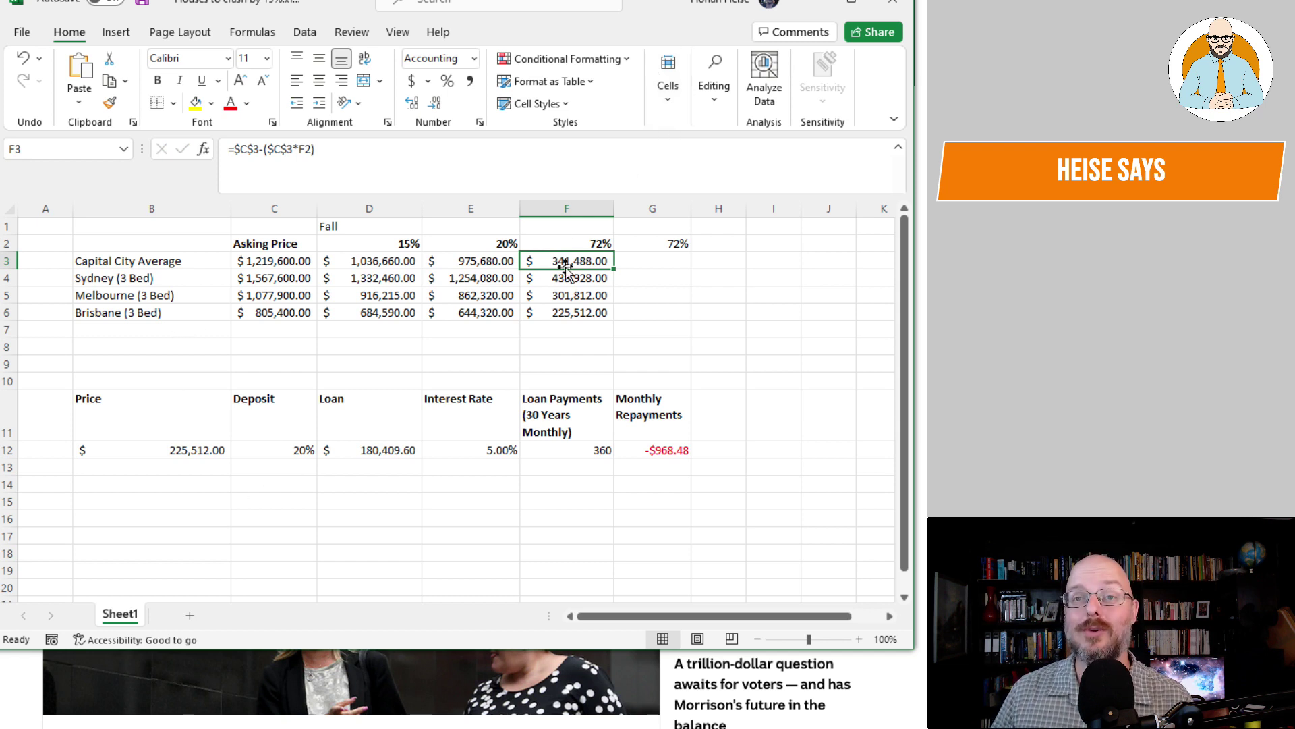
Step: Link the B12 price to the Capital City Average's fallen price in F3 ($341,488)
{"action": "left_click", "coordinate": [215, 445]}
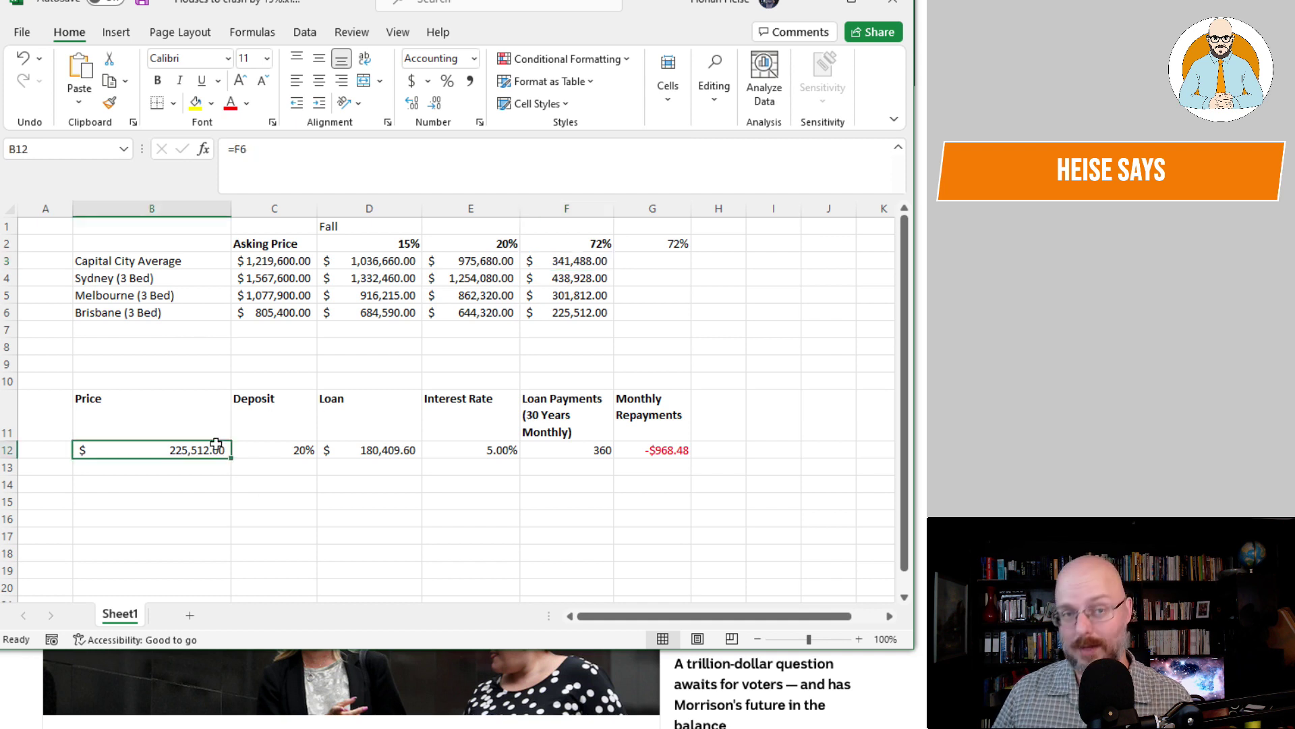
{"action": "type", "text": "="}
{"action": "left_click", "coordinate": [560, 264]}
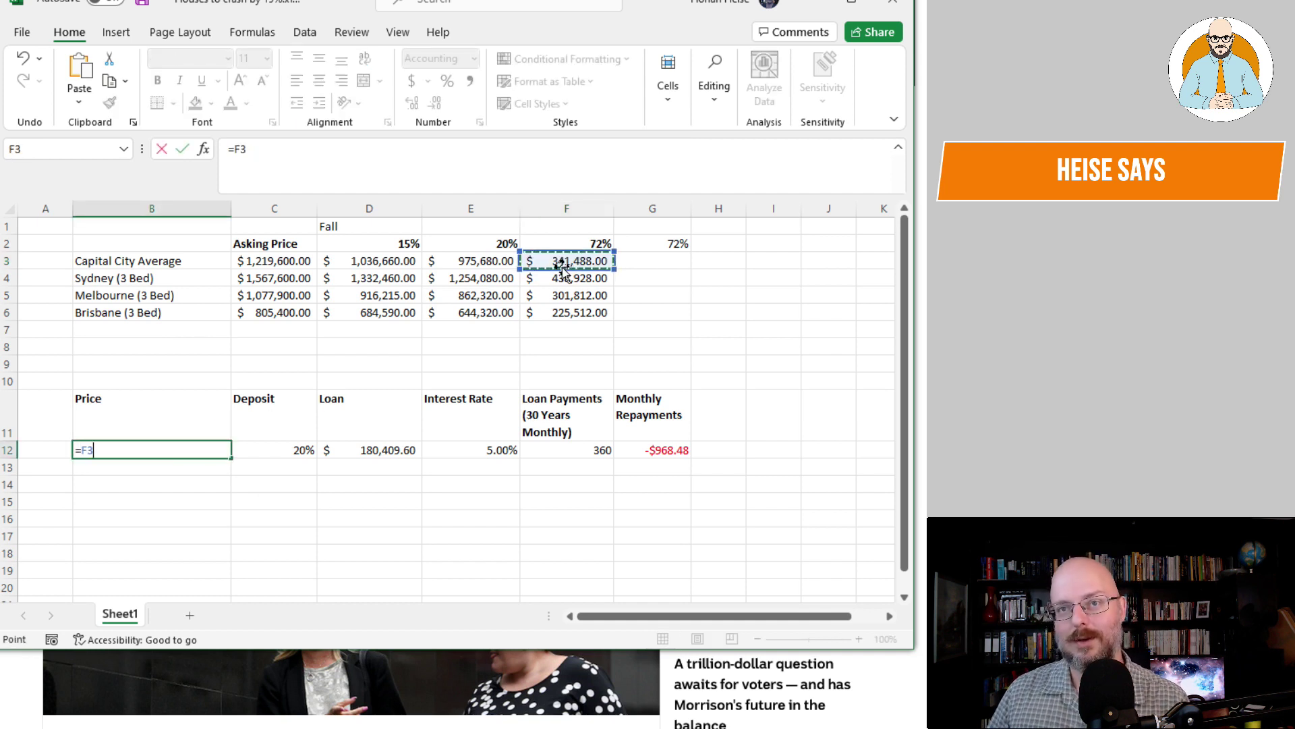
{"action": "key", "text": "Return"}
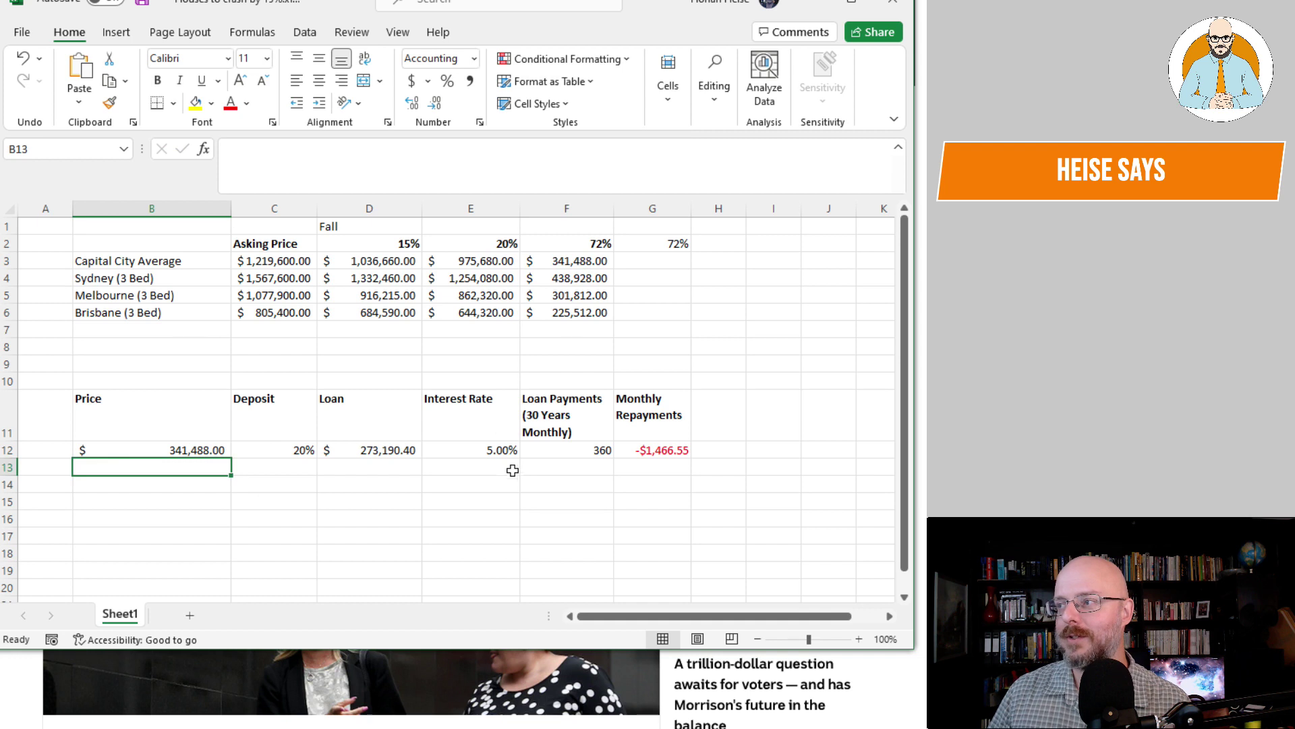
{"action": "left_click", "coordinate": [505, 449]}
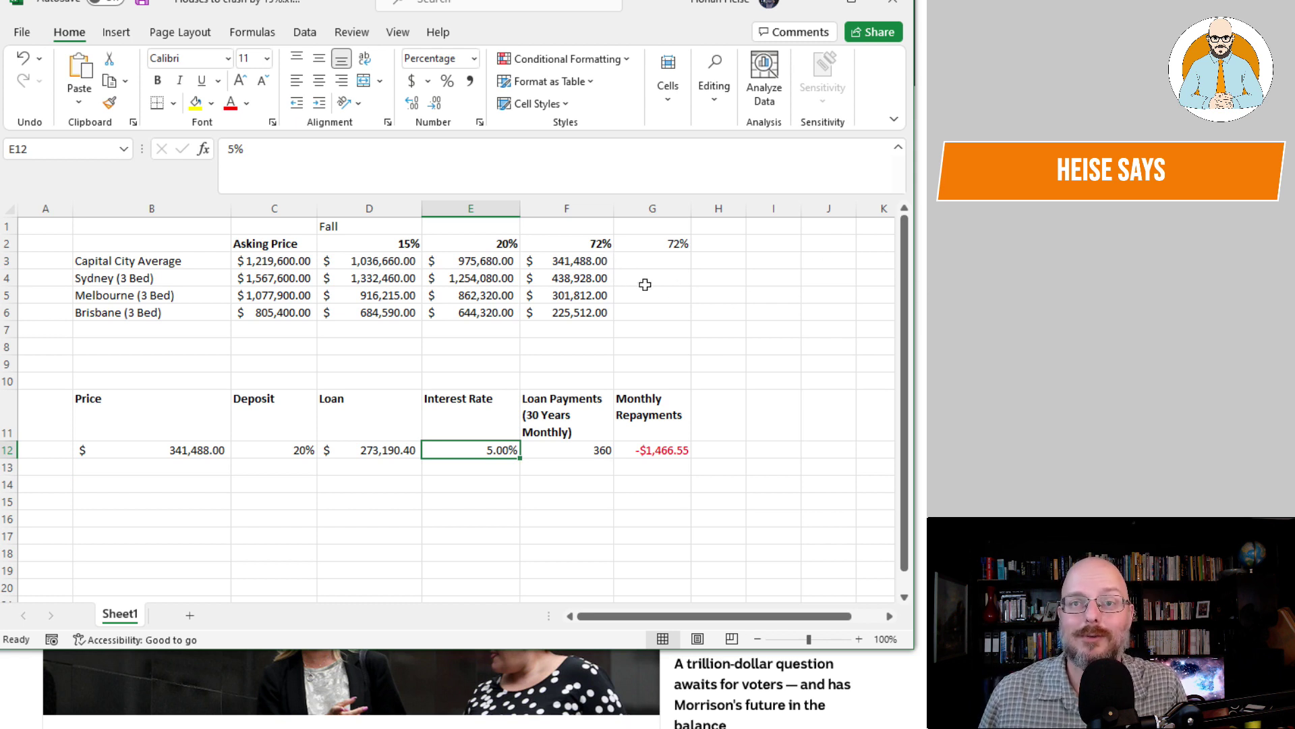
{"action": "left_click", "coordinate": [562, 282]}
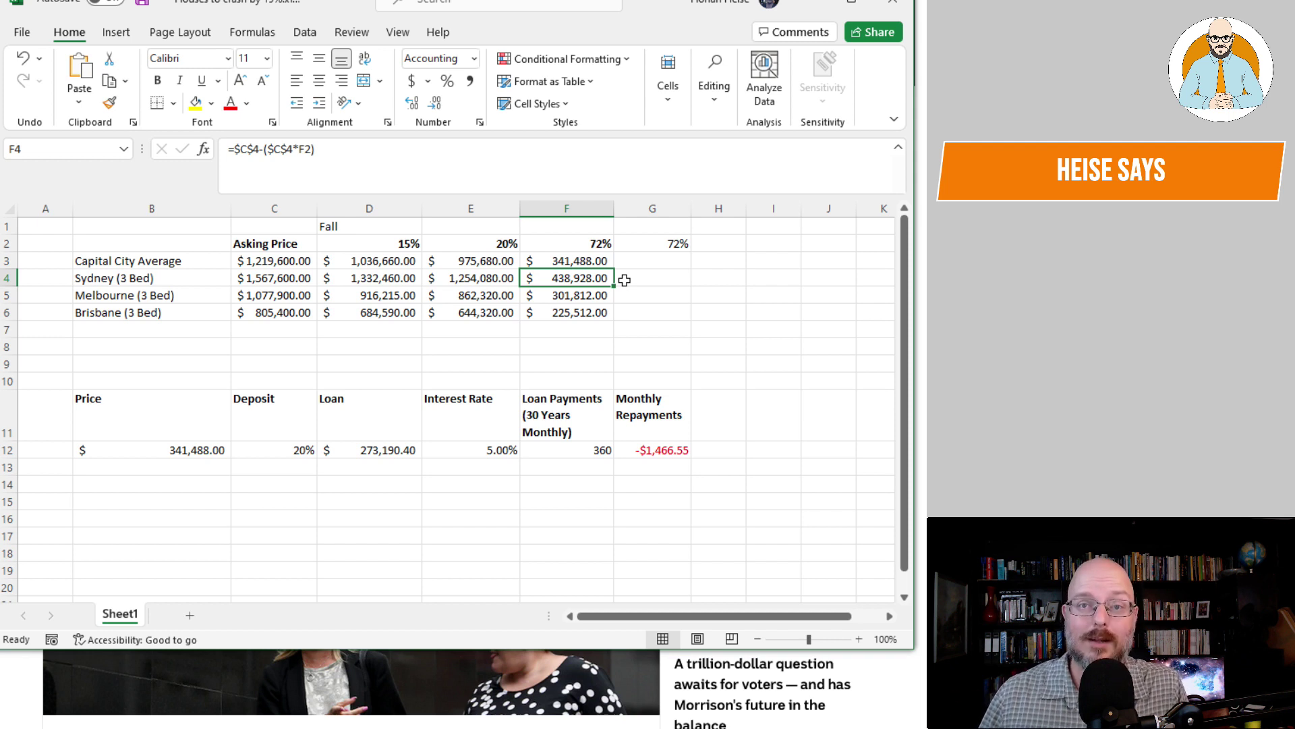
Step: Set E2 to 52% and check the recalculated Melbourne and Brisbane prices in column F
{"action": "left_click", "coordinate": [507, 240]}
{"action": "type", "text": "52"}
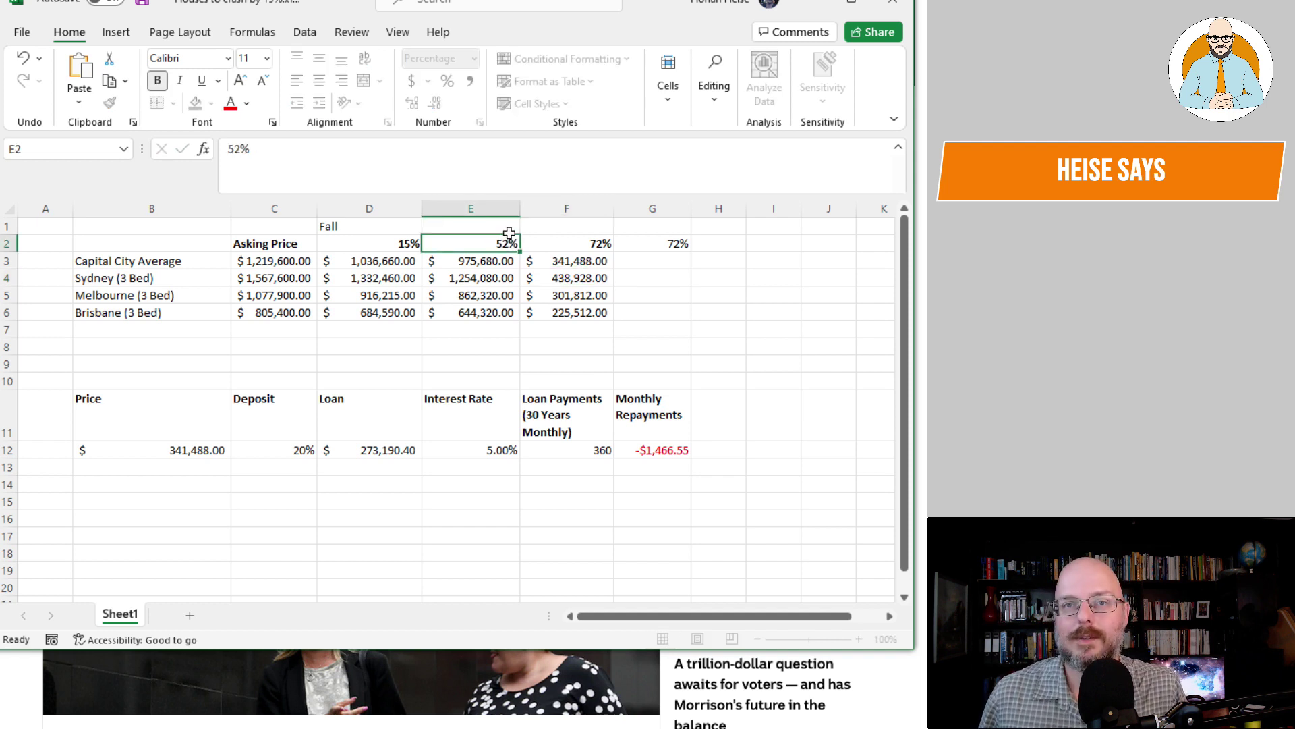
{"action": "key", "text": "Return"}
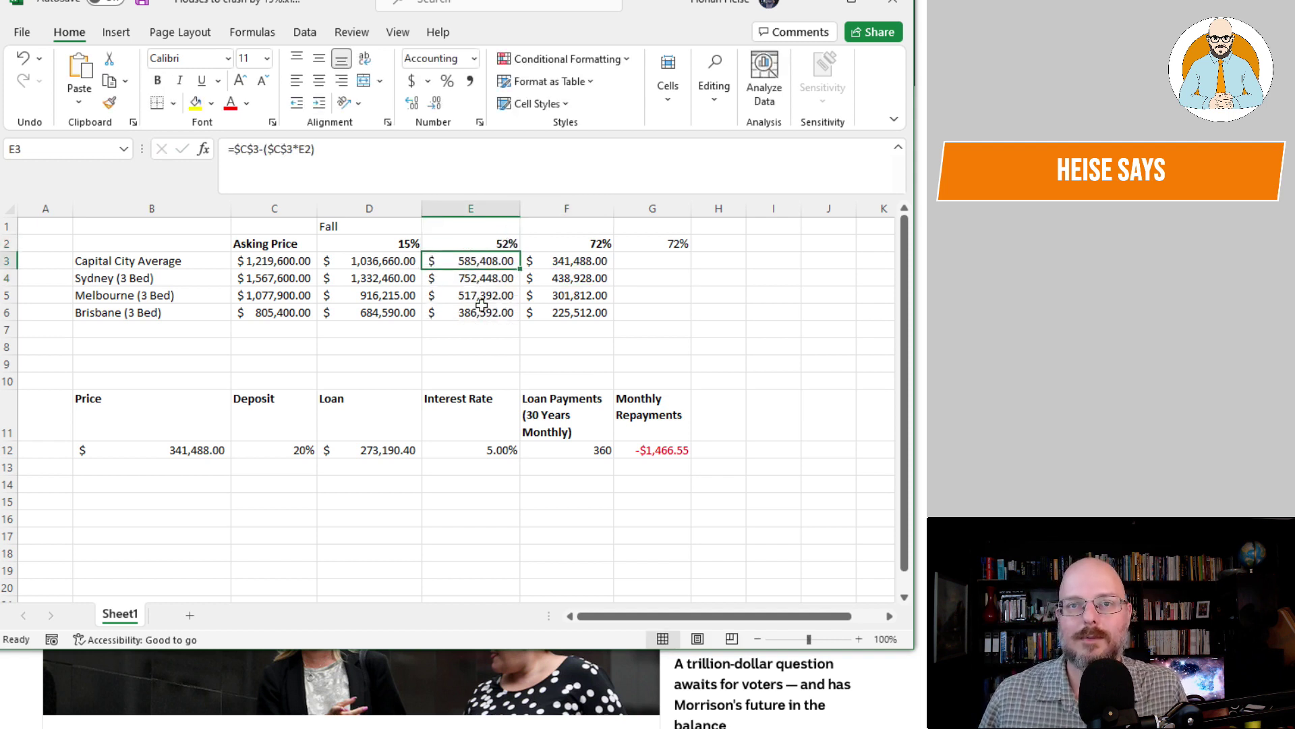
{"action": "left_click_drag", "start_coordinate": [496, 243], "coordinate": [472, 312]}
{"action": "left_click", "coordinate": [579, 295]}
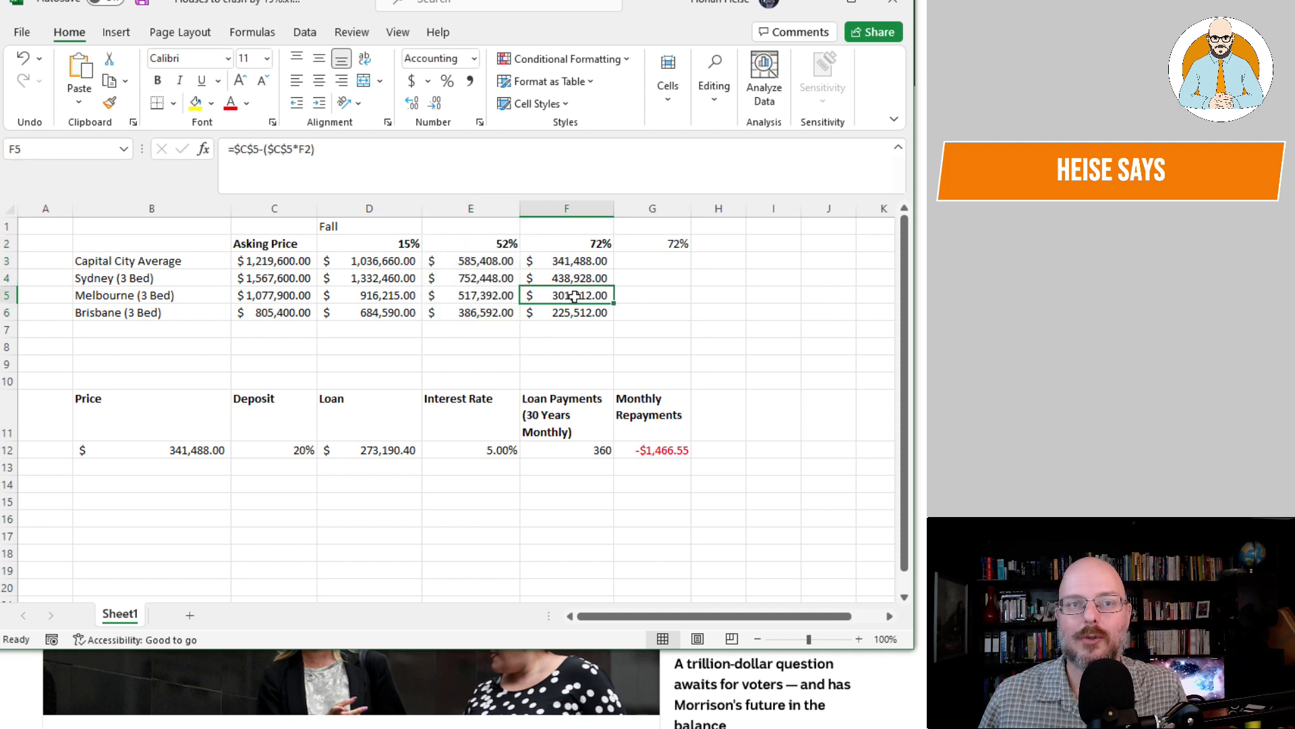
{"action": "left_click", "coordinate": [566, 326]}
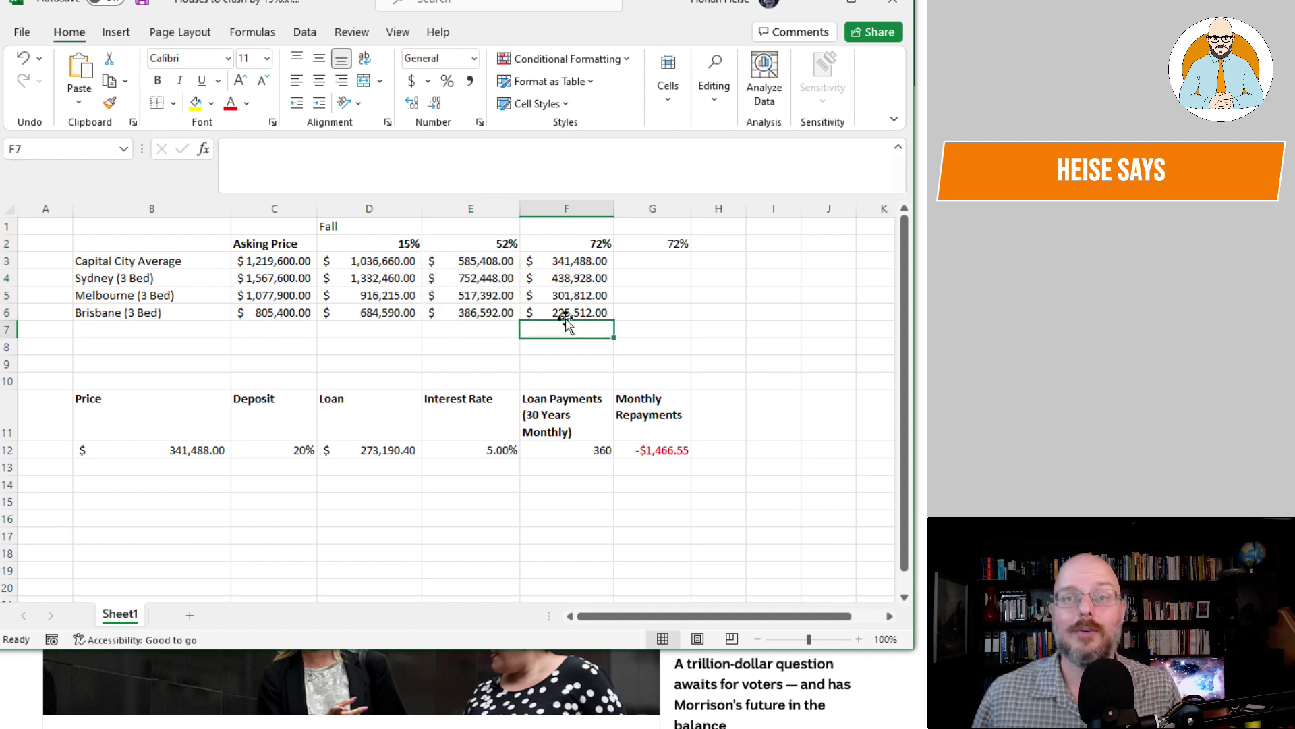
{"action": "left_click", "coordinate": [603, 309]}
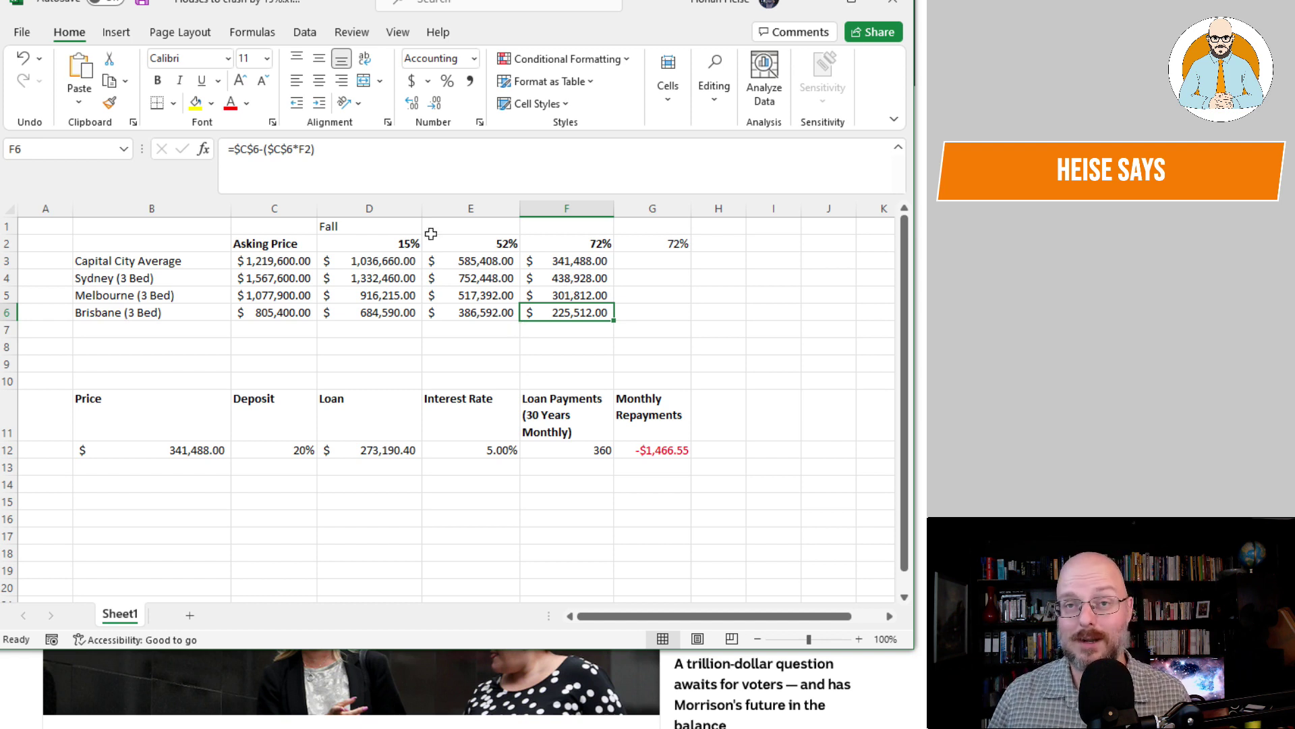
{"action": "left_click", "coordinate": [487, 238]}
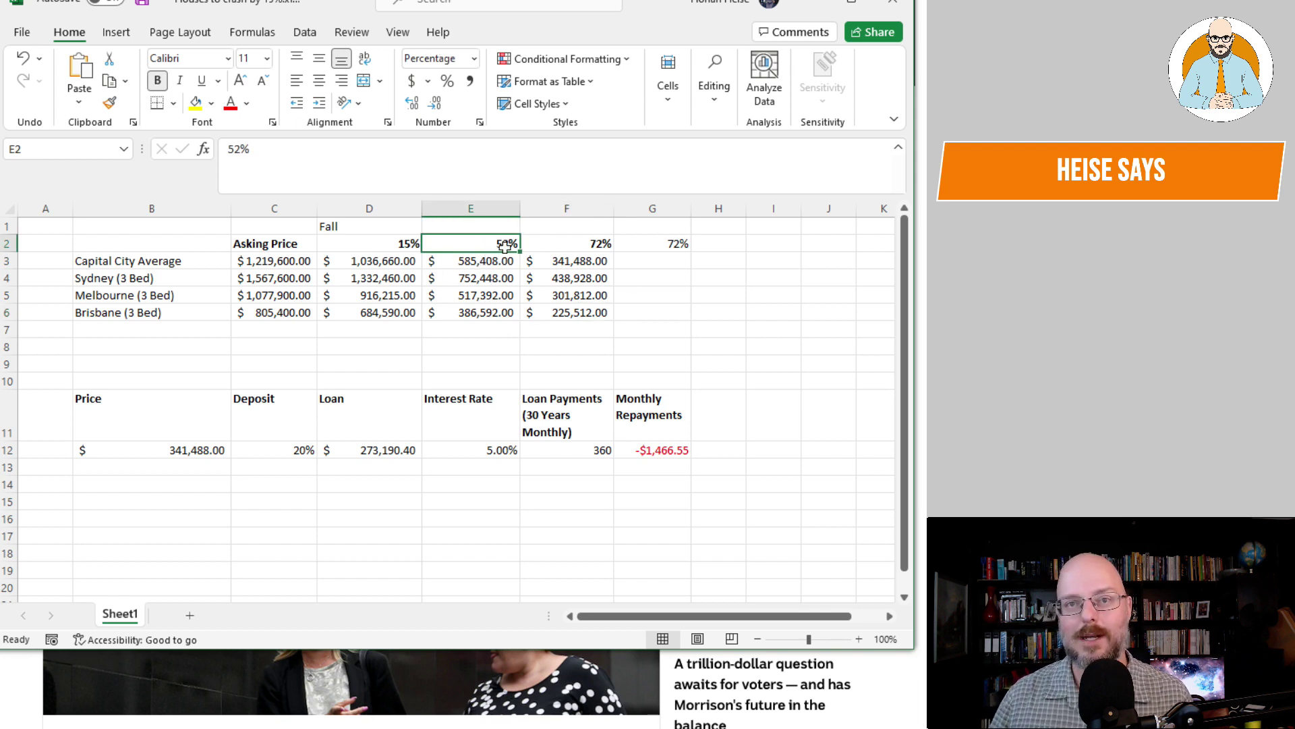
{"action": "left_click", "coordinate": [471, 262]}
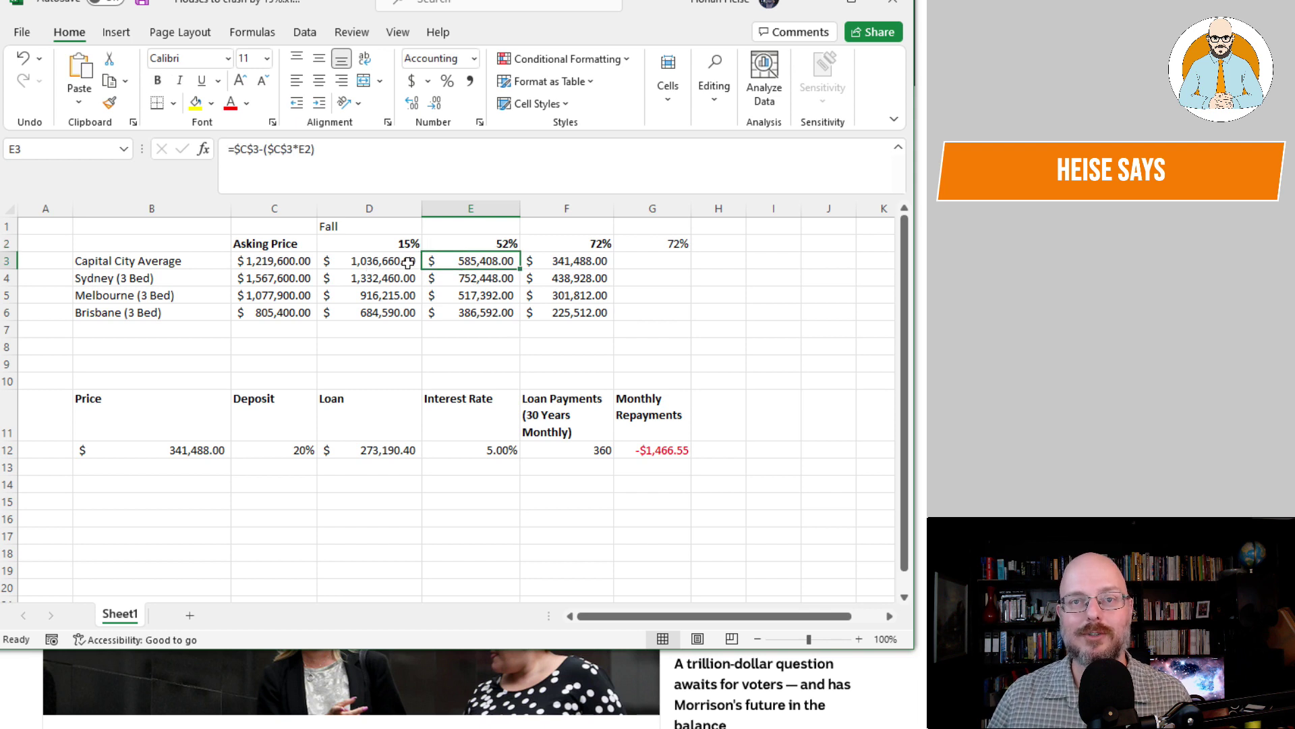
{"action": "left_click", "coordinate": [471, 282]}
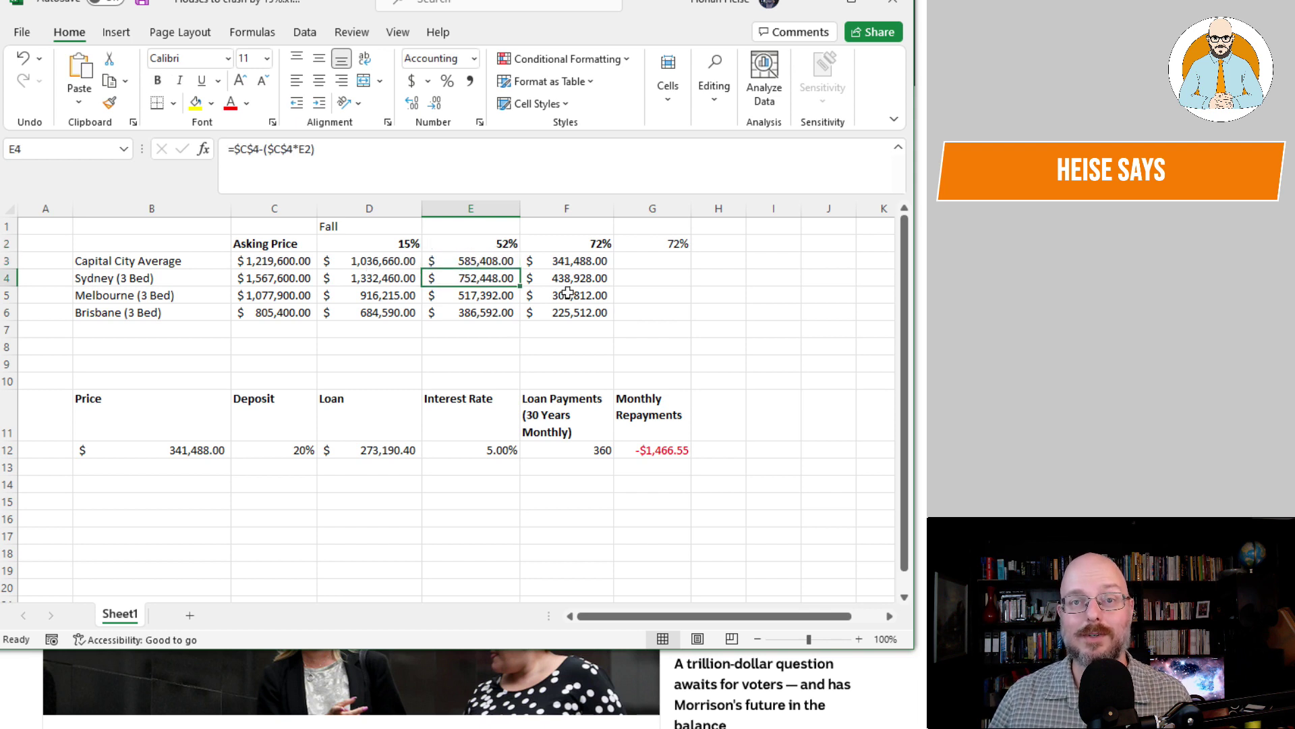
{"action": "left_click", "coordinate": [472, 294]}
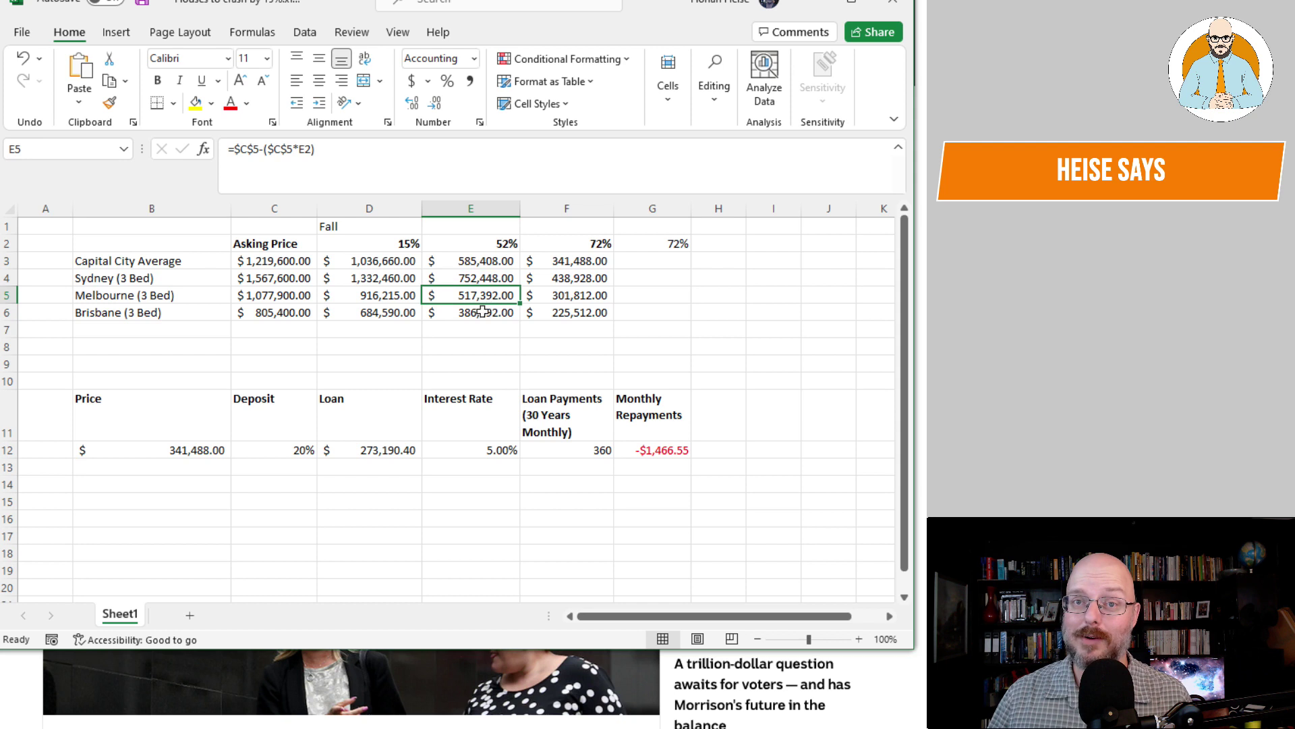
{"action": "left_click", "coordinate": [482, 311]}
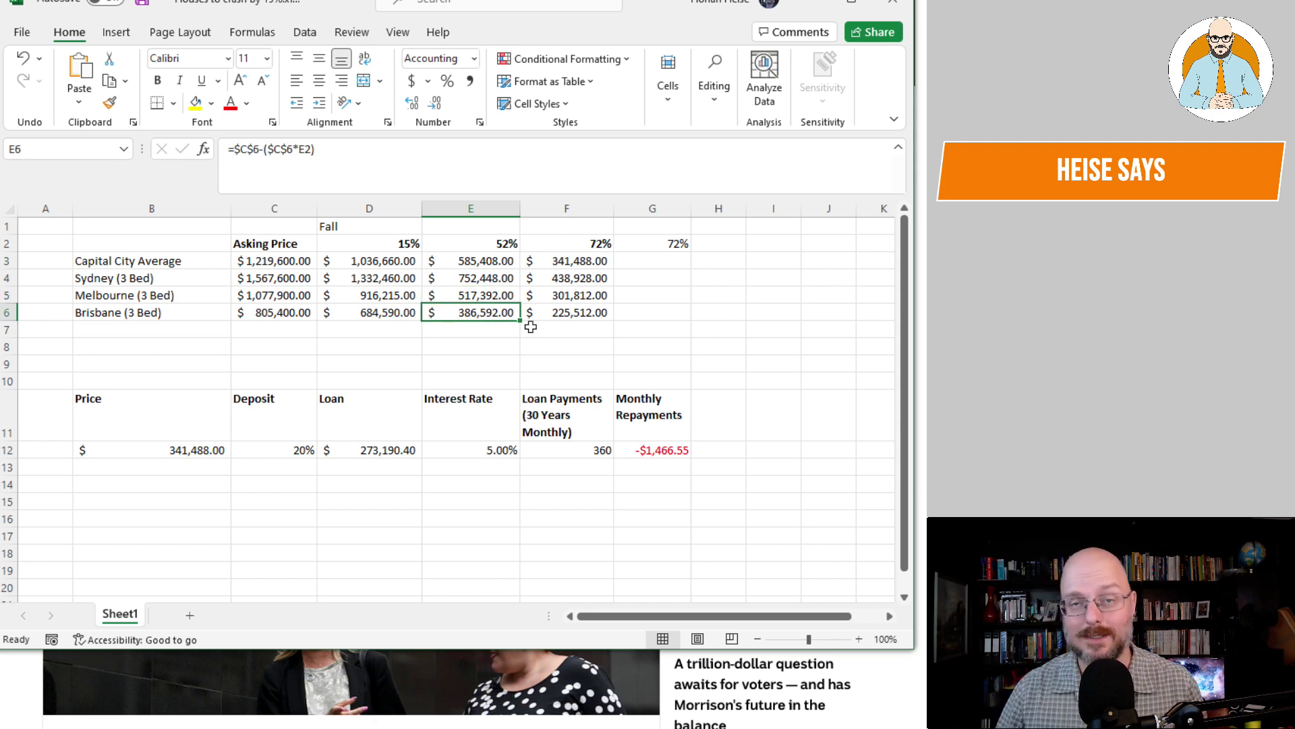
{"action": "left_click_drag", "start_coordinate": [489, 262], "coordinate": [494, 311]}
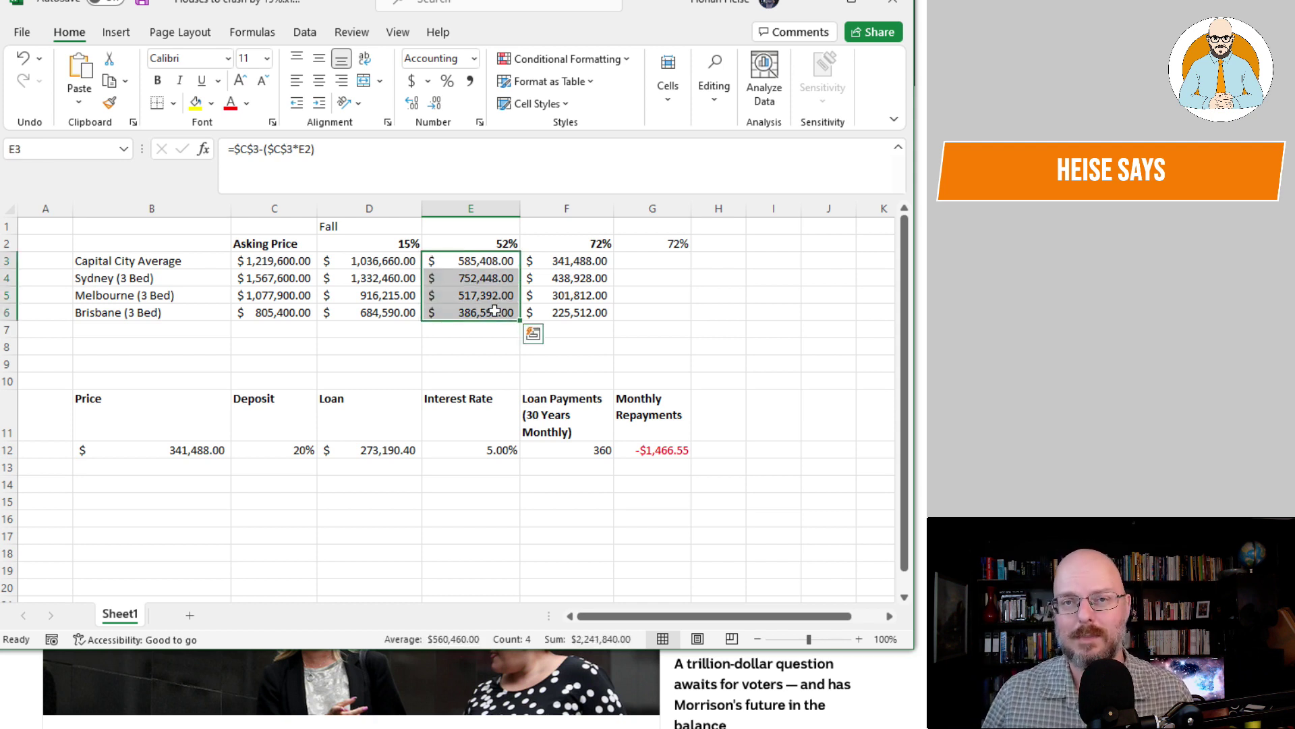
{"action": "left_click", "coordinate": [469, 347]}
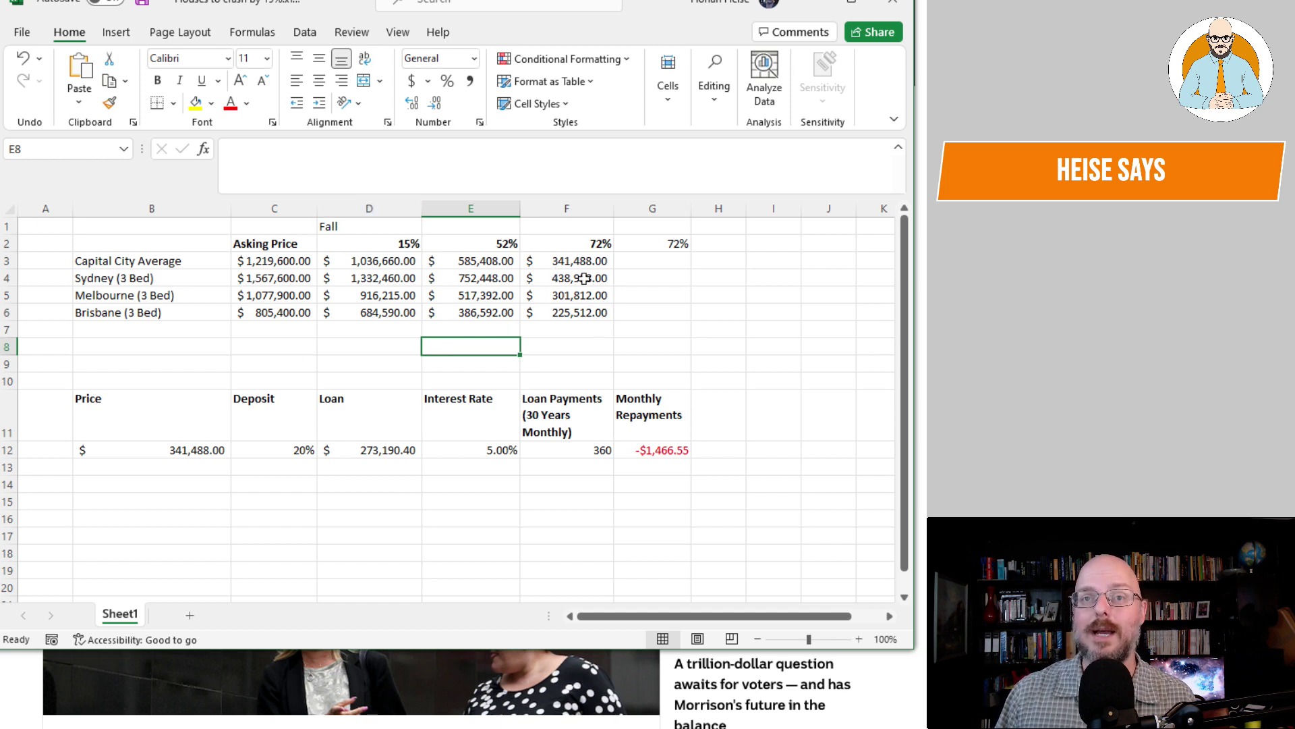
Step: Reset the falls to 20% in E2 and 30% in F2, then move the workbook off screen
{"action": "left_click", "coordinate": [478, 247]}
{"action": "type", "text": "20"}
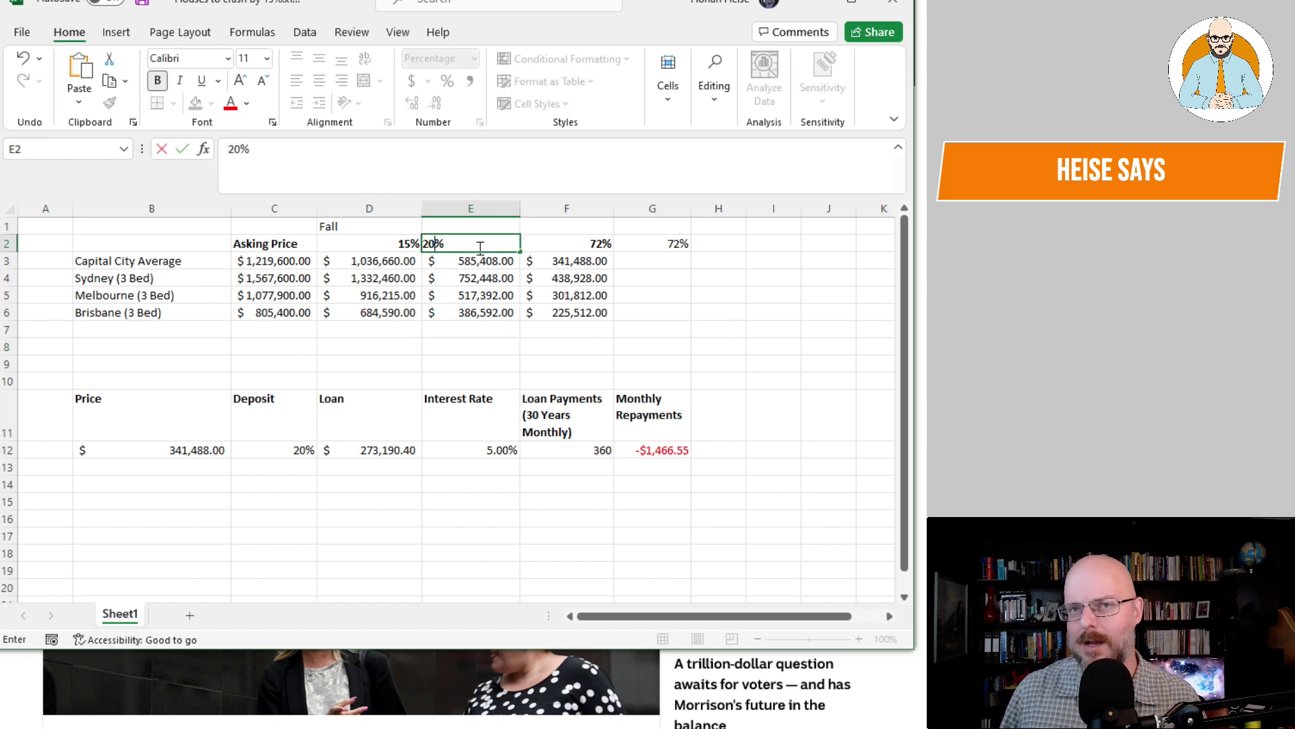
{"action": "key", "text": "Tab"}
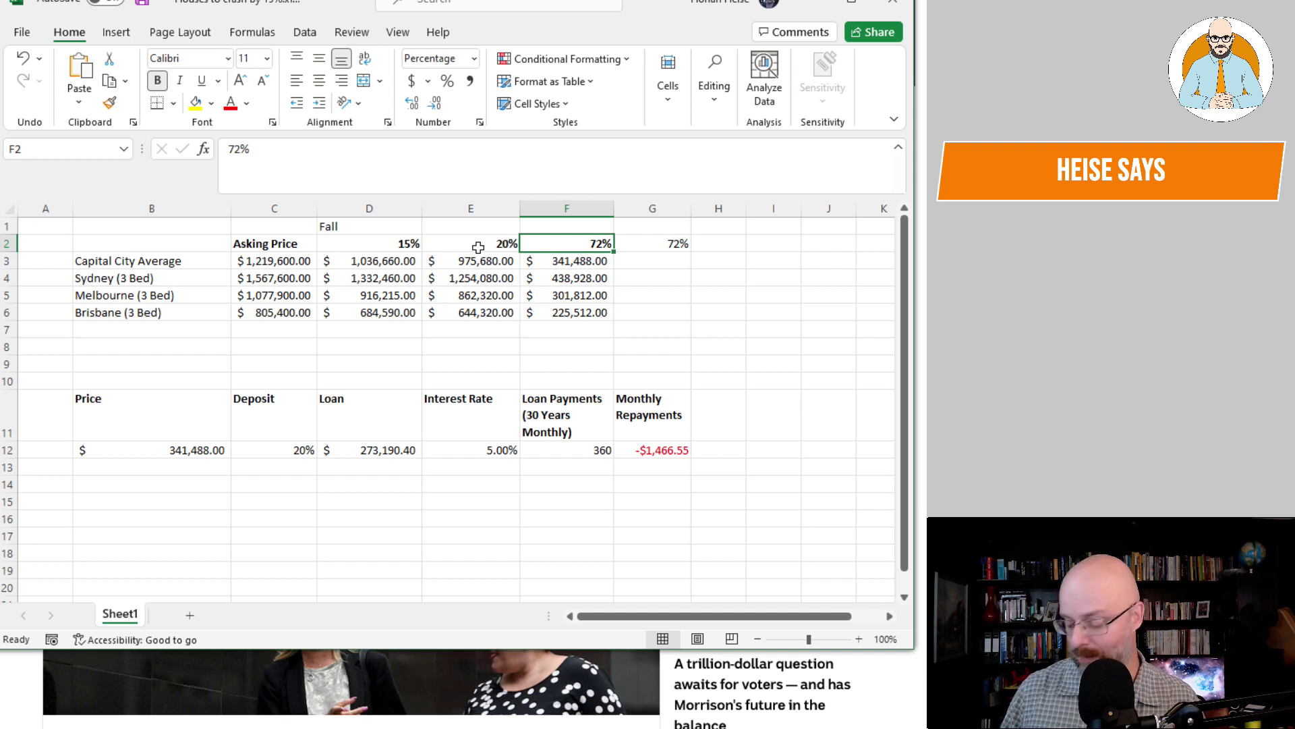
{"action": "type", "text": "30"}
{"action": "key", "text": "Return"}
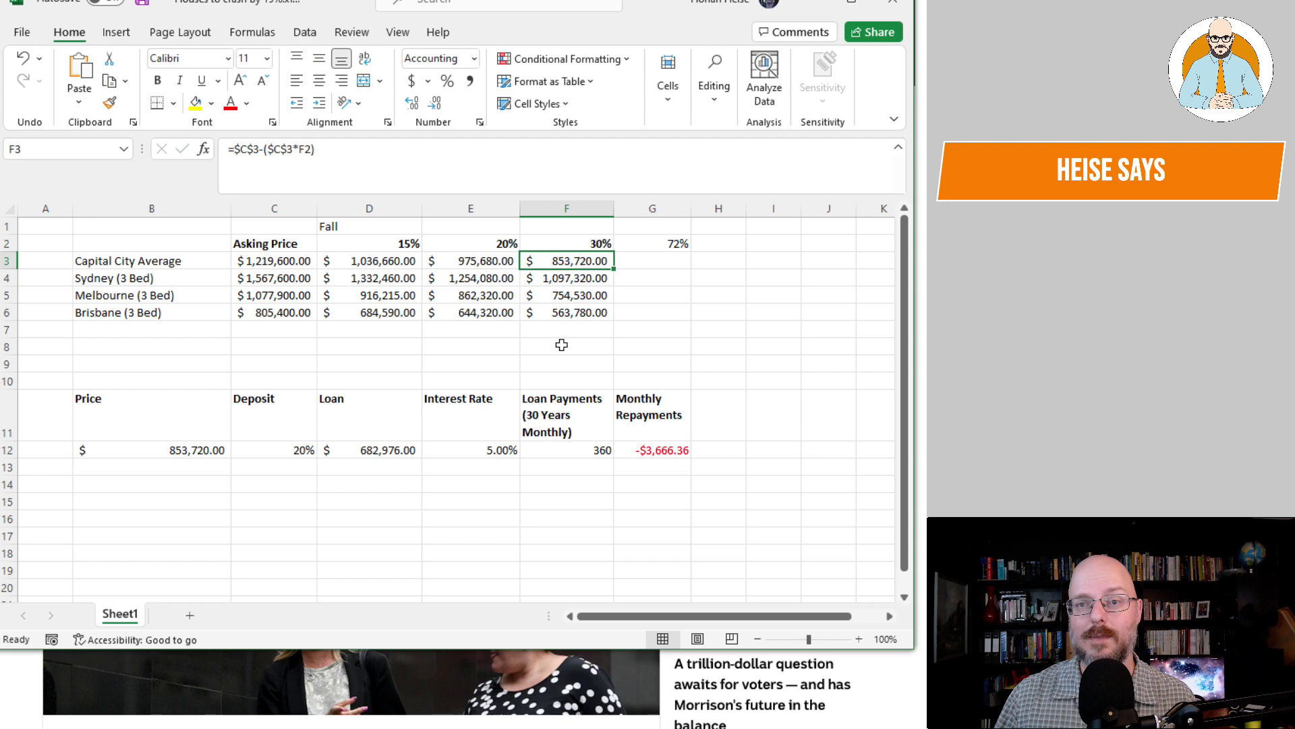
{"action": "left_click_drag", "start_coordinate": [641, 9], "coordinate": [911, 9]}
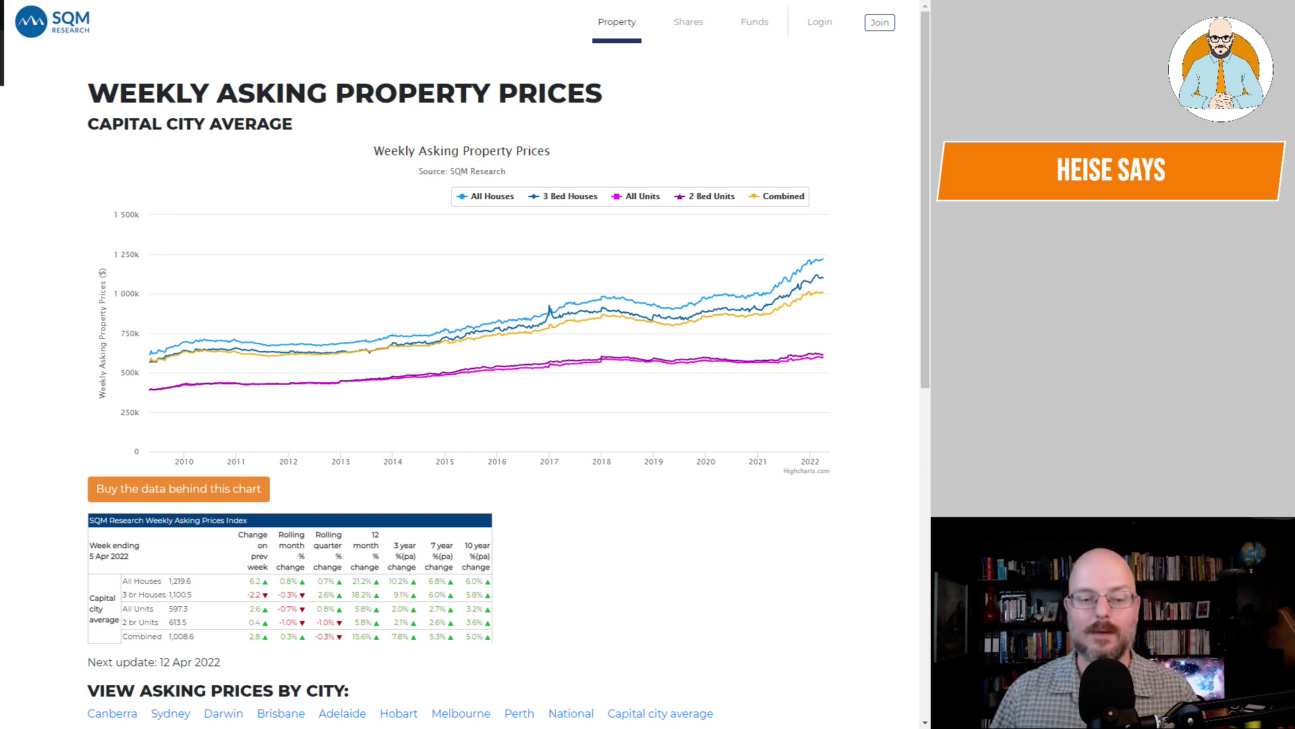
Step: Check the capital city asking-price chart on the SQM Research page
{"action": "mouse_move", "coordinate": [820, 260]}
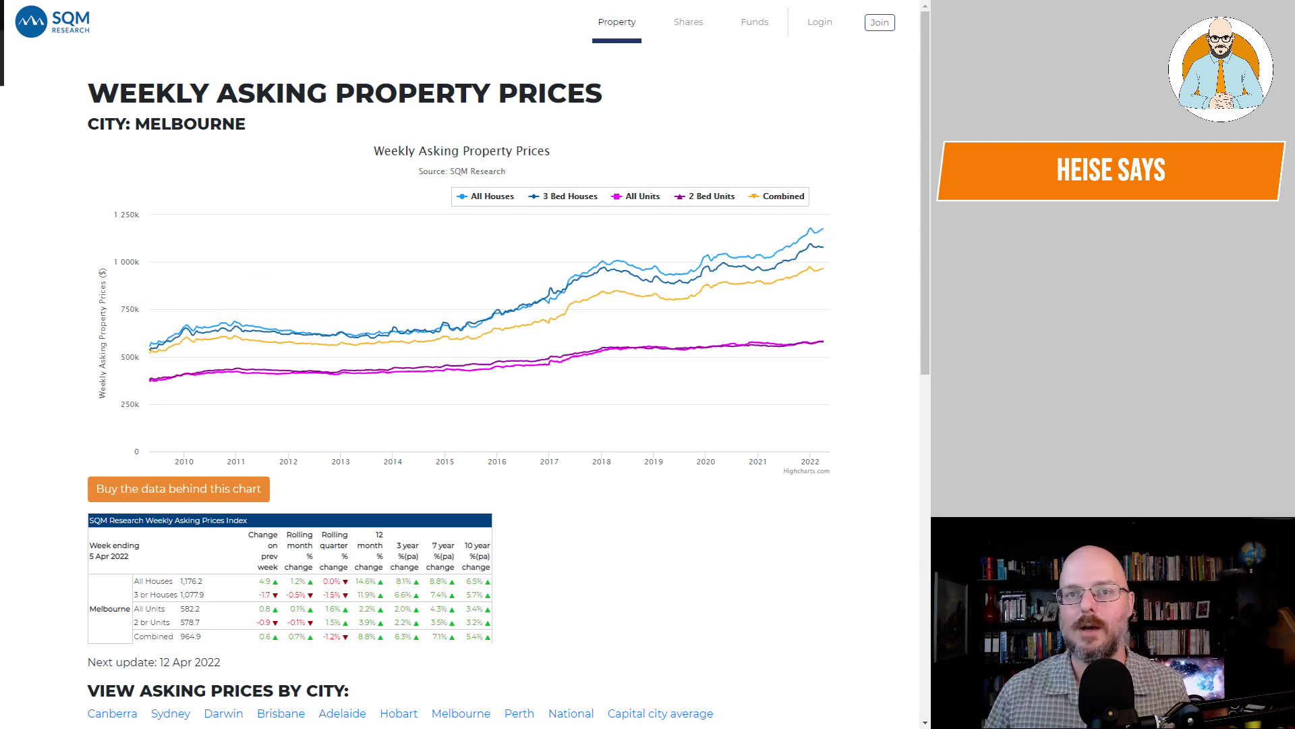
Step: Review Brisbane's weekly asking-price chart on SQM Research, then return to the Excel price sheet
{"action": "mouse_move", "coordinate": [823, 229]}
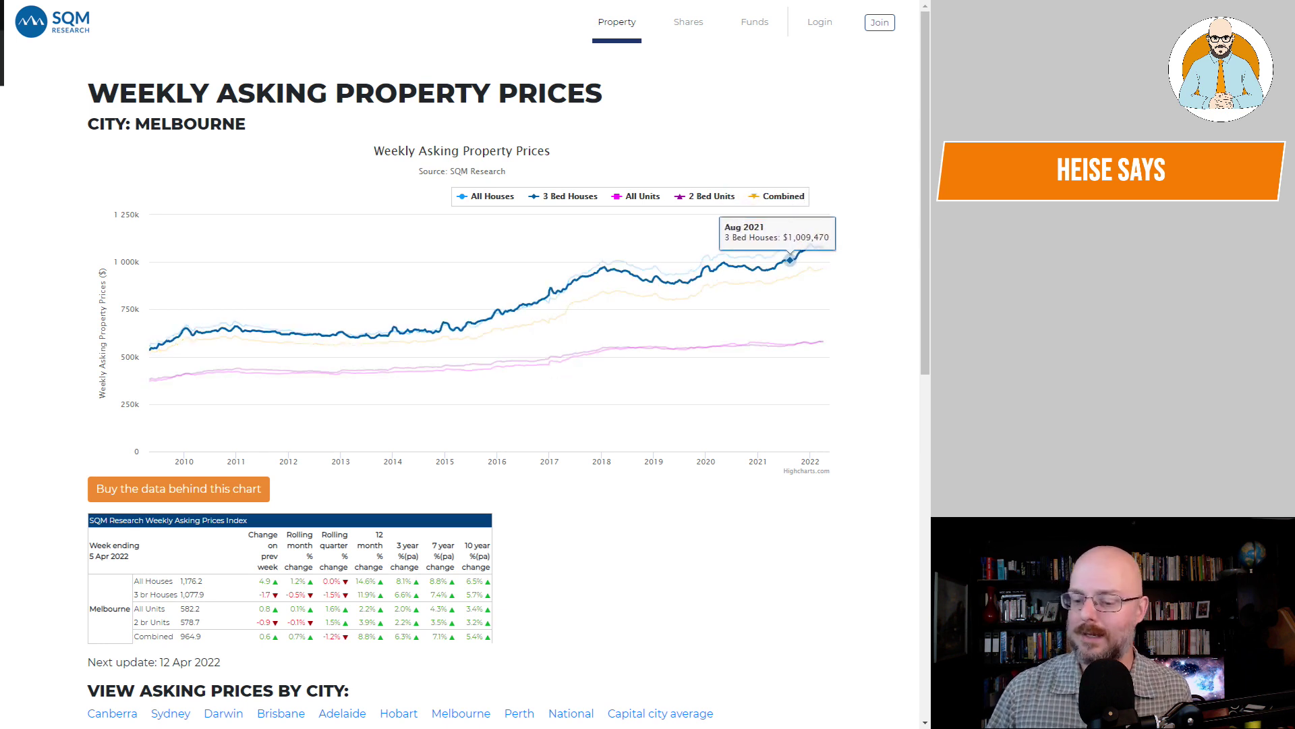
{"action": "mouse_move", "coordinate": [781, 279]}
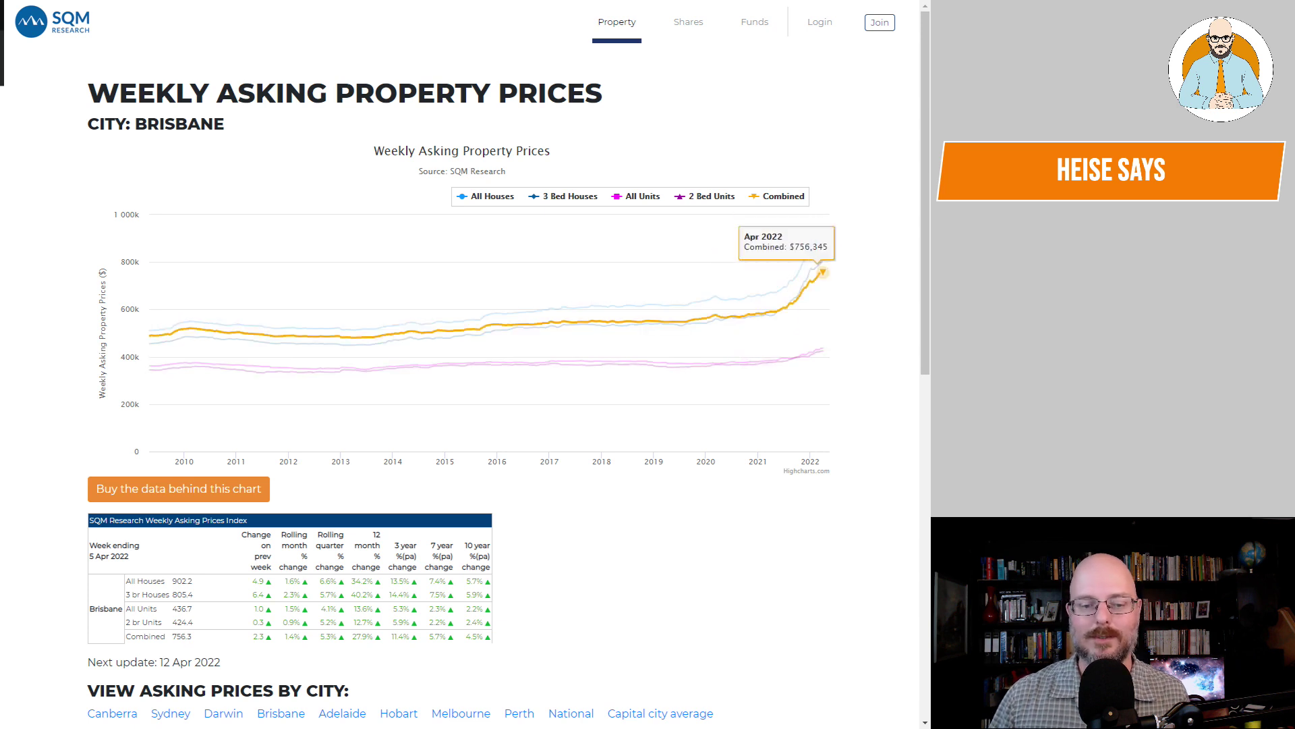
{"action": "mouse_move", "coordinate": [823, 261]}
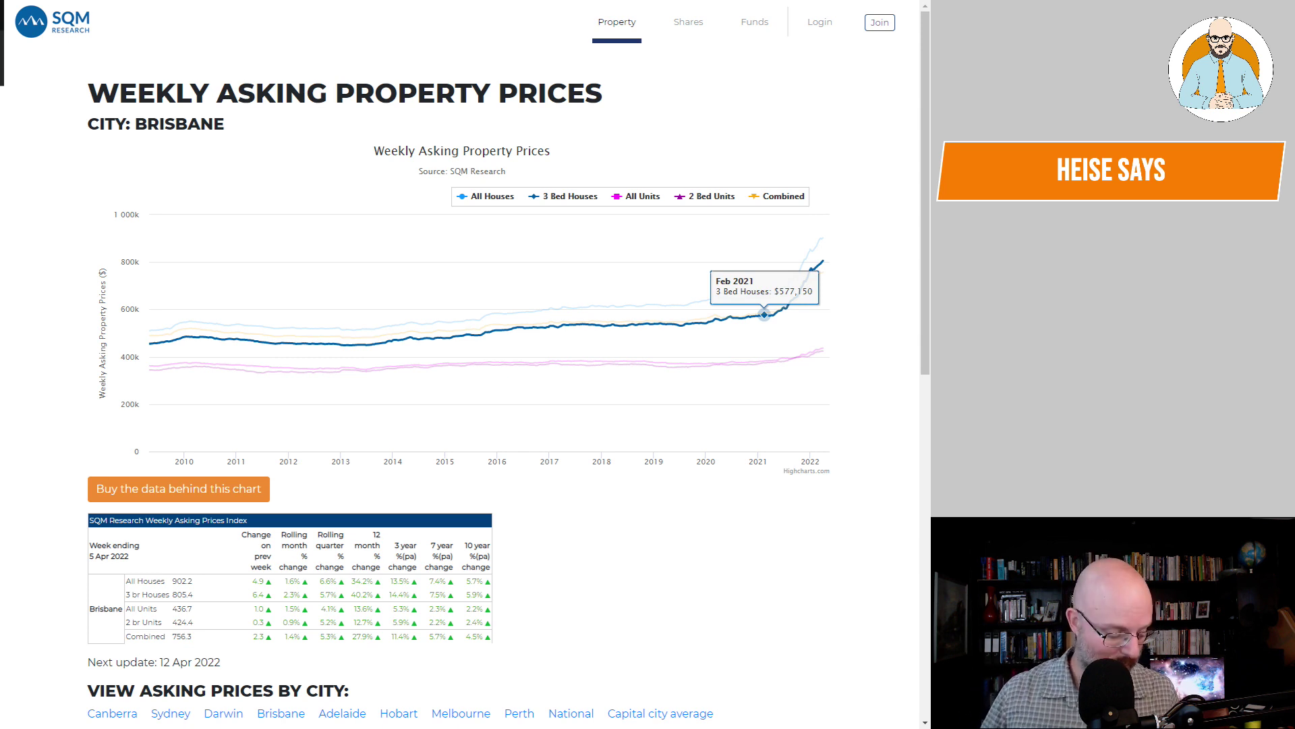
{"action": "key", "text": "alt+Tab"}
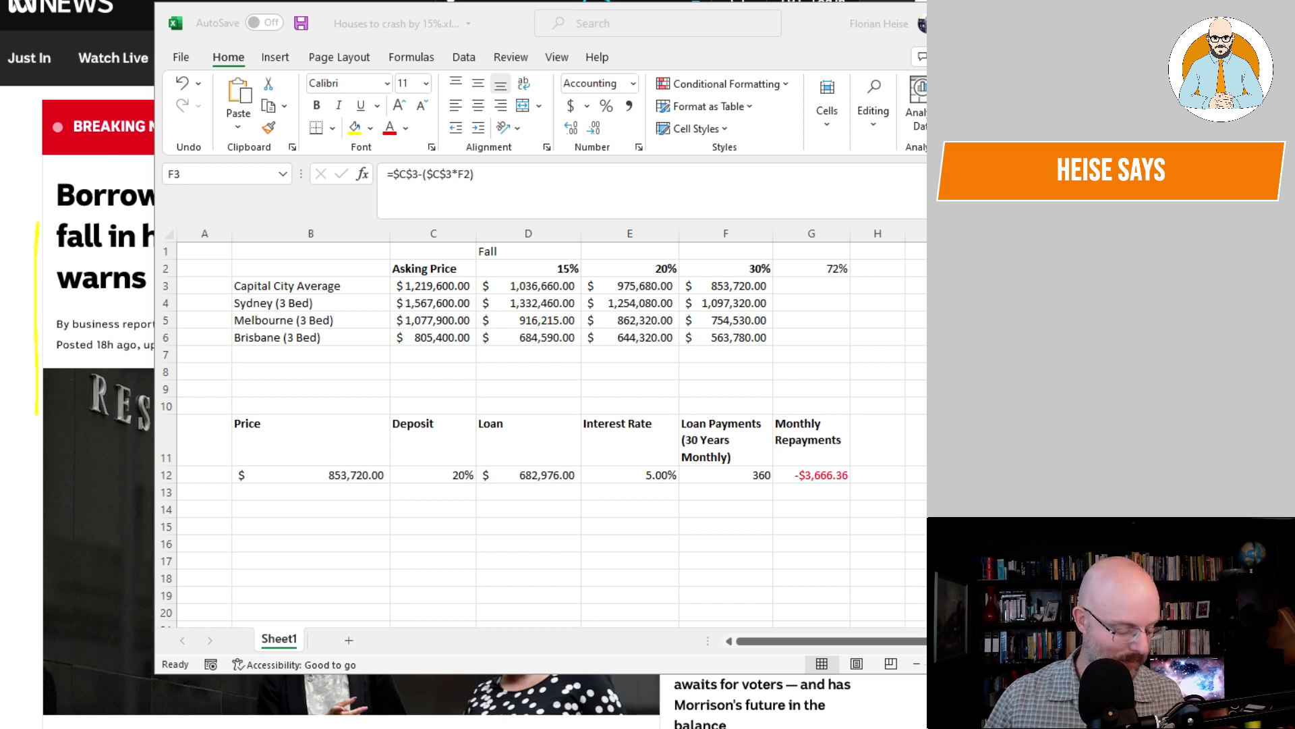
Step: Minimise the Excel workbook so the ABC News article on the RBA's 15 per cent warning shows
{"action": "left_click", "coordinate": [763, 288]}
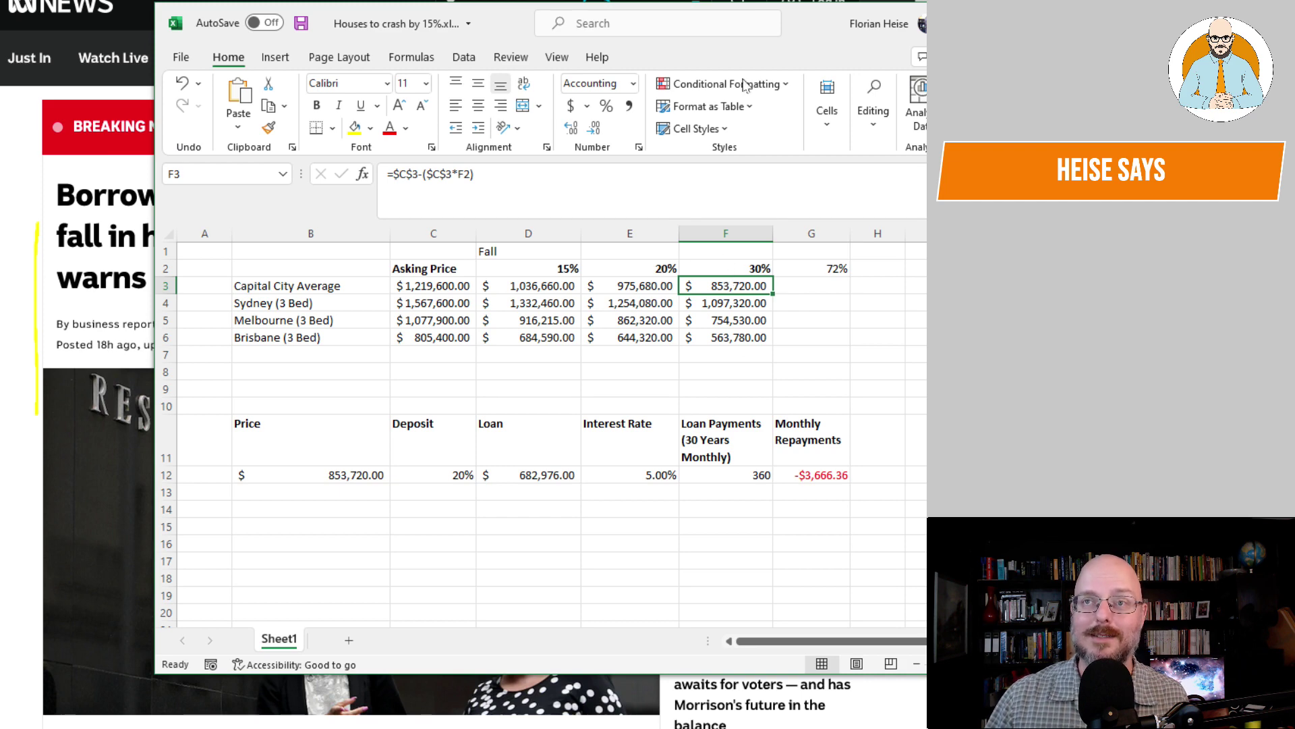
{"action": "double_click", "coordinate": [792, 27]}
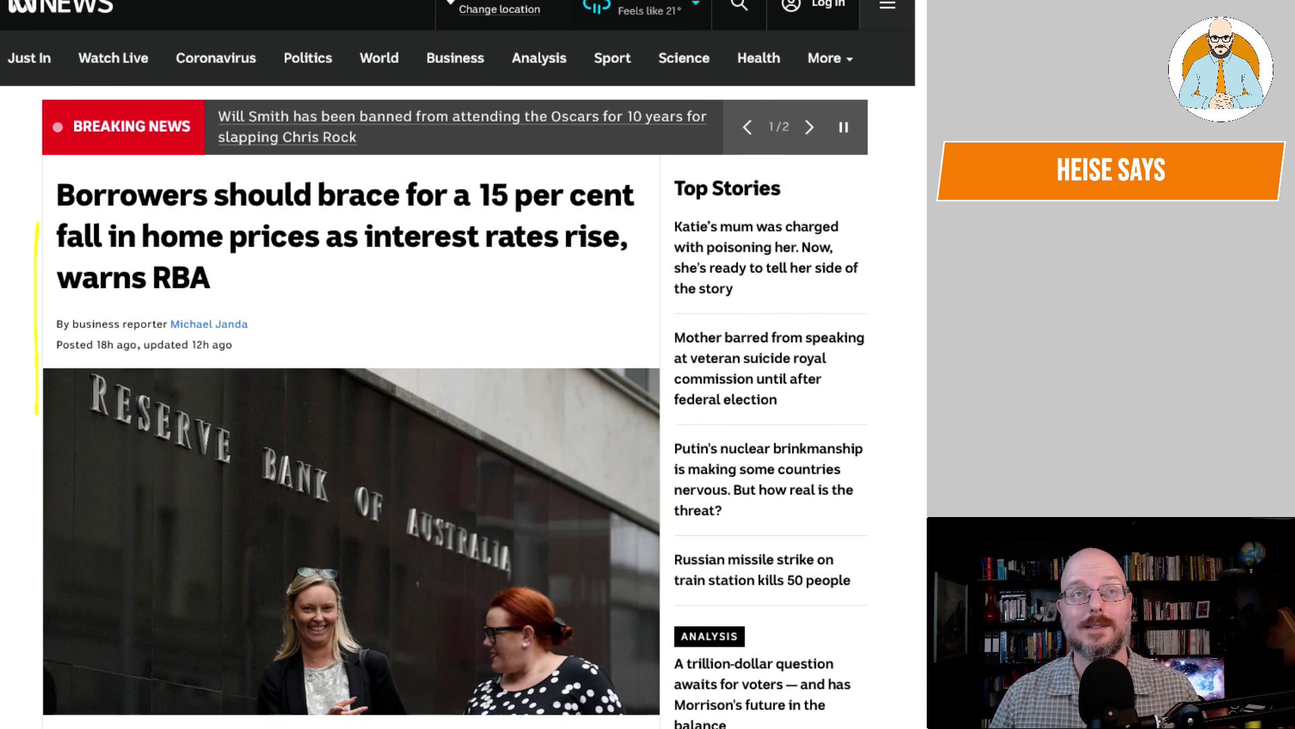
Step: Circle 'a 15 per cent' and underline 'as interest rates rise' in the article headline
{"action": "scroll", "coordinate": [749, 195], "scroll_direction": "down", "scroll_amount": 2}
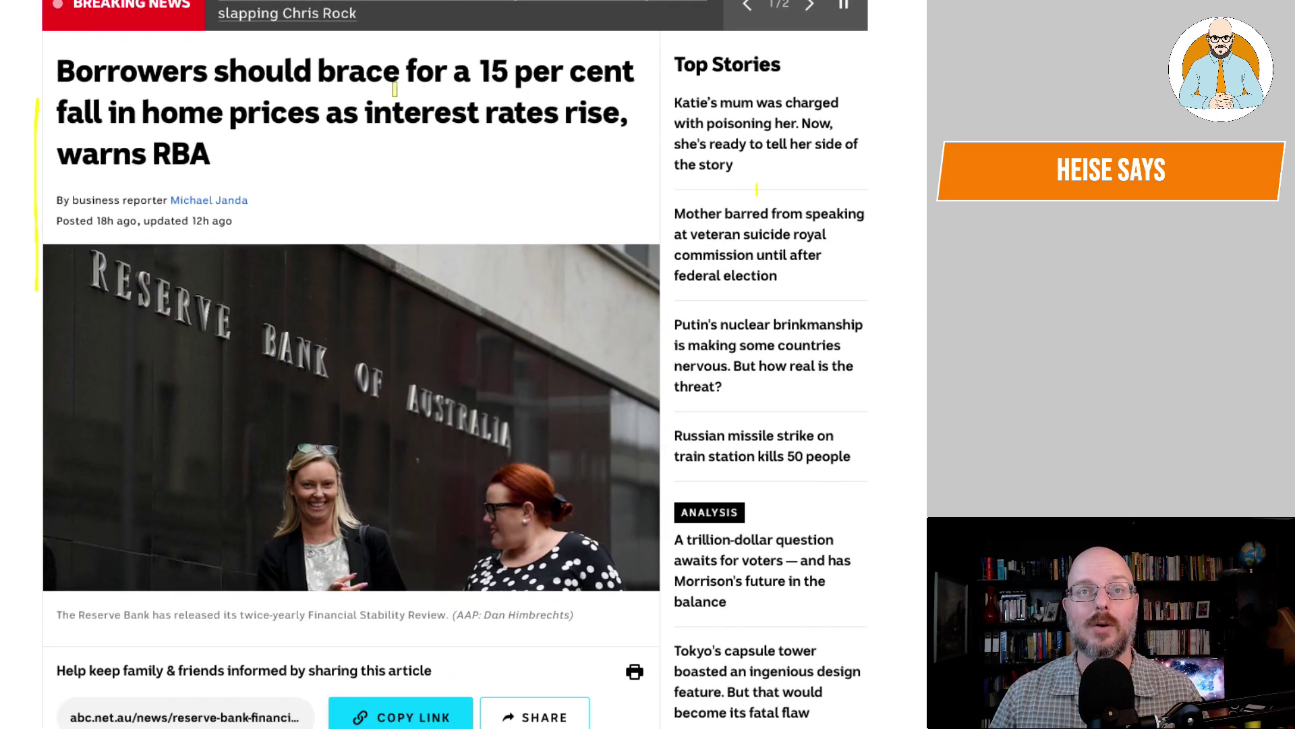
{"action": "left_click_drag", "start_coordinate": [557, 37], "coordinate": [563, 30]}
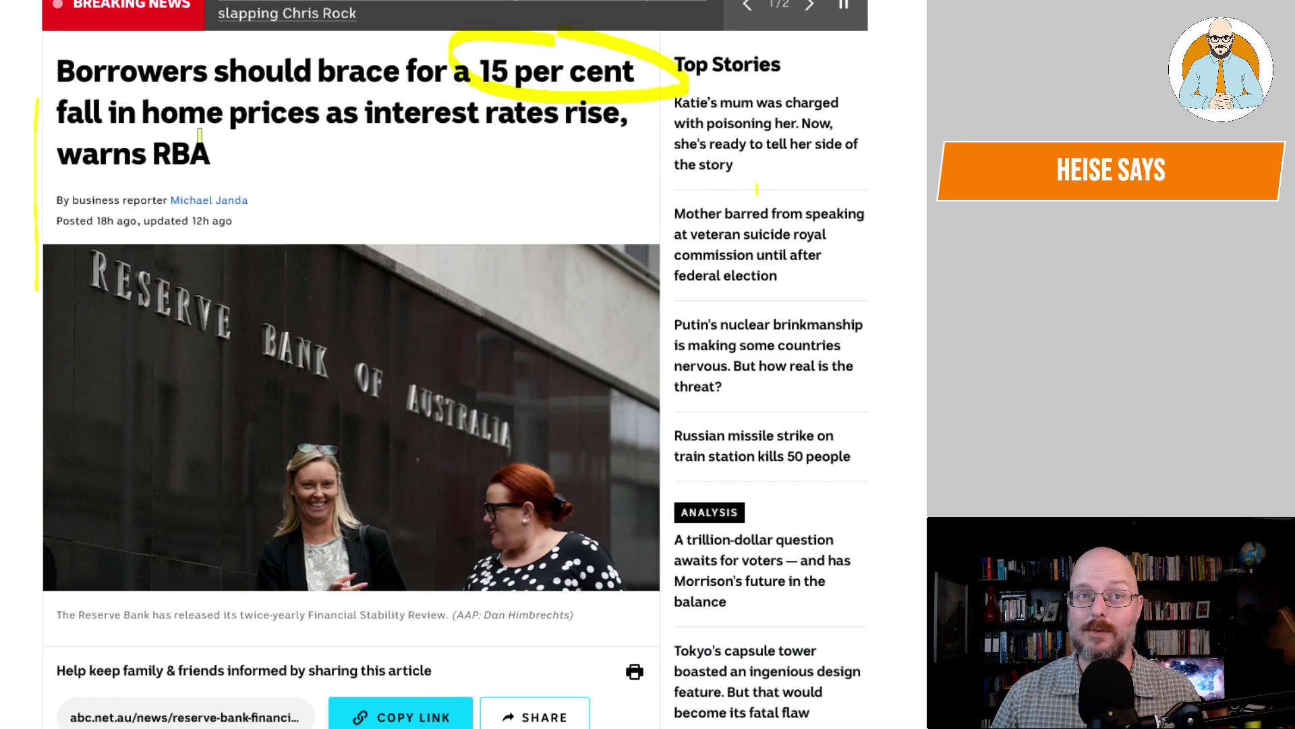
{"action": "left_click_drag", "start_coordinate": [344, 132], "coordinate": [605, 142]}
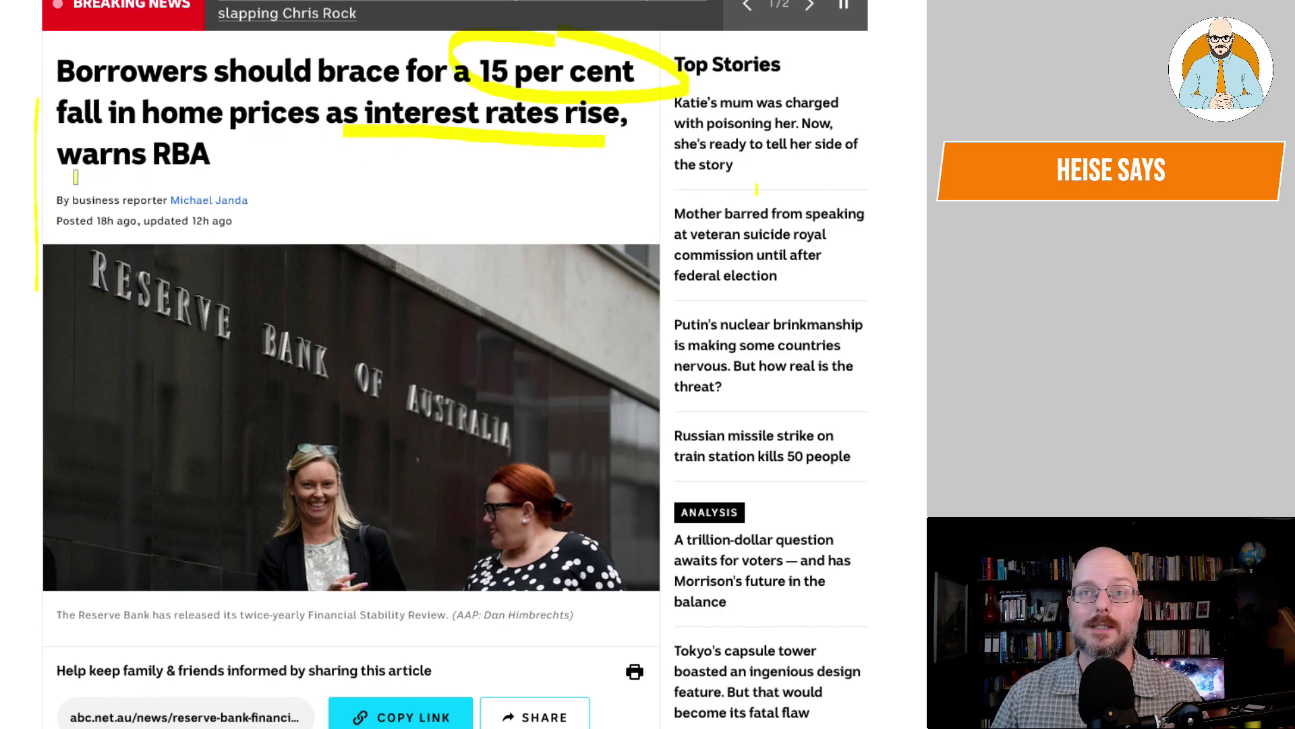
Step: Highlight 'heavily indebted' in the opening paragraph and mark that paragraph with a margin line
{"action": "scroll", "coordinate": [265, 161], "scroll_direction": "down", "scroll_amount": 8}
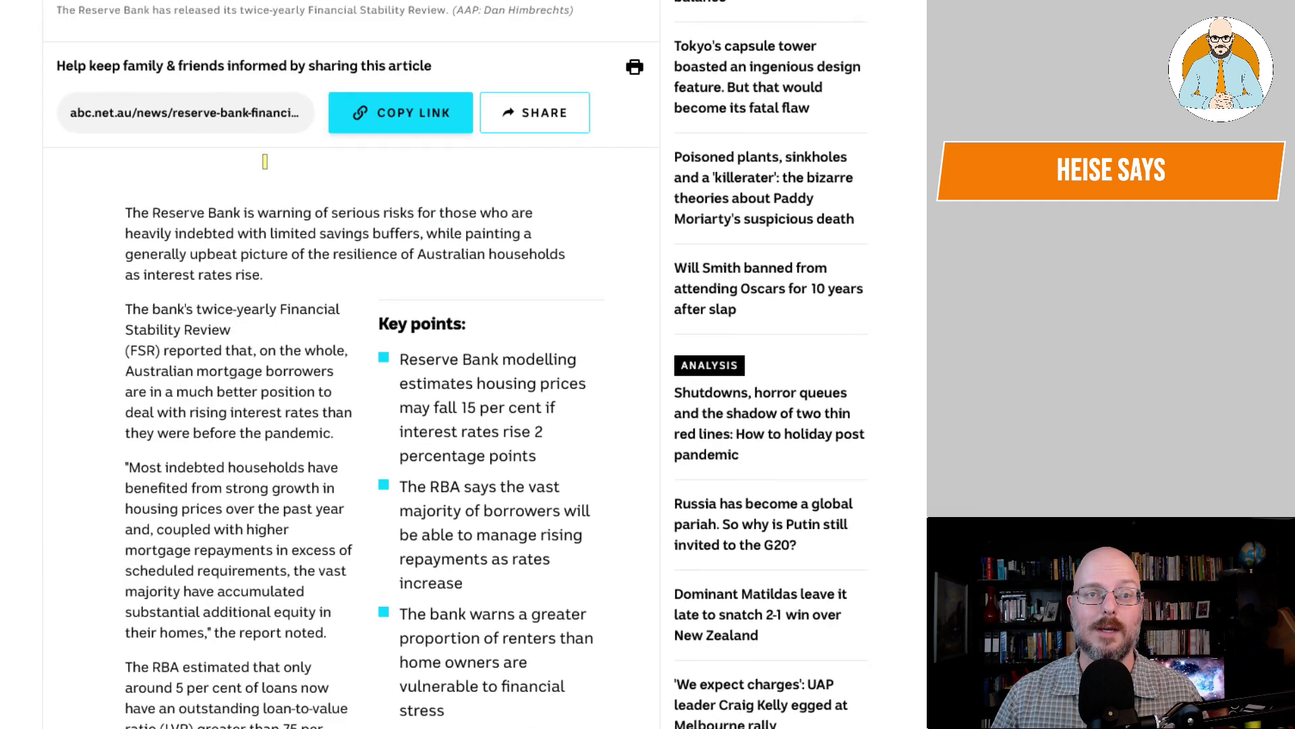
{"action": "scroll", "coordinate": [265, 162], "scroll_direction": "down", "scroll_amount": 1}
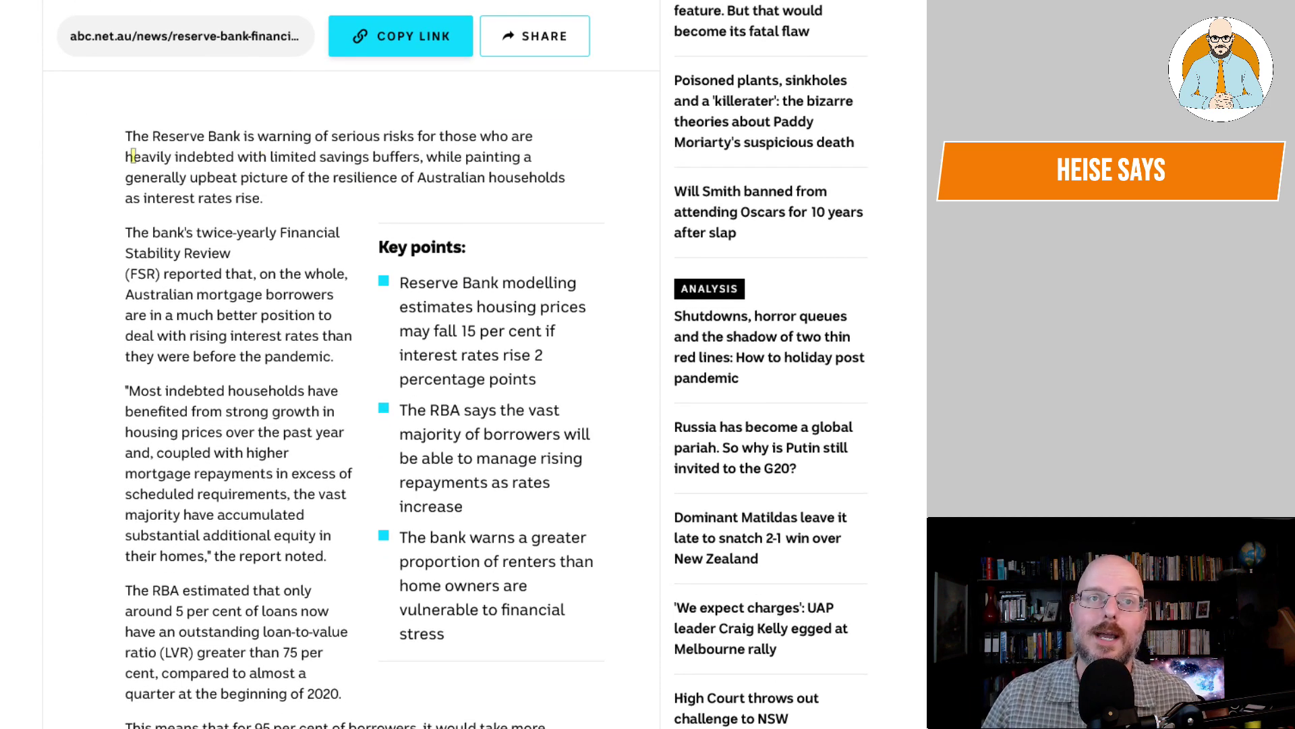
{"action": "left_click_drag", "start_coordinate": [124, 156], "coordinate": [413, 158]}
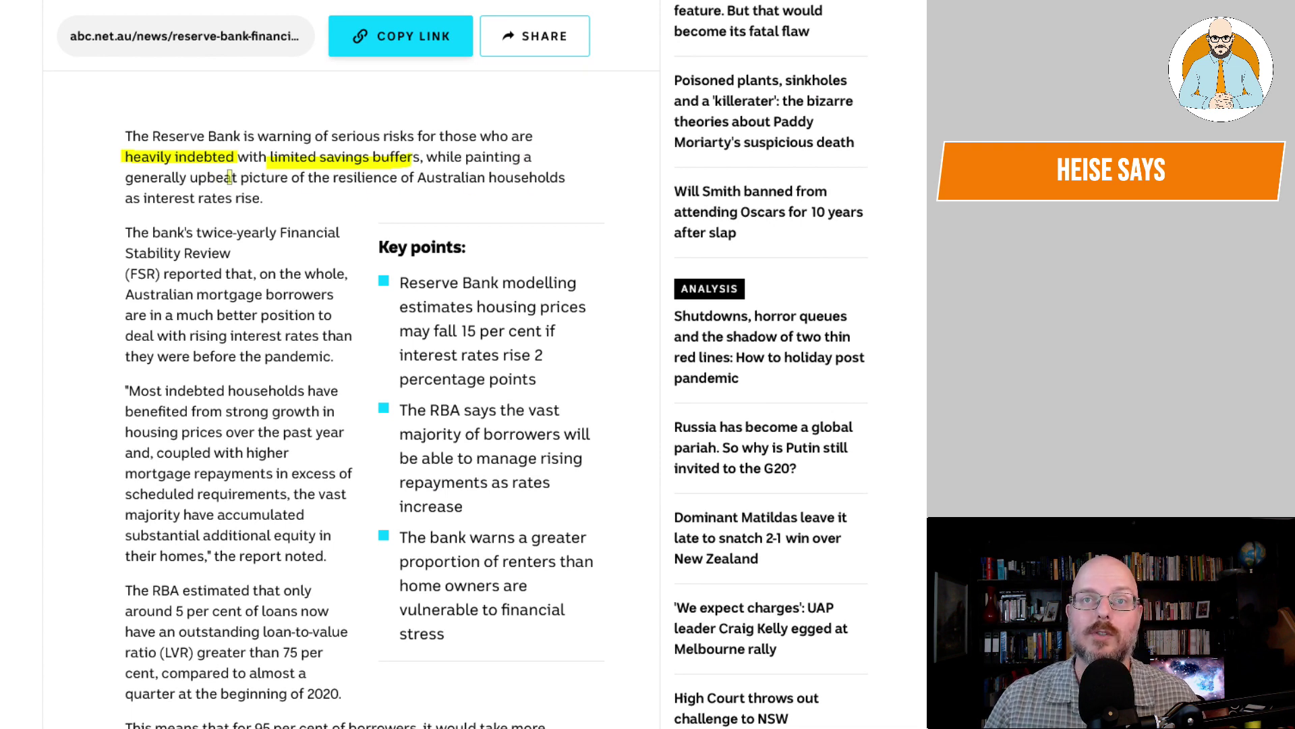
{"action": "left_click_drag", "start_coordinate": [107, 215], "coordinate": [112, 138]}
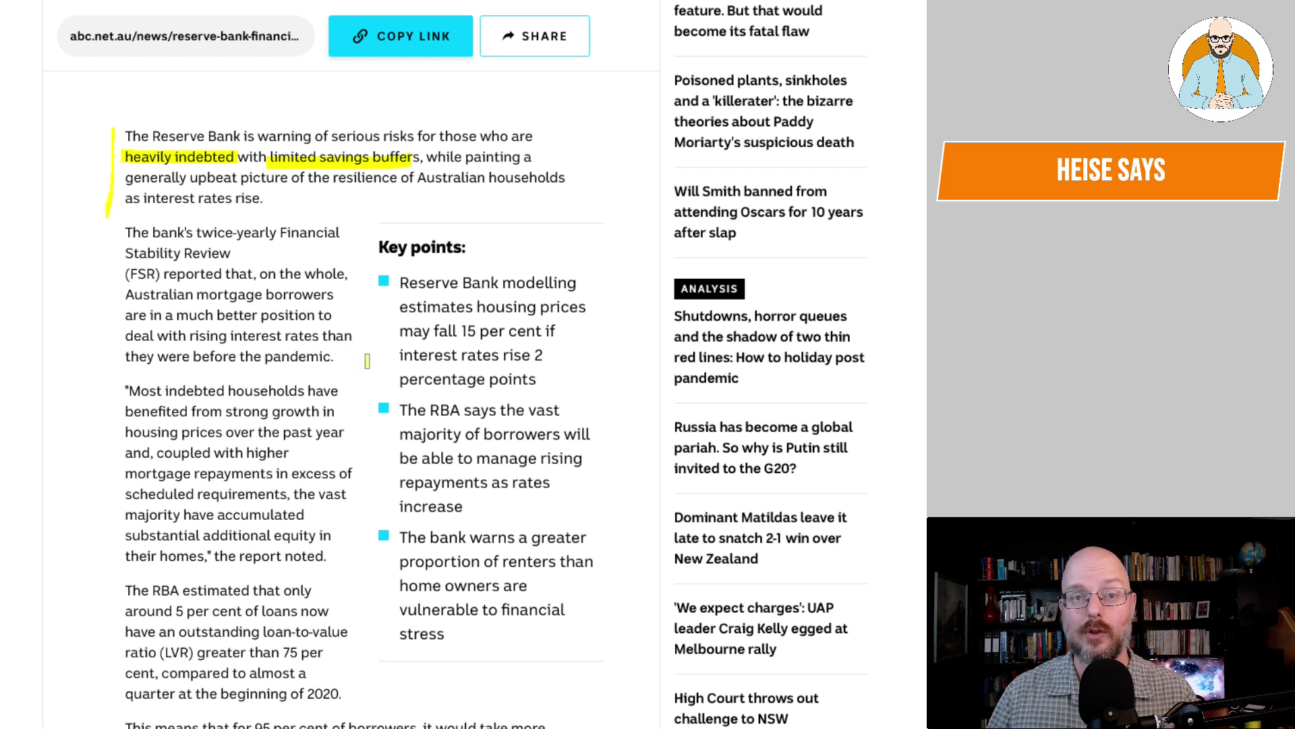
Step: Draw highlighter lines along both sides of the FSR paragraph
{"action": "left_click_drag", "start_coordinate": [357, 226], "coordinate": [357, 236]}
{"action": "left_click_drag", "start_coordinate": [353, 356], "coordinate": [353, 360]}
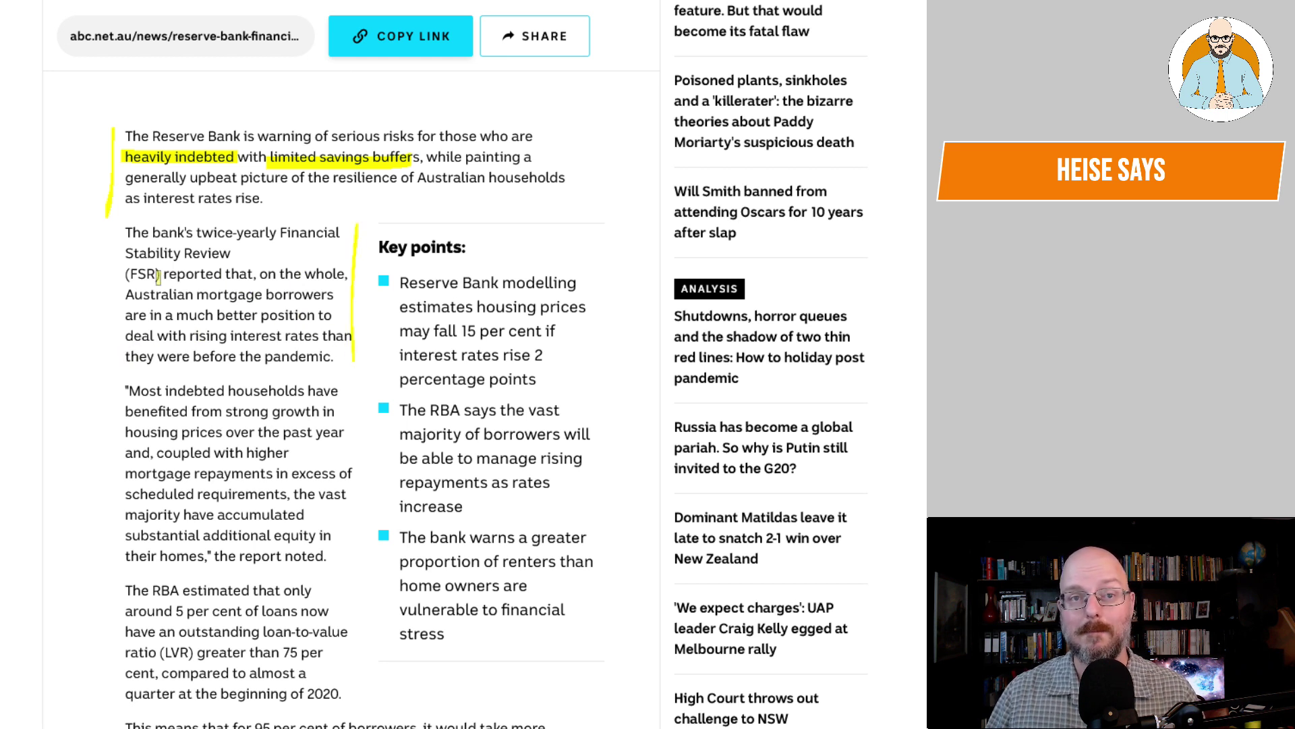
{"action": "left_click_drag", "start_coordinate": [120, 228], "coordinate": [122, 367]}
{"action": "scroll", "coordinate": [123, 368], "scroll_direction": "down", "scroll_amount": 2}
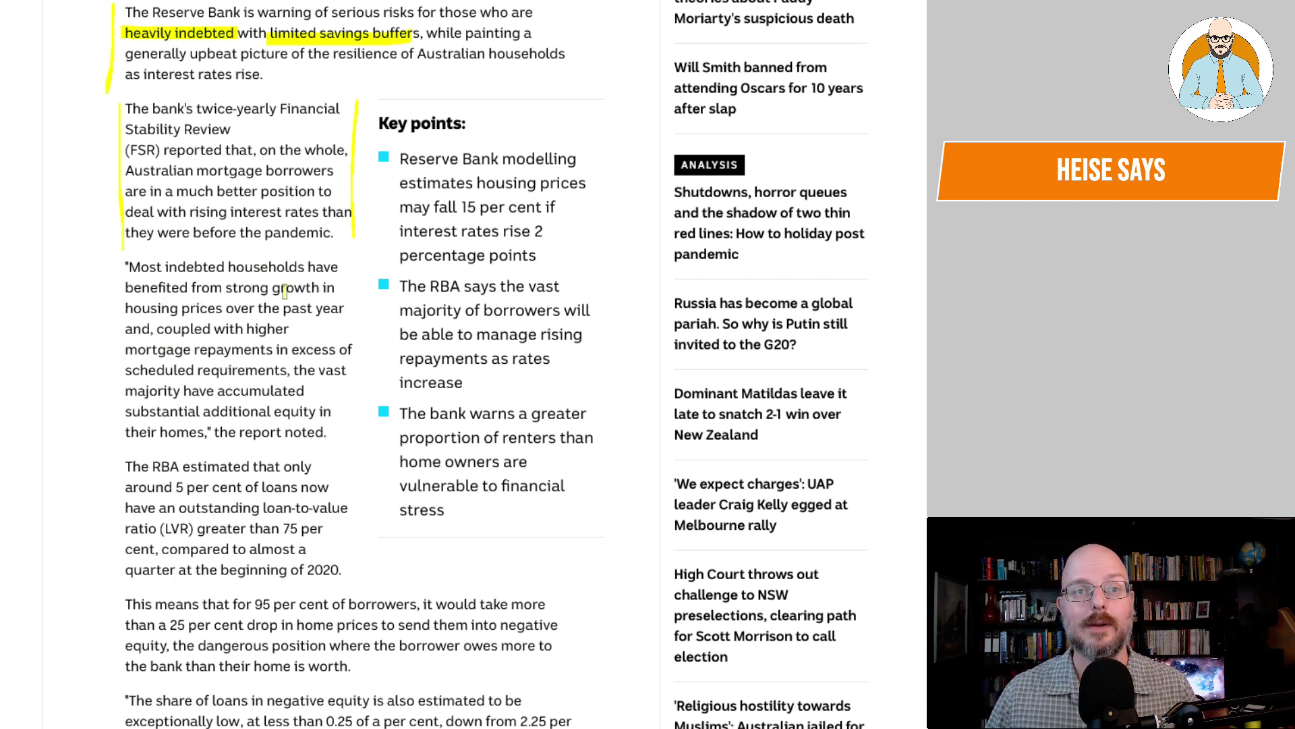
Step: Highlight the housing price growth, past-year prices, 'substantial additional equity' and 'the report noted' phrases
{"action": "left_click_drag", "start_coordinate": [334, 272], "coordinate": [335, 270]}
{"action": "left_click_drag", "start_coordinate": [126, 308], "coordinate": [263, 307]}
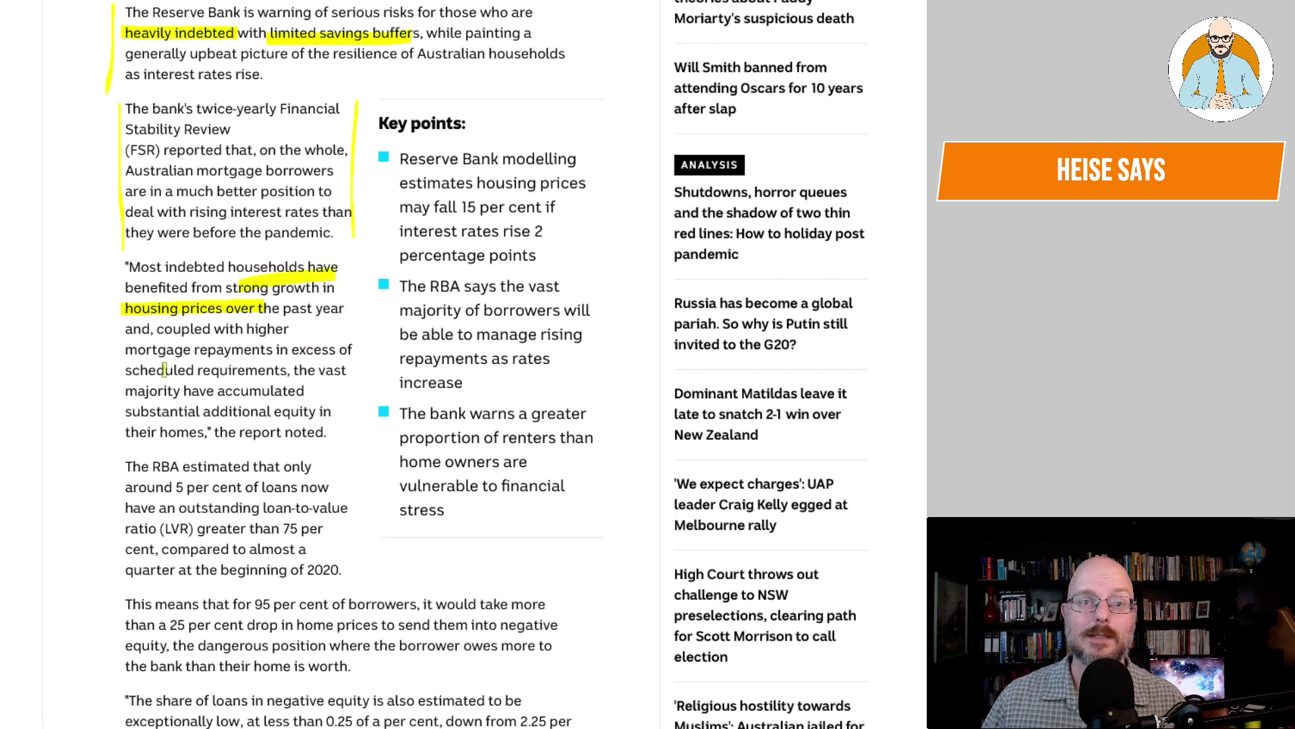
{"action": "scroll", "coordinate": [155, 390], "scroll_direction": "down", "scroll_amount": 1}
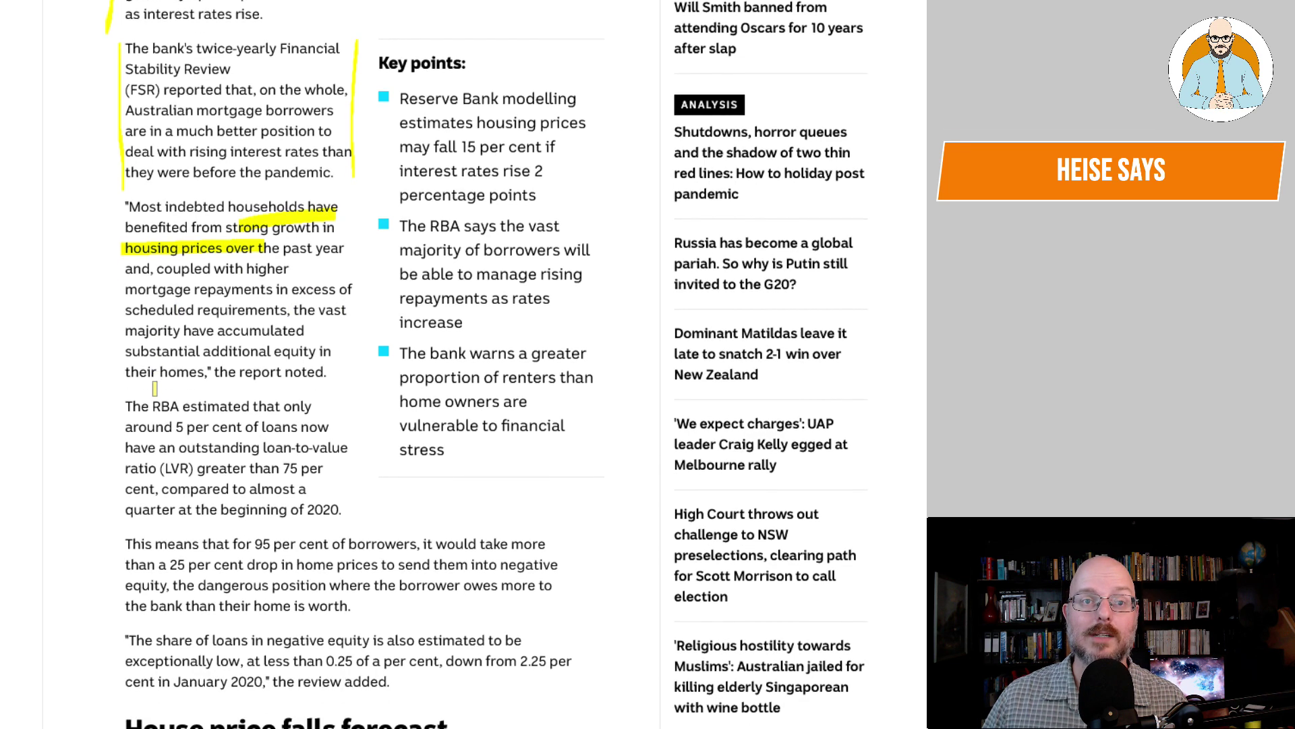
{"action": "left_click_drag", "start_coordinate": [125, 351], "coordinate": [315, 350]}
{"action": "left_click_drag", "start_coordinate": [126, 372], "coordinate": [326, 373]}
Step: Highlight '75 per' in the LVR sentence and 'of 2020' at its end
{"action": "scroll", "coordinate": [326, 373], "scroll_direction": "down", "scroll_amount": 2}
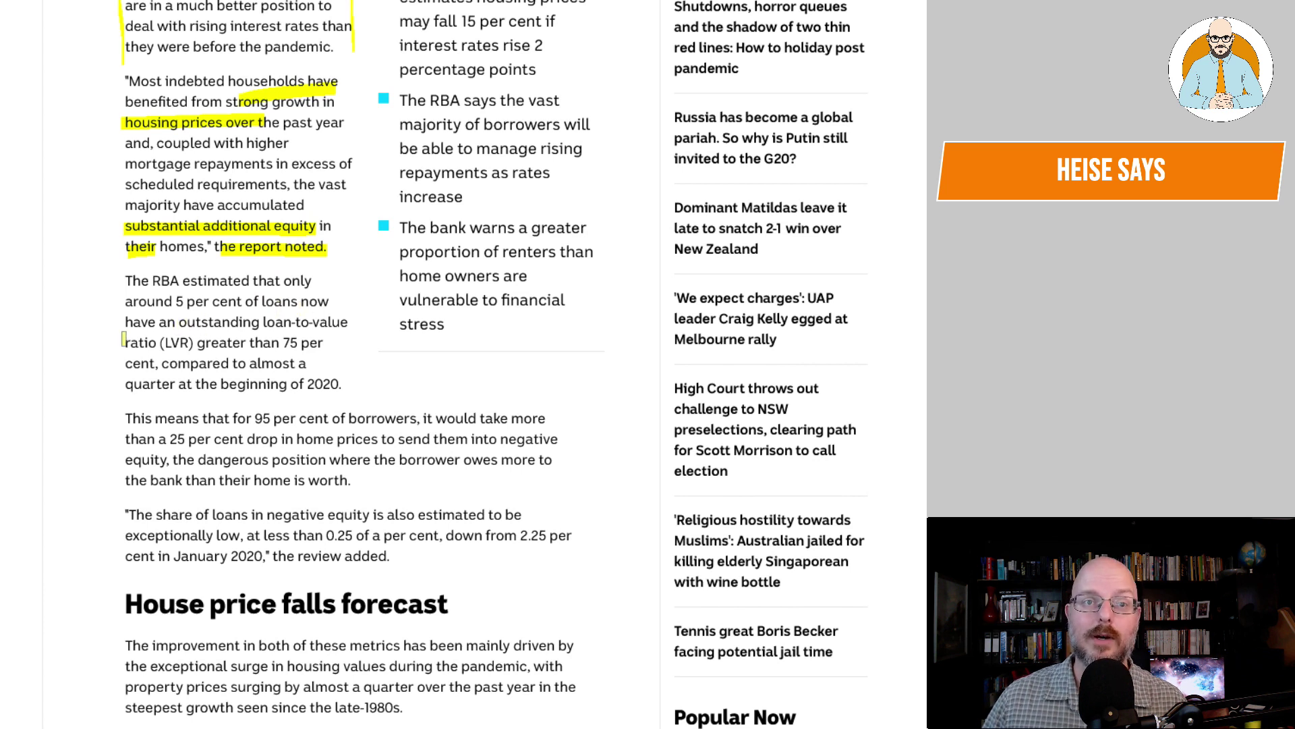
{"action": "left_click_drag", "start_coordinate": [278, 343], "coordinate": [324, 343]}
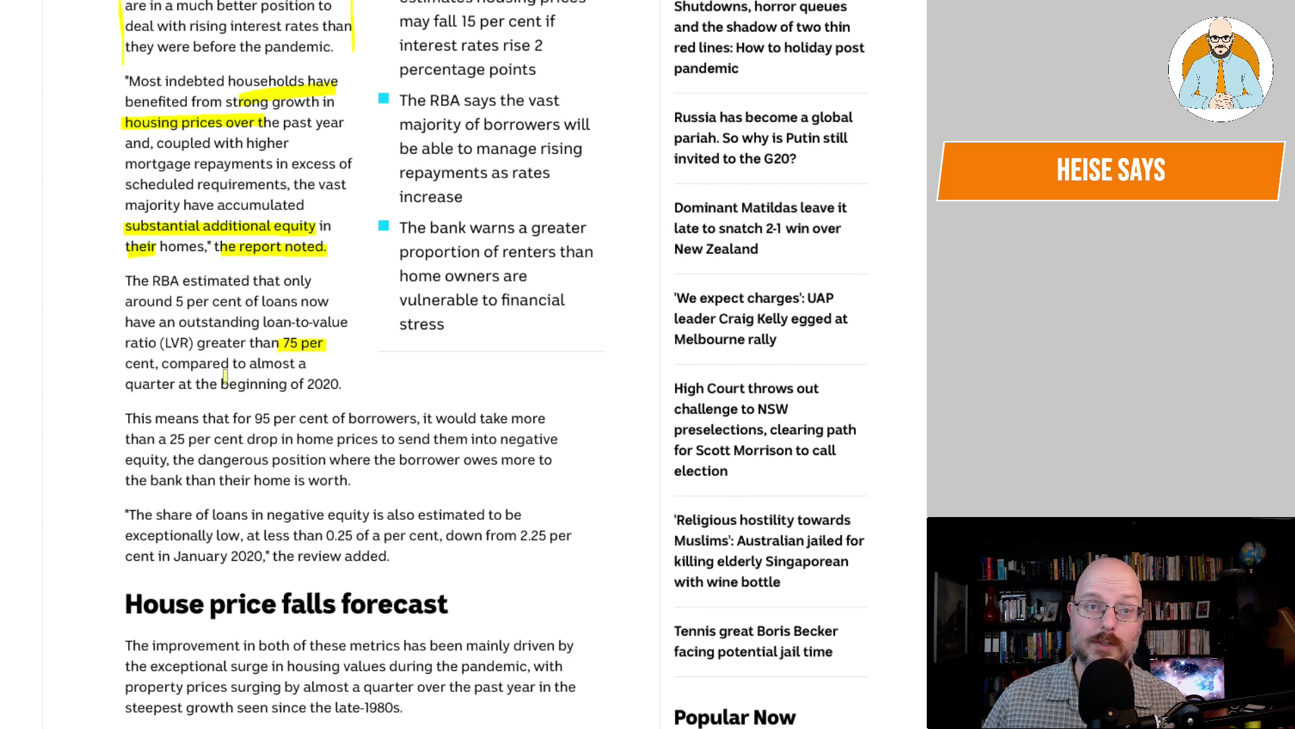
{"action": "left_click_drag", "start_coordinate": [297, 386], "coordinate": [372, 389]}
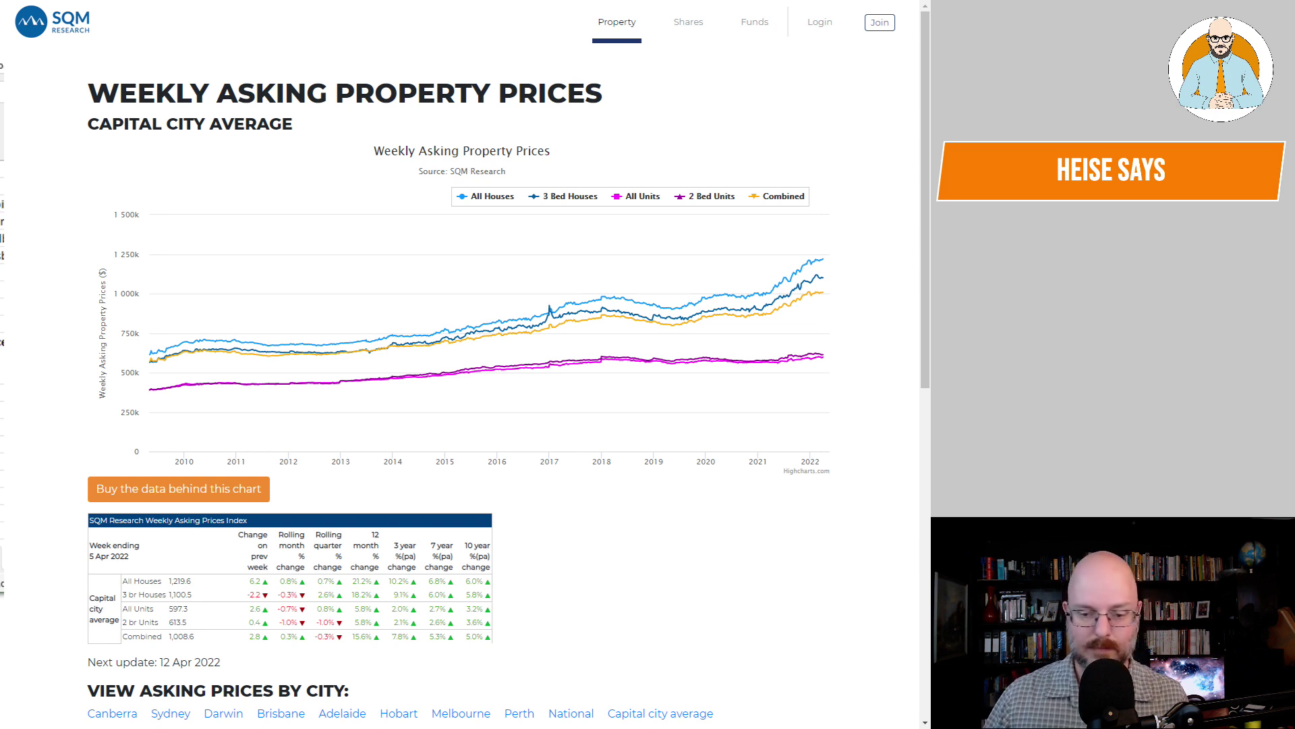
Step: Check the 25% fall formulas for the capital city average, Sydney and Brisbane, then drag Excel aside
{"action": "key", "text": "alt+Tab"}
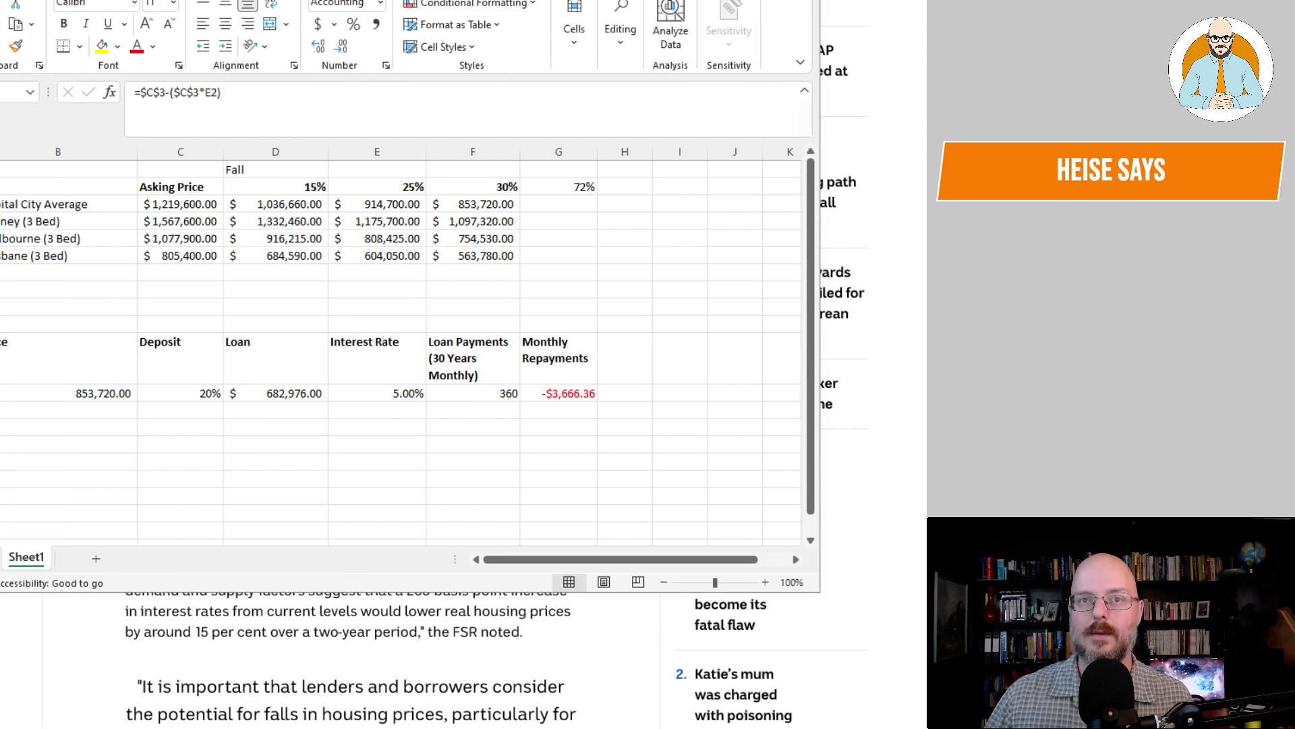
{"action": "left_click", "coordinate": [378, 206]}
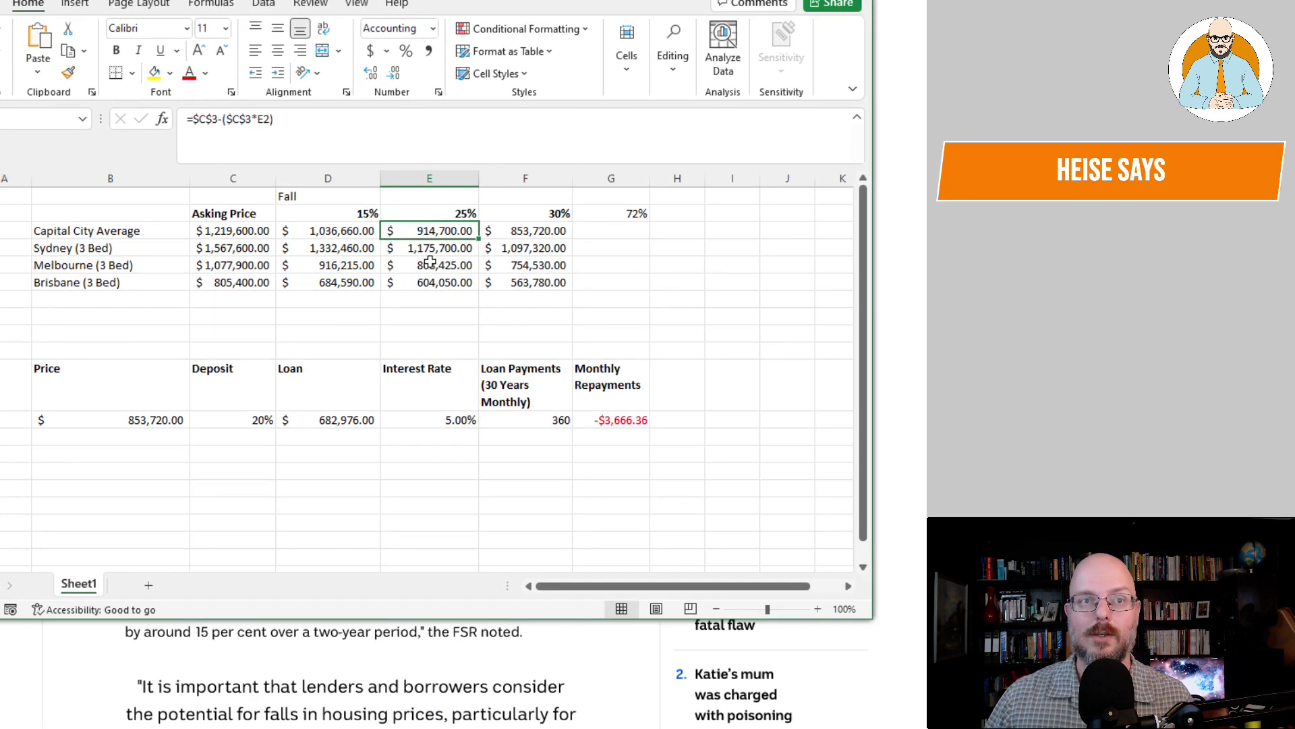
{"action": "left_click", "coordinate": [430, 264]}
{"action": "left_click", "coordinate": [420, 241]}
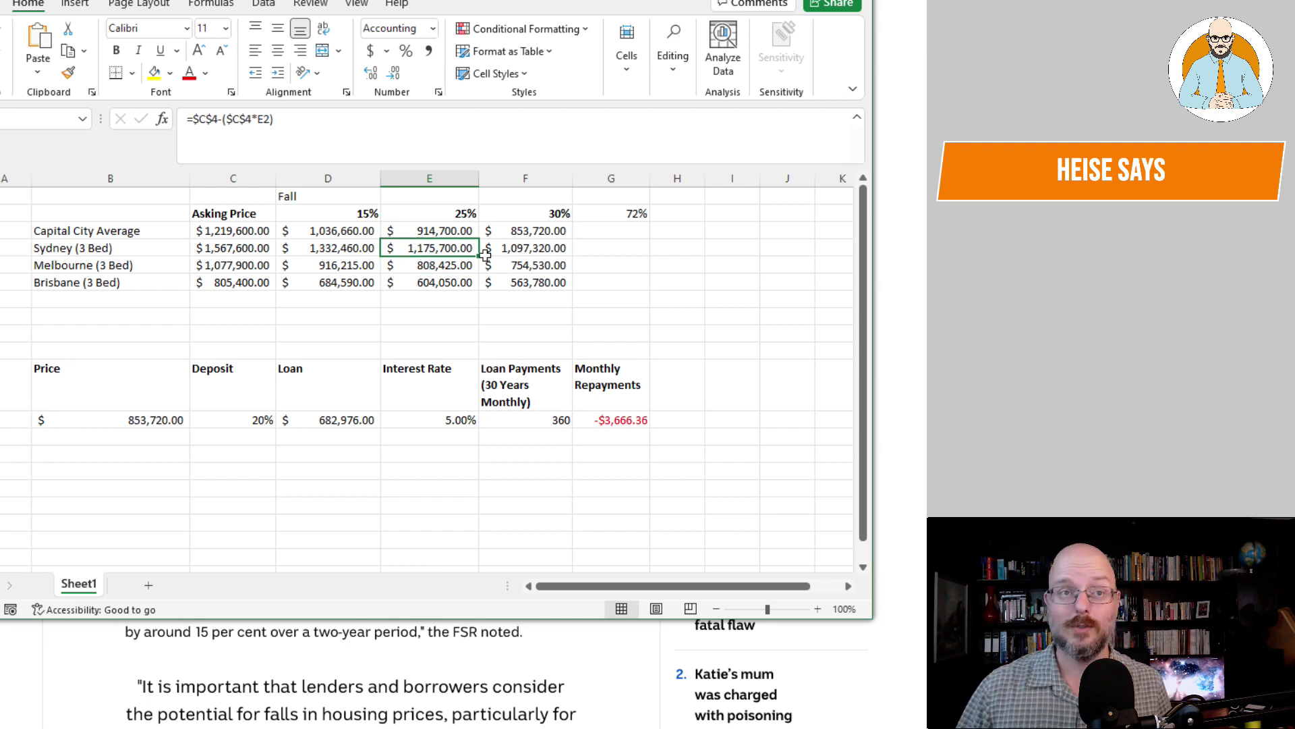
{"action": "left_click", "coordinate": [444, 267]}
{"action": "left_click", "coordinate": [440, 282]}
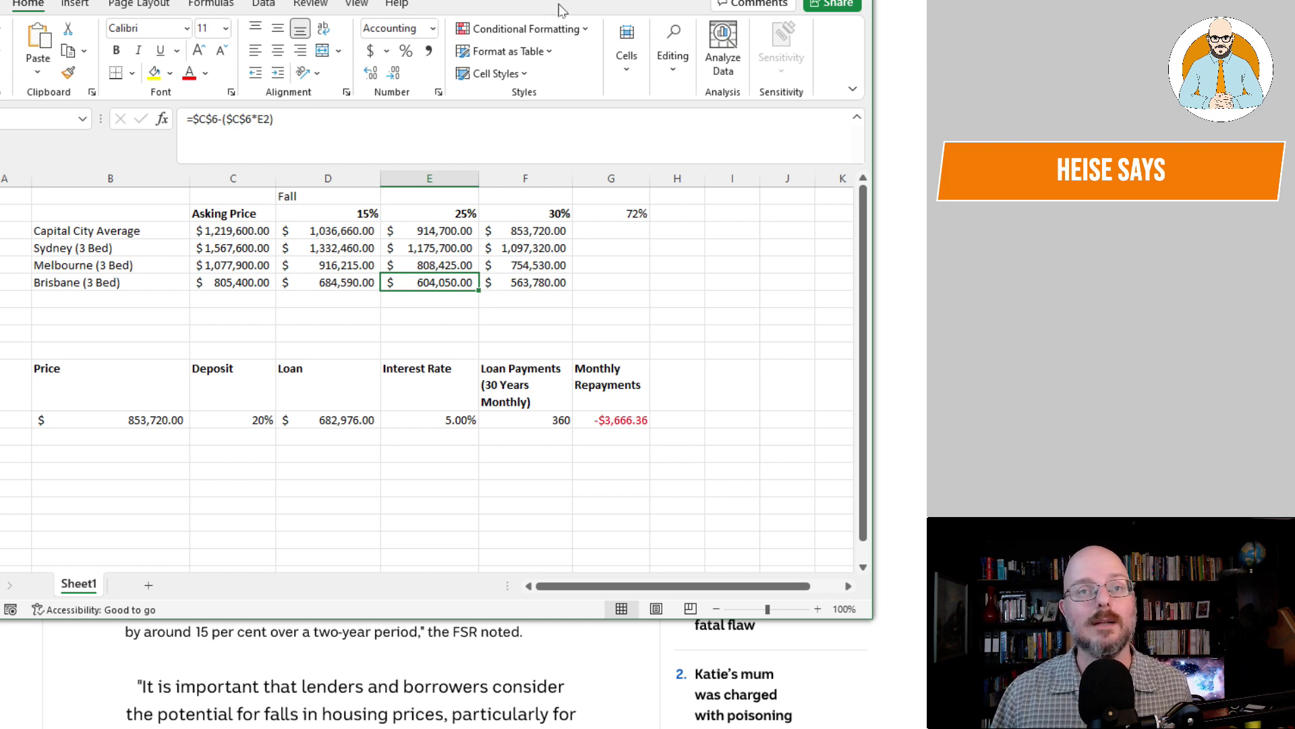
{"action": "left_click_drag", "start_coordinate": [560, 10], "coordinate": [487, 28]}
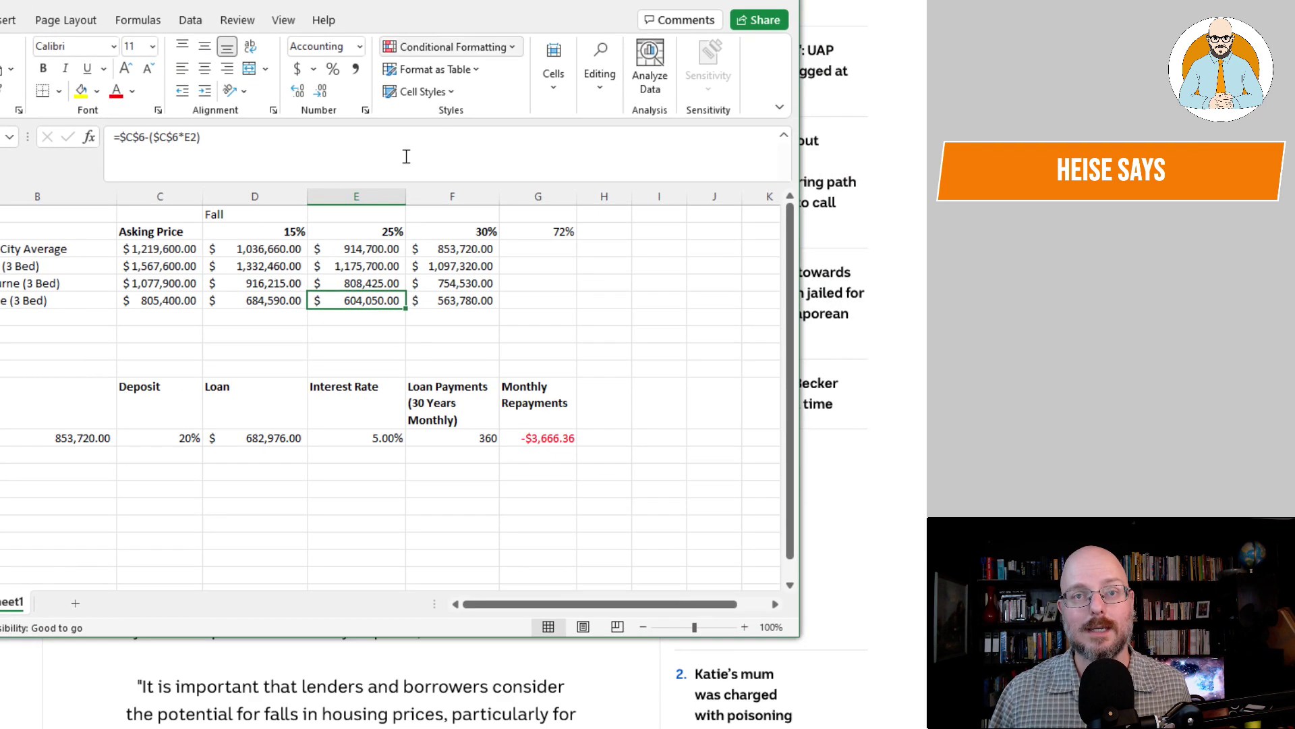
{"action": "left_click_drag", "start_coordinate": [553, 4], "coordinate": [0, 13]}
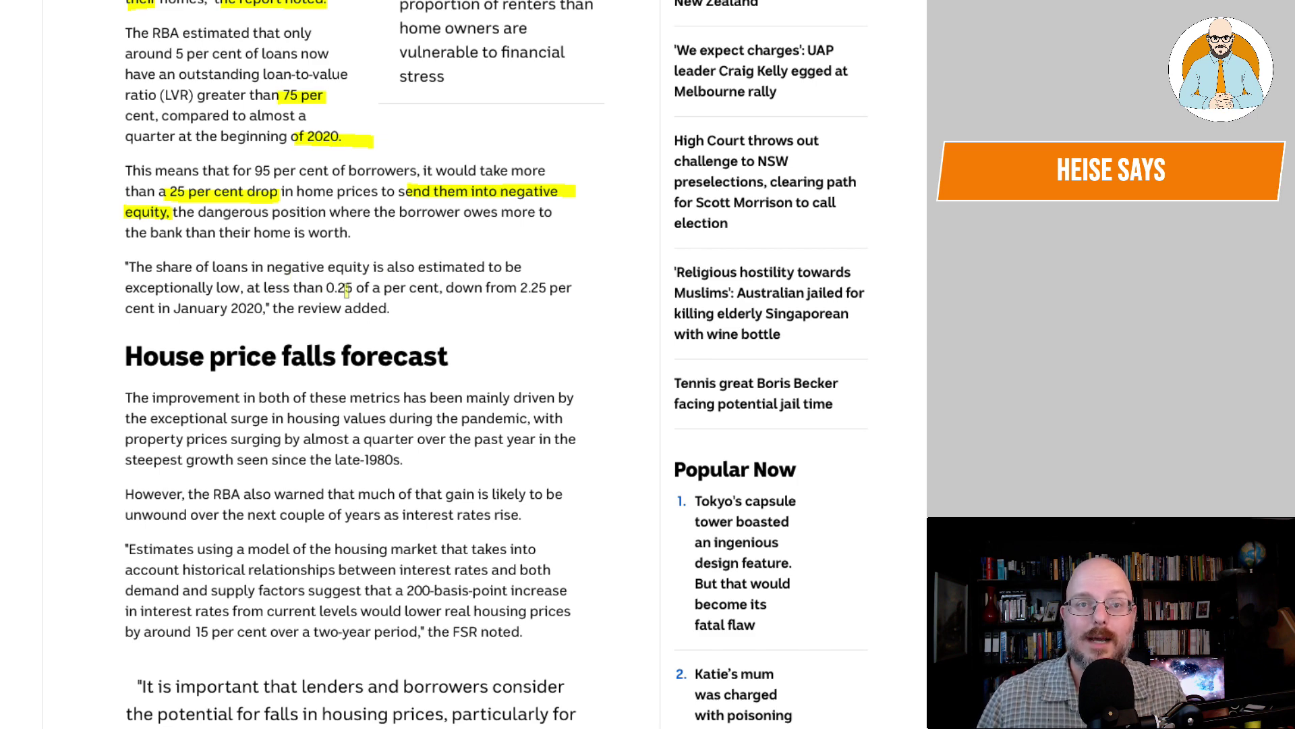
Step: Bracket the negative equity paragraph with margin lines and highlight '0.25 of a' and '2.25 per cent'
{"action": "scroll", "coordinate": [335, 287], "scroll_direction": "down", "scroll_amount": 3}
{"action": "scroll", "coordinate": [351, 286], "scroll_direction": "up", "scroll_amount": 3}
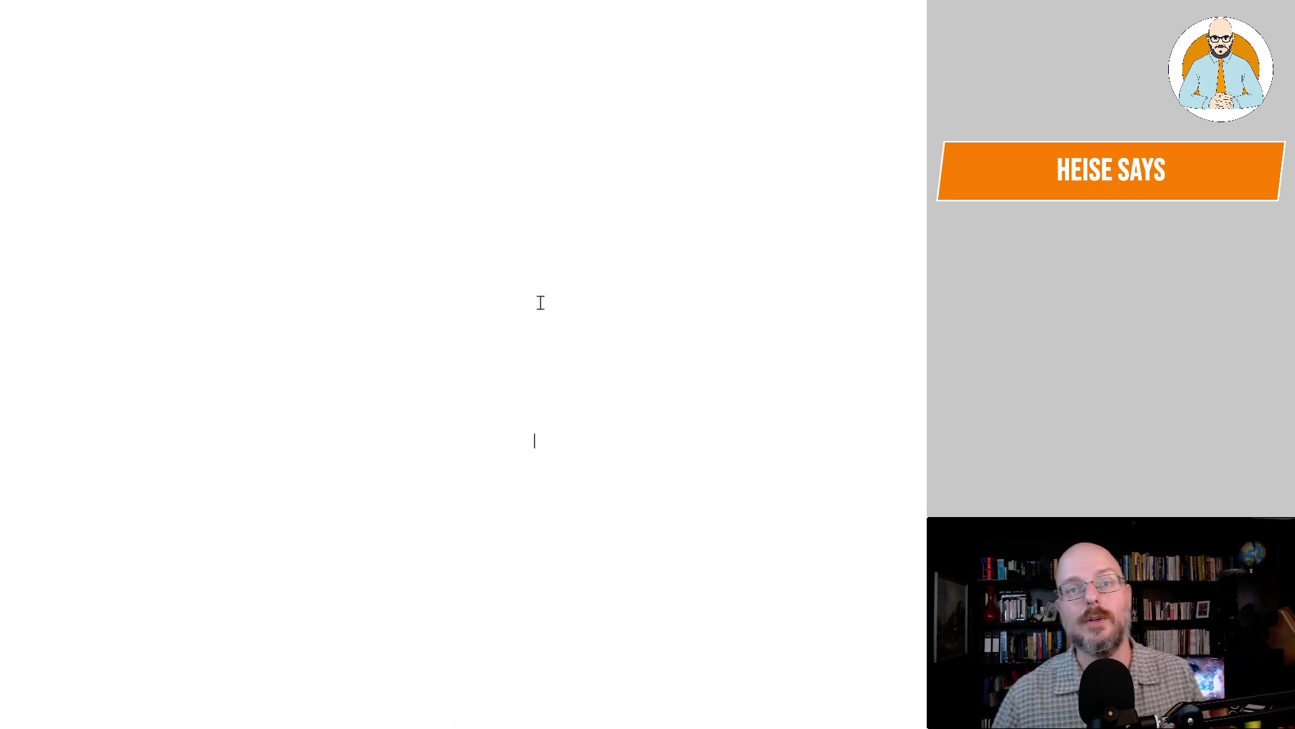
{"action": "scroll", "coordinate": [535, 287], "scroll_direction": "up", "scroll_amount": 3}
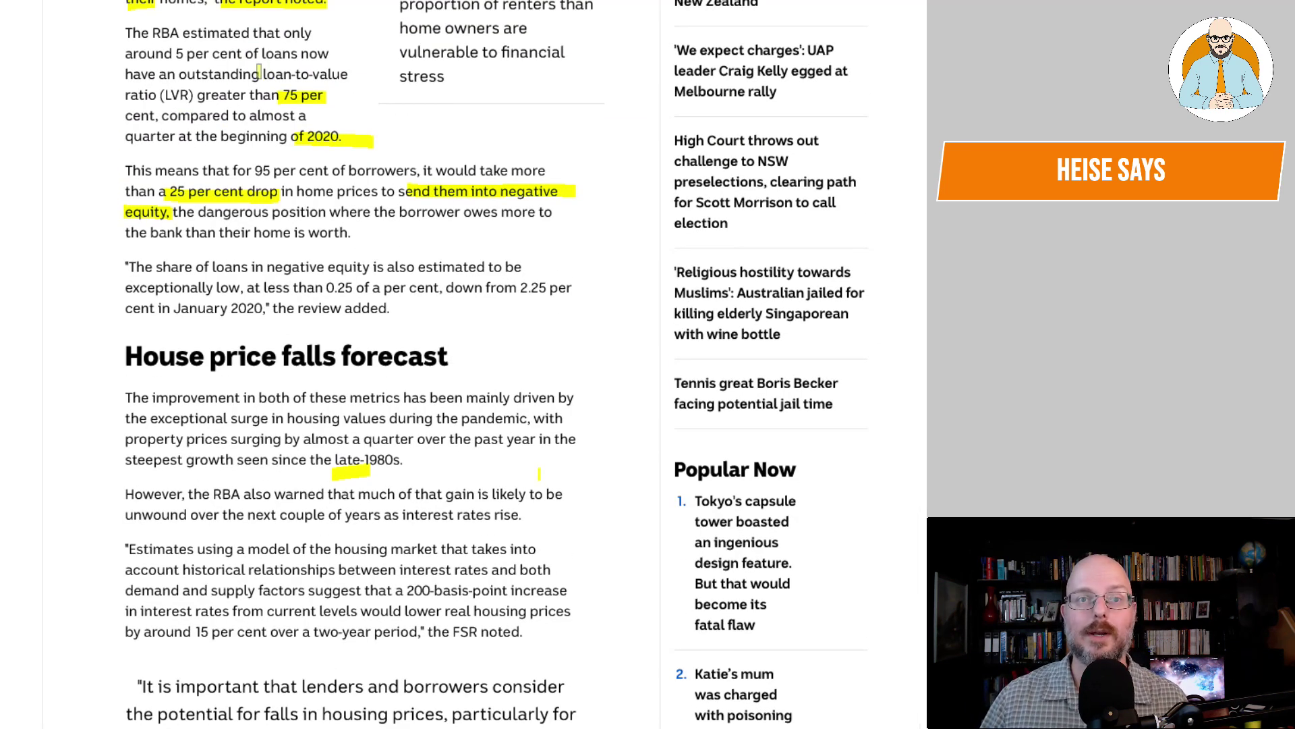
{"action": "left_click_drag", "start_coordinate": [124, 251], "coordinate": [128, 335]}
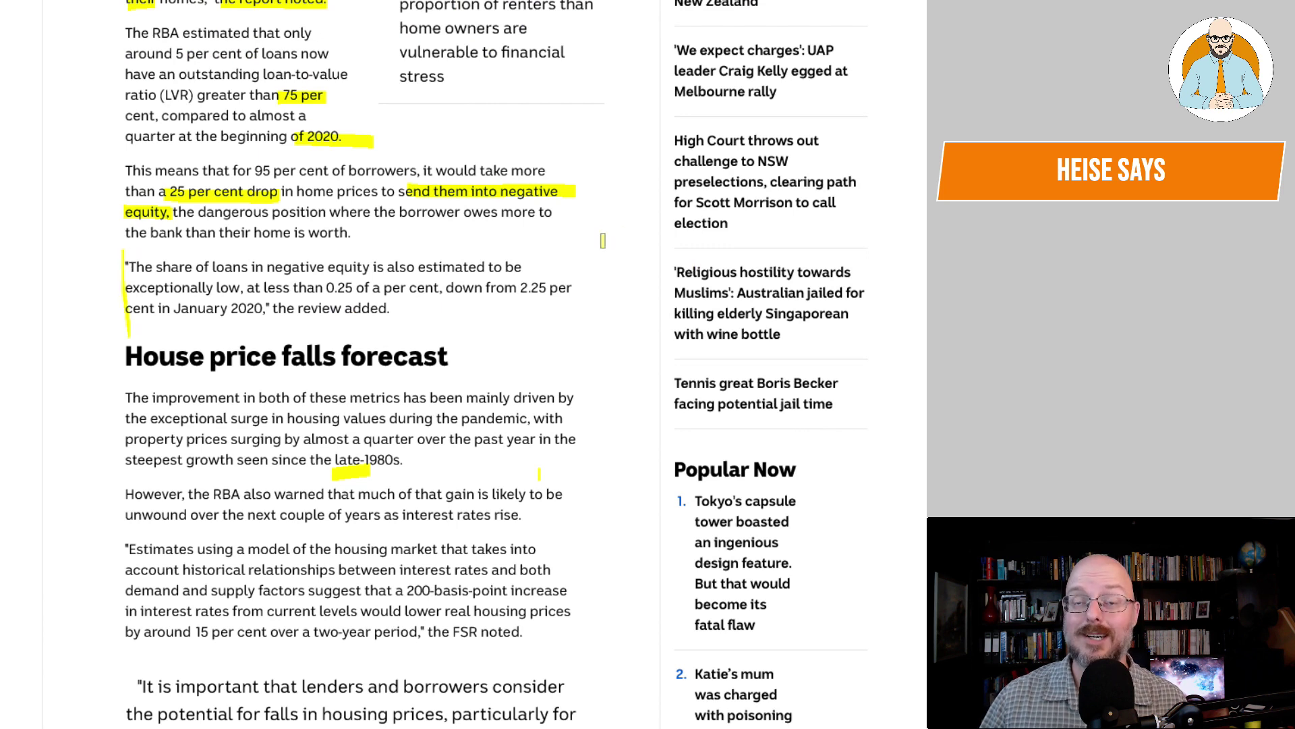
{"action": "left_click_drag", "start_coordinate": [600, 237], "coordinate": [600, 322]}
{"action": "left_click_drag", "start_coordinate": [328, 292], "coordinate": [389, 287]}
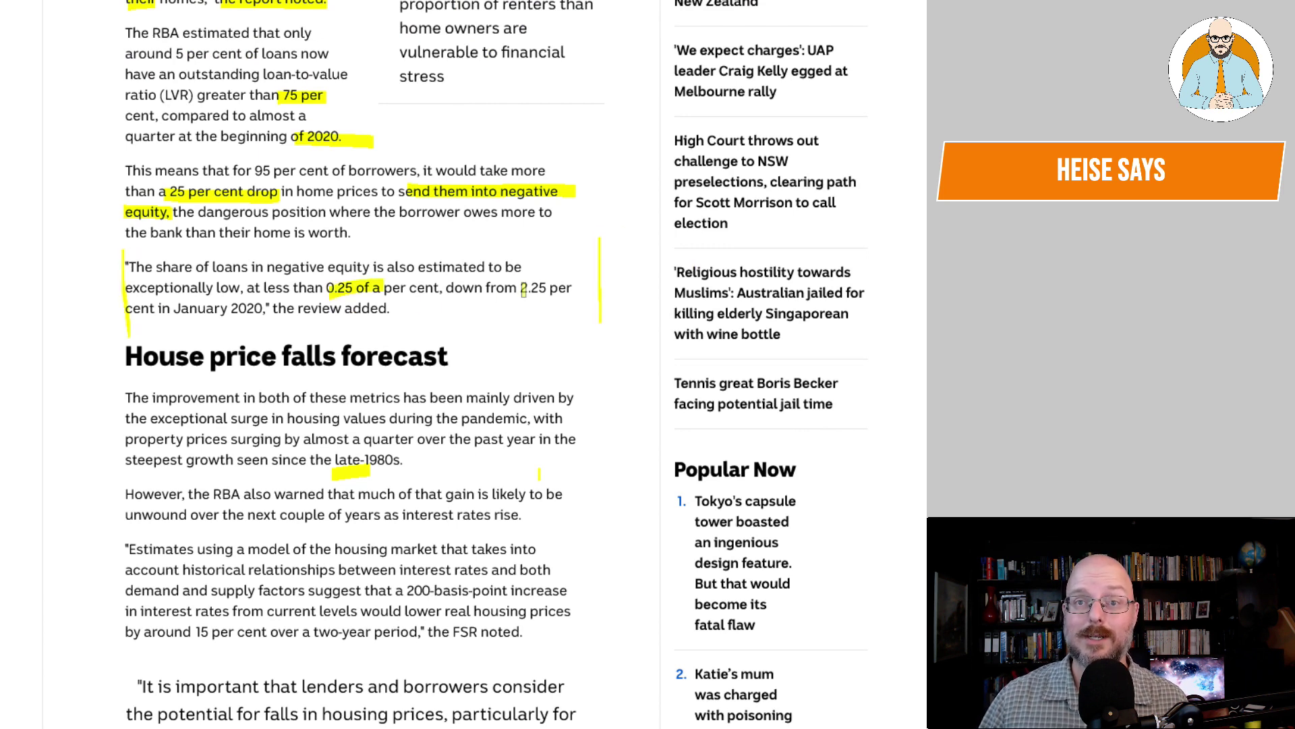
{"action": "left_click_drag", "start_coordinate": [518, 291], "coordinate": [559, 291]}
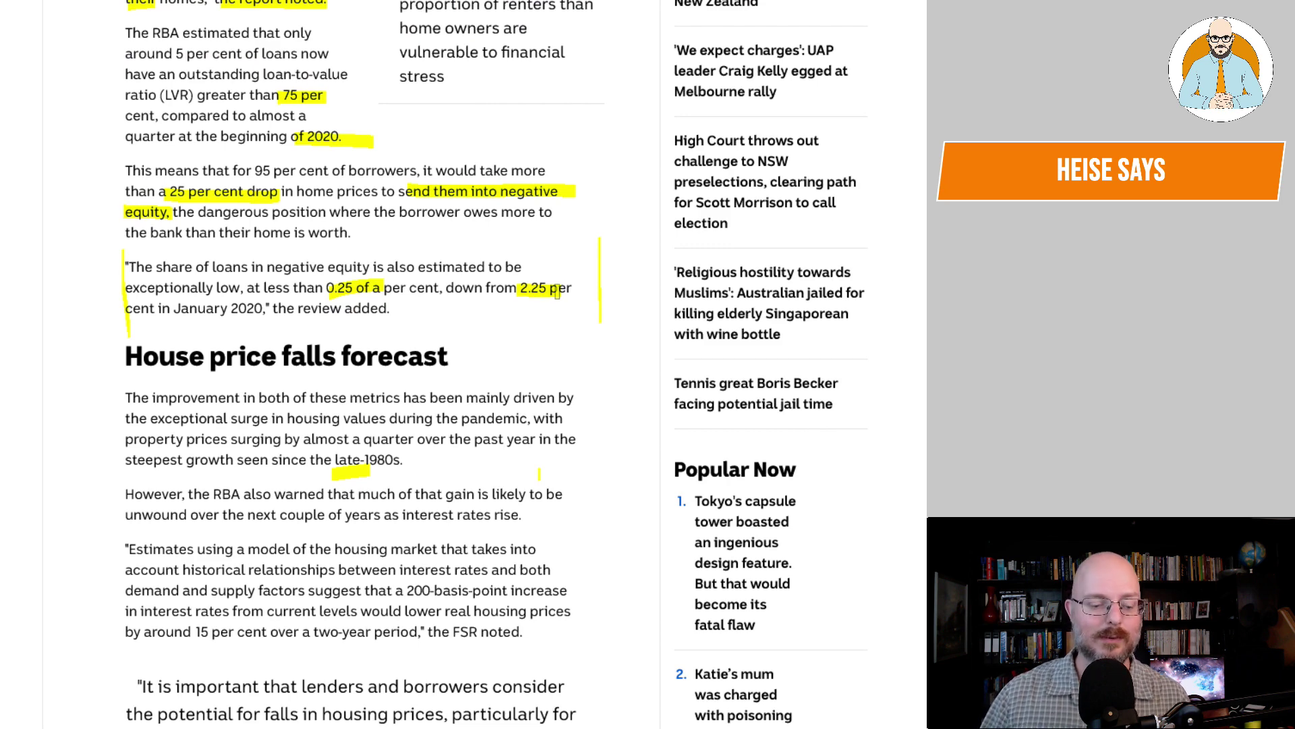
Step: Highlight the pandemic housing surge phrase and 'late-1980s', and margin-mark the RBA warning paragraphs
{"action": "scroll", "coordinate": [512, 297], "scroll_direction": "down", "scroll_amount": 3}
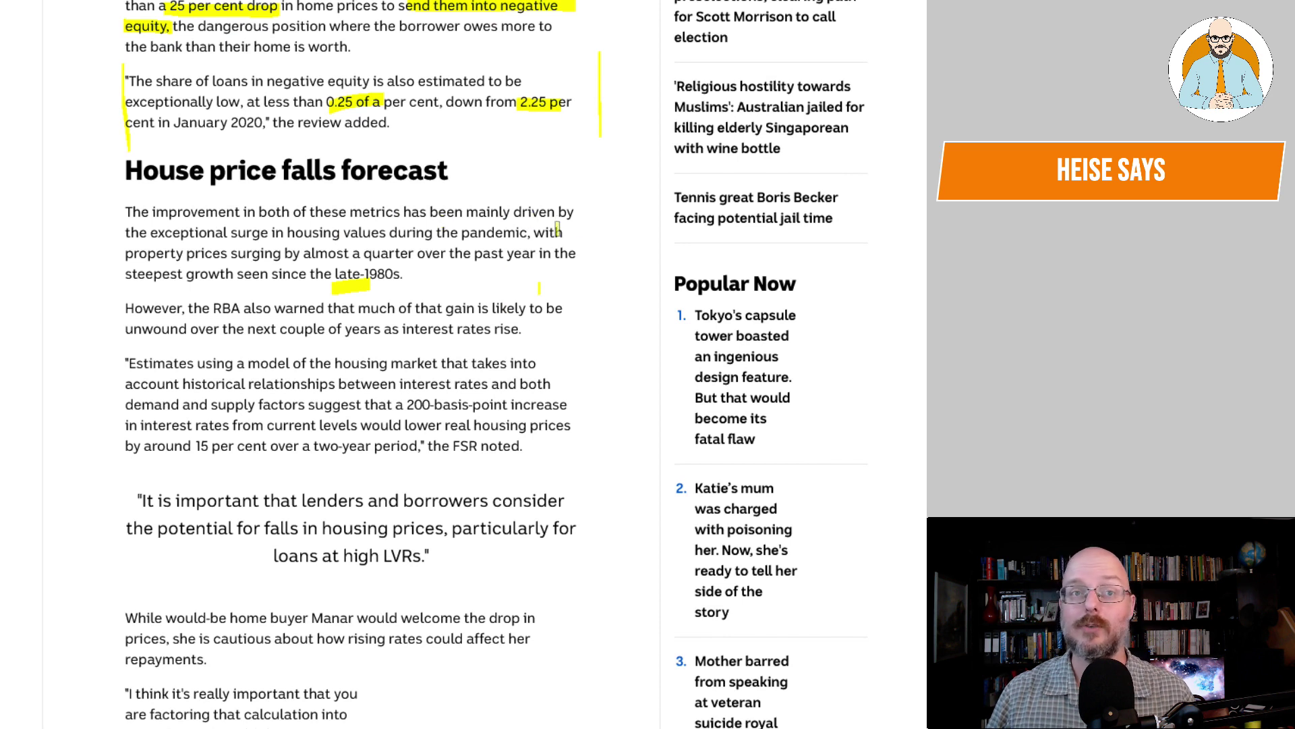
{"action": "left_click_drag", "start_coordinate": [159, 233], "coordinate": [518, 233]}
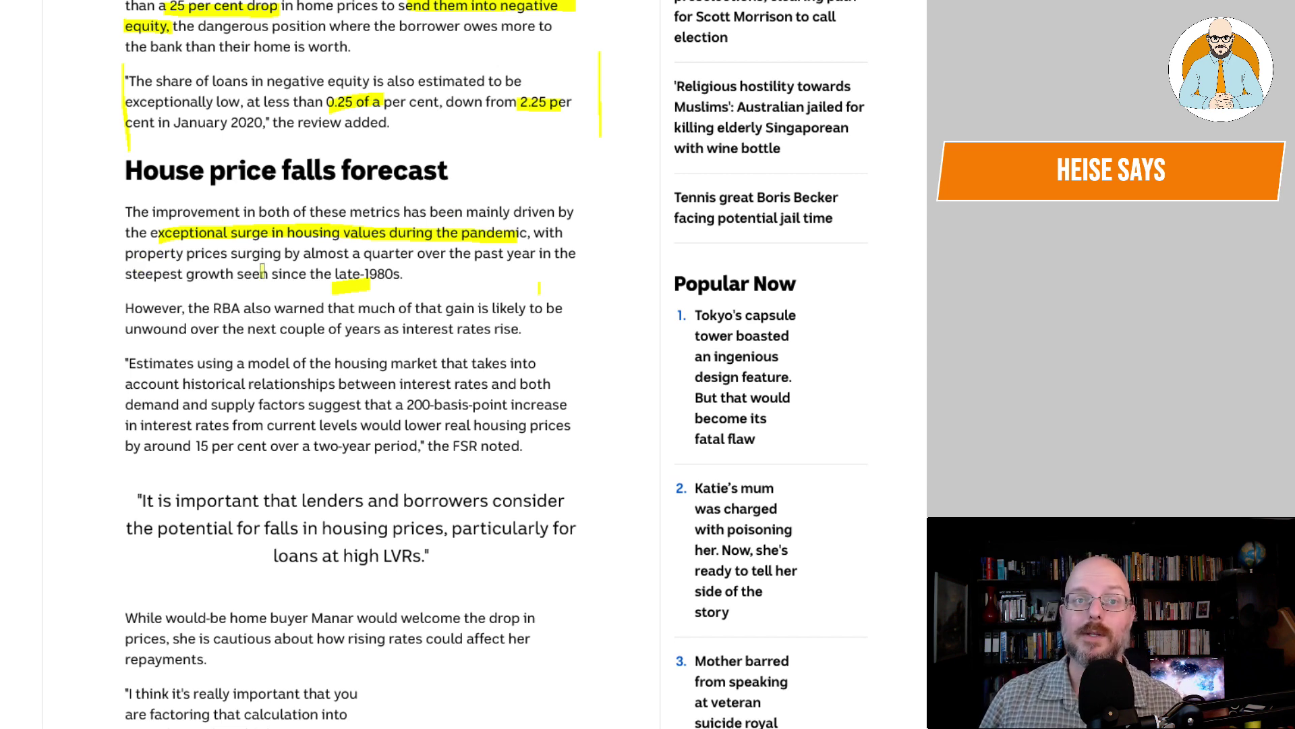
{"action": "left_click_drag", "start_coordinate": [340, 278], "coordinate": [413, 280]}
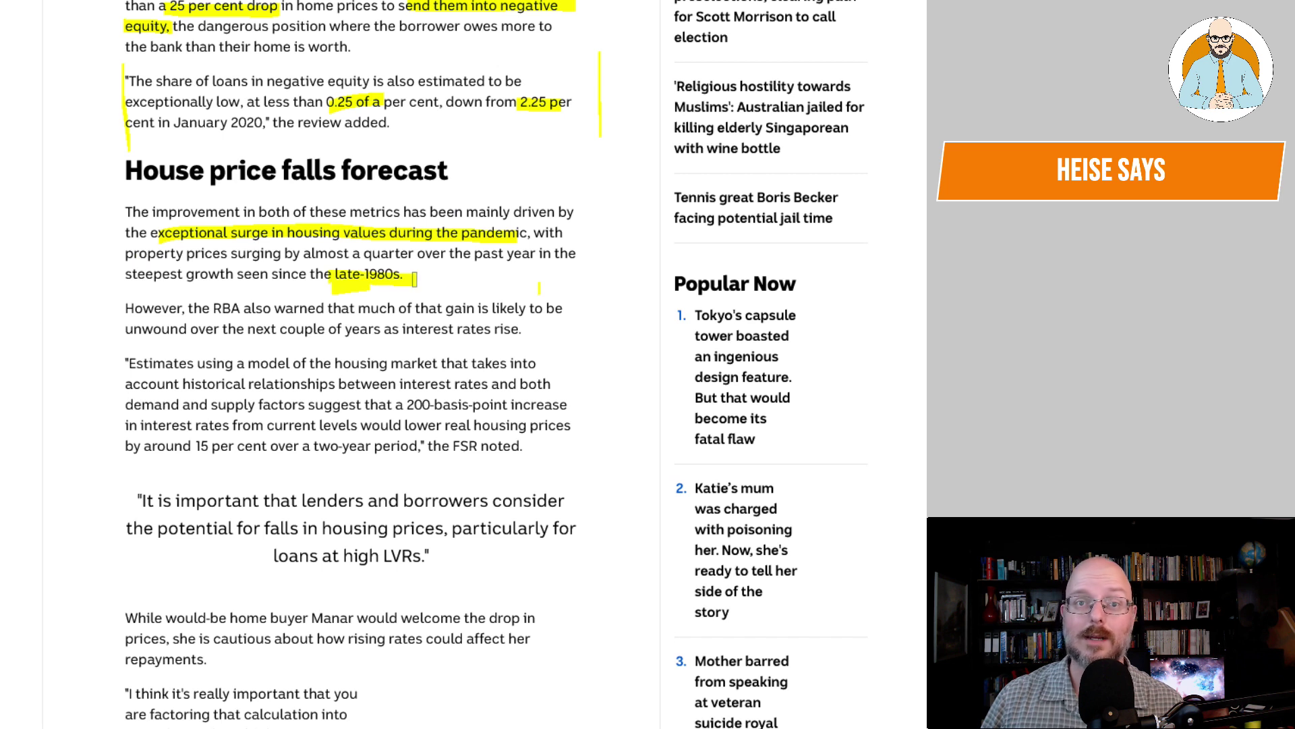
{"action": "left_click_drag", "start_coordinate": [113, 286], "coordinate": [106, 371]}
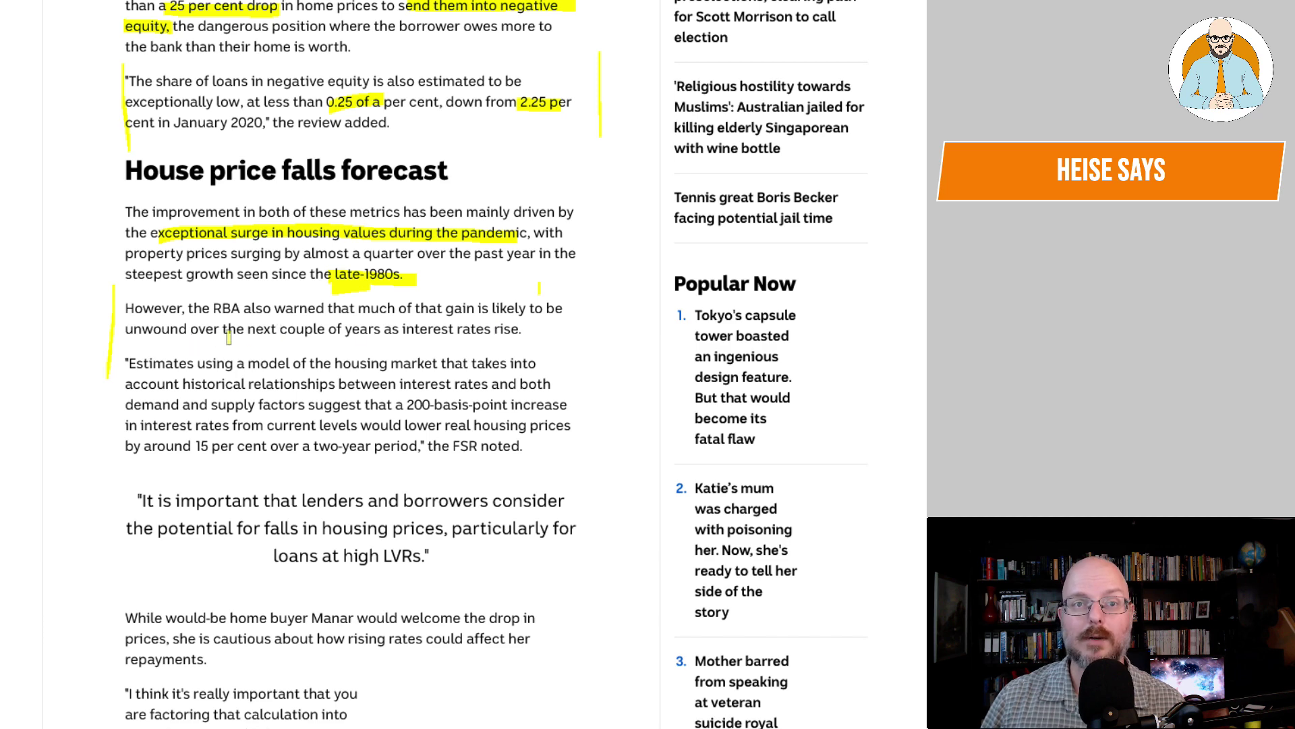
{"action": "left_click_drag", "start_coordinate": [575, 343], "coordinate": [579, 290]}
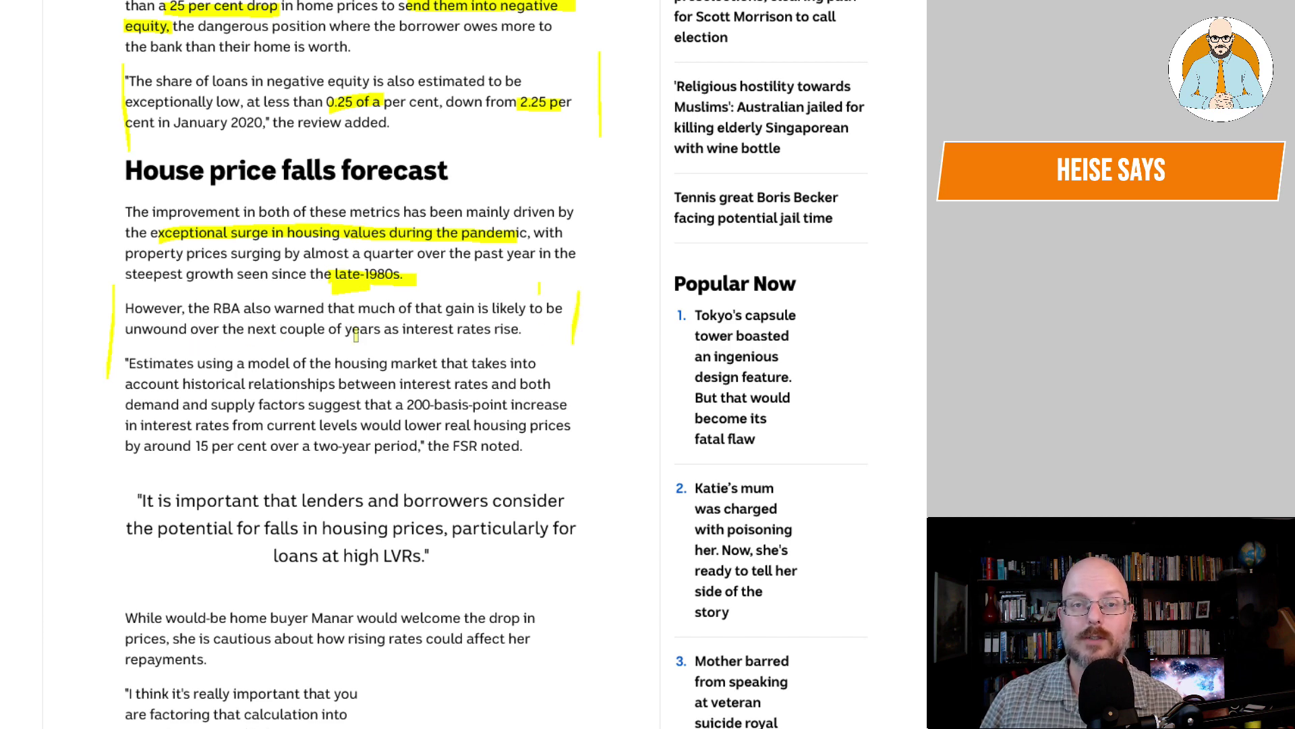
Step: Highlight '200-basis-point increase', '15 per cent over a' and 'the FSR noted.', marking the margin
{"action": "scroll", "coordinate": [355, 334], "scroll_direction": "down", "scroll_amount": 1}
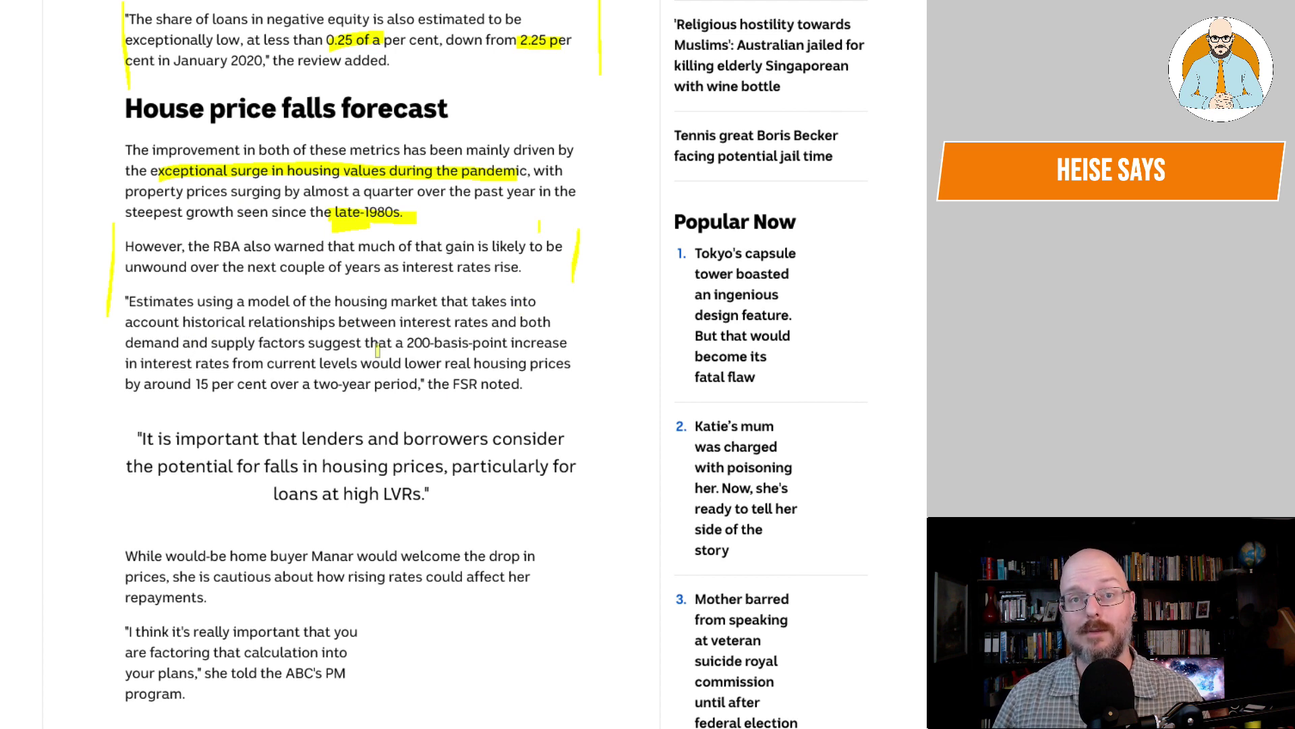
{"action": "left_click_drag", "start_coordinate": [410, 345], "coordinate": [585, 345]}
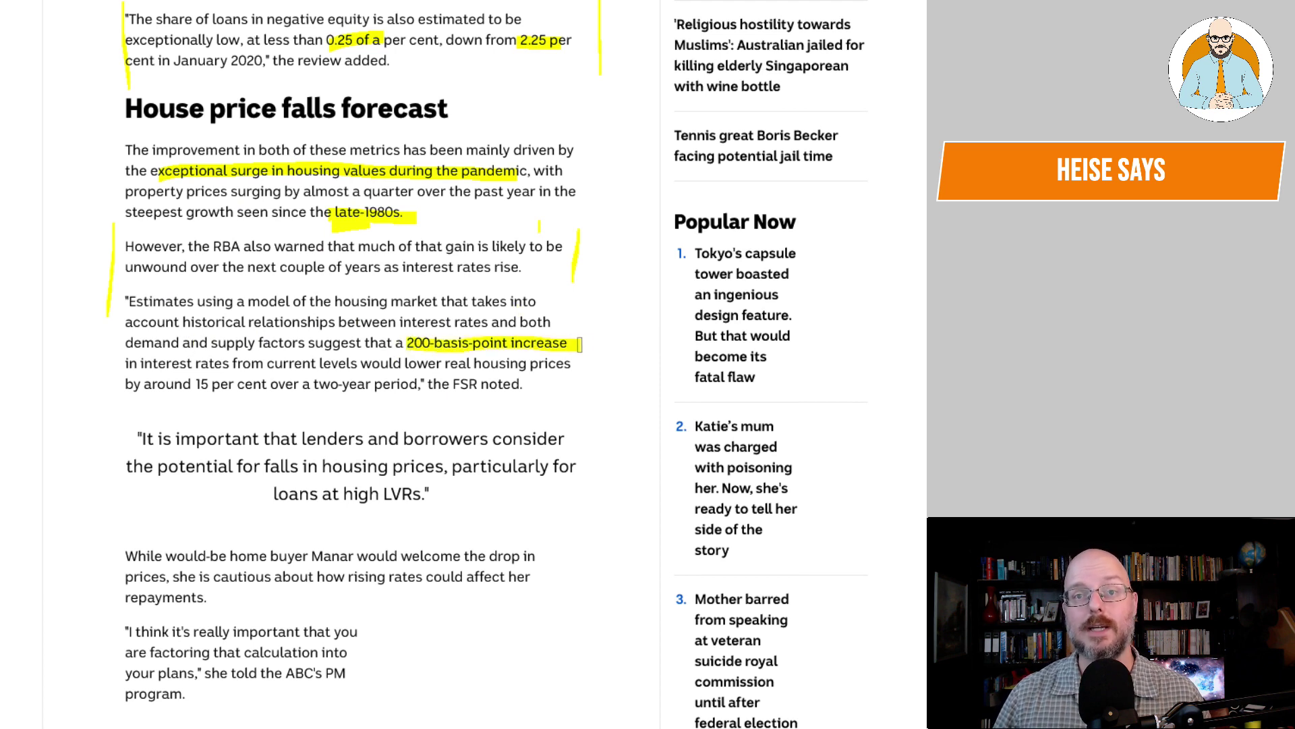
{"action": "left_click_drag", "start_coordinate": [112, 358], "coordinate": [107, 399]}
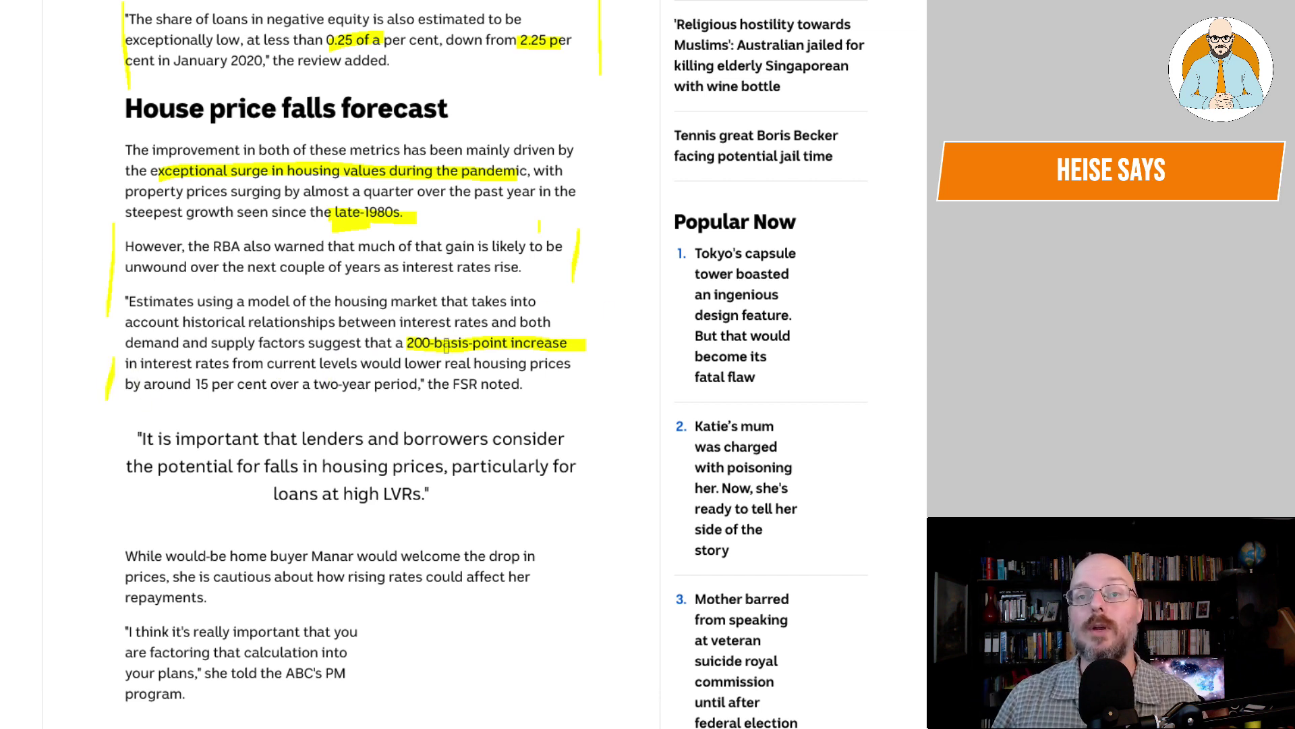
{"action": "left_click_drag", "start_coordinate": [191, 384], "coordinate": [316, 385]}
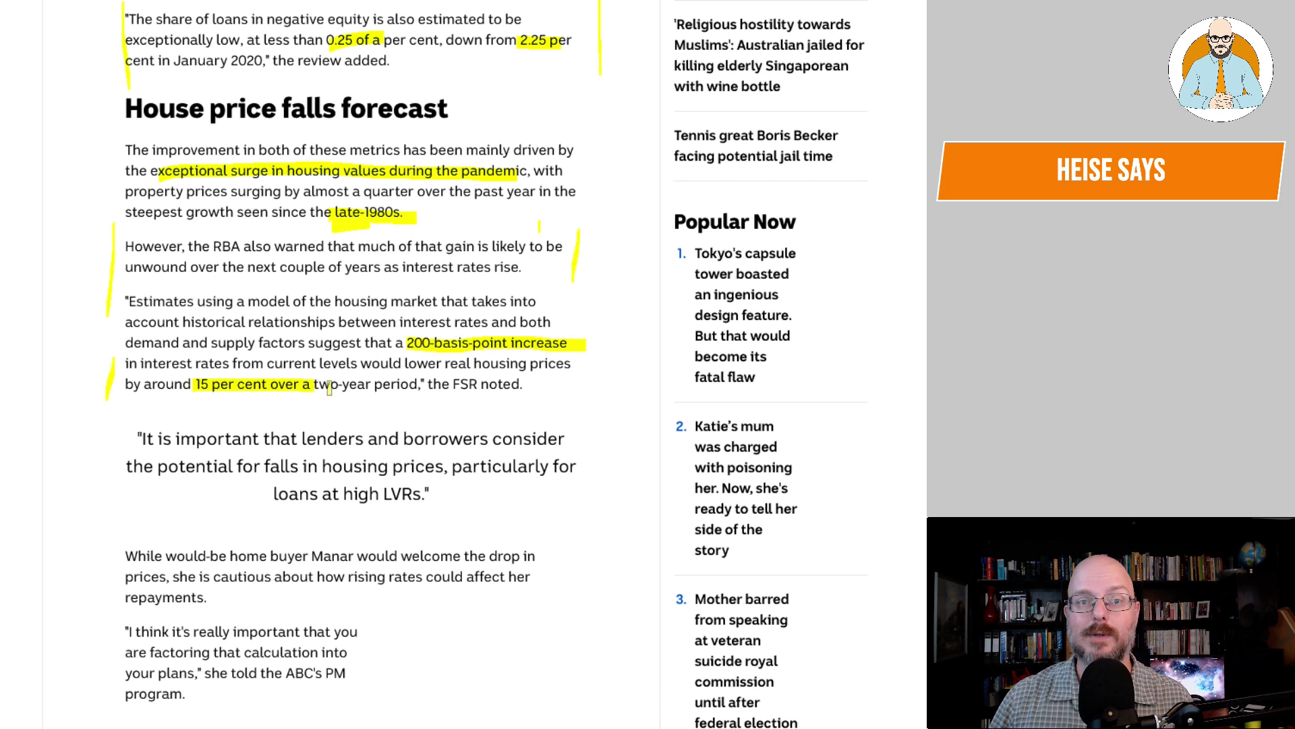
{"action": "left_click_drag", "start_coordinate": [425, 384], "coordinate": [545, 385]}
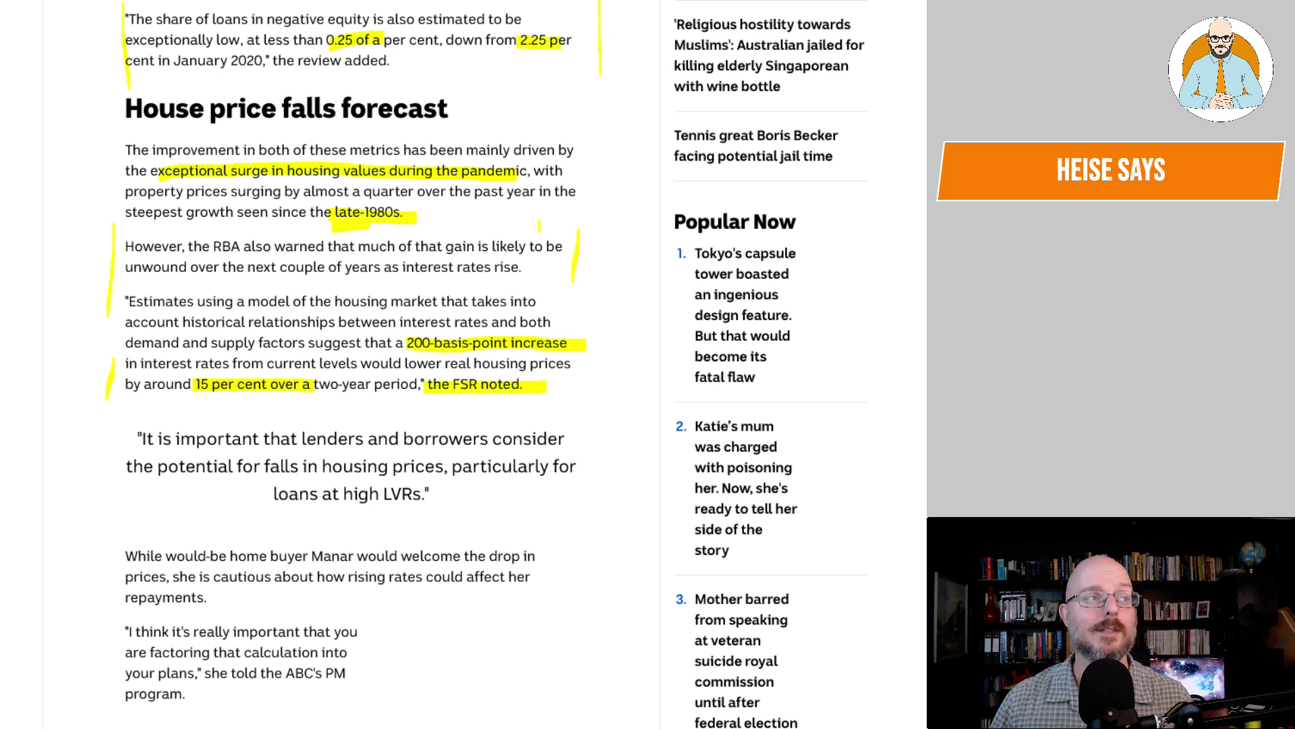
{"action": "key", "text": "alt+Tab"}
Step: Change the D2 fall from 15% to 7.5%, cutting Sydney to $1,450,030, then return to the article
{"action": "left_click", "coordinate": [403, 233]}
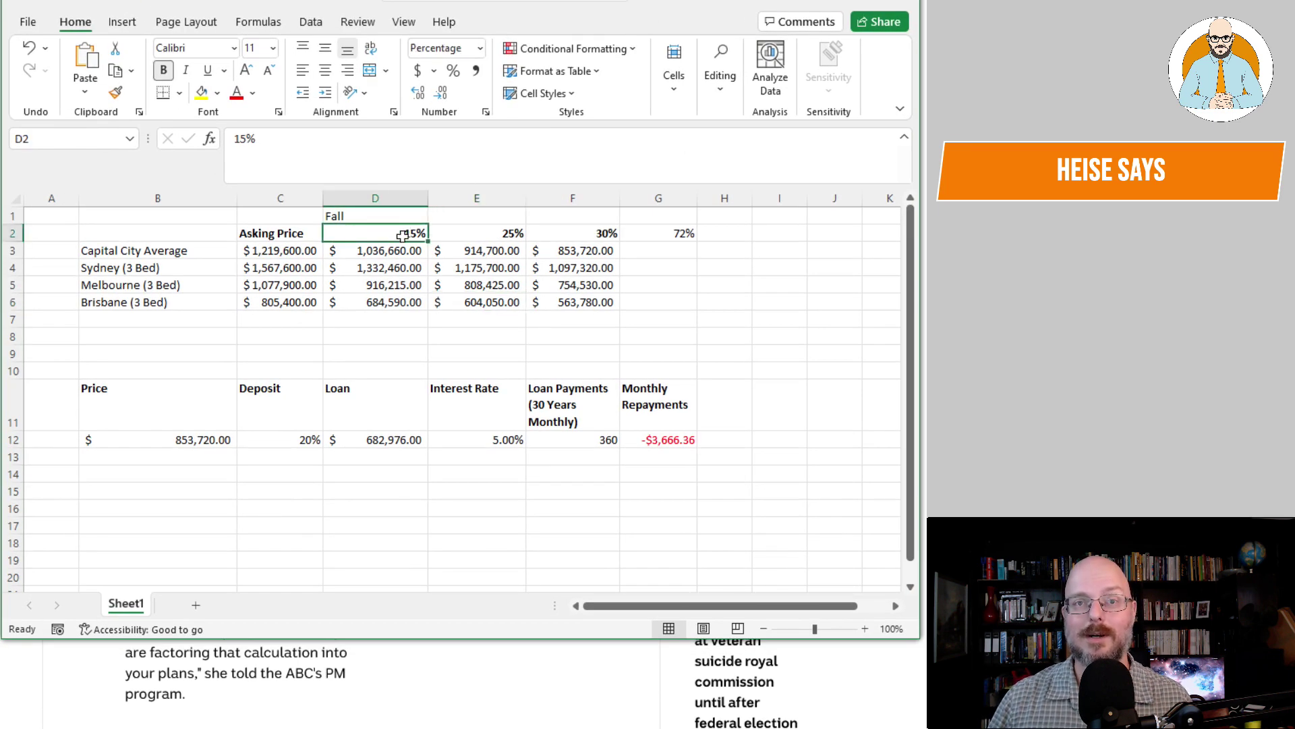
{"action": "type", "text": "7.5"}
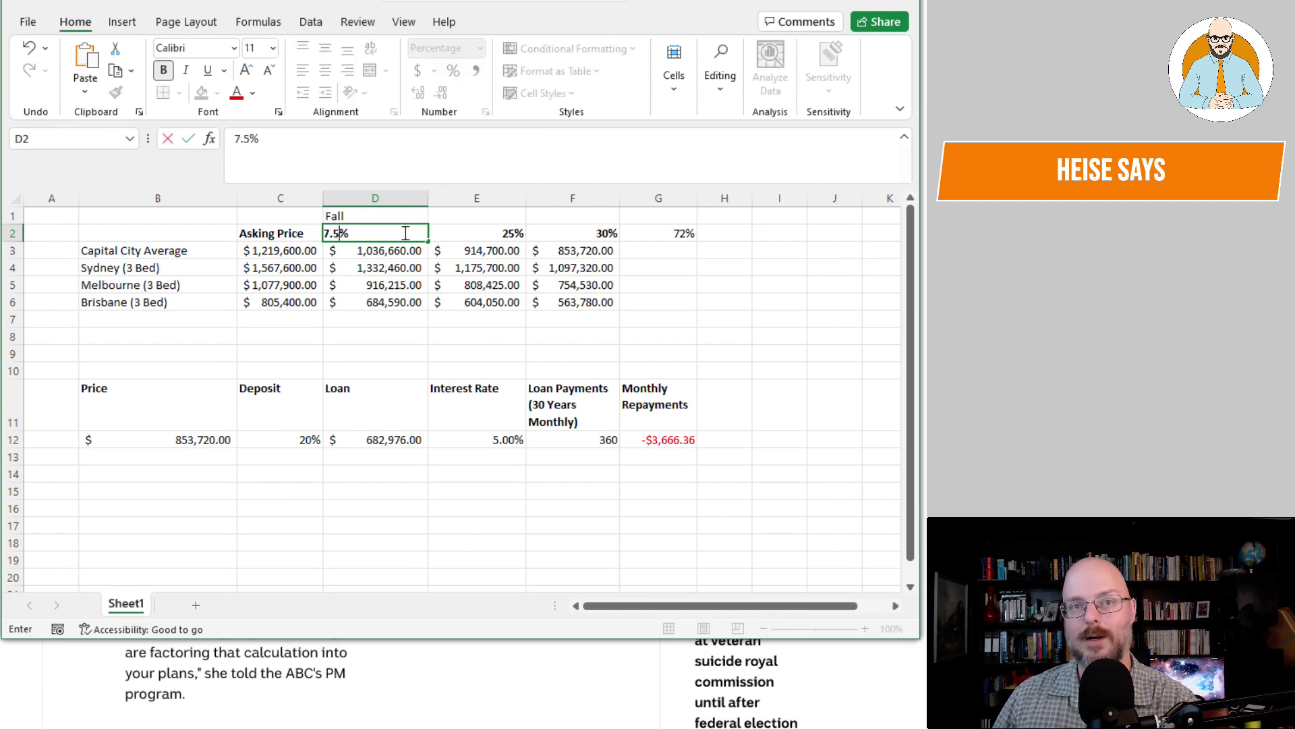
{"action": "key", "text": "Return"}
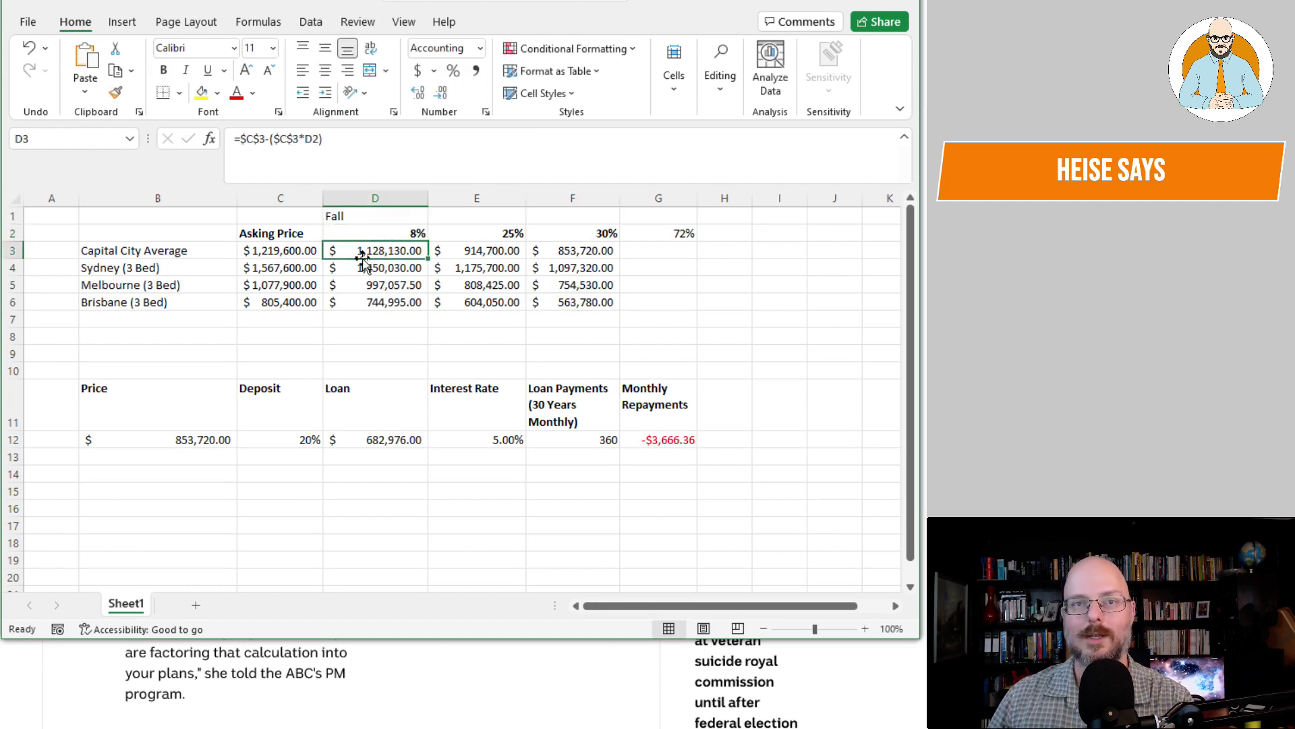
{"action": "left_click", "coordinate": [414, 230]}
{"action": "key", "text": "Down"}
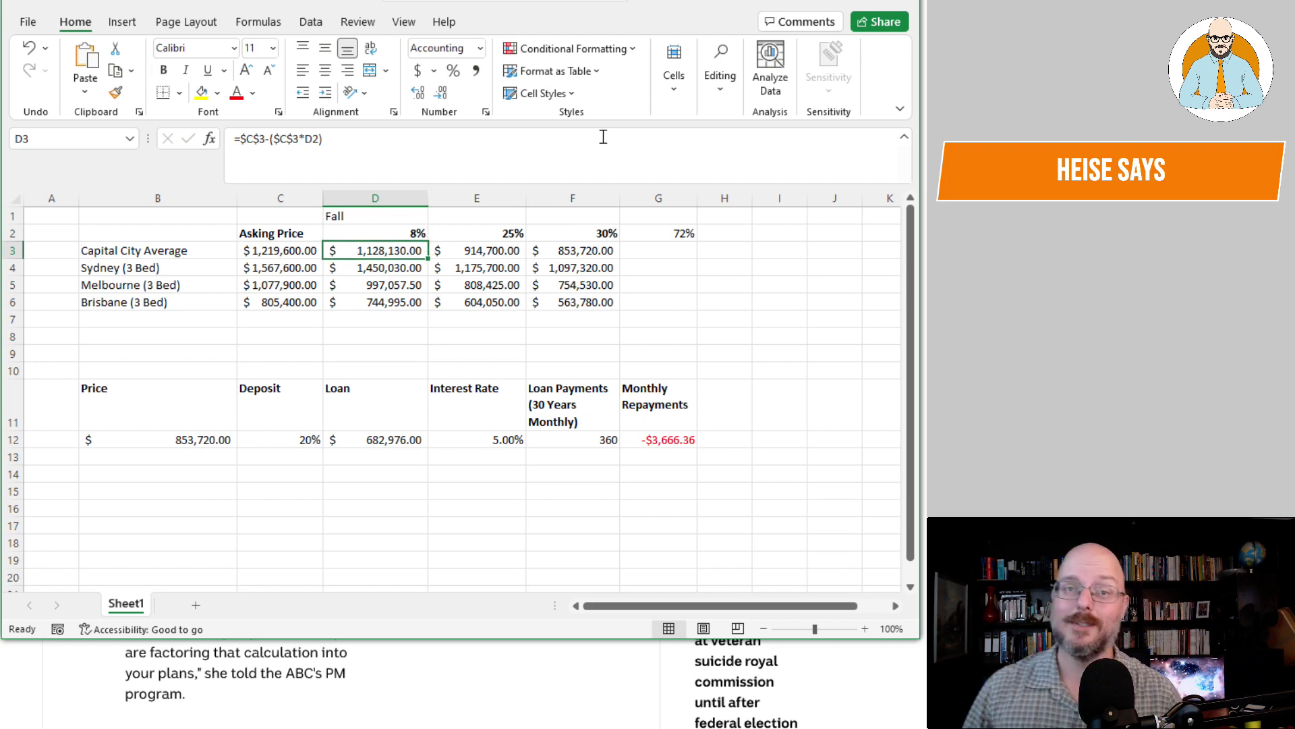
{"action": "key", "text": "alt+Tab"}
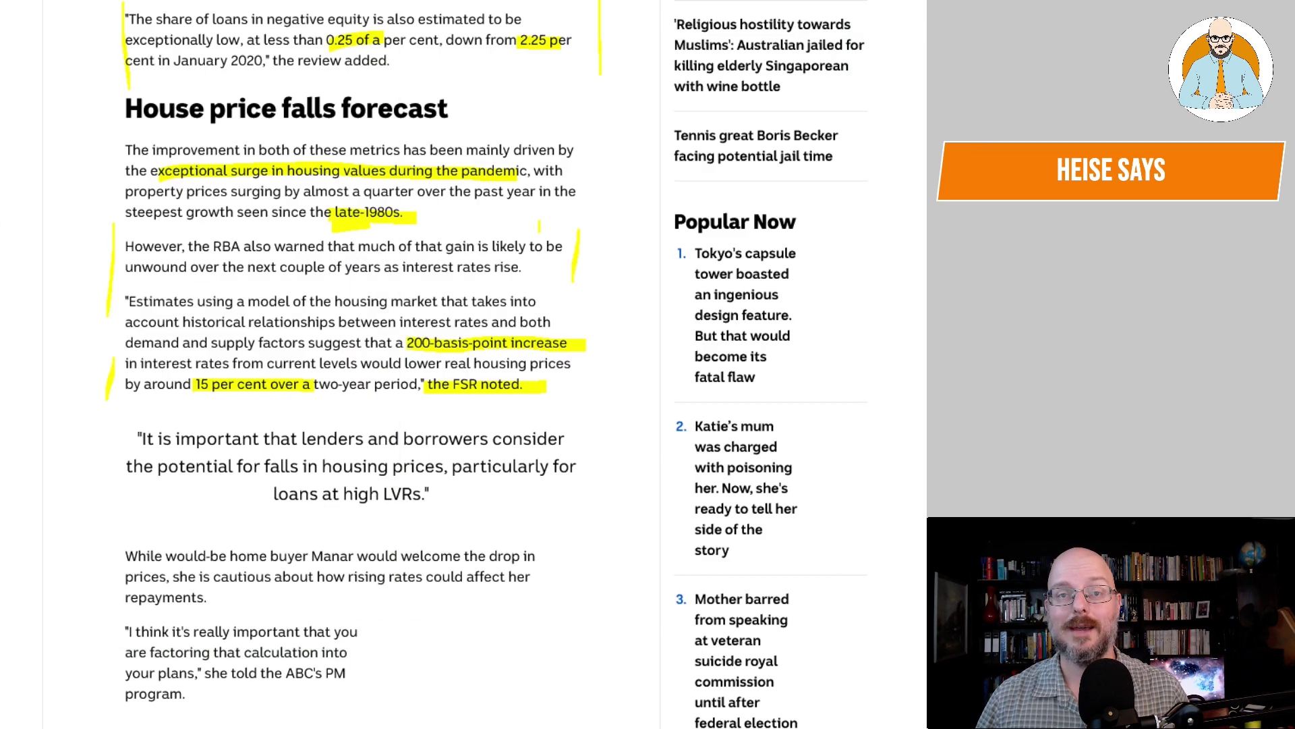
Step: Draw yellow strokes left and right of the lenders-and-borrowers pull-quote and highlight 'at high LVRs.'
{"action": "scroll", "coordinate": [365, 403], "scroll_direction": "down", "scroll_amount": 2}
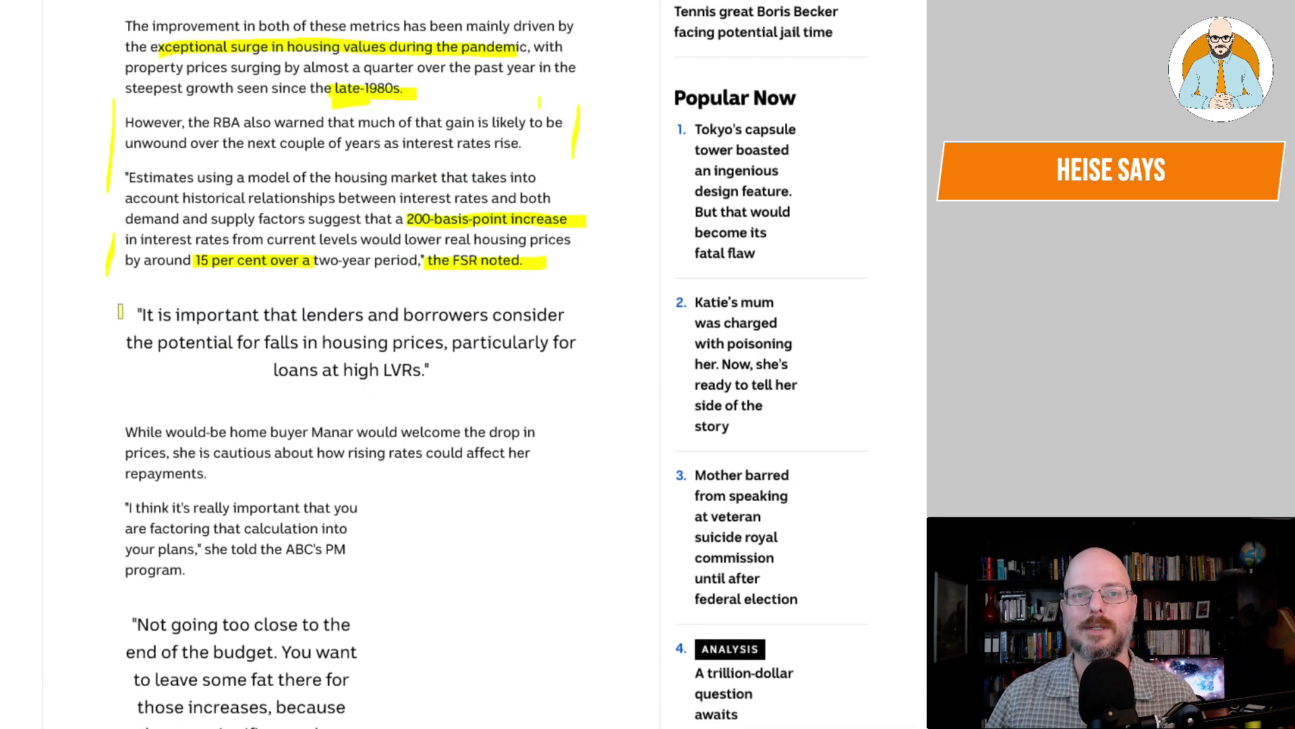
{"action": "left_click_drag", "start_coordinate": [123, 288], "coordinate": [122, 388]}
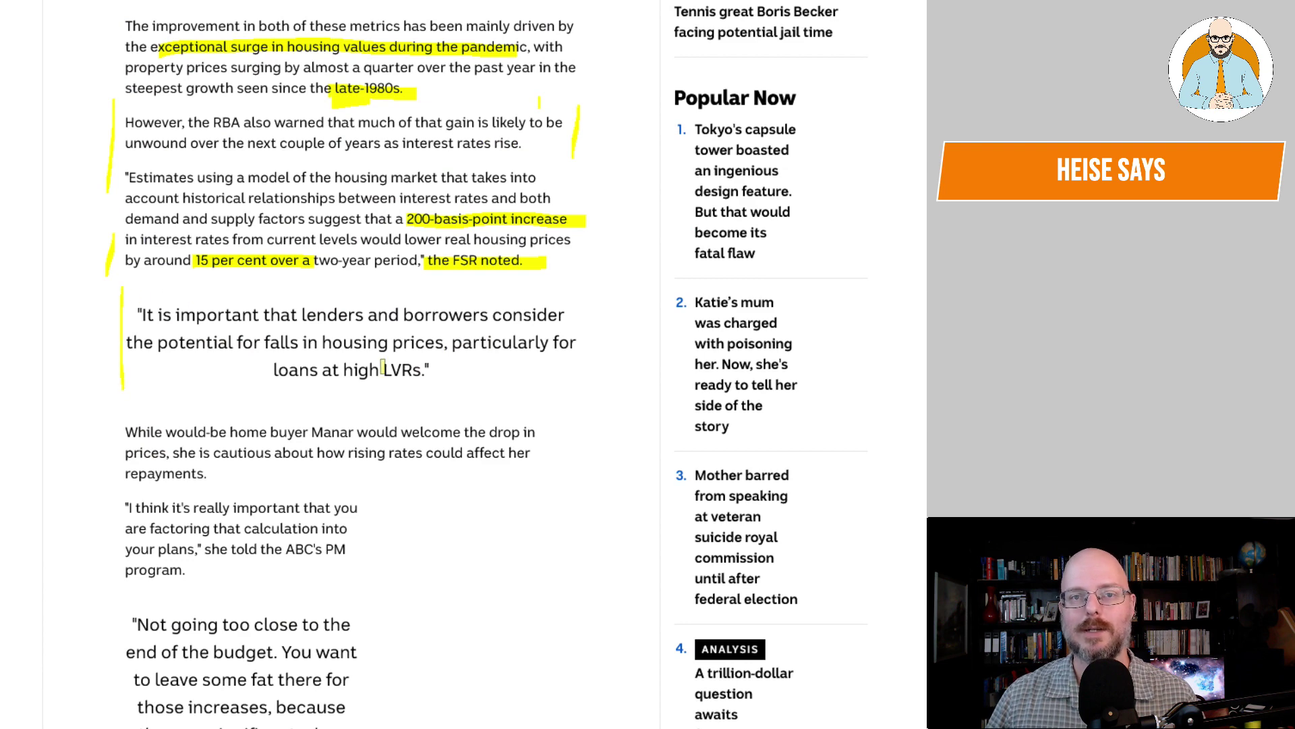
{"action": "left_click_drag", "start_coordinate": [594, 387], "coordinate": [585, 242]}
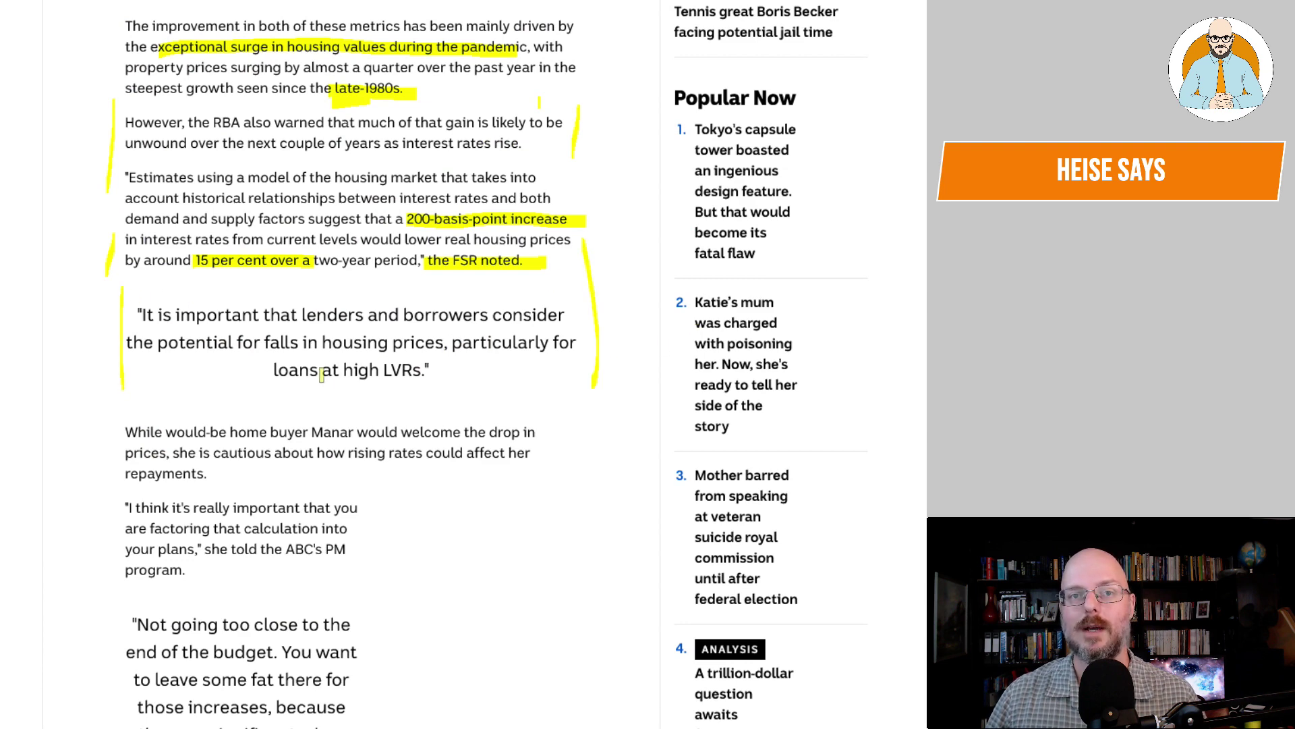
{"action": "left_click_drag", "start_coordinate": [322, 373], "coordinate": [451, 370]}
{"action": "scroll", "coordinate": [452, 370], "scroll_direction": "down", "scroll_amount": 3}
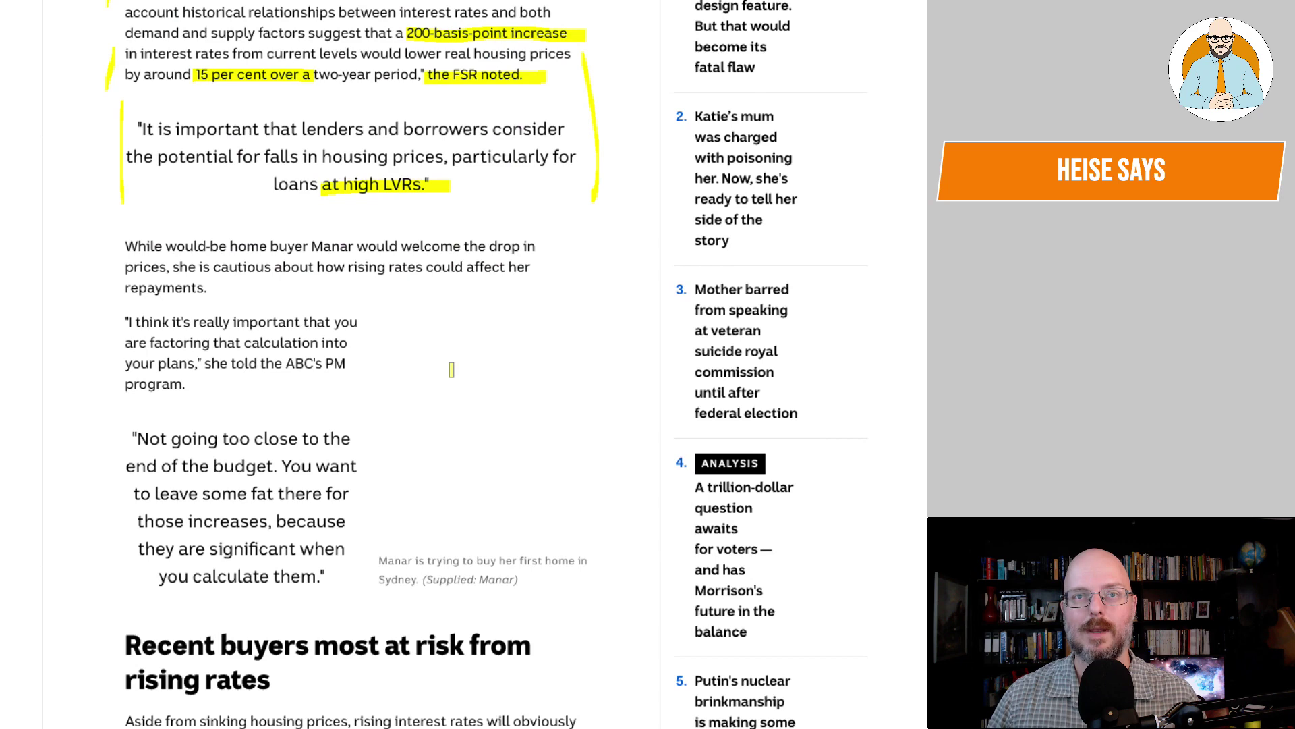
{"action": "scroll", "coordinate": [452, 369], "scroll_direction": "up", "scroll_amount": 3}
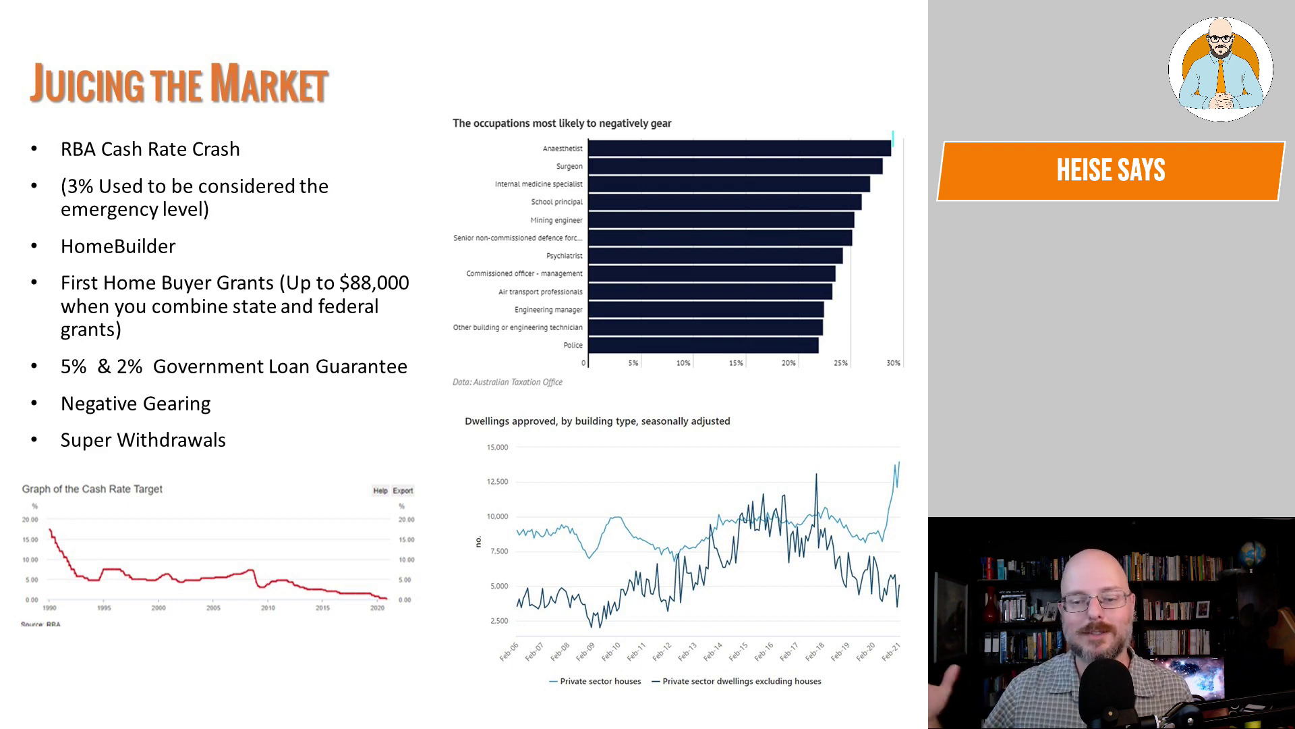
Step: Advance past the 'Juicing the Market' slide back to the highlighted ABC News article
{"action": "key", "text": "Right"}
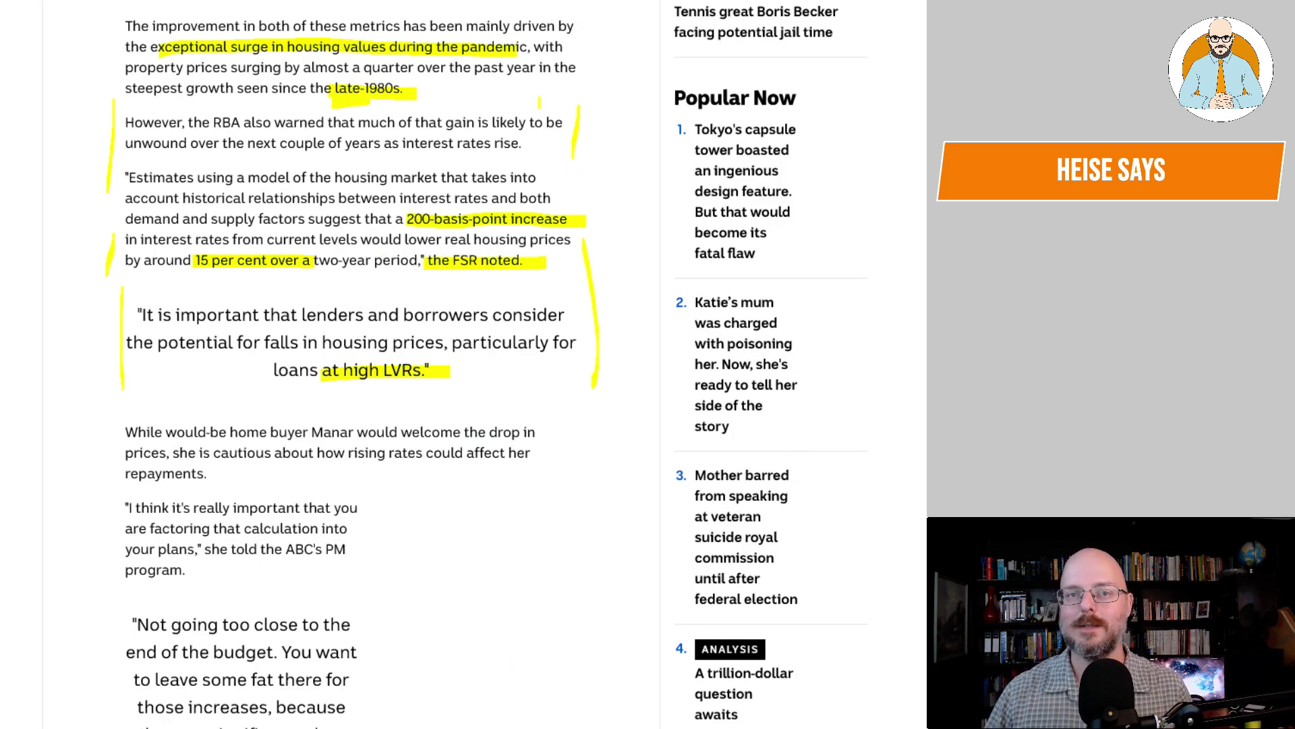
Step: Mark the Manar paragraph's margin and bracket the budget quote on both sides
{"action": "scroll", "coordinate": [101, 402], "scroll_direction": "down", "scroll_amount": 2}
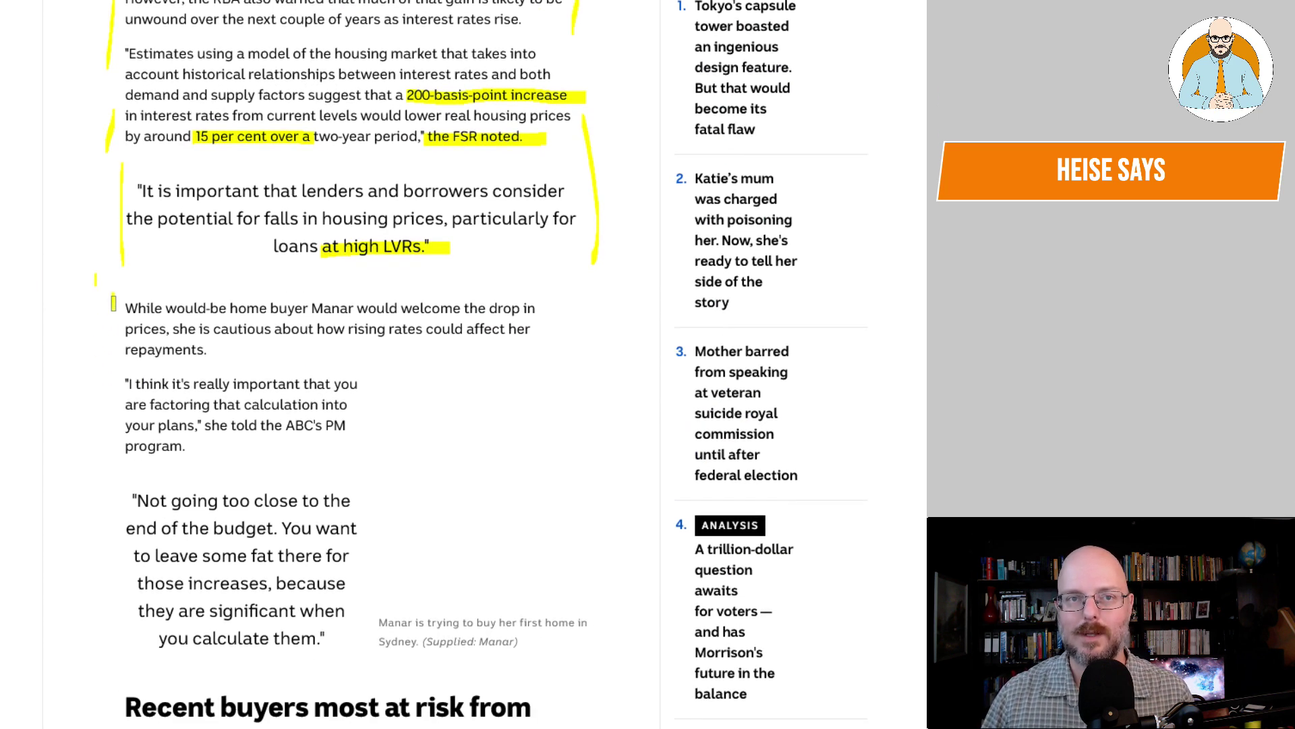
{"action": "left_click_drag", "start_coordinate": [113, 297], "coordinate": [101, 413]}
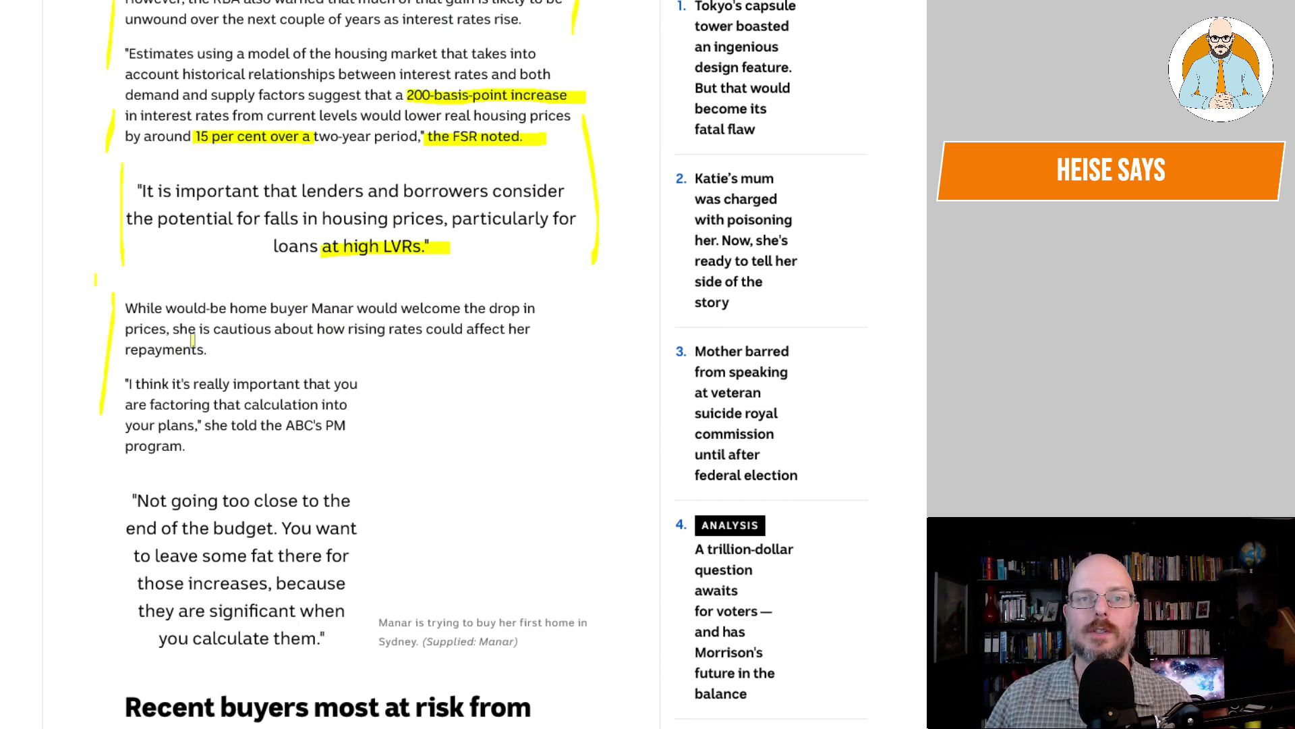
{"action": "scroll", "coordinate": [472, 350], "scroll_direction": "down", "scroll_amount": 2}
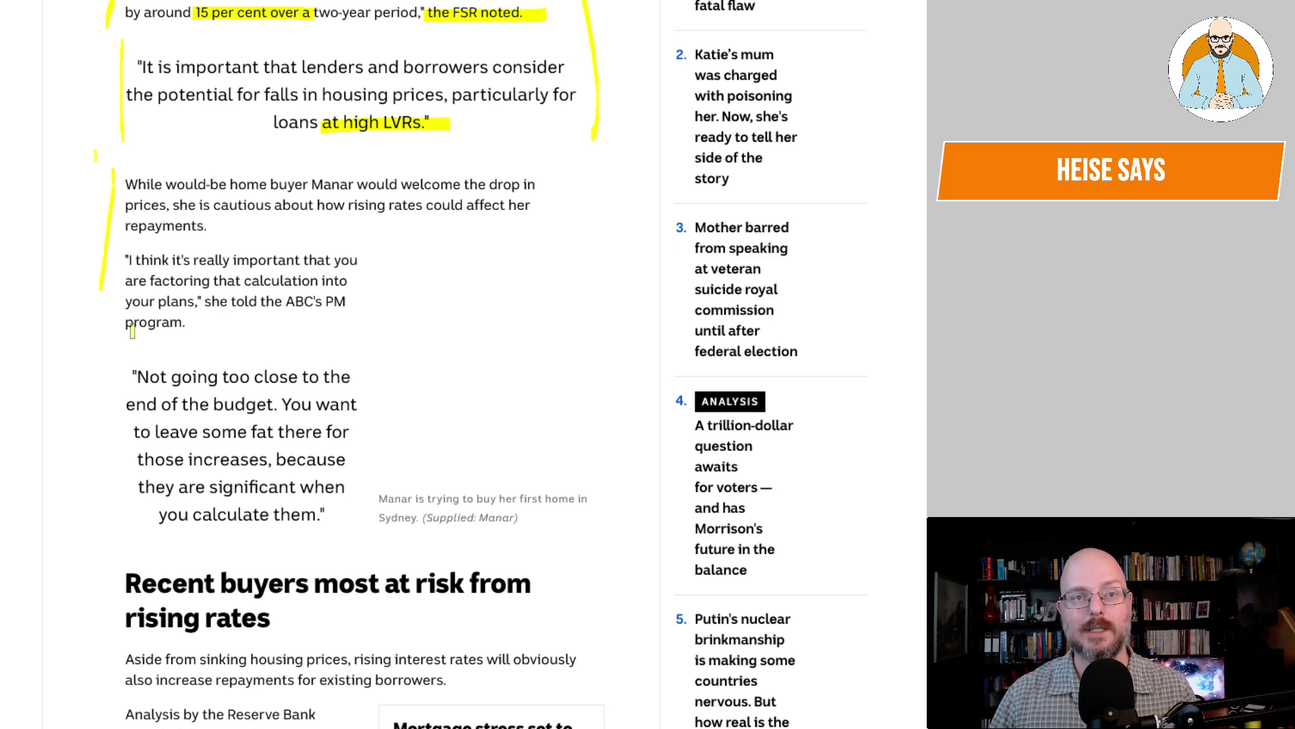
{"action": "scroll", "coordinate": [332, 288], "scroll_direction": "down", "scroll_amount": 1}
{"action": "scroll", "coordinate": [332, 288], "scroll_direction": "down", "scroll_amount": 2}
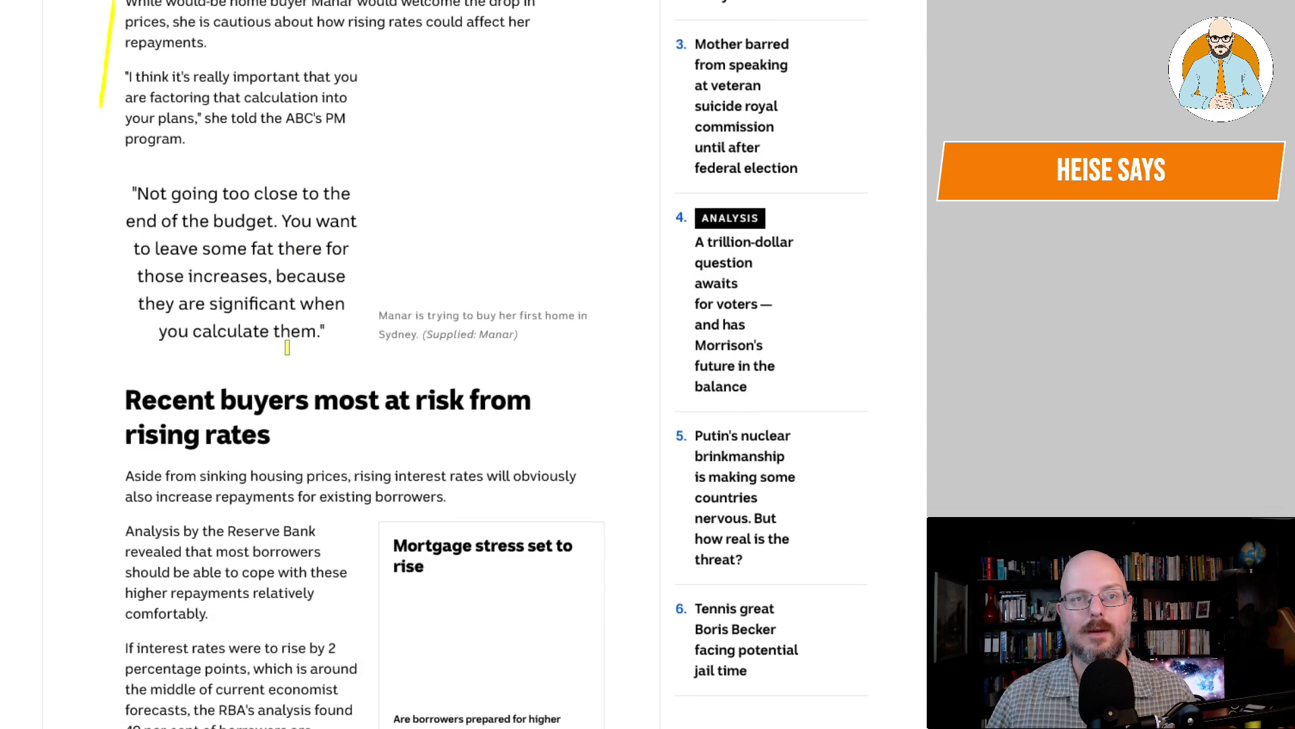
{"action": "left_click_drag", "start_coordinate": [122, 187], "coordinate": [131, 308]}
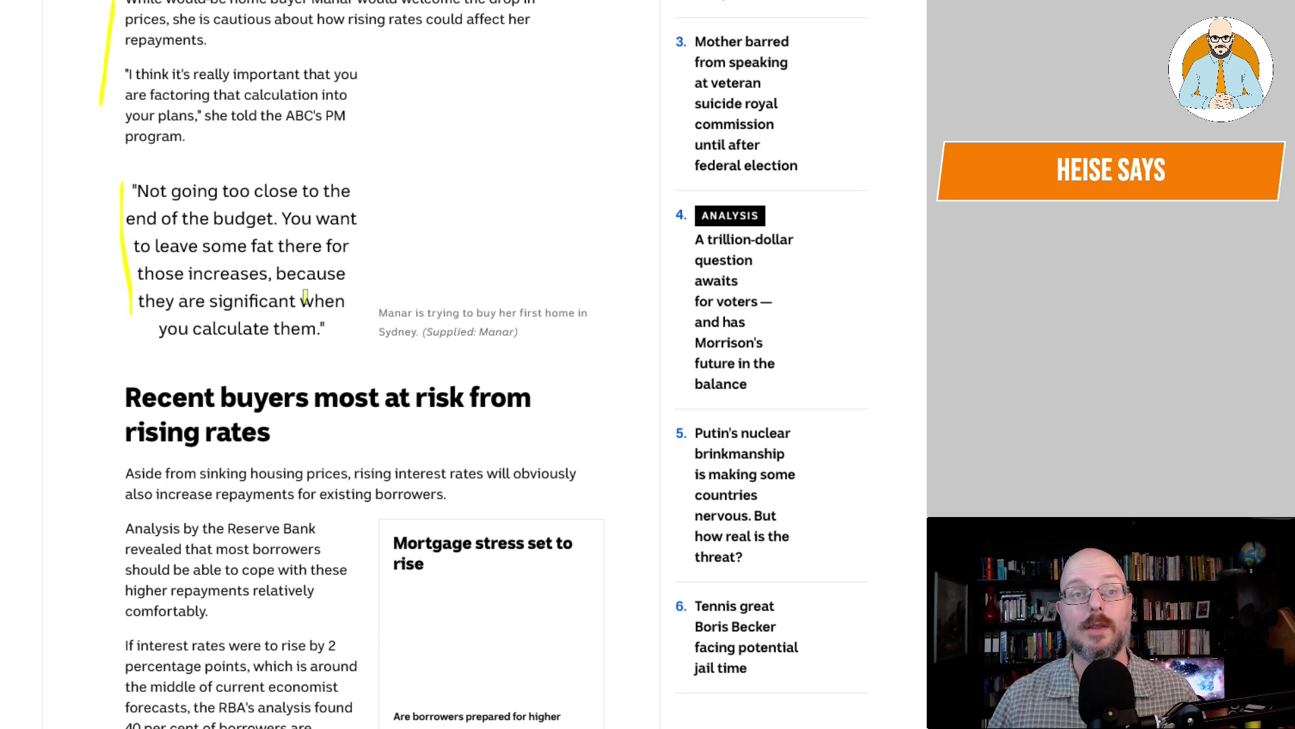
{"action": "left_click_drag", "start_coordinate": [360, 331], "coordinate": [393, 129]}
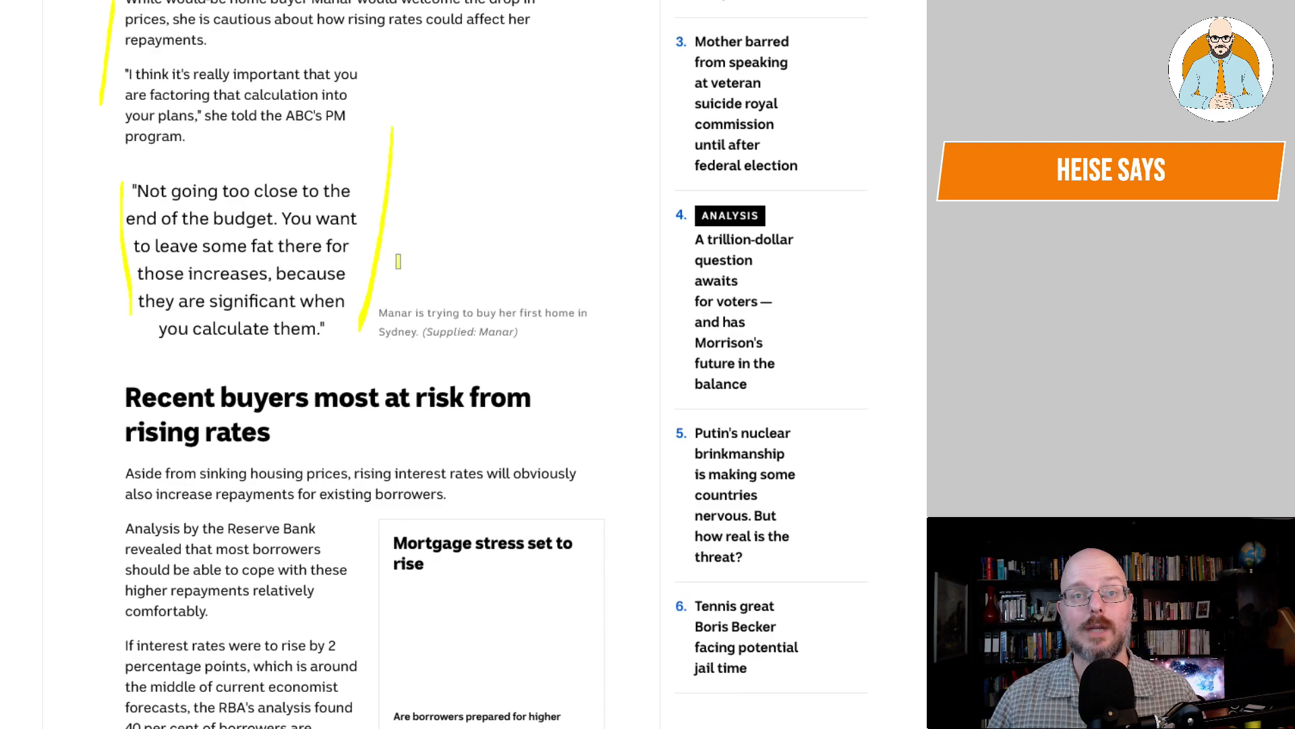
Step: Bracket the Recent buyers section and highlight the phrase about sinking housing prices
{"action": "scroll", "coordinate": [398, 261], "scroll_direction": "down", "scroll_amount": 2}
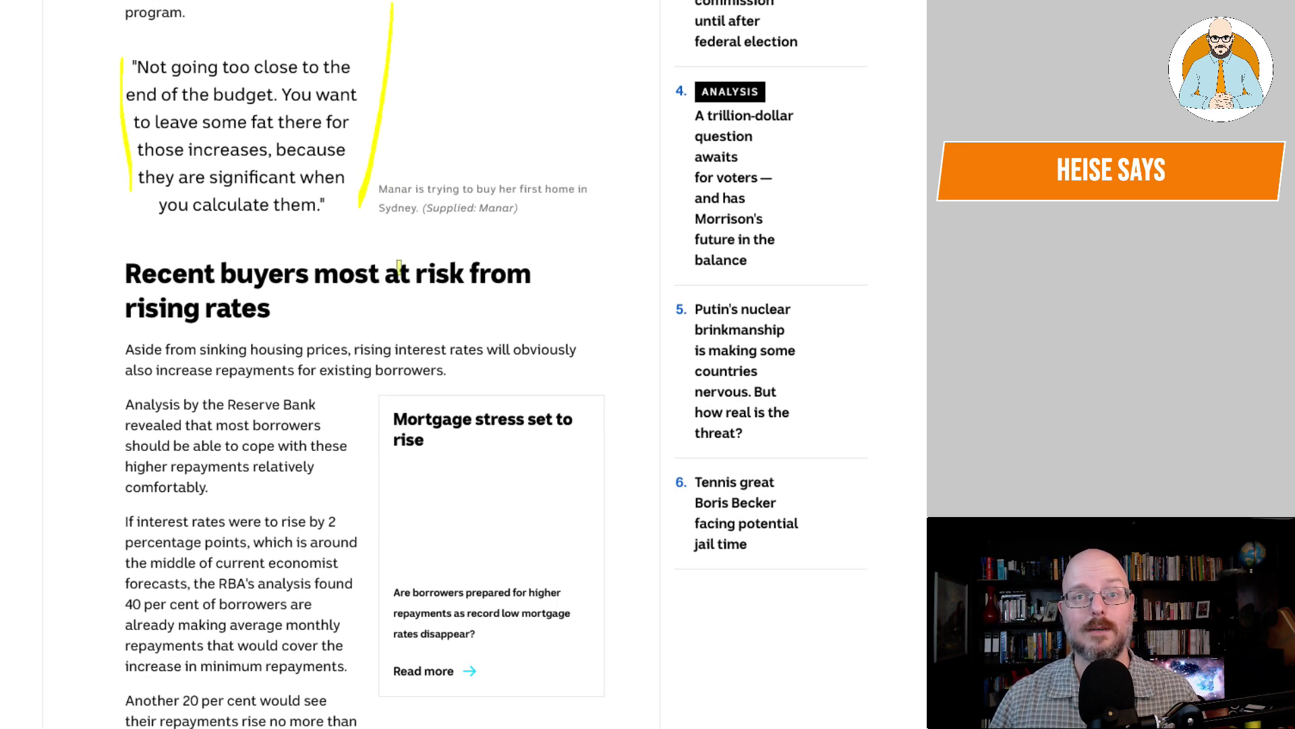
{"action": "scroll", "coordinate": [398, 269], "scroll_direction": "up", "scroll_amount": 7}
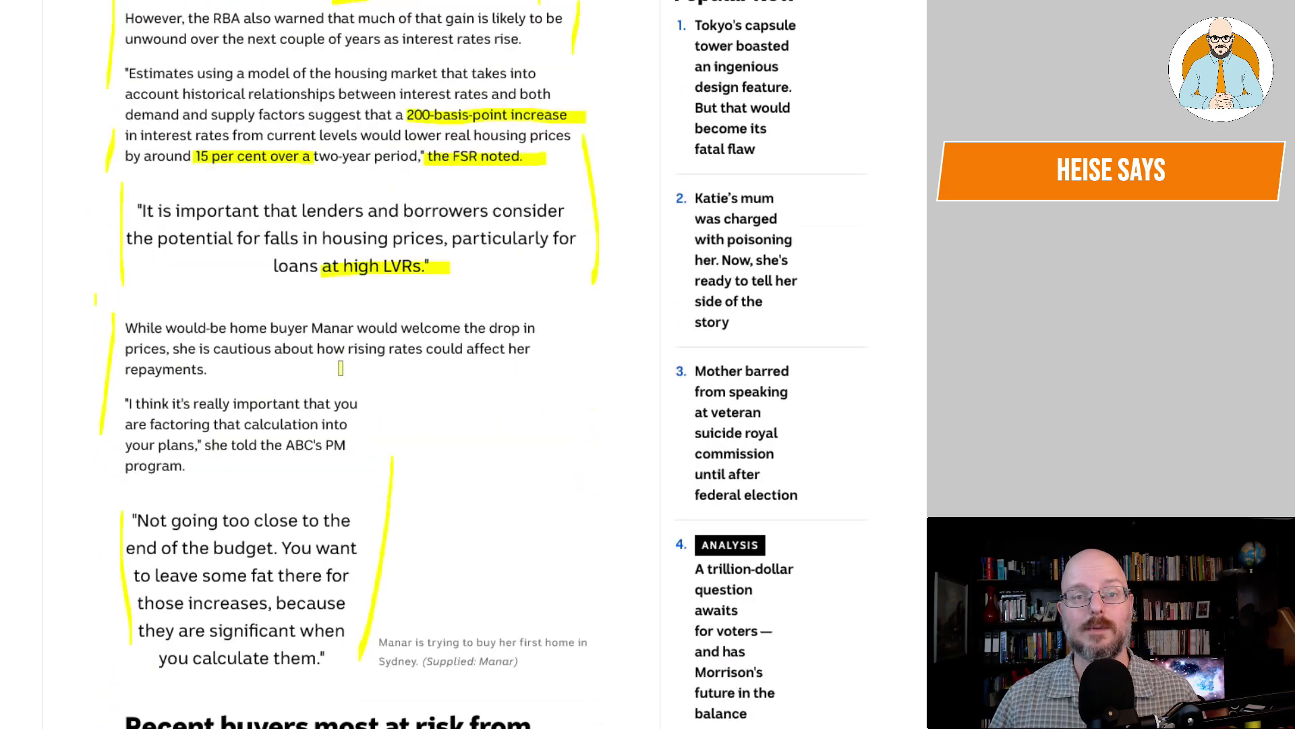
{"action": "scroll", "coordinate": [341, 368], "scroll_direction": "down", "scroll_amount": 9}
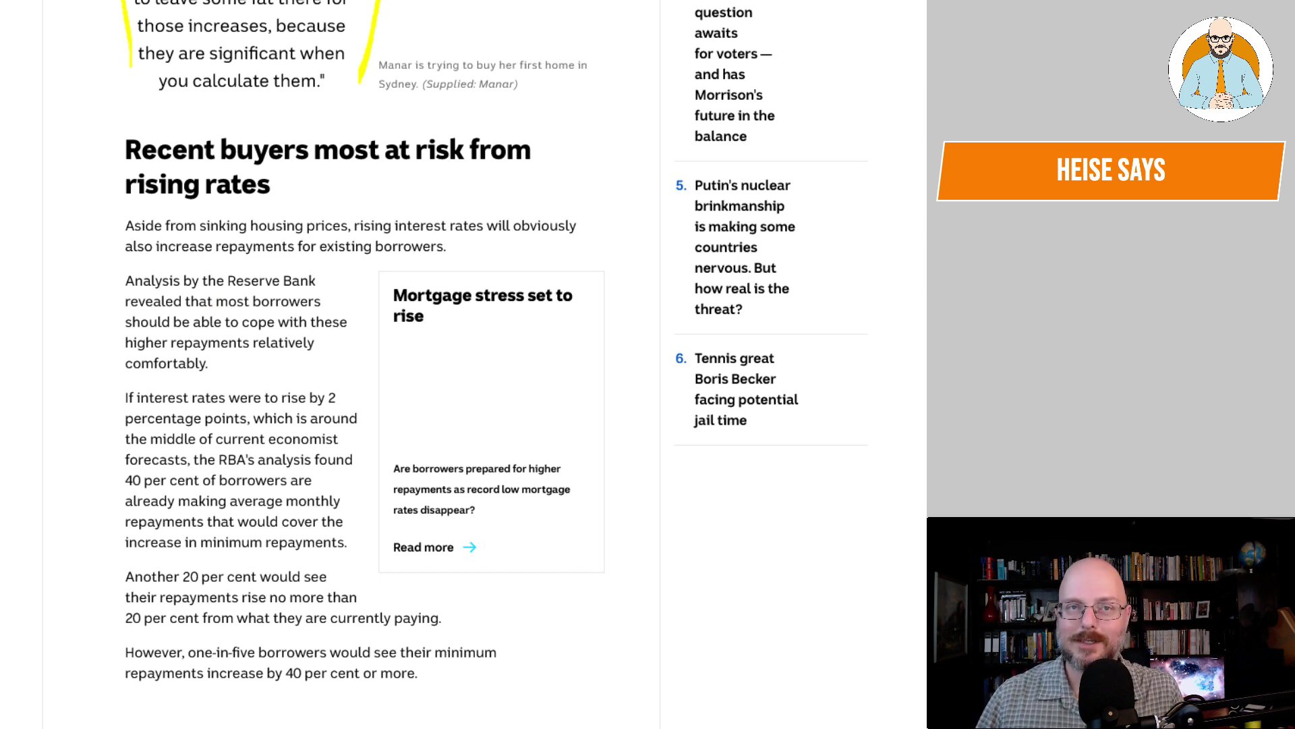
{"action": "left_click_drag", "start_coordinate": [109, 129], "coordinate": [109, 234]}
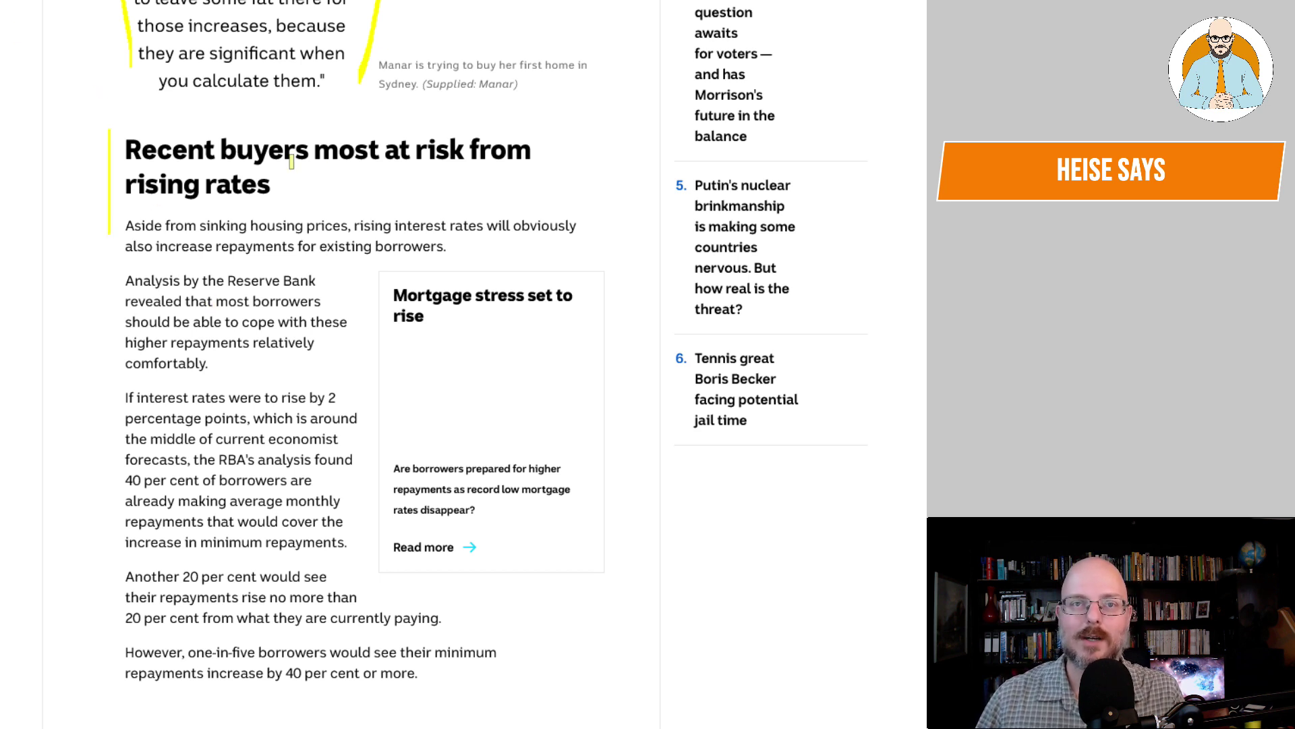
{"action": "left_click_drag", "start_coordinate": [544, 199], "coordinate": [548, 150]}
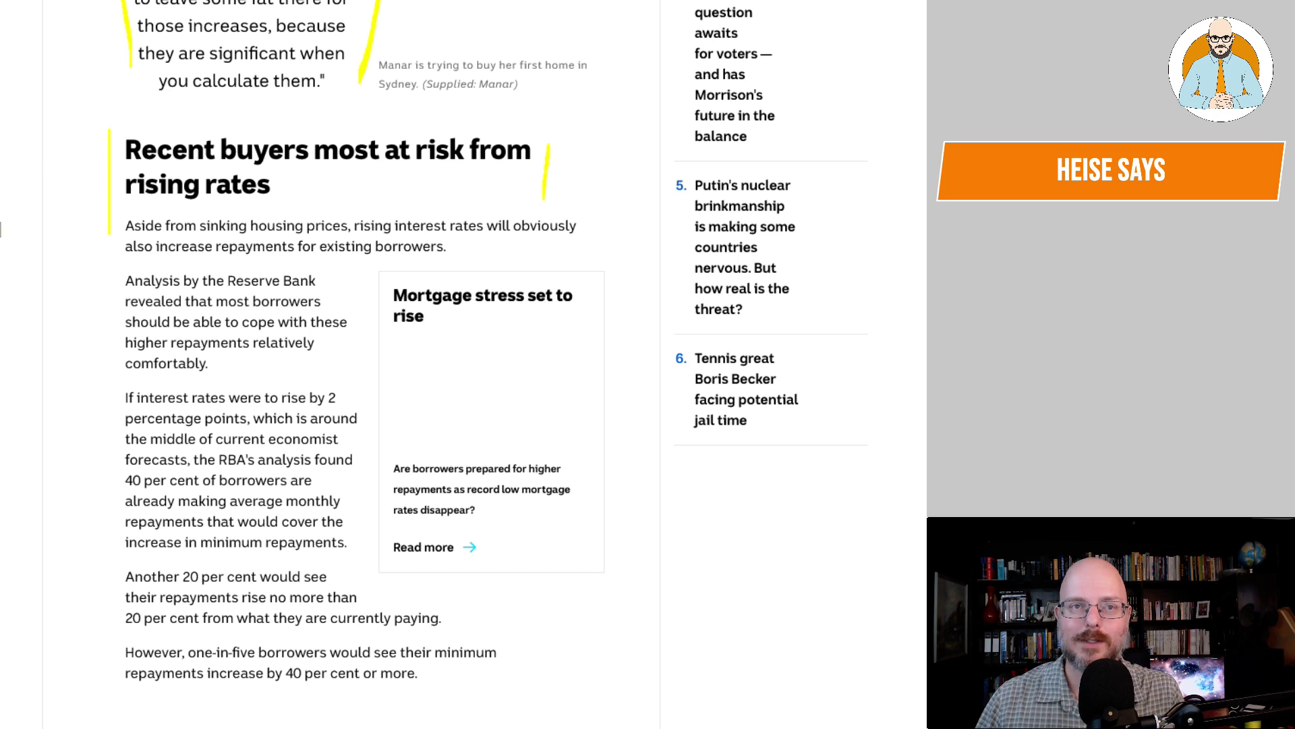
{"action": "left_click_drag", "start_coordinate": [201, 226], "coordinate": [325, 230]}
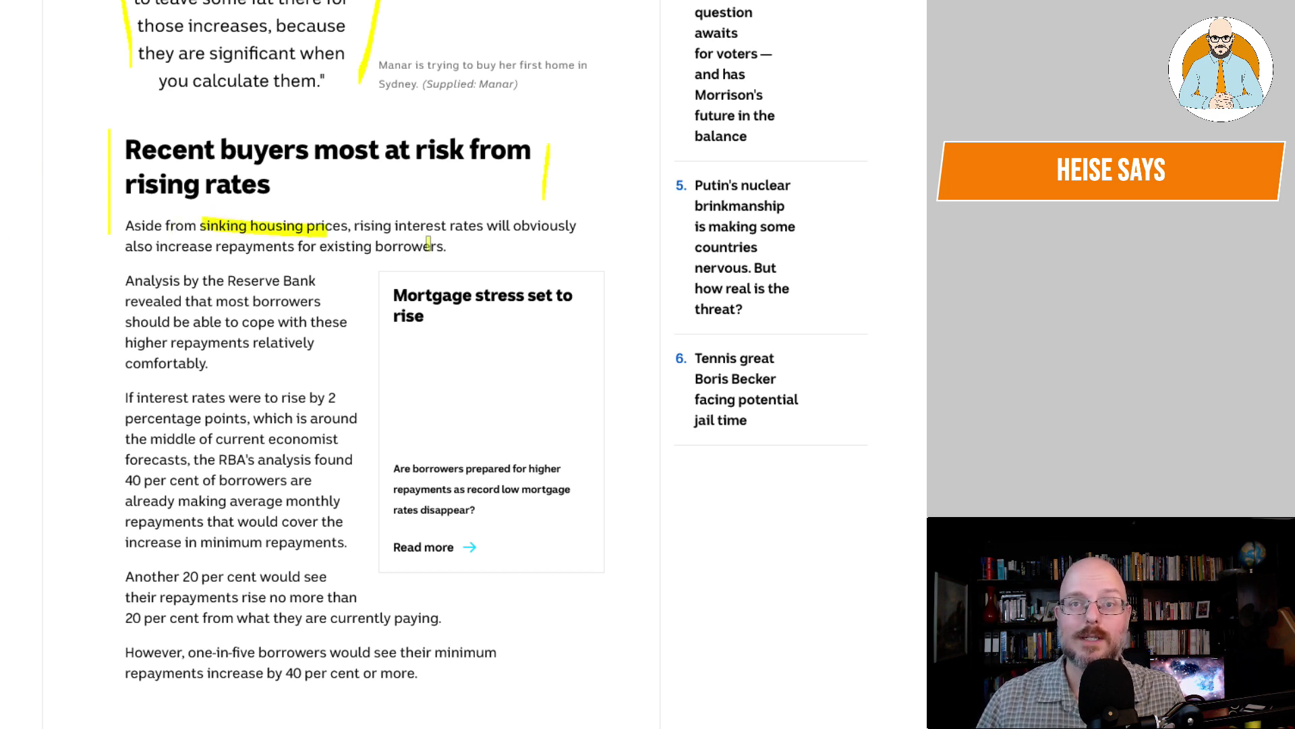
Step: Margin-mark the 'If interest rates' paragraphs and highlight 'increase in minimum repayments'
{"action": "scroll", "coordinate": [317, 259], "scroll_direction": "down", "scroll_amount": 2}
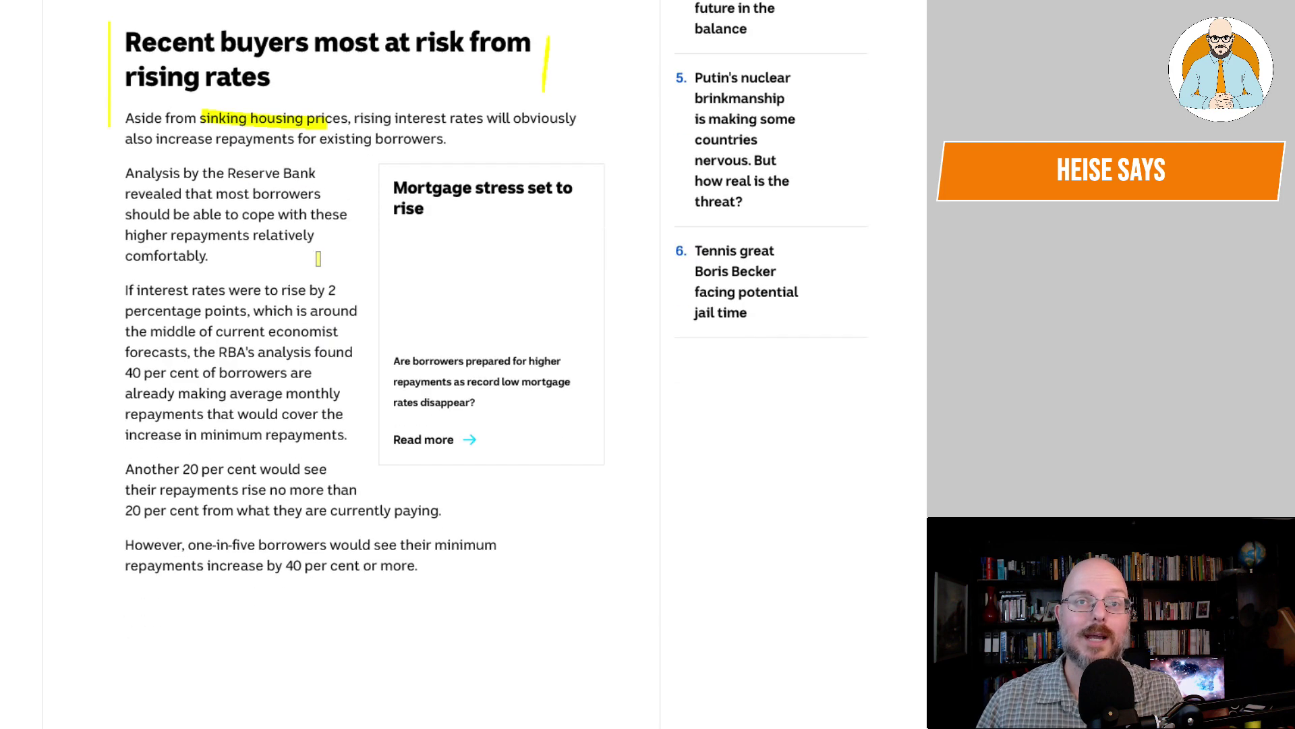
{"action": "scroll", "coordinate": [318, 258], "scroll_direction": "down", "scroll_amount": 1}
{"action": "left_click_drag", "start_coordinate": [117, 137], "coordinate": [112, 226]}
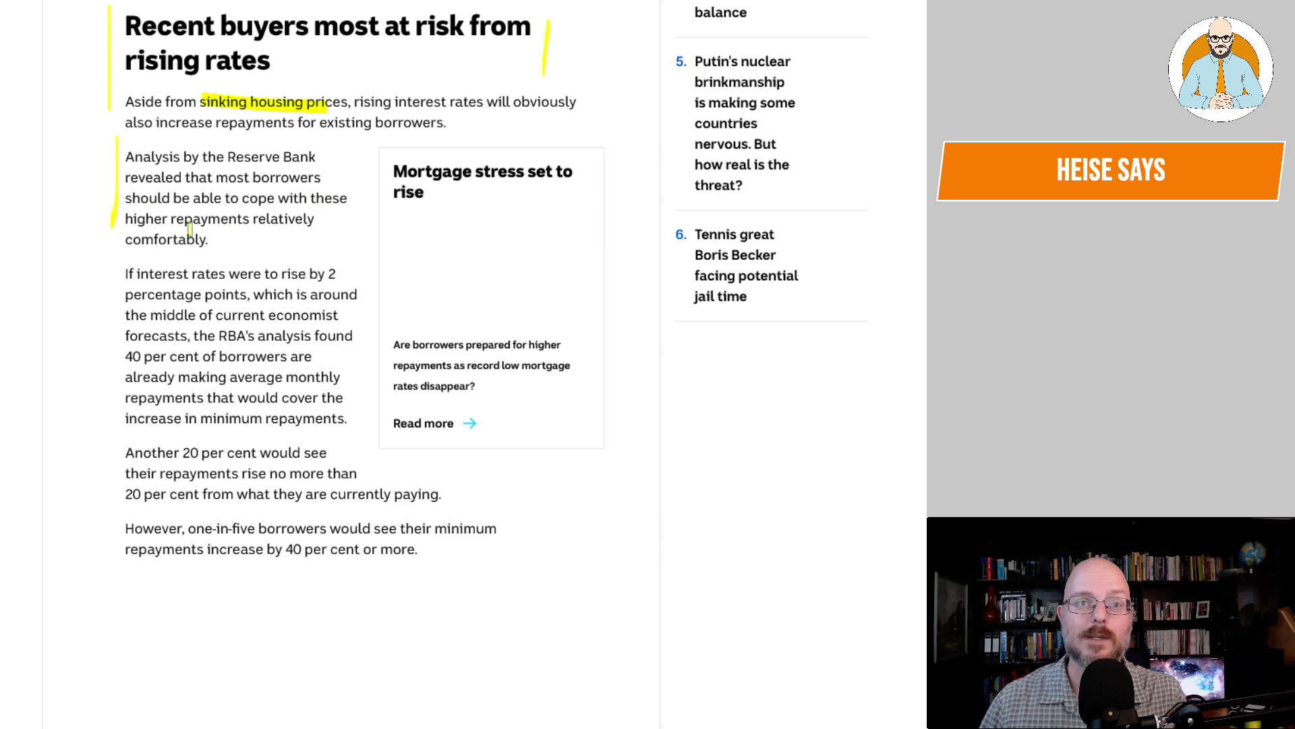
{"action": "scroll", "coordinate": [188, 232], "scroll_direction": "down", "scroll_amount": 2}
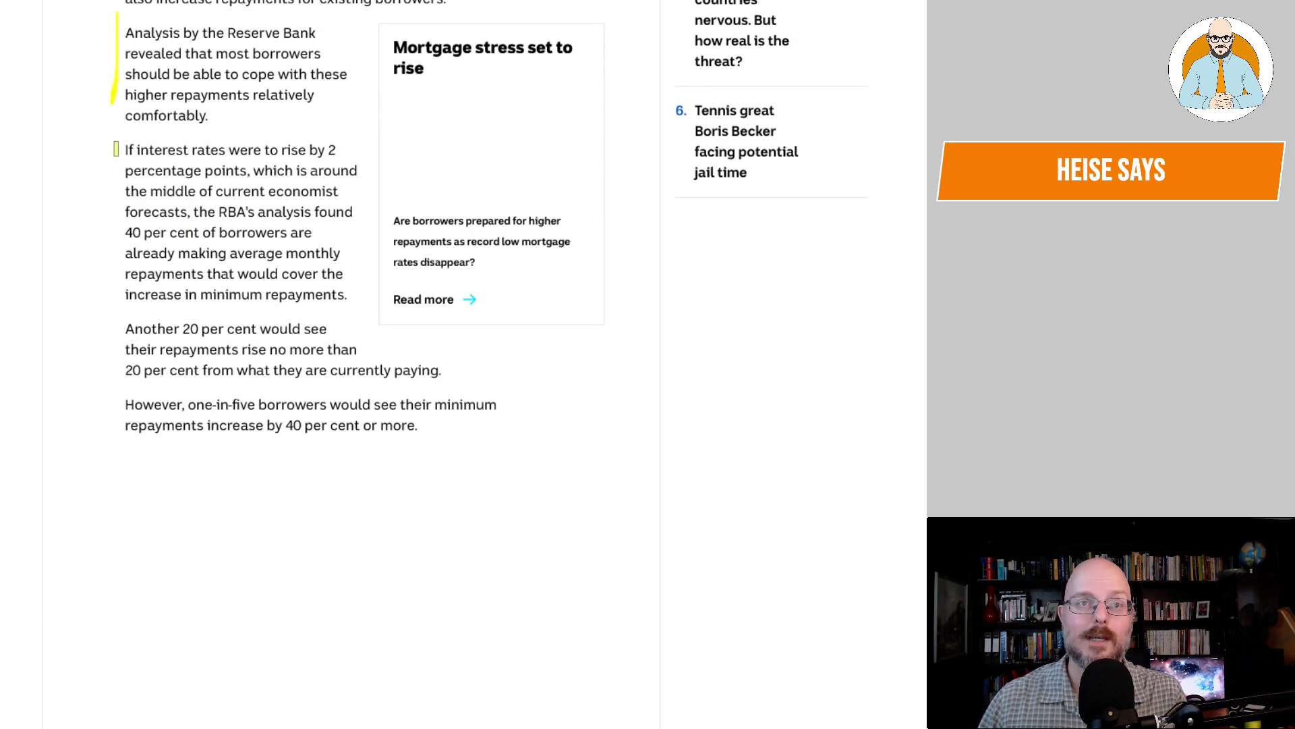
{"action": "left_click_drag", "start_coordinate": [117, 145], "coordinate": [106, 286]}
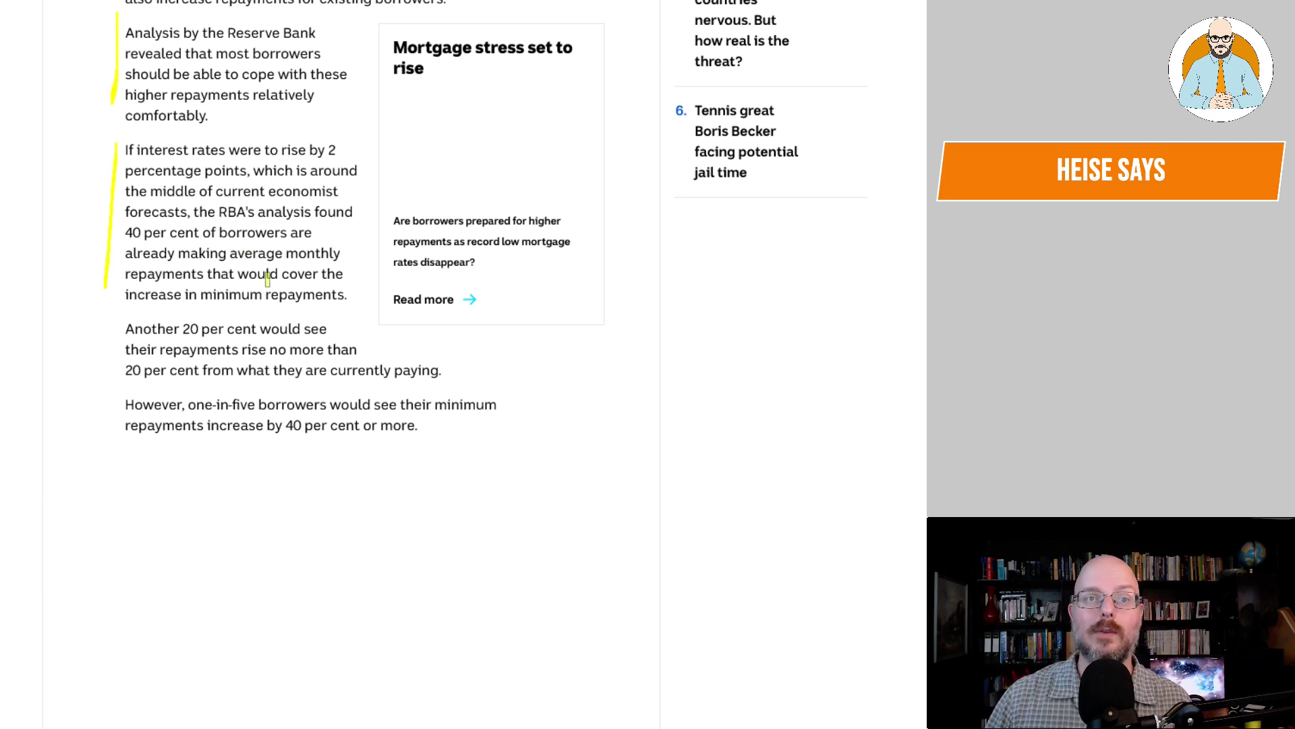
{"action": "left_click_drag", "start_coordinate": [123, 295], "coordinate": [345, 295]}
Step: Bracket the one-in-five borrowers paragraph and scroll on to the savings-buffer passage
{"action": "scroll", "coordinate": [346, 296], "scroll_direction": "down", "scroll_amount": 1}
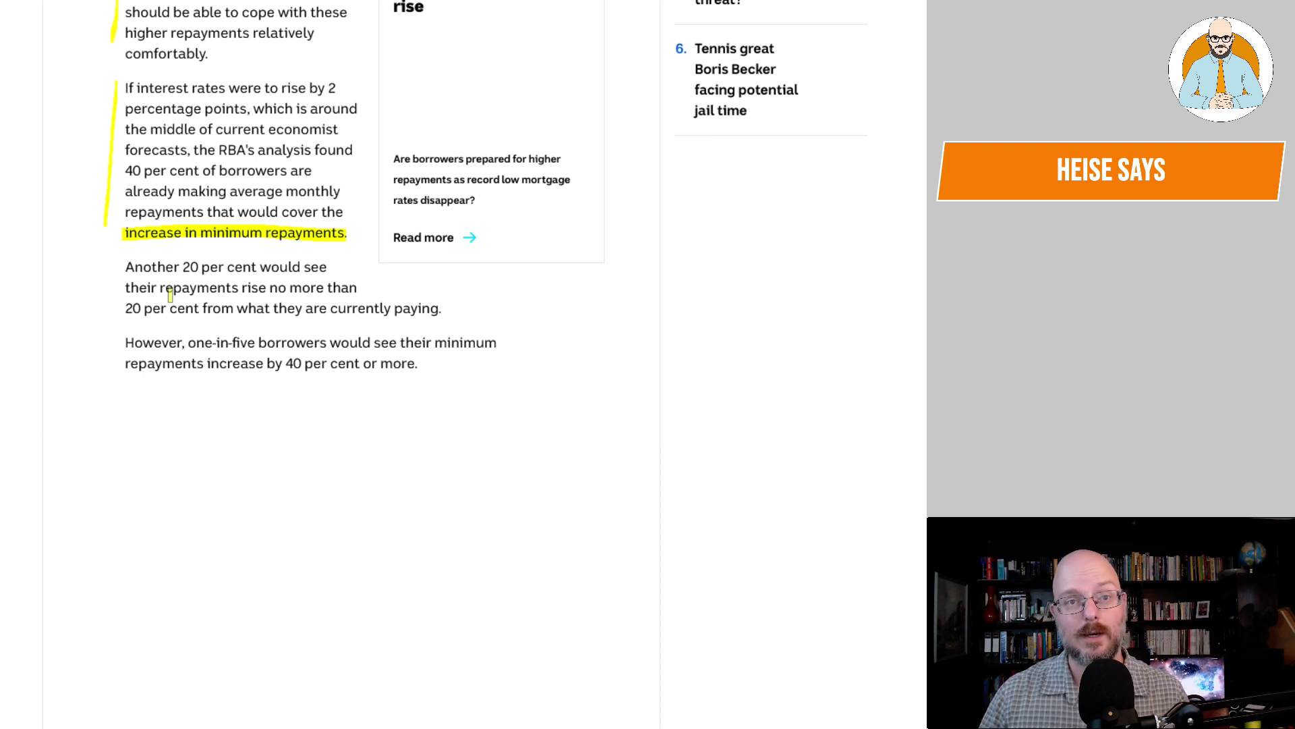
{"action": "scroll", "coordinate": [269, 346], "scroll_direction": "down", "scroll_amount": 1}
{"action": "left_click_drag", "start_coordinate": [122, 265], "coordinate": [113, 313]}
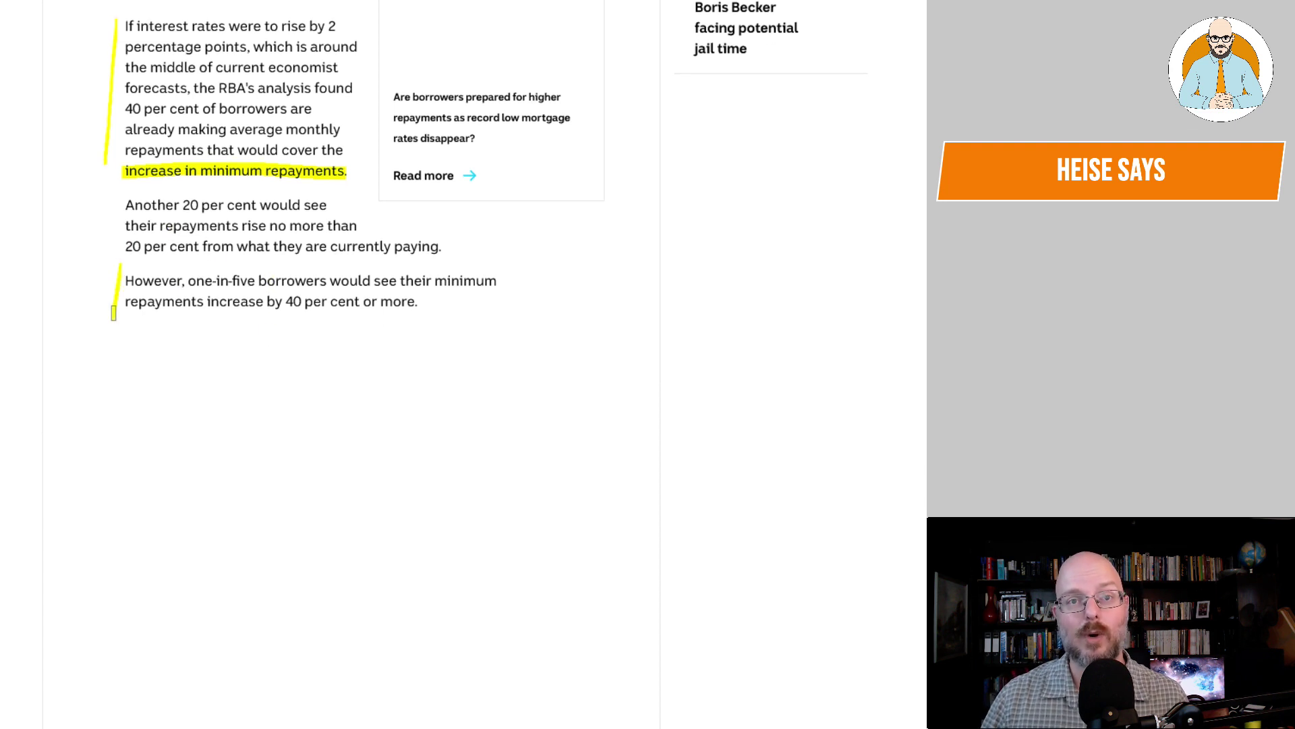
{"action": "left_click_drag", "start_coordinate": [511, 263], "coordinate": [510, 319]}
{"action": "scroll", "coordinate": [508, 314], "scroll_direction": "down", "scroll_amount": 2}
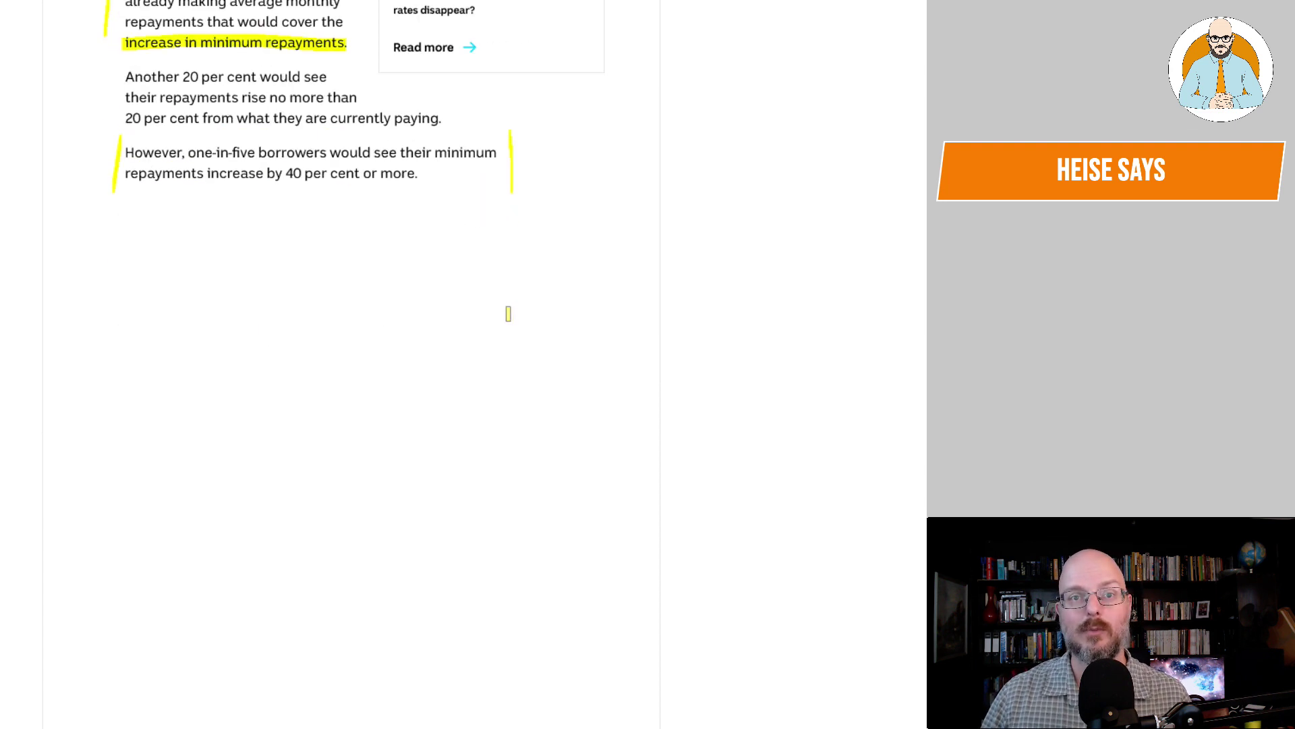
{"action": "scroll", "coordinate": [509, 314], "scroll_direction": "down", "scroll_amount": 6}
{"action": "scroll", "coordinate": [255, 331], "scroll_direction": "down", "scroll_amount": 1}
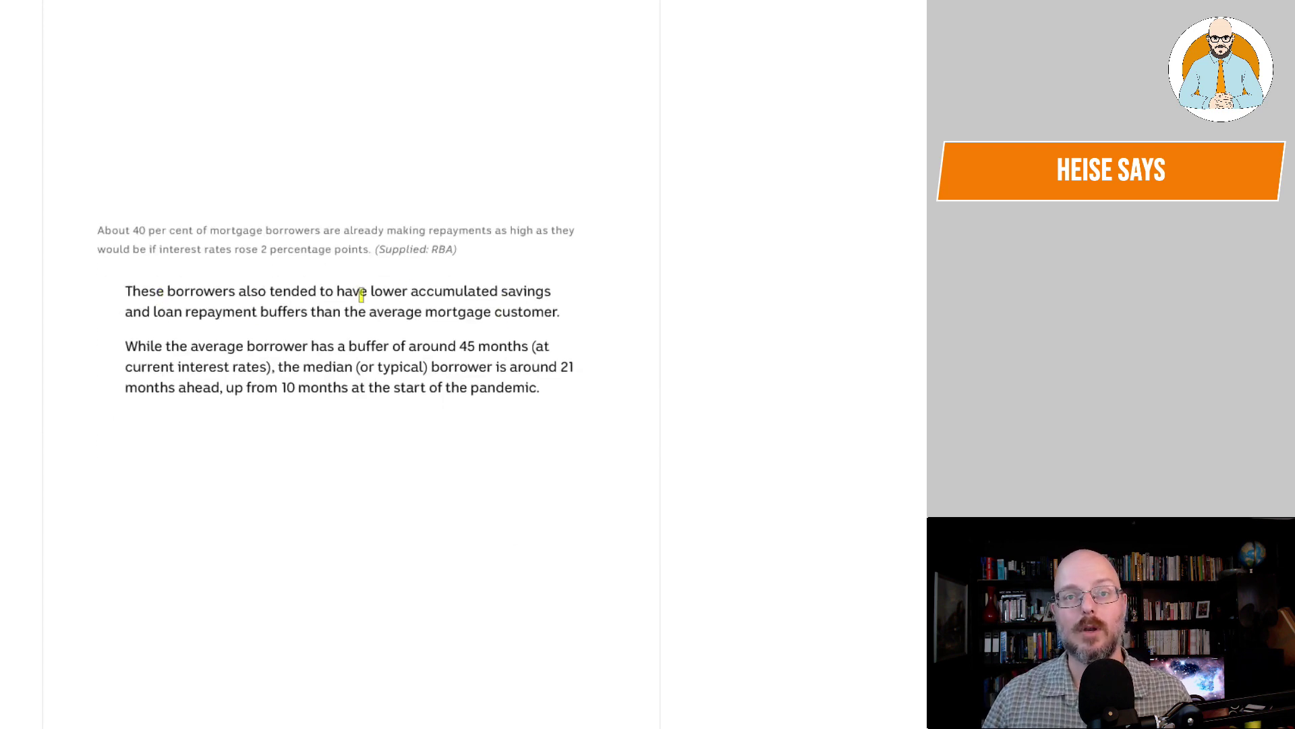
Step: Highlight 'lower accumulated savings' and 'loan repayment buffers' in the article
{"action": "left_click_drag", "start_coordinate": [361, 295], "coordinate": [549, 292]}
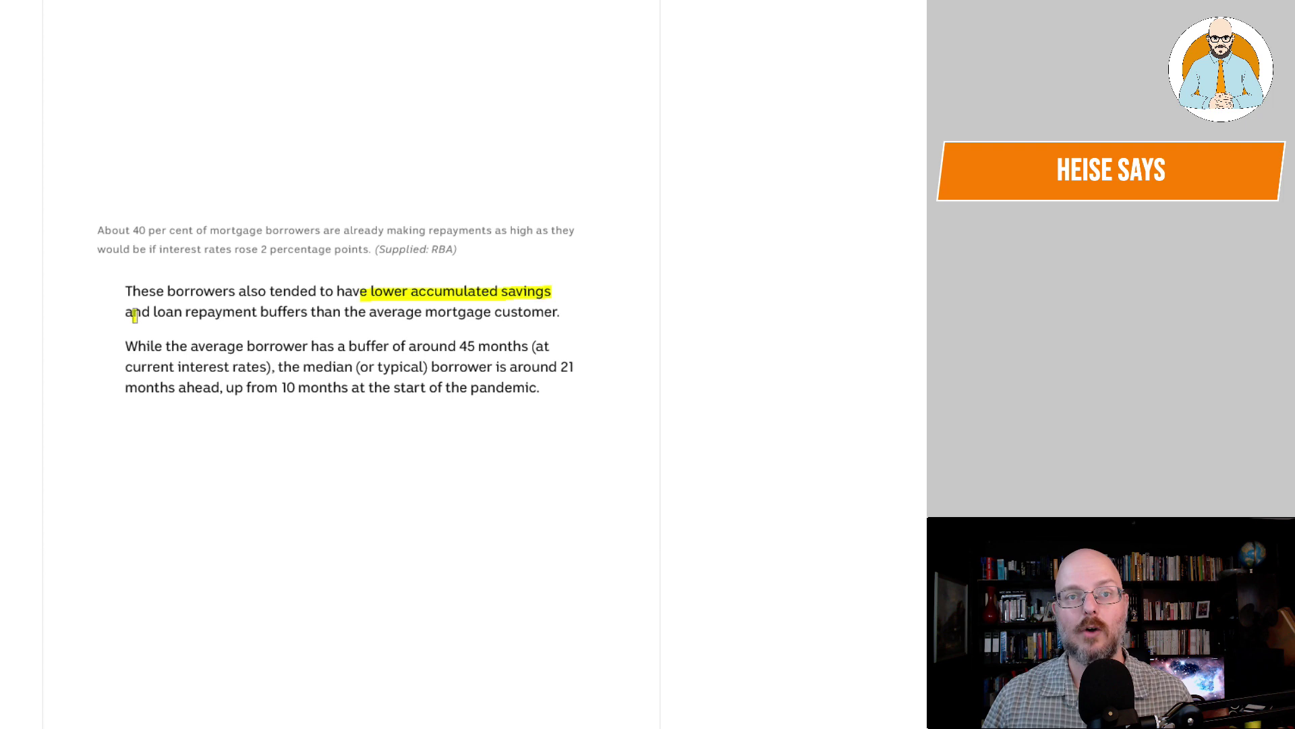
{"action": "left_click_drag", "start_coordinate": [134, 314], "coordinate": [283, 314]}
{"action": "scroll", "coordinate": [351, 312], "scroll_direction": "down", "scroll_amount": 2}
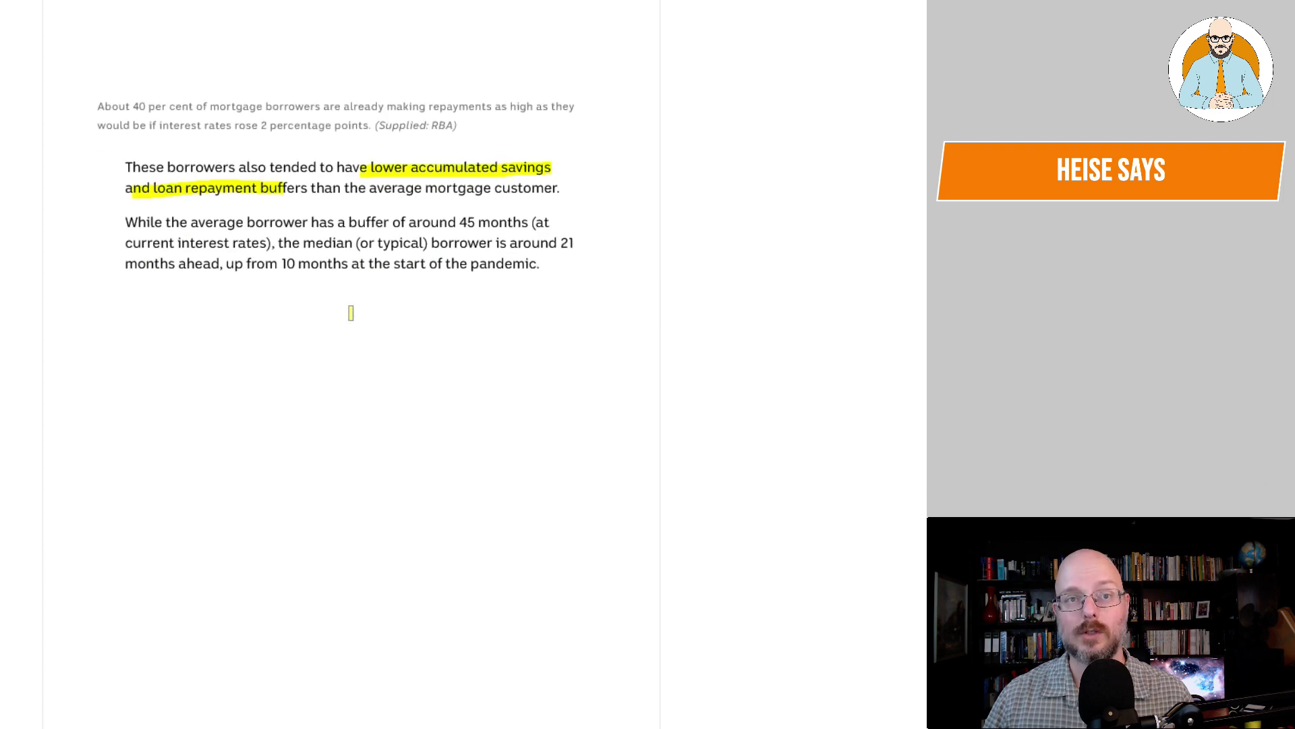
Step: Margin-mark the 'While the average borrower' paragraph and highlight the 21 and 10 months figures
{"action": "left_click_drag", "start_coordinate": [122, 208], "coordinate": [116, 305]}
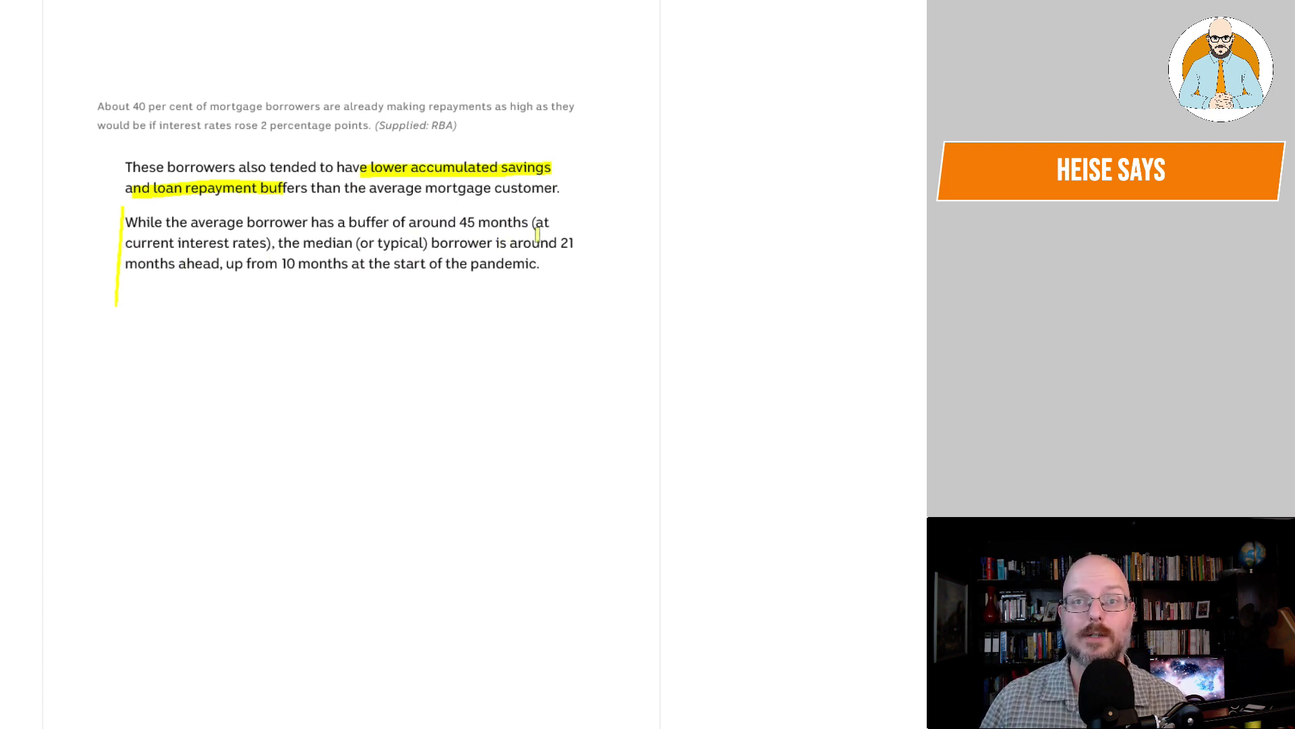
{"action": "left_click_drag", "start_coordinate": [552, 243], "coordinate": [560, 243]}
{"action": "left_click_drag", "start_coordinate": [187, 263], "coordinate": [315, 263]}
{"action": "left_click_drag", "start_coordinate": [540, 243], "coordinate": [594, 243]}
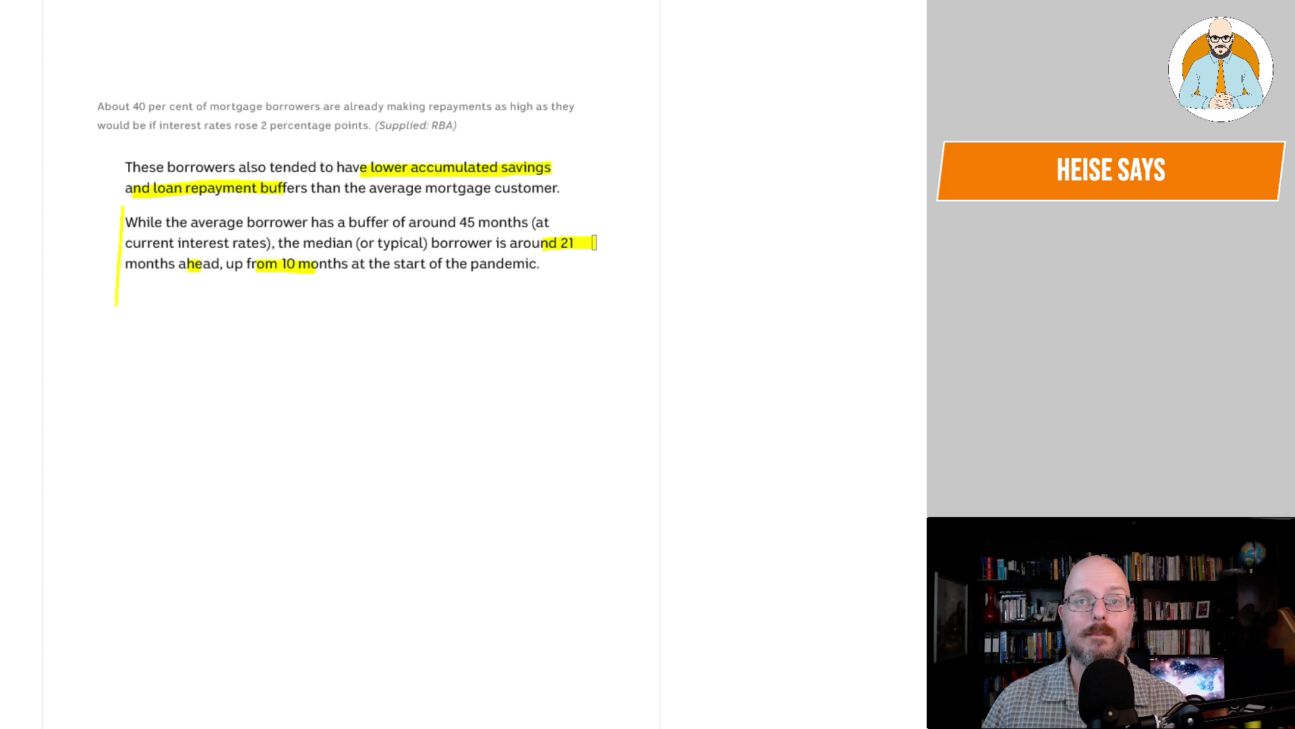
{"action": "scroll", "coordinate": [351, 311], "scroll_direction": "down", "scroll_amount": 6}
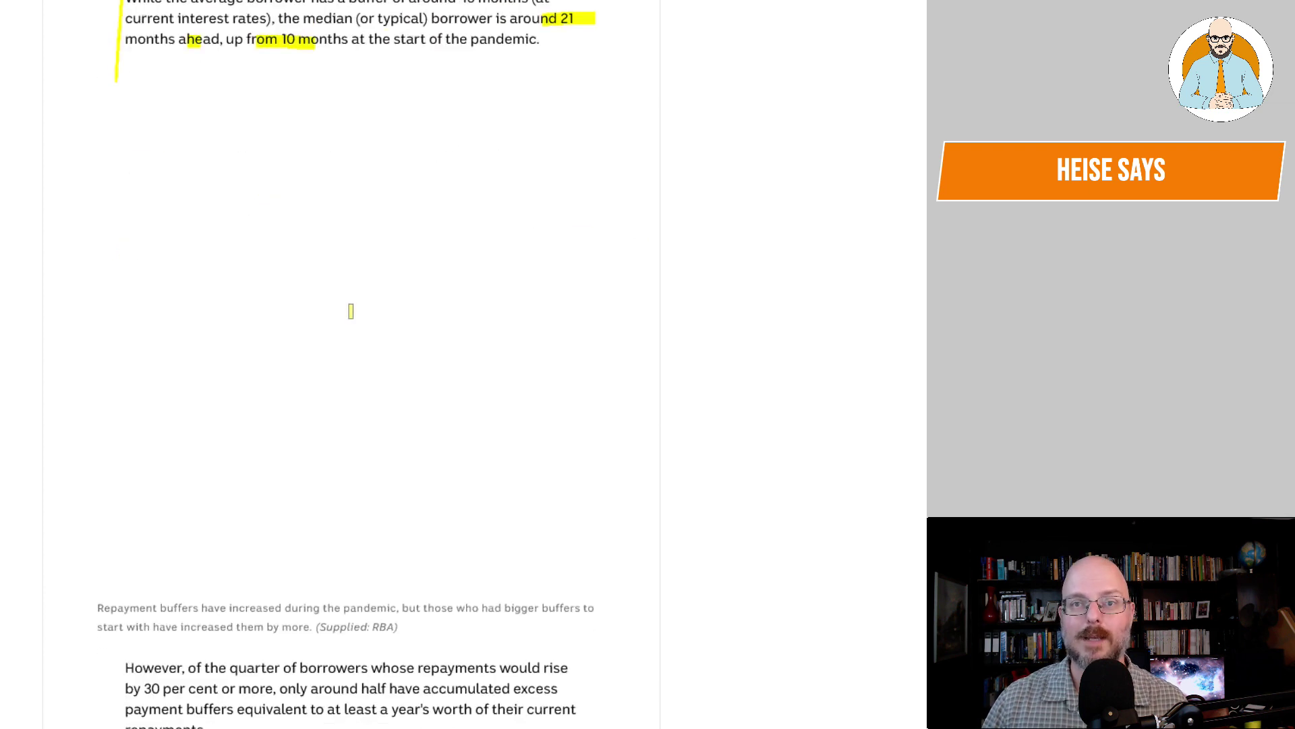
{"action": "scroll", "coordinate": [352, 311], "scroll_direction": "down", "scroll_amount": 5}
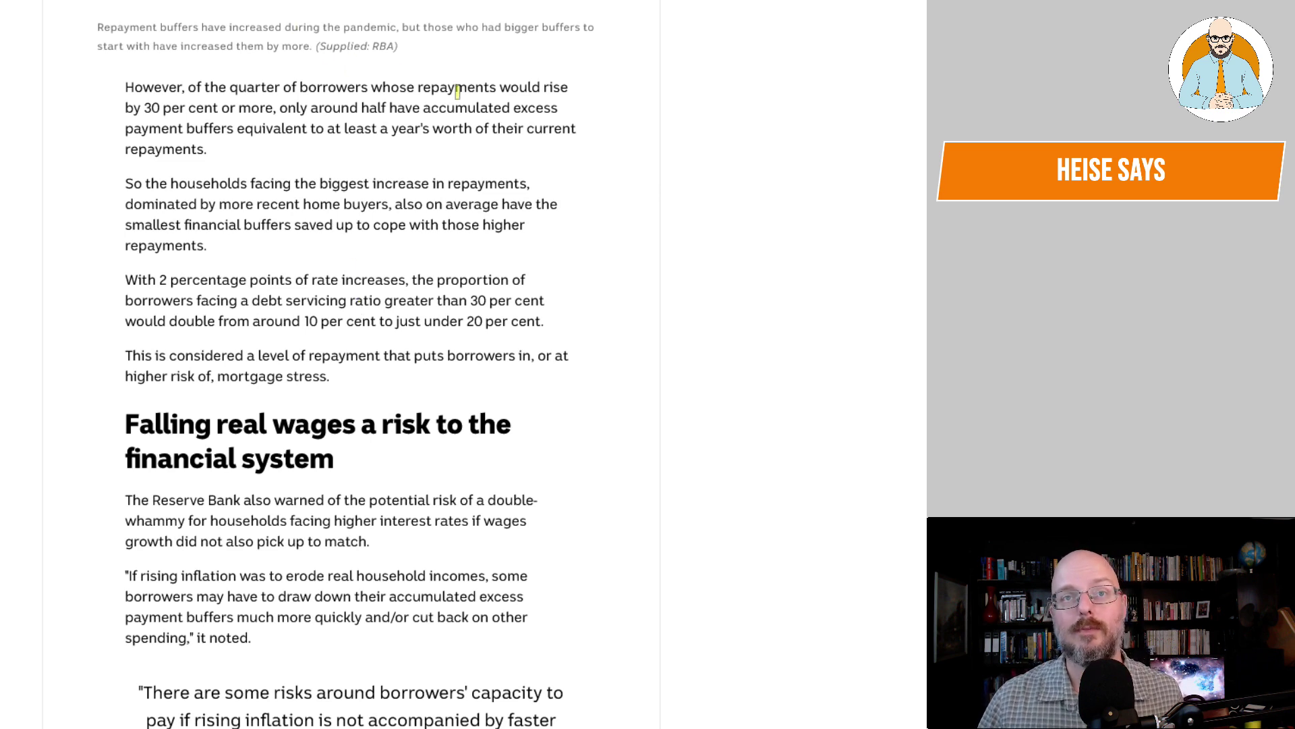
Step: Margin-mark both buffer paragraphs and underline 'smallest financial buffers' and 'repayments.'
{"action": "left_click_drag", "start_coordinate": [107, 69], "coordinate": [100, 169]}
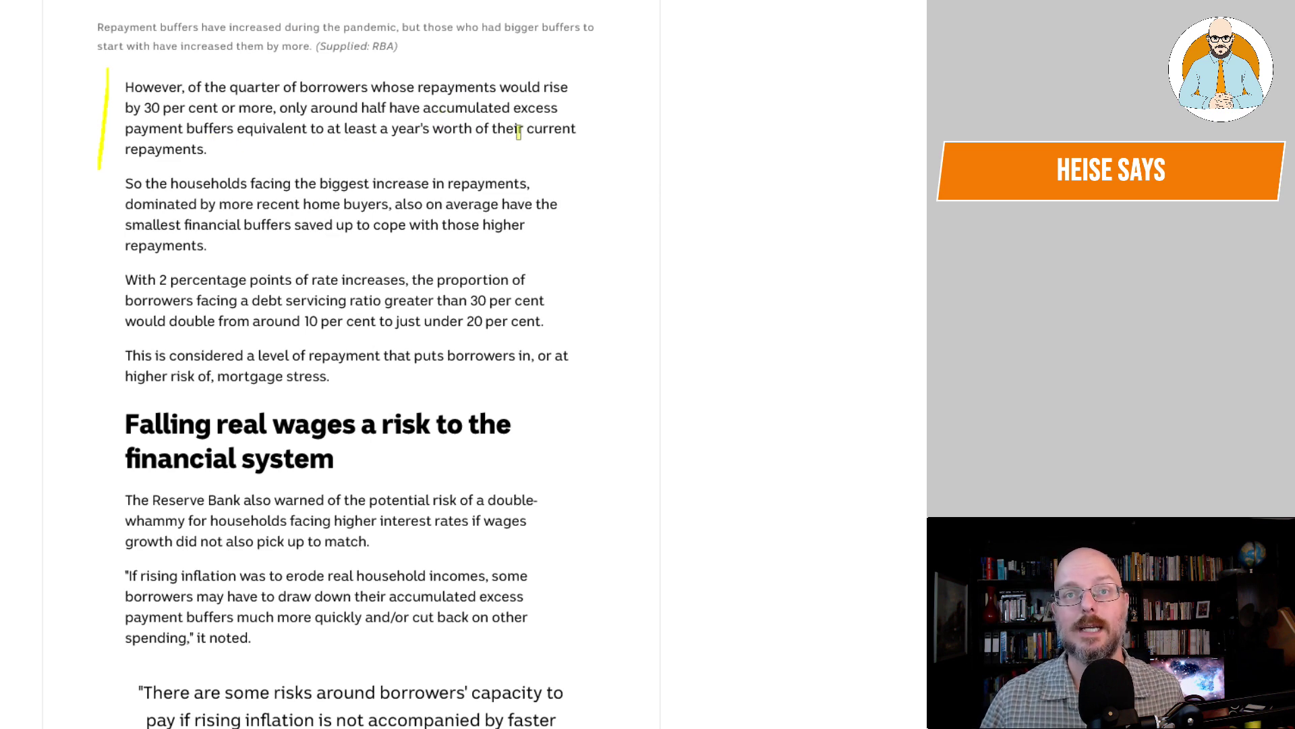
{"action": "left_click_drag", "start_coordinate": [112, 175], "coordinate": [104, 260]}
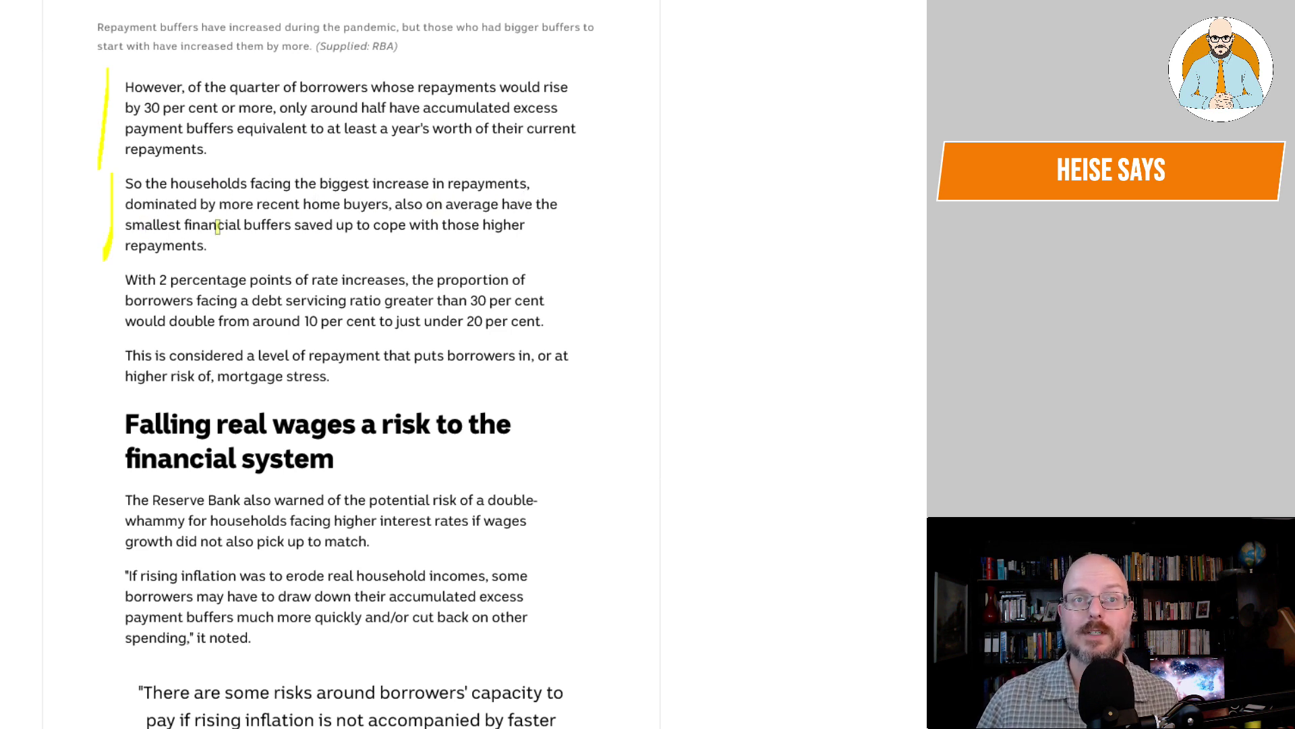
{"action": "left_click_drag", "start_coordinate": [127, 230], "coordinate": [270, 230]}
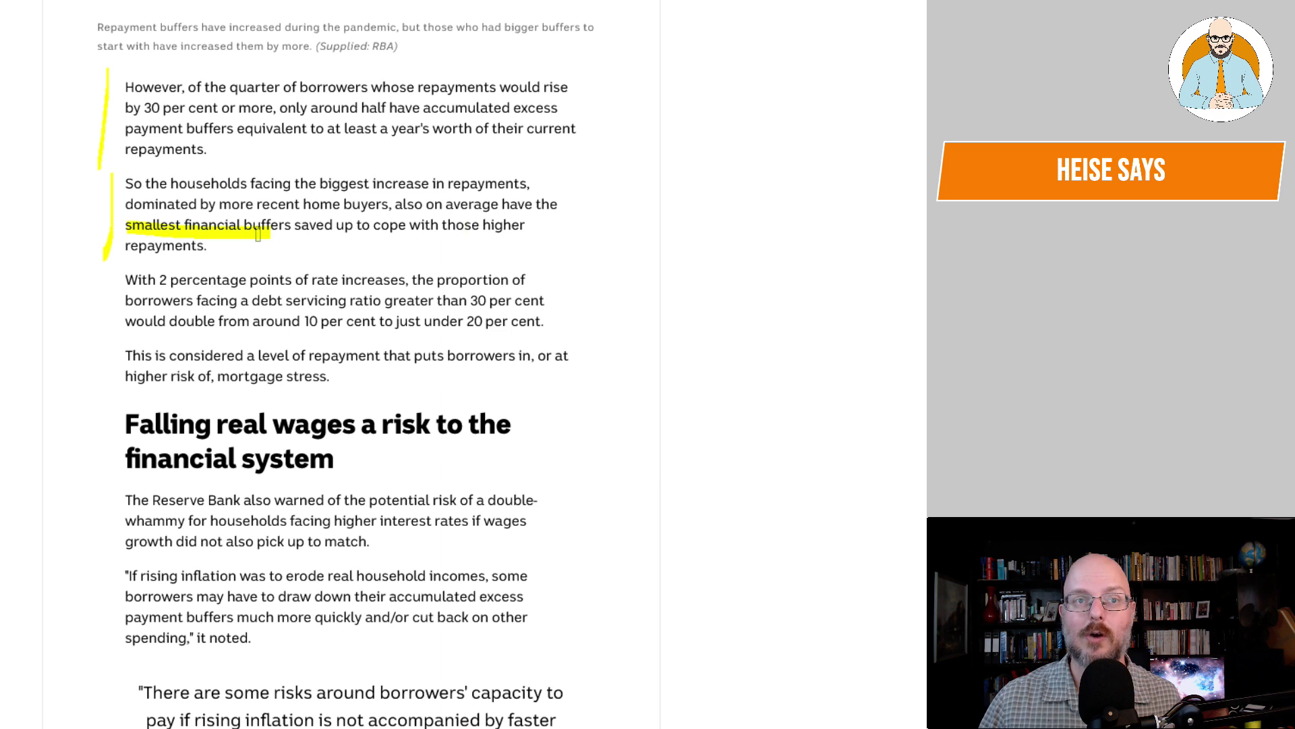
{"action": "left_click_drag", "start_coordinate": [124, 255], "coordinate": [216, 255]}
{"action": "left_click_drag", "start_coordinate": [566, 262], "coordinate": [570, 180]}
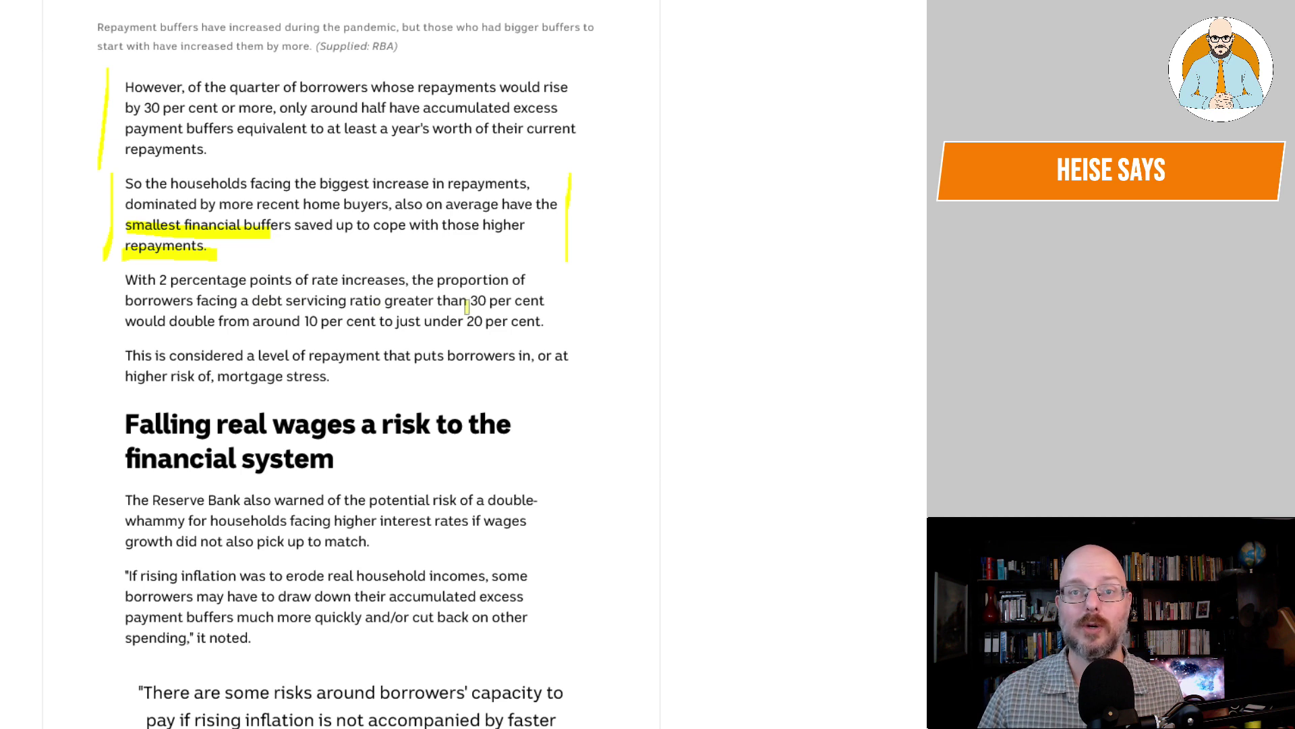
Step: Highlight the 30 per cent, 10 per cent and 20 per cent figures
{"action": "left_click_drag", "start_coordinate": [467, 302], "coordinate": [540, 300]}
{"action": "left_click_drag", "start_coordinate": [305, 323], "coordinate": [338, 323]}
{"action": "left_click_drag", "start_coordinate": [458, 323], "coordinate": [534, 322]}
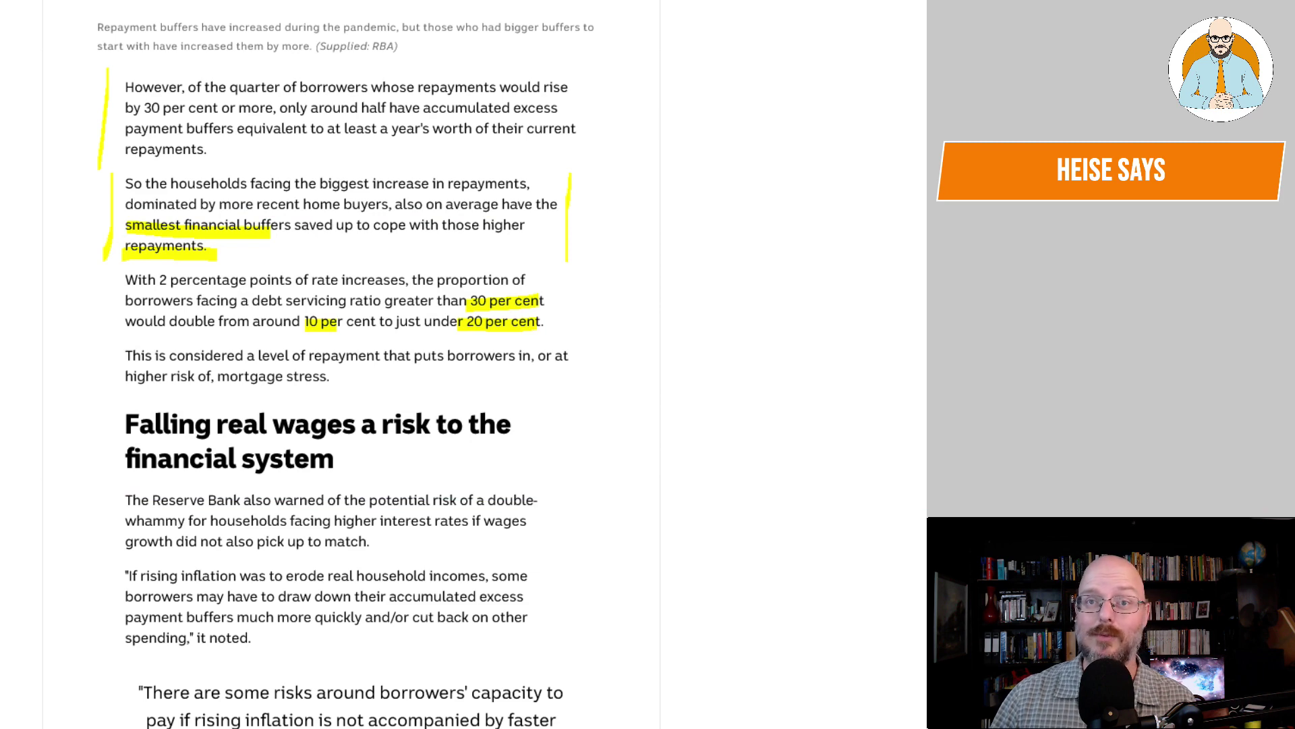
{"action": "scroll", "coordinate": [746, 282], "scroll_direction": "down", "scroll_amount": 2}
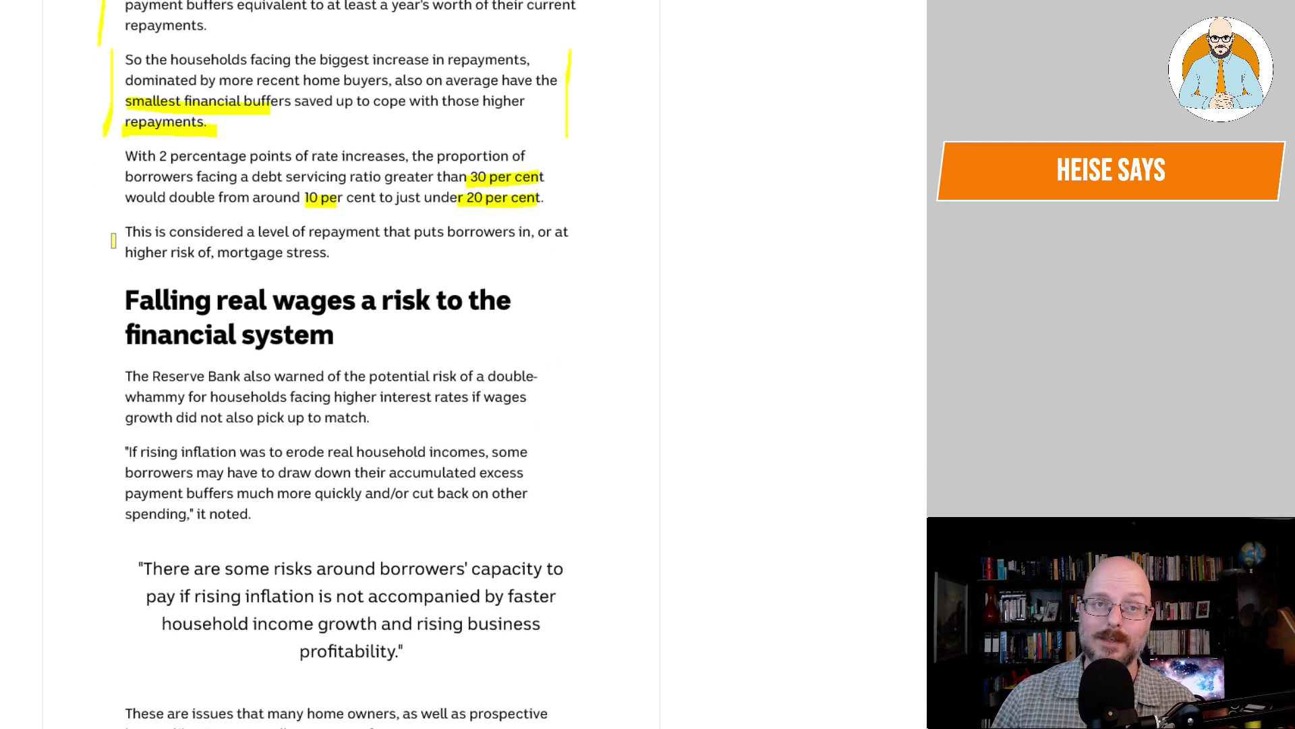
Step: Margin-mark the mortgage-stress paragraph and highlight 'if wages growth did not also pick up to match'
{"action": "left_click_drag", "start_coordinate": [115, 217], "coordinate": [110, 312]}
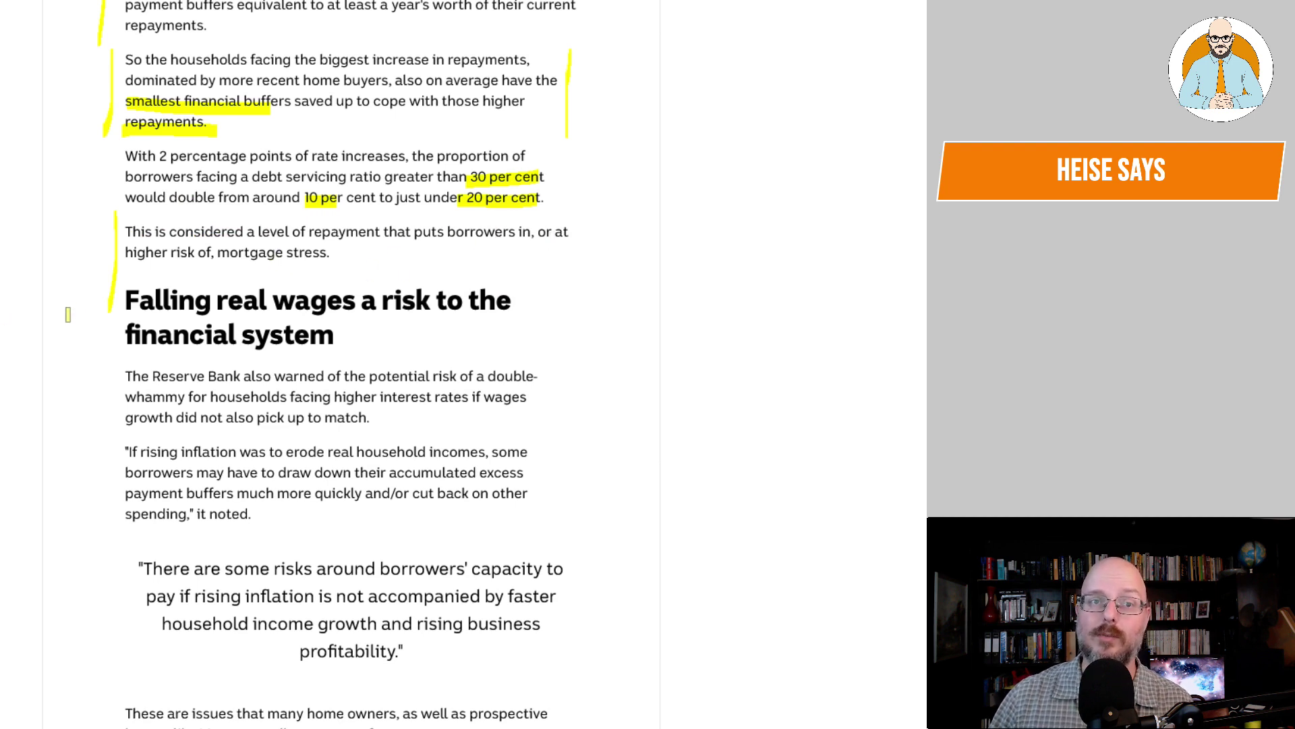
{"action": "scroll", "coordinate": [139, 286], "scroll_direction": "down", "scroll_amount": 1}
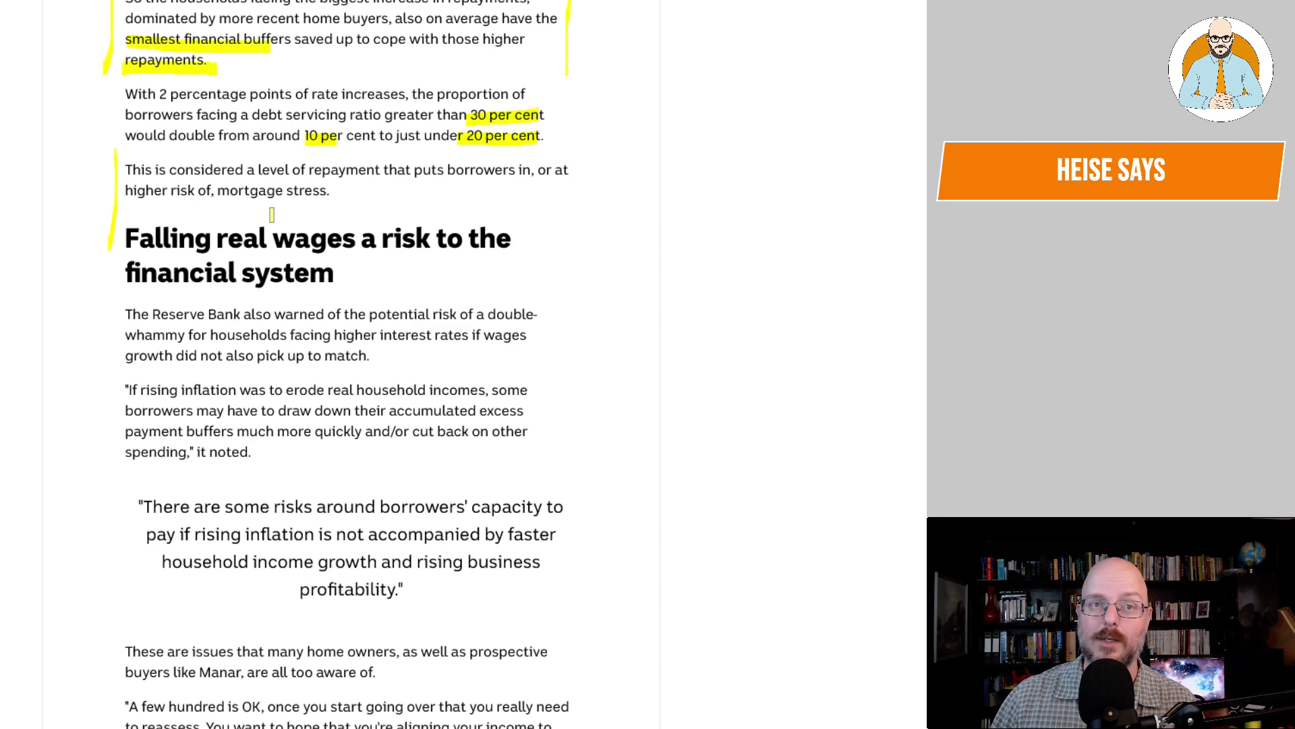
{"action": "scroll", "coordinate": [326, 235], "scroll_direction": "down", "scroll_amount": 1}
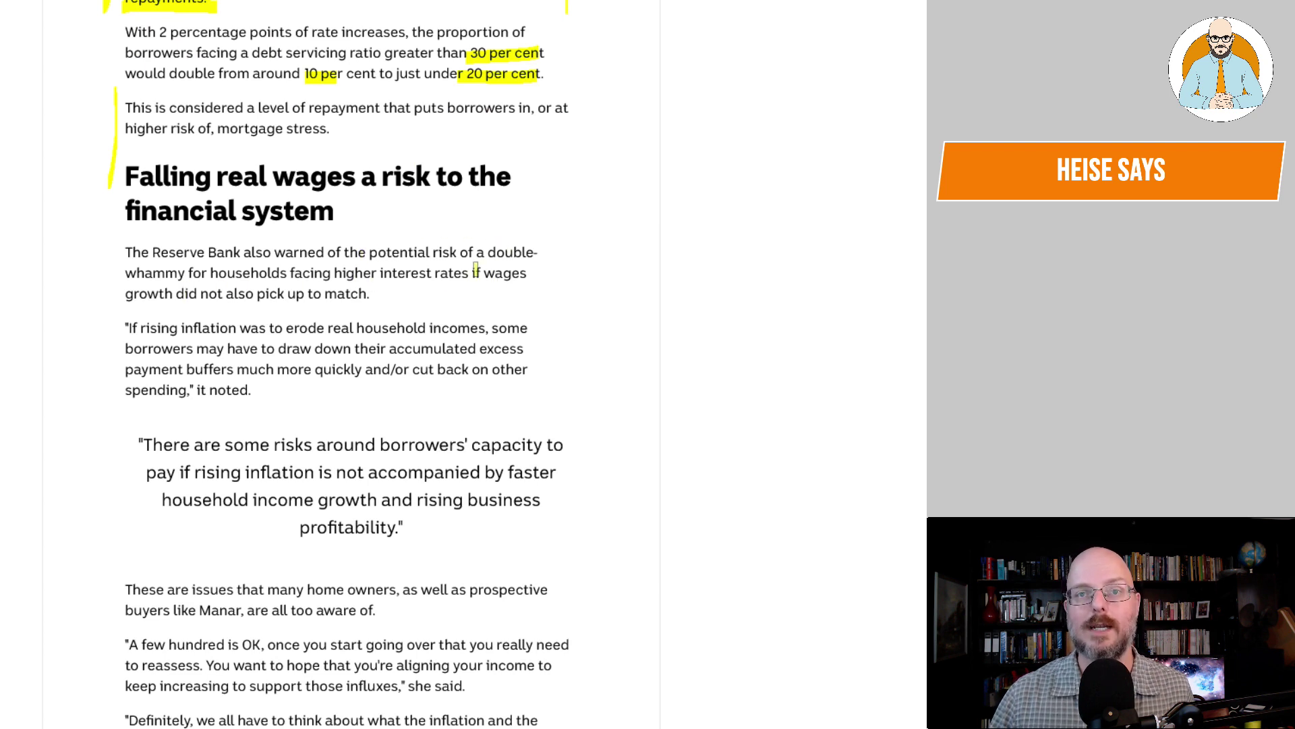
{"action": "left_click_drag", "start_coordinate": [473, 275], "coordinate": [533, 274]}
{"action": "left_click_drag", "start_coordinate": [127, 297], "coordinate": [386, 301]}
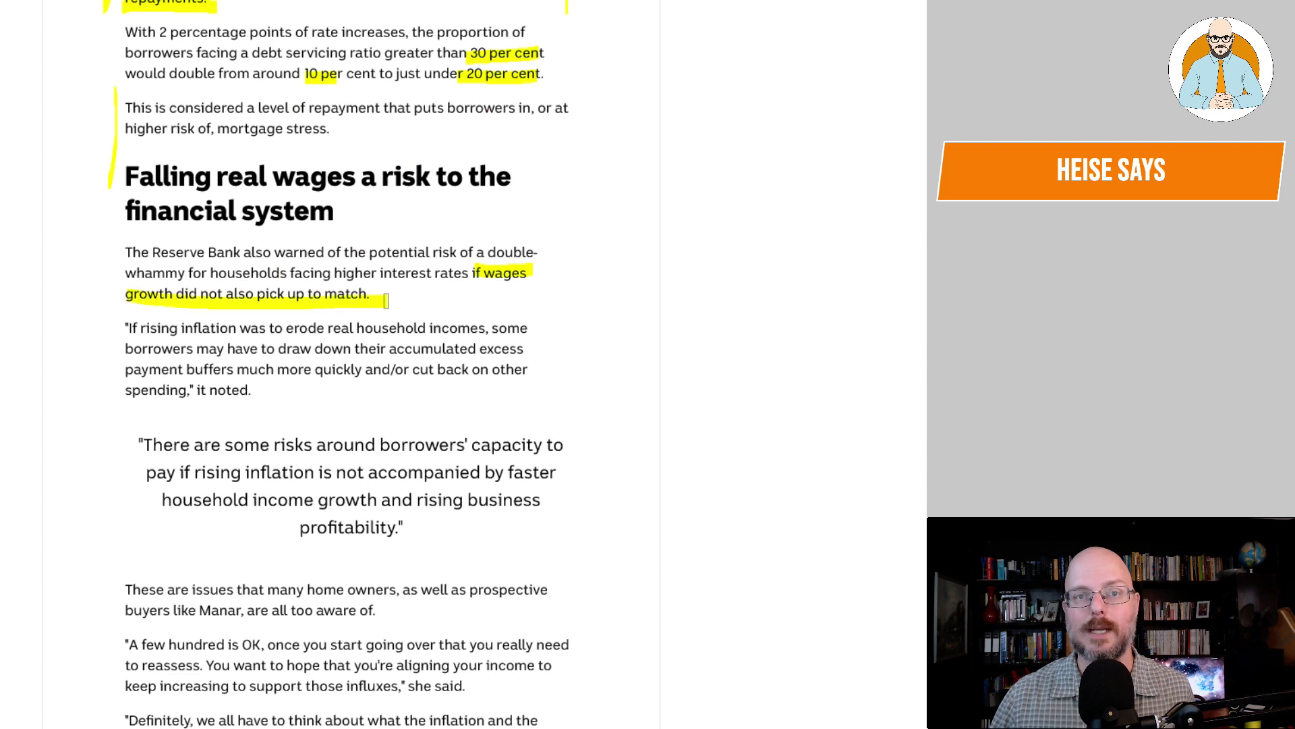
Step: Margin-mark the next paragraph and highlight 'accumulated excess payment buffers' and 'spending,'
{"action": "scroll", "coordinate": [386, 300], "scroll_direction": "down", "scroll_amount": 1}
{"action": "left_click_drag", "start_coordinate": [118, 251], "coordinate": [104, 350]}
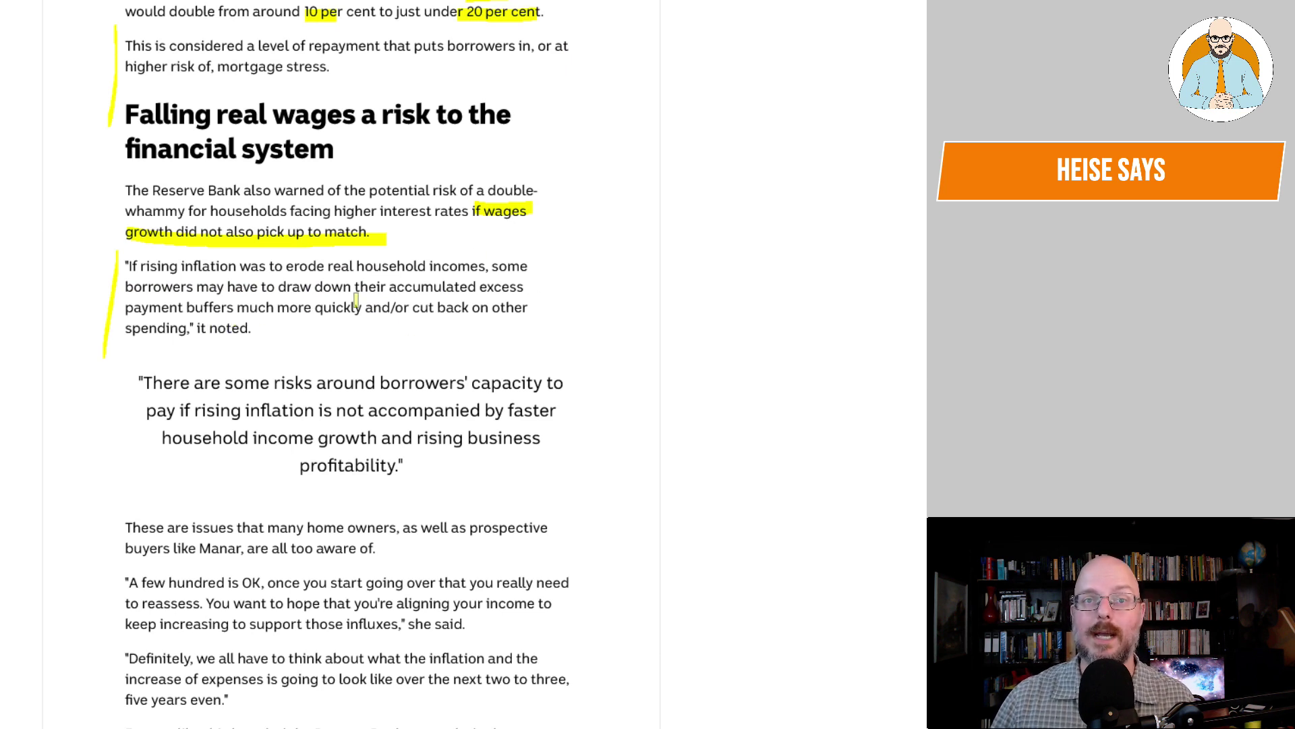
{"action": "left_click_drag", "start_coordinate": [393, 289], "coordinate": [598, 288]}
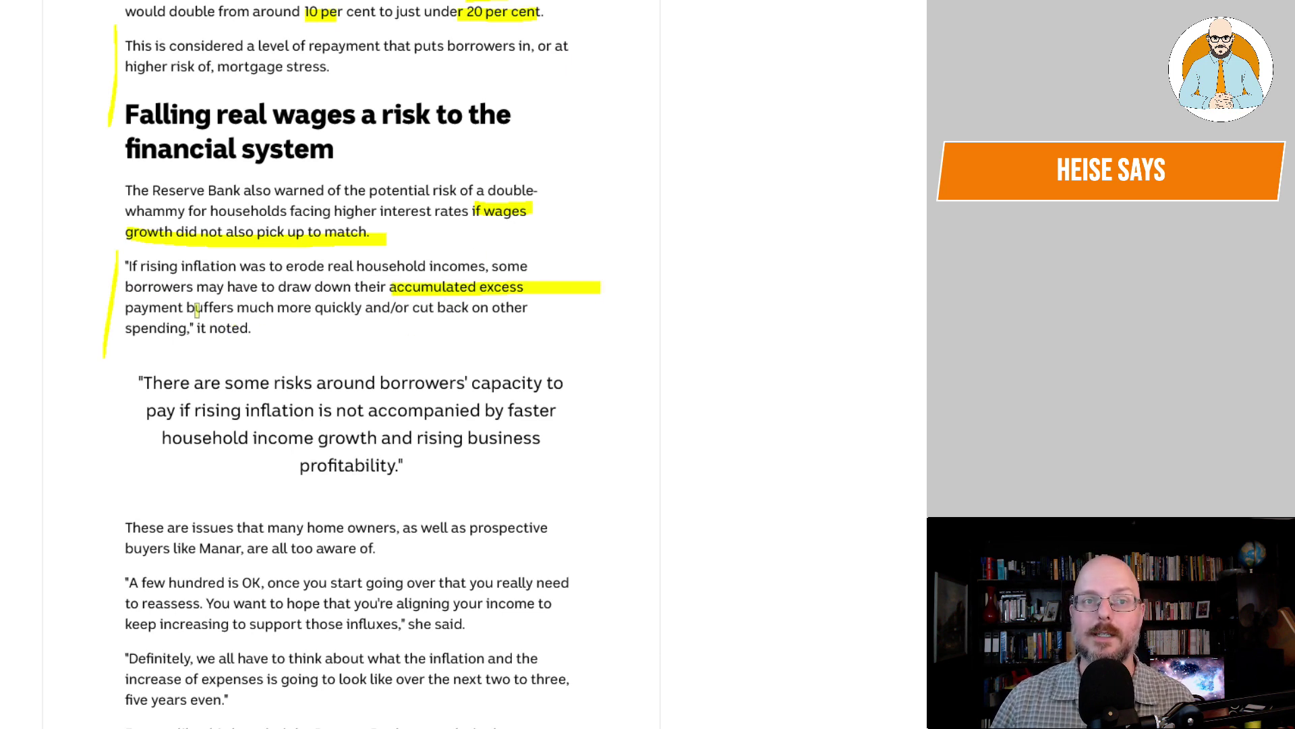
{"action": "left_click_drag", "start_coordinate": [127, 310], "coordinate": [264, 309]}
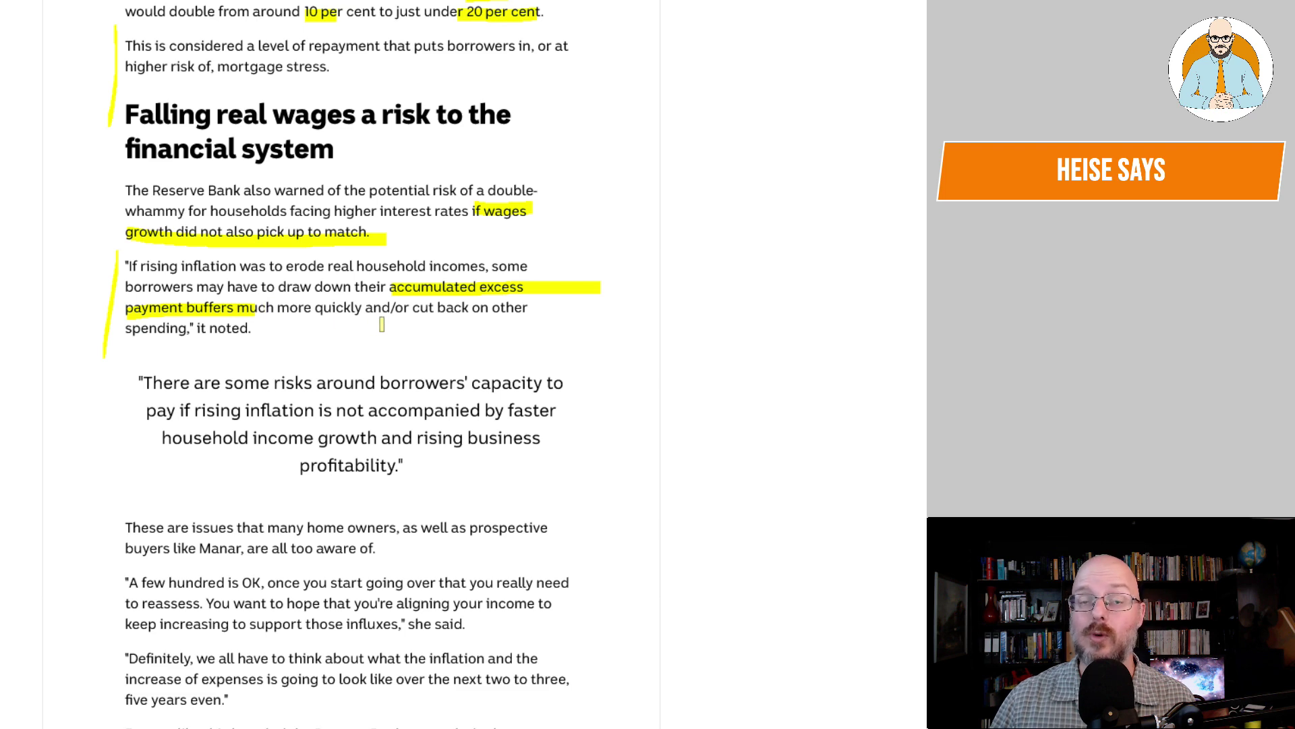
{"action": "left_click_drag", "start_coordinate": [126, 332], "coordinate": [254, 335]}
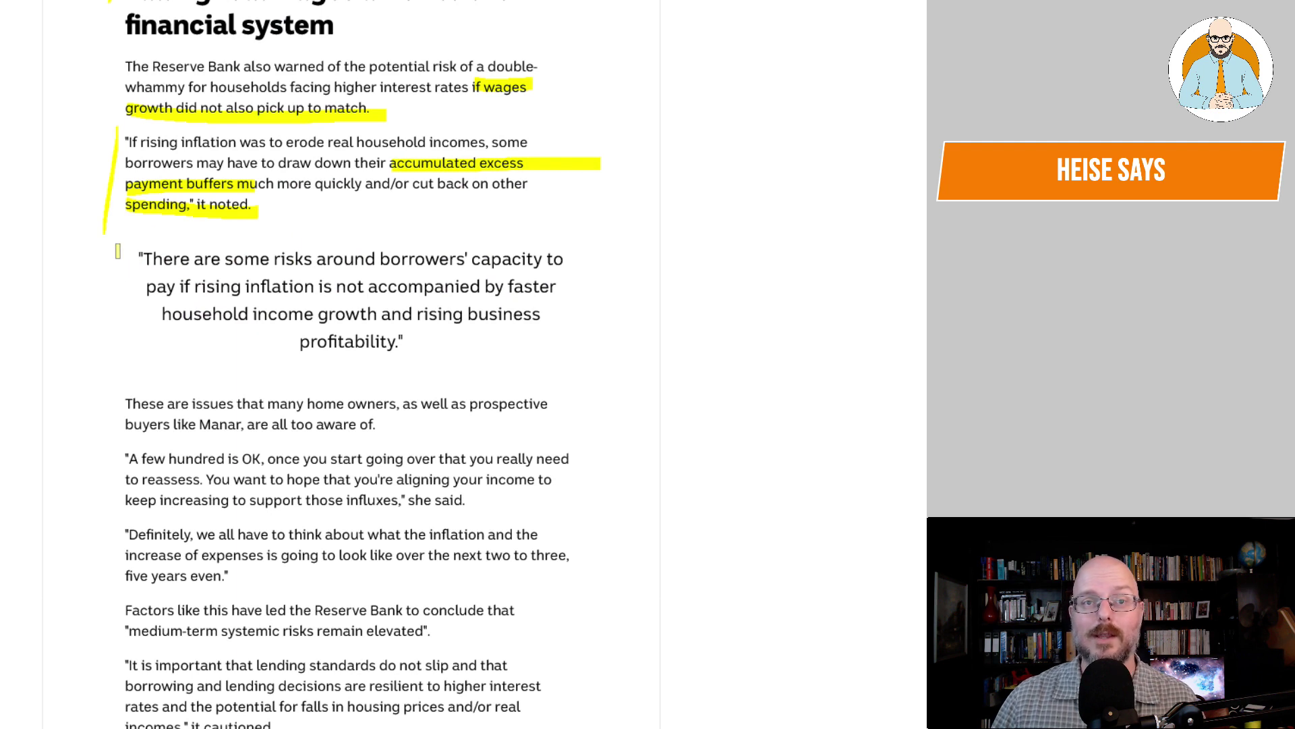
Step: Bracket the RBA quote on both sides and margin-mark the 'These are issues' paragraph
{"action": "left_click_drag", "start_coordinate": [118, 248], "coordinate": [101, 348]}
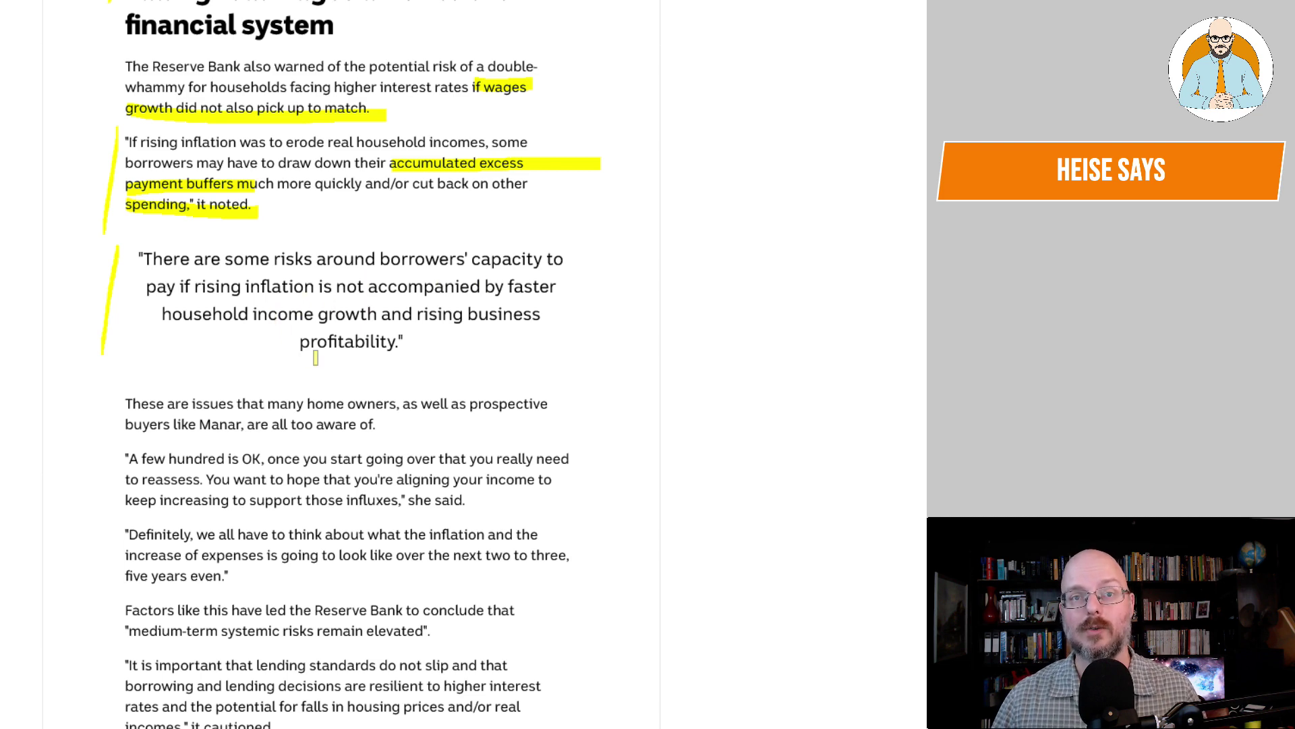
{"action": "left_click_drag", "start_coordinate": [576, 345], "coordinate": [592, 223]}
{"action": "scroll", "coordinate": [512, 286], "scroll_direction": "down", "scroll_amount": 3}
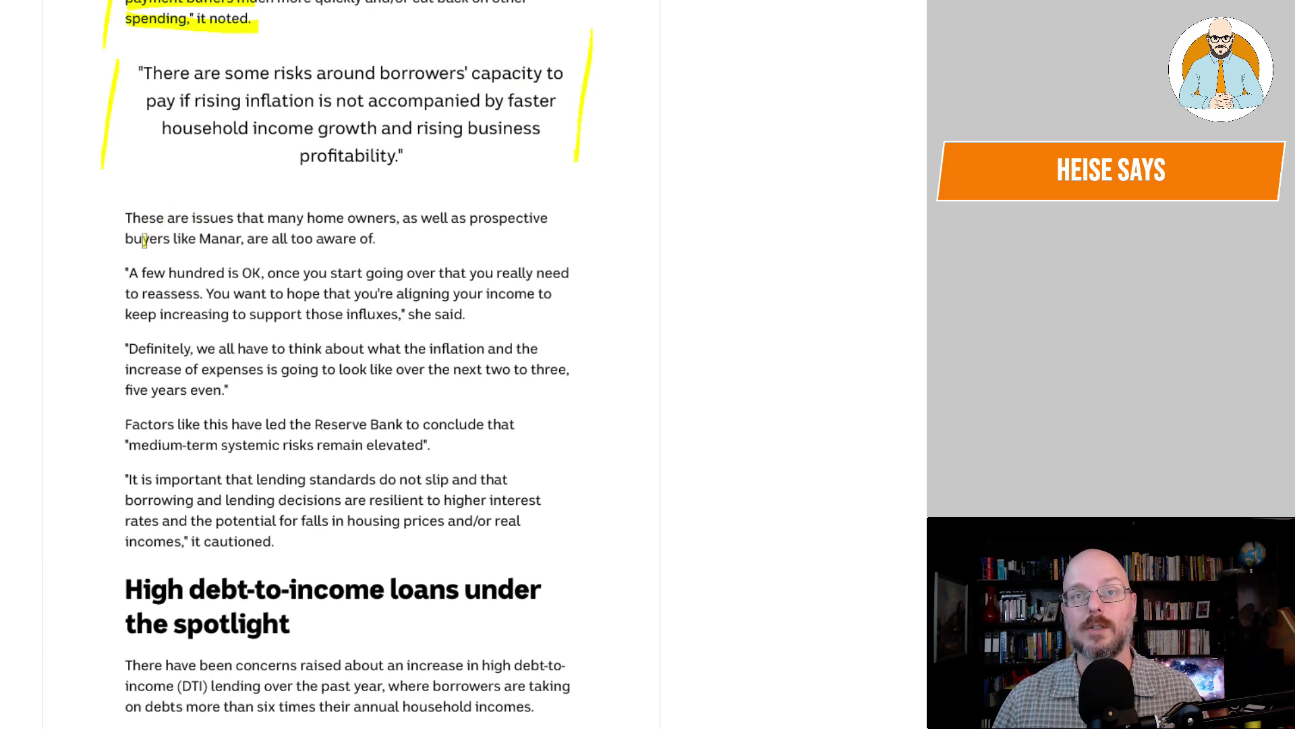
{"action": "left_click_drag", "start_coordinate": [113, 256], "coordinate": [112, 207]}
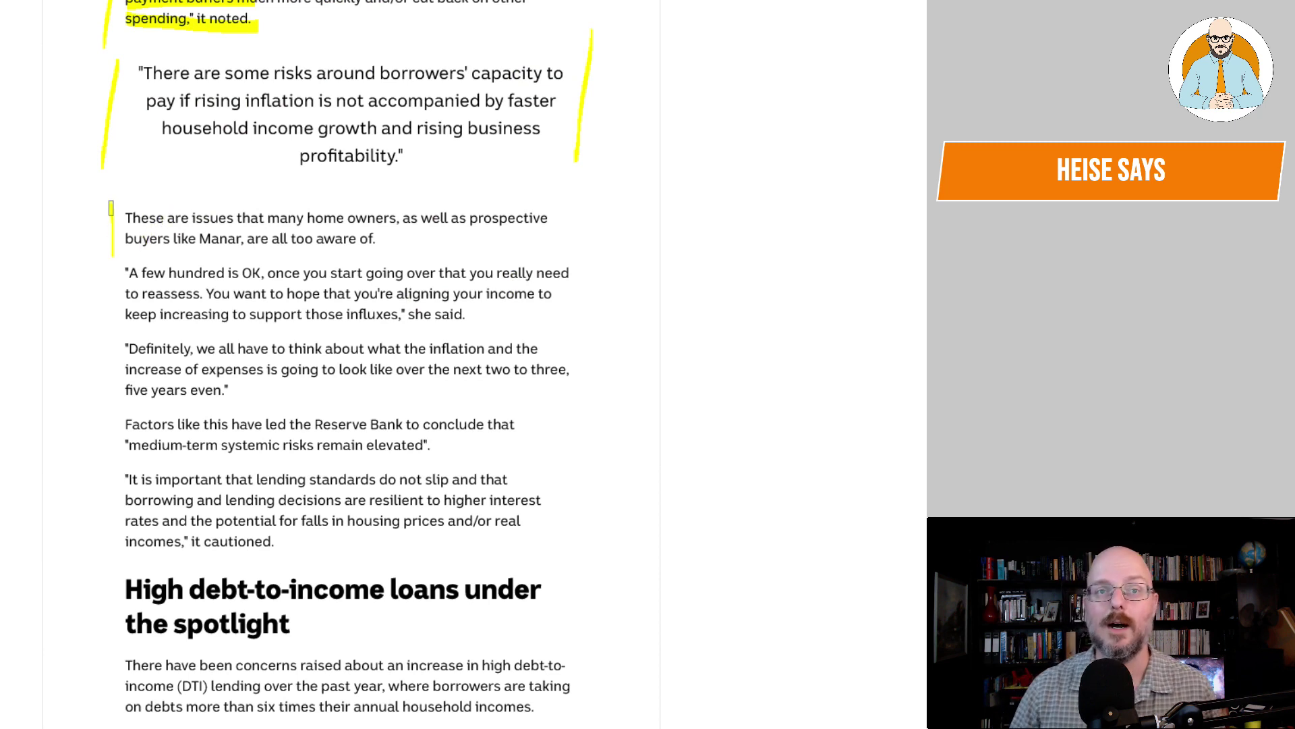
Step: Bracket the 'A few hundred is OK' quote and margin-mark the 'Factors like this' paragraph
{"action": "scroll", "coordinate": [111, 207], "scroll_direction": "down", "scroll_amount": 1}
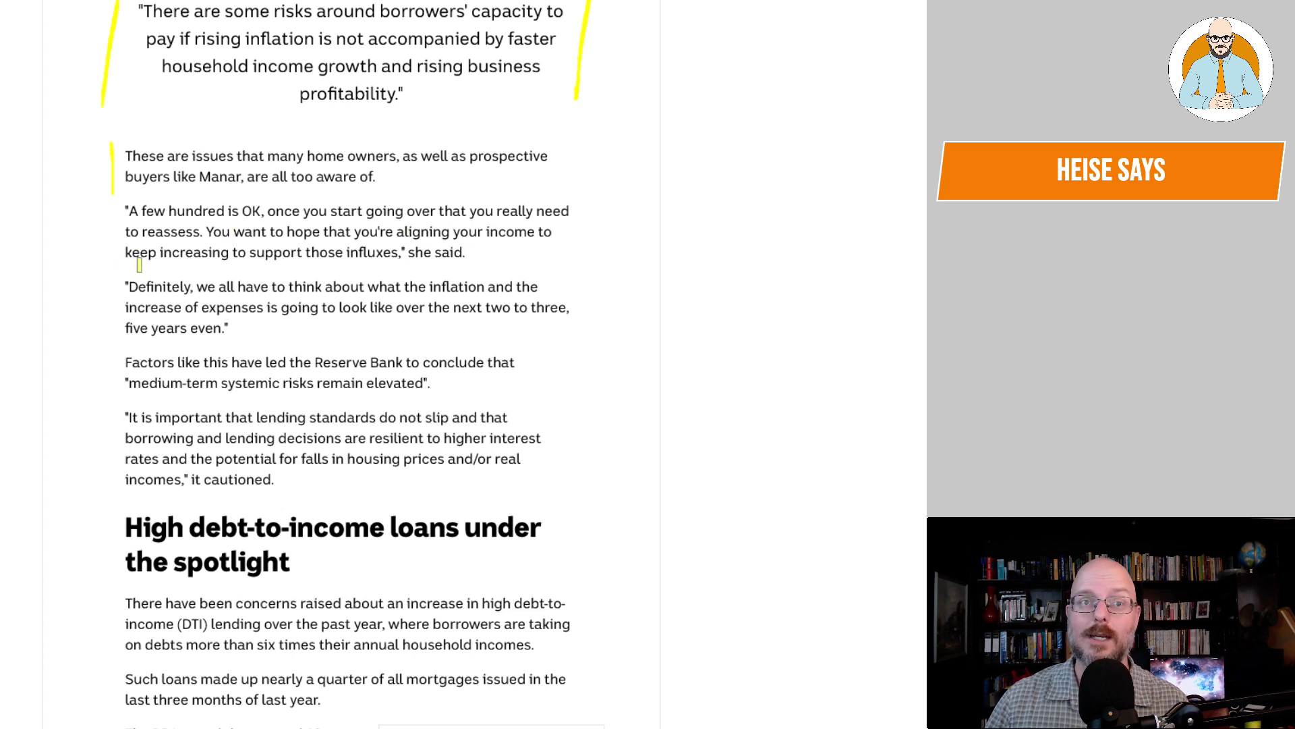
{"action": "left_click_drag", "start_coordinate": [99, 273], "coordinate": [100, 216]}
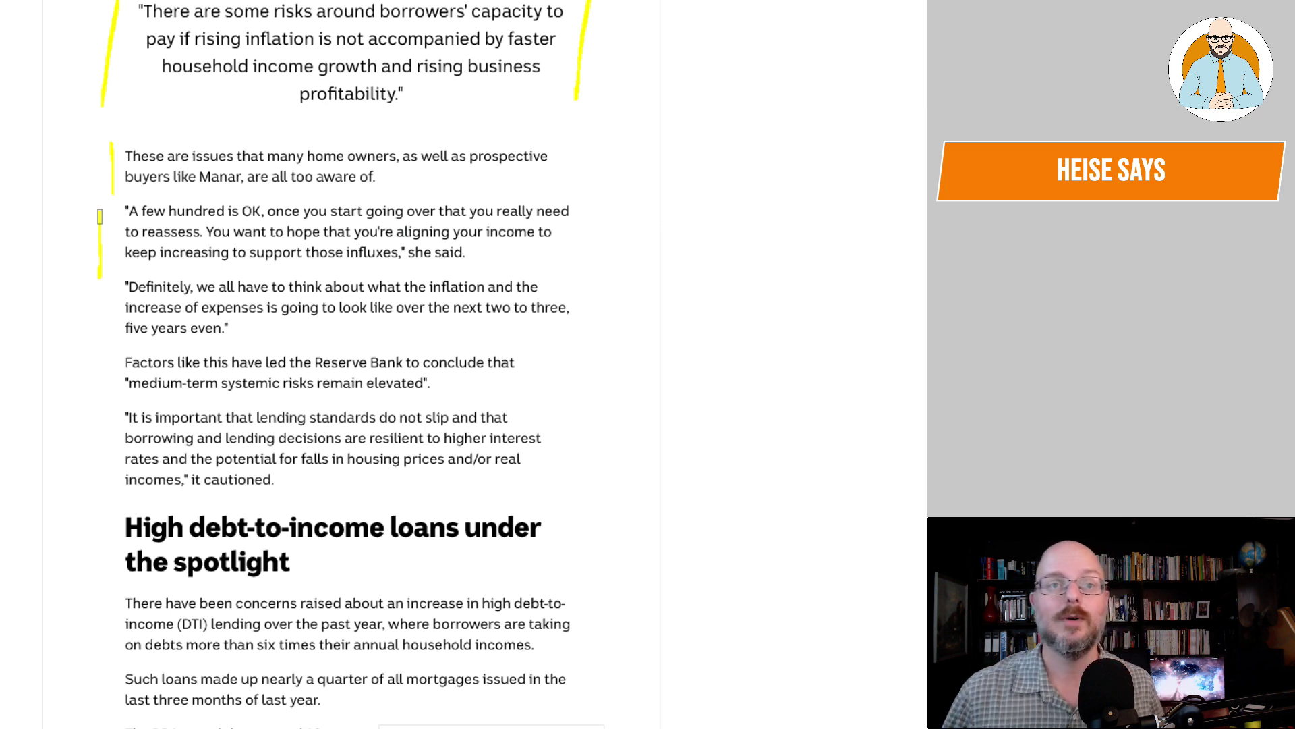
{"action": "left_click_drag", "start_coordinate": [594, 254], "coordinate": [594, 199]}
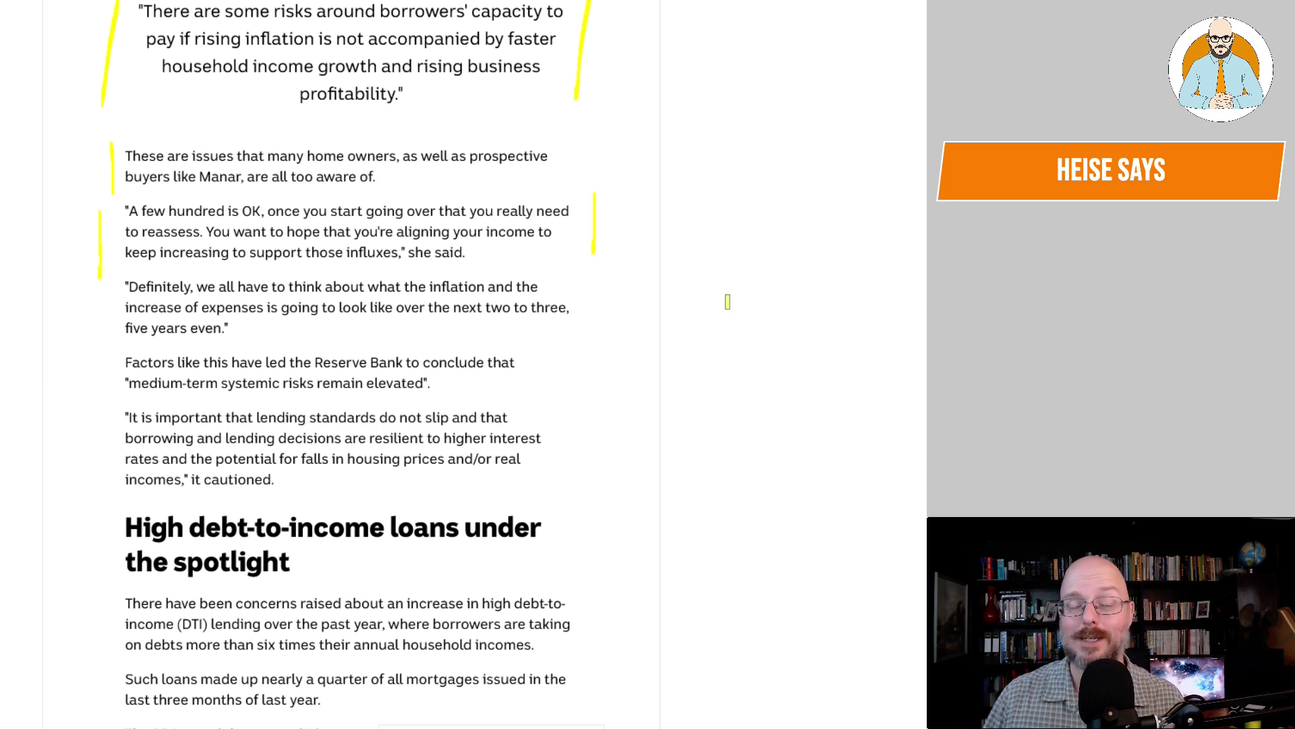
{"action": "scroll", "coordinate": [407, 300], "scroll_direction": "down", "scroll_amount": 1}
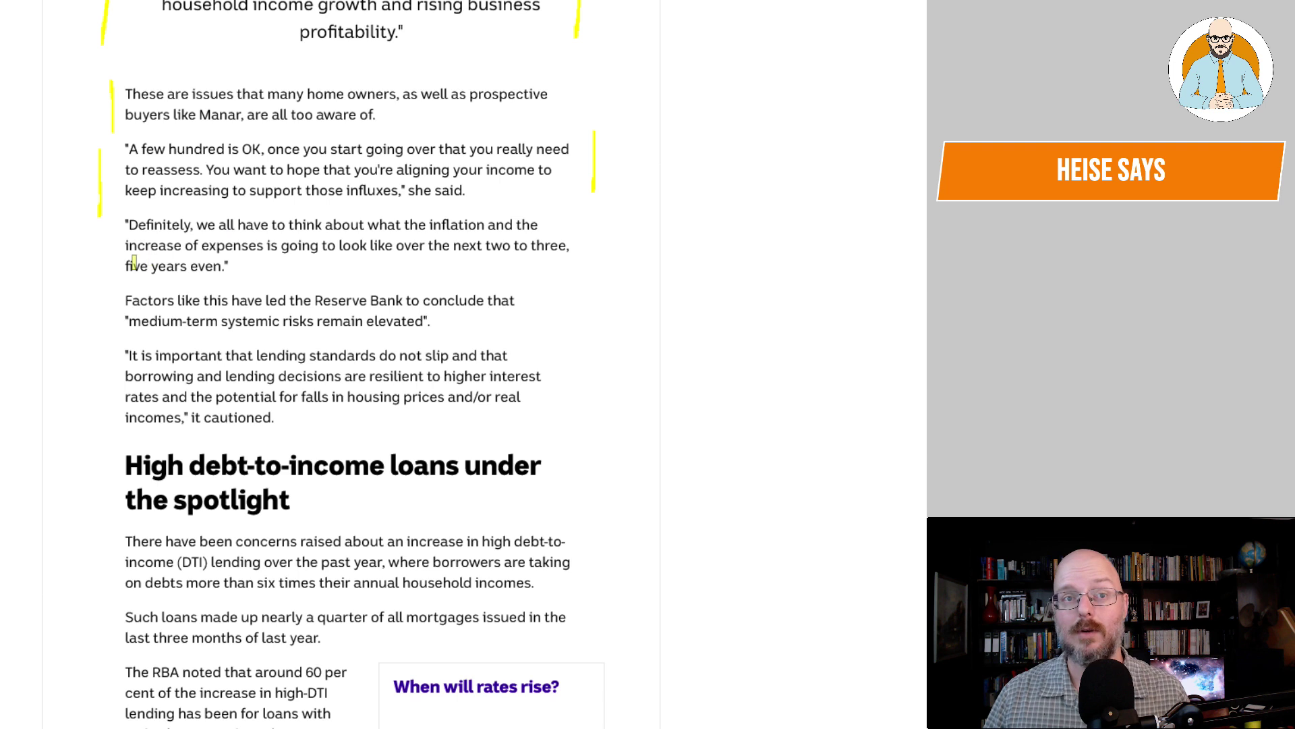
{"action": "left_click_drag", "start_coordinate": [106, 290], "coordinate": [102, 339]}
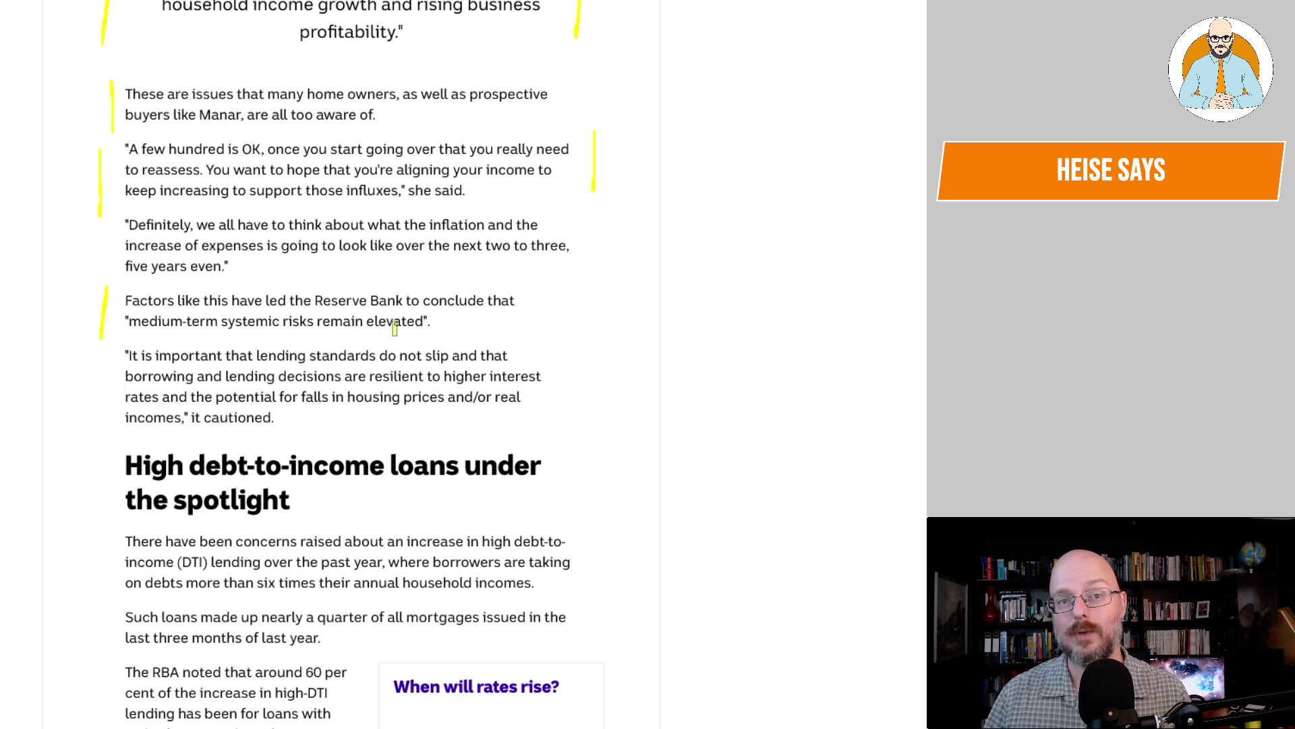
{"action": "scroll", "coordinate": [394, 329], "scroll_direction": "down", "scroll_amount": 1}
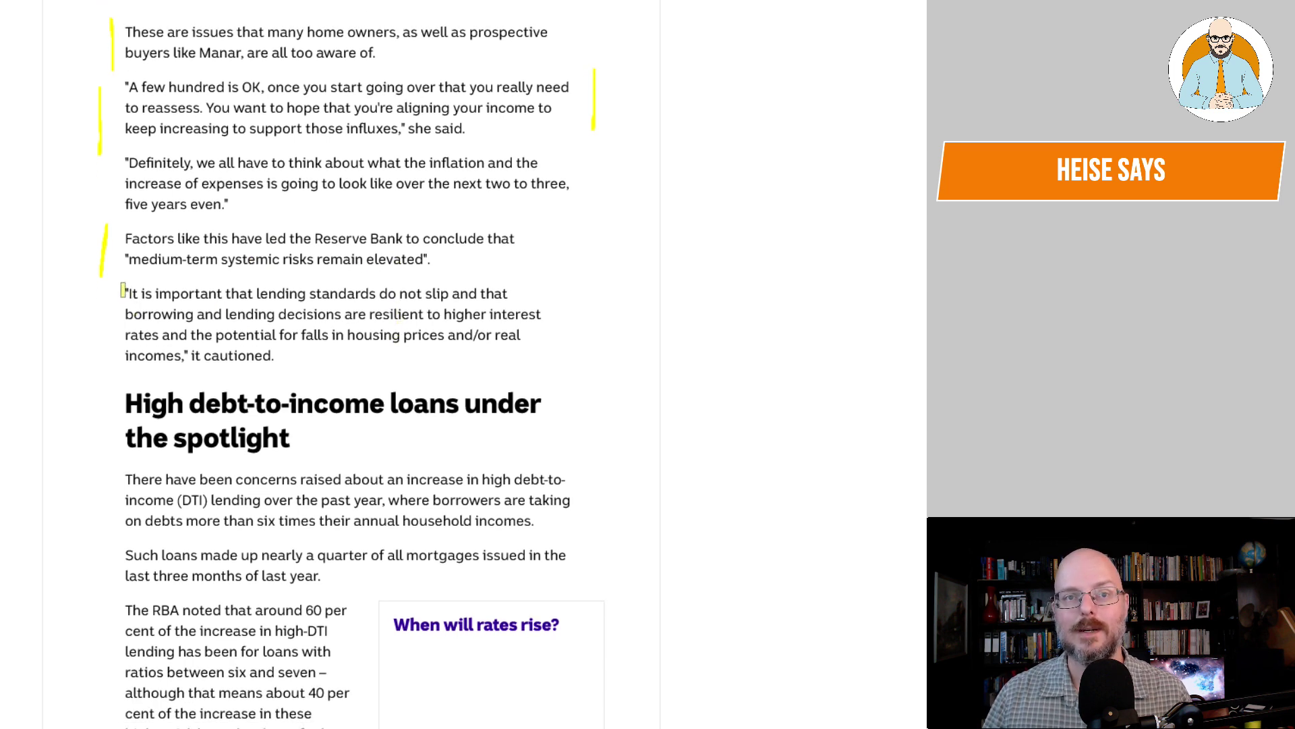
Step: Bracket the 'It is important' quote on both sides and highlight 'do not slip'
{"action": "left_click_drag", "start_coordinate": [124, 287], "coordinate": [105, 377]}
{"action": "left_click_drag", "start_coordinate": [382, 295], "coordinate": [458, 295]}
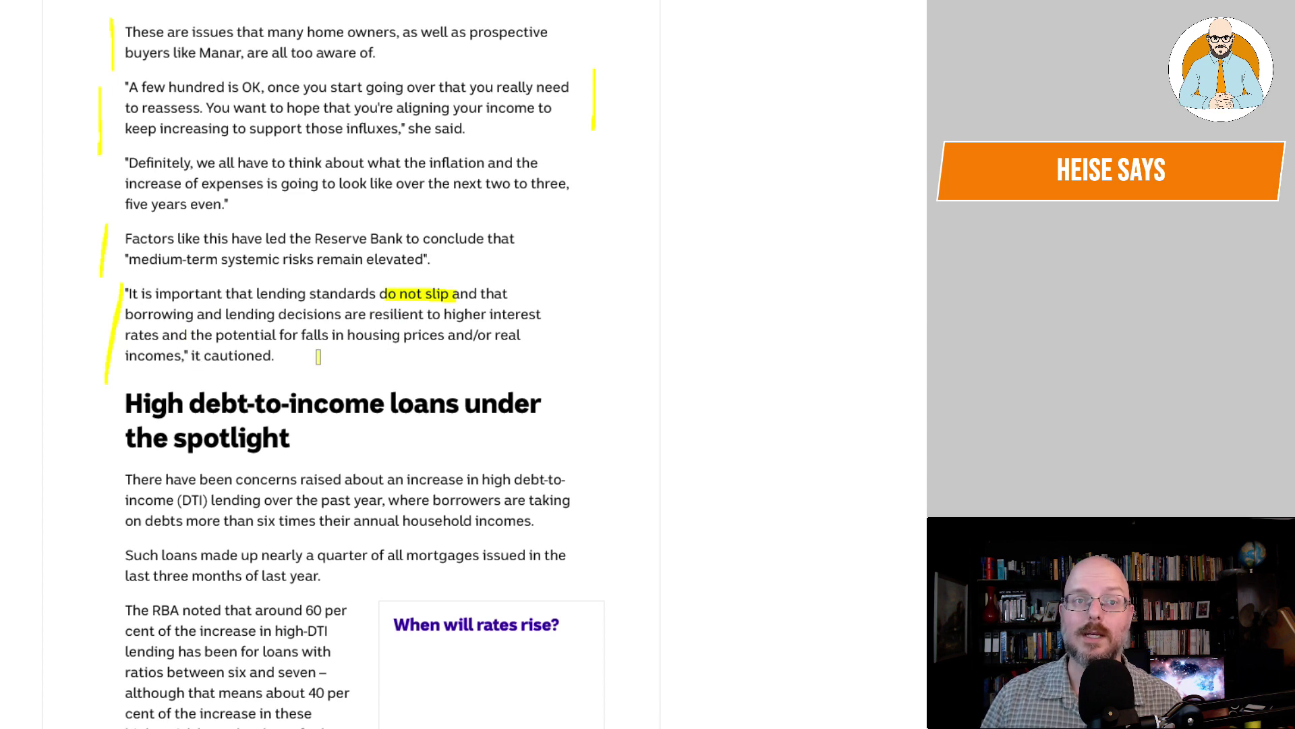
{"action": "left_click_drag", "start_coordinate": [548, 362], "coordinate": [539, 283]}
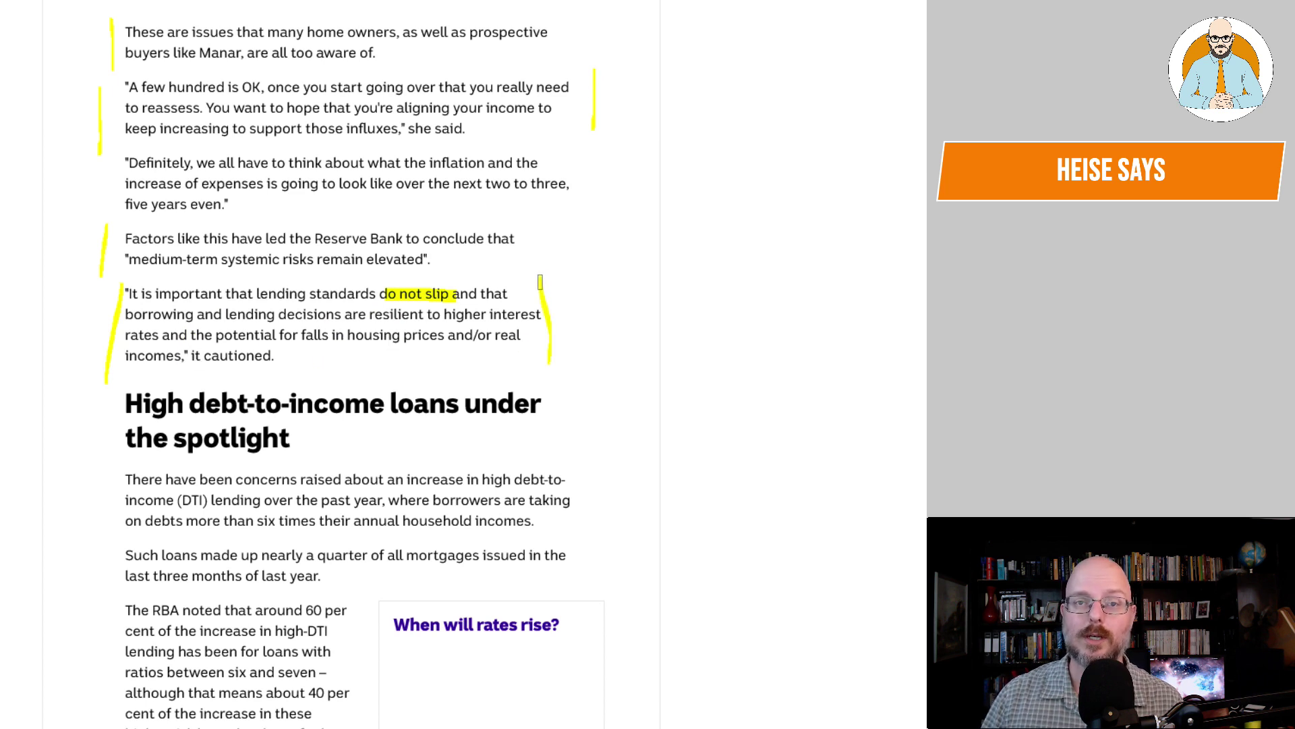
{"action": "scroll", "coordinate": [390, 307], "scroll_direction": "down", "scroll_amount": 1}
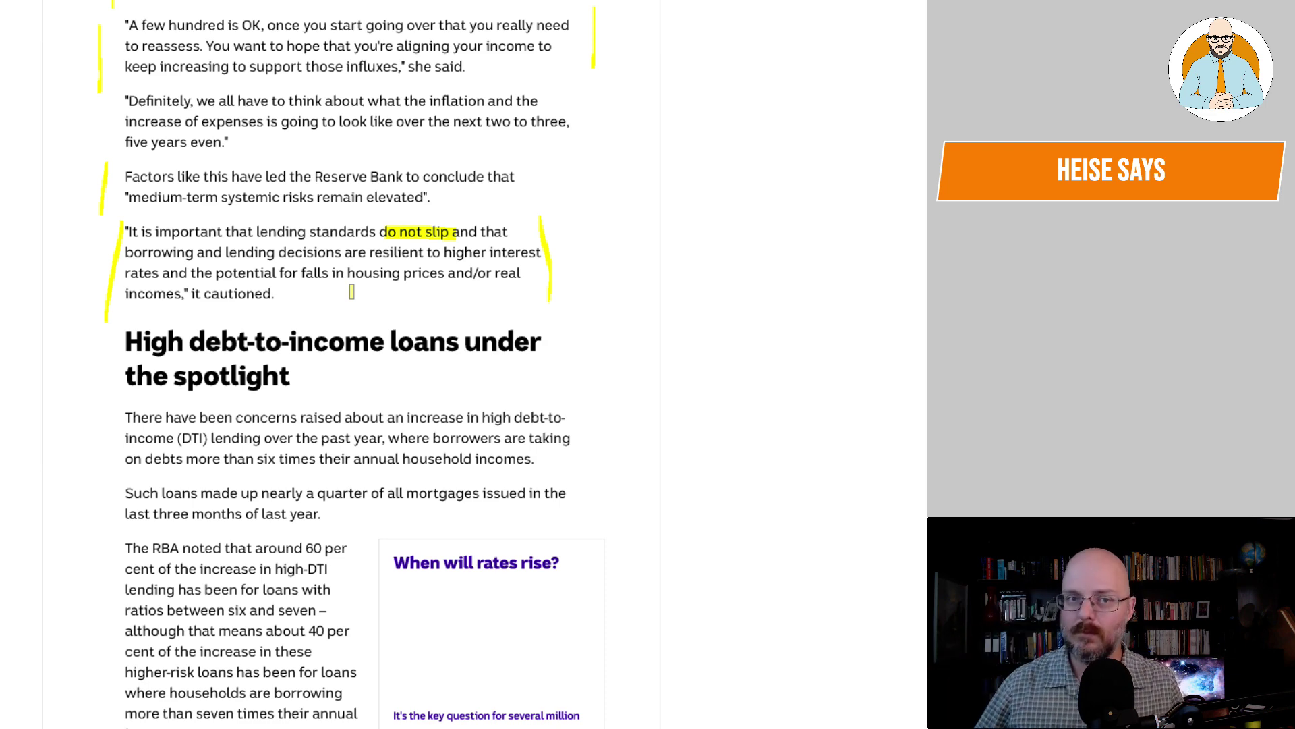
{"action": "scroll", "coordinate": [343, 176], "scroll_direction": "down", "scroll_amount": 1}
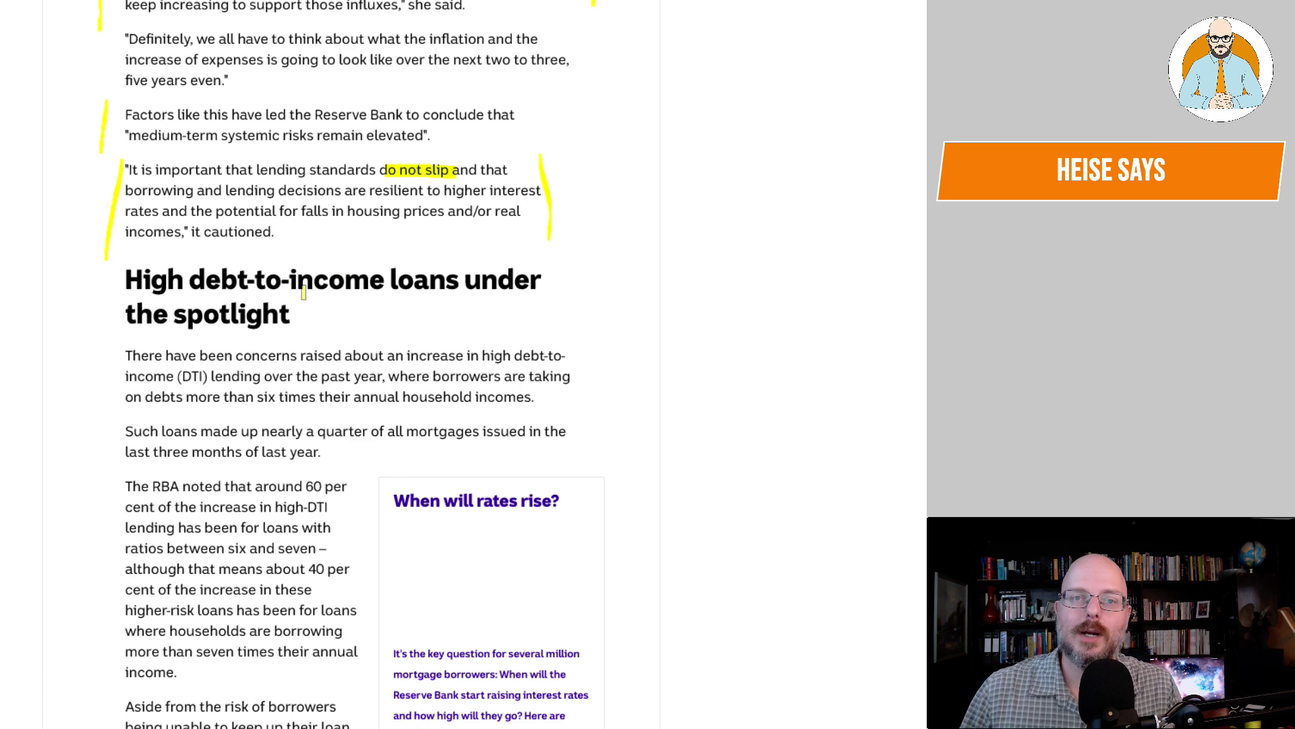
{"action": "scroll", "coordinate": [304, 292], "scroll_direction": "down", "scroll_amount": 1}
Step: Highlight 'high debt-to-income (DTI)' and 'six times their annual household incomes', then margin-mark it
{"action": "left_click_drag", "start_coordinate": [479, 295], "coordinate": [596, 295]}
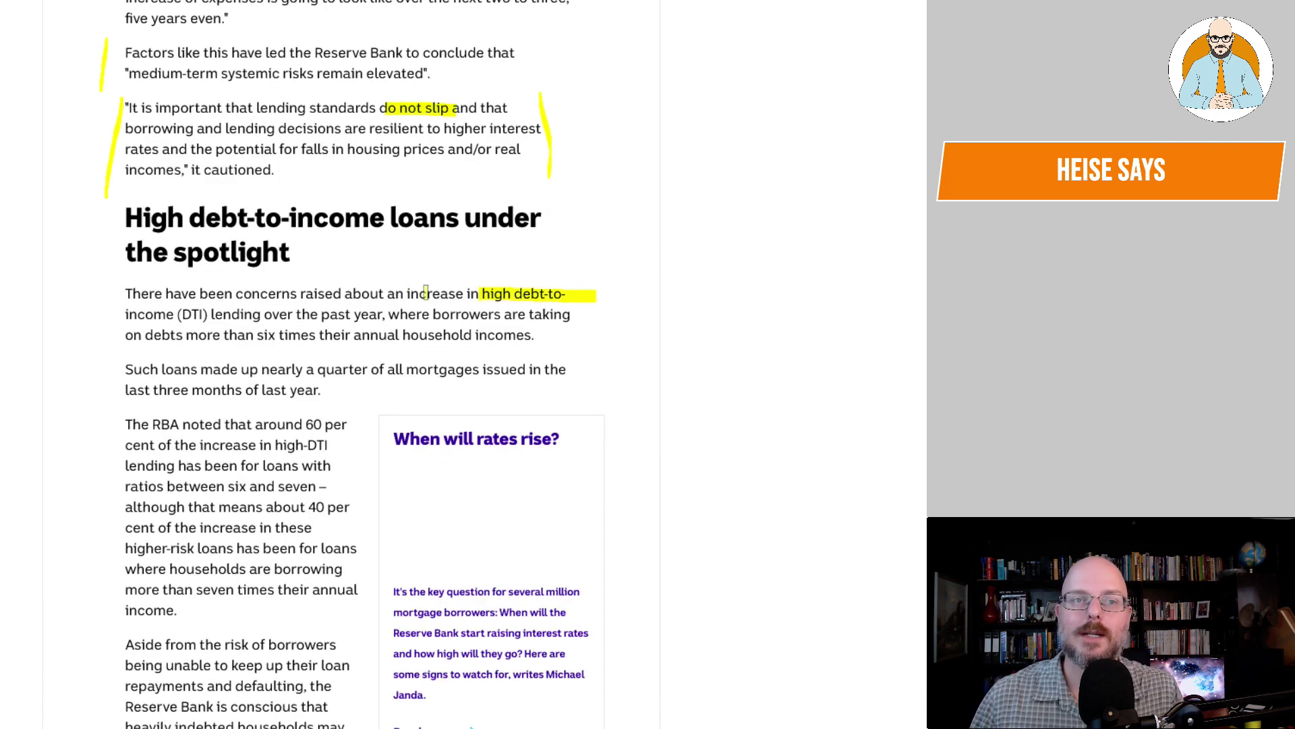
{"action": "left_click_drag", "start_coordinate": [134, 315], "coordinate": [197, 313]}
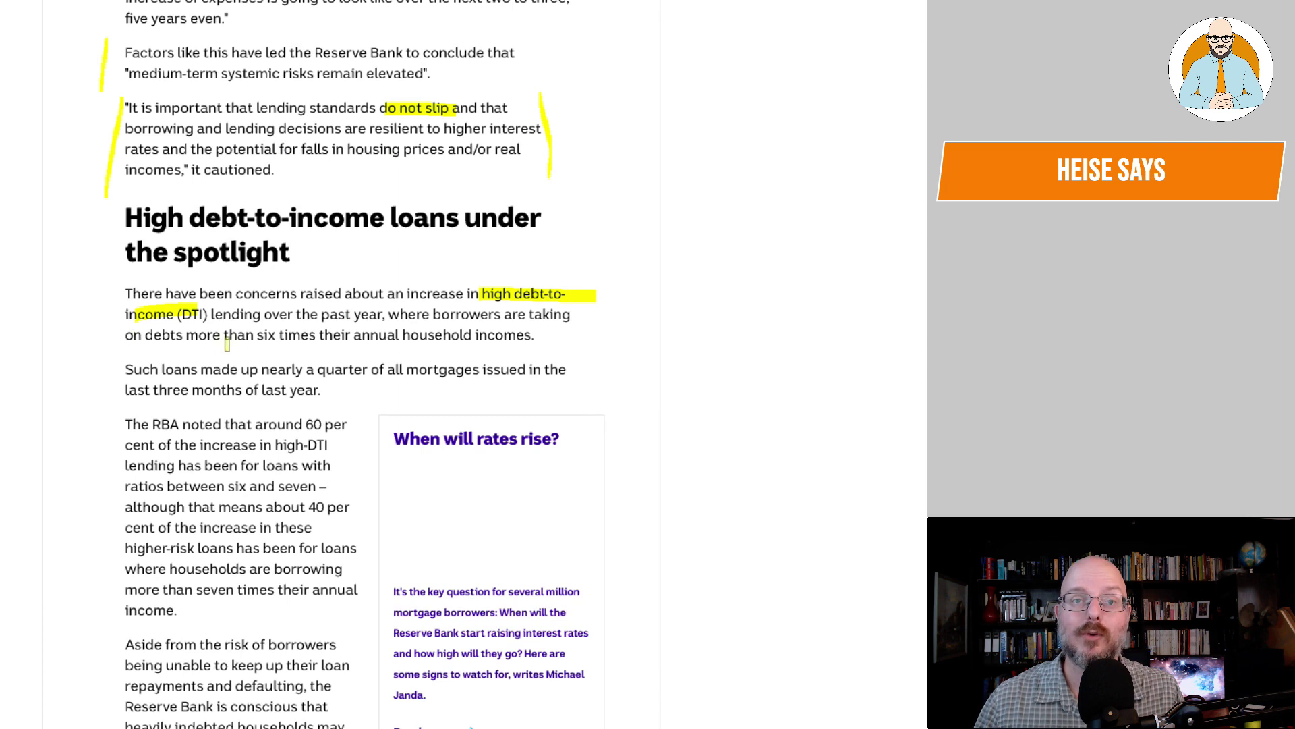
{"action": "left_click_drag", "start_coordinate": [255, 336], "coordinate": [538, 333]}
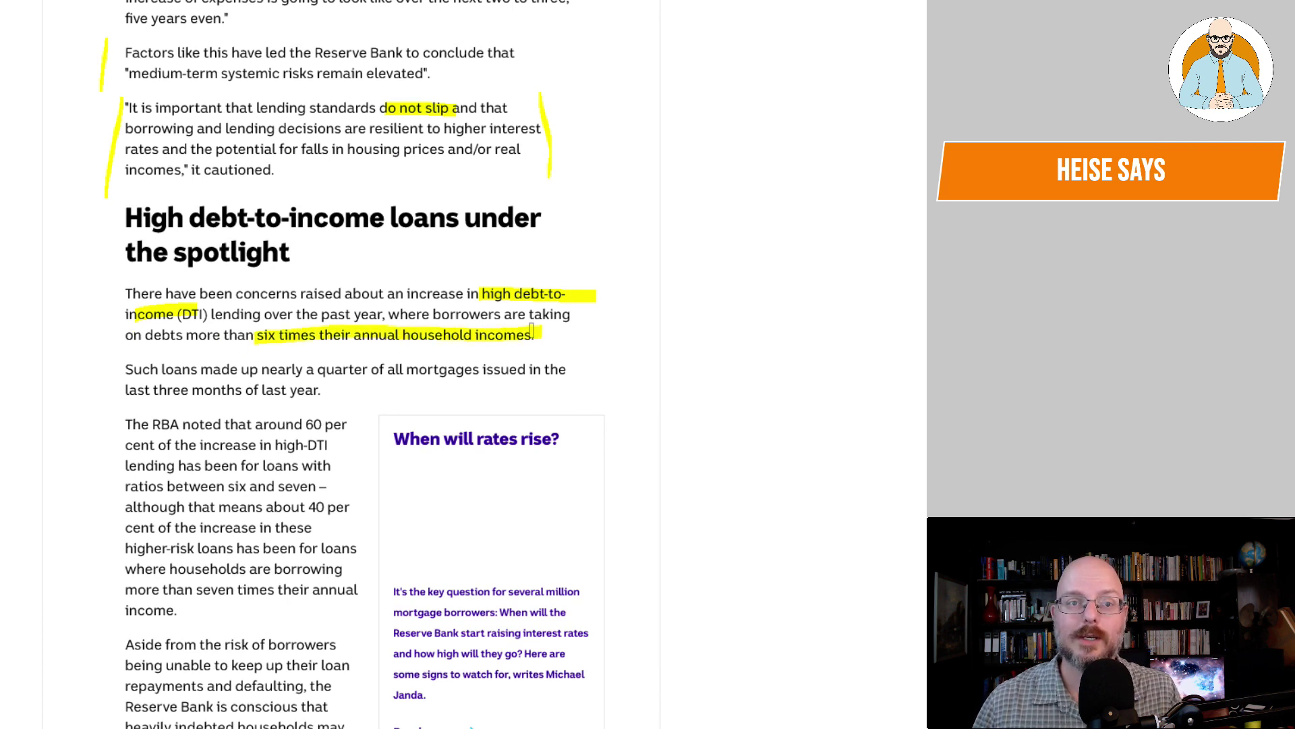
{"action": "scroll", "coordinate": [533, 330], "scroll_direction": "down", "scroll_amount": 1}
{"action": "left_click_drag", "start_coordinate": [120, 286], "coordinate": [113, 338]}
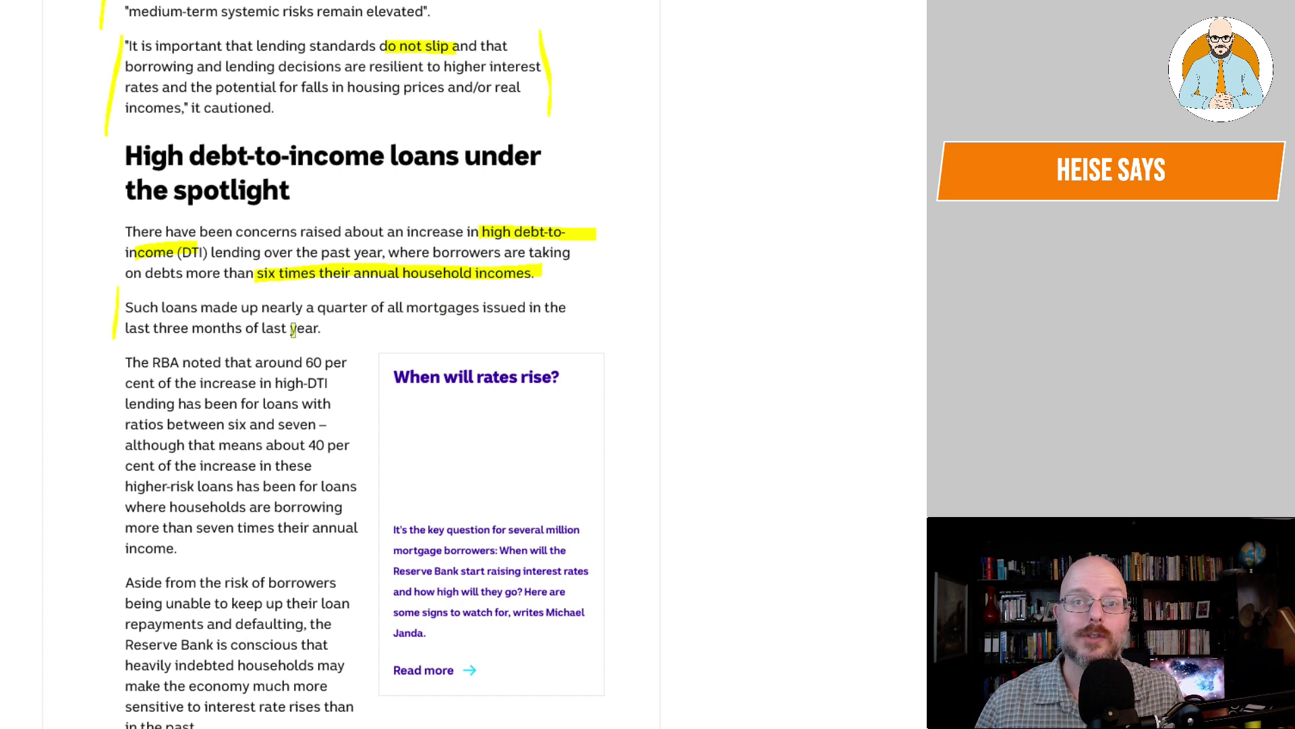
Step: Margin-mark 'The RBA noted' paragraph and highlight '60 per', 'high-DTI' and 'loans with'
{"action": "scroll", "coordinate": [255, 331], "scroll_direction": "down", "scroll_amount": 1}
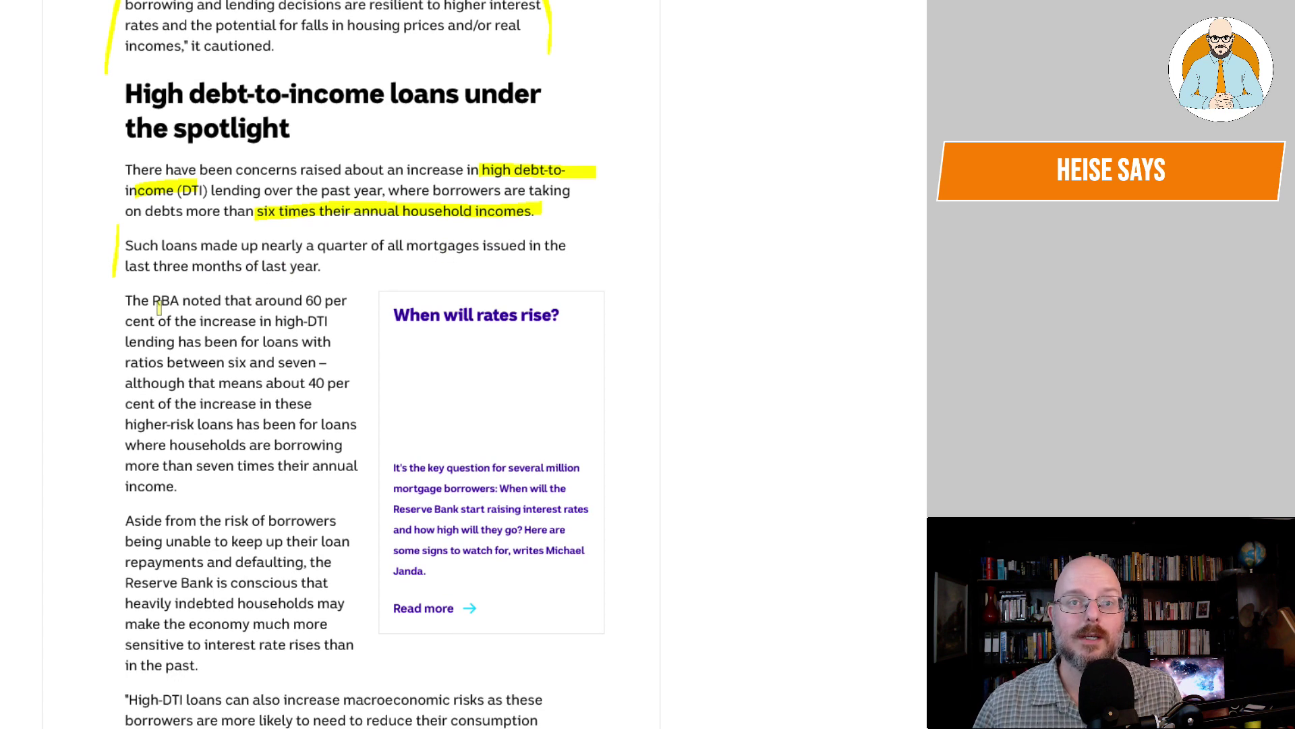
{"action": "left_click_drag", "start_coordinate": [121, 296], "coordinate": [118, 385]}
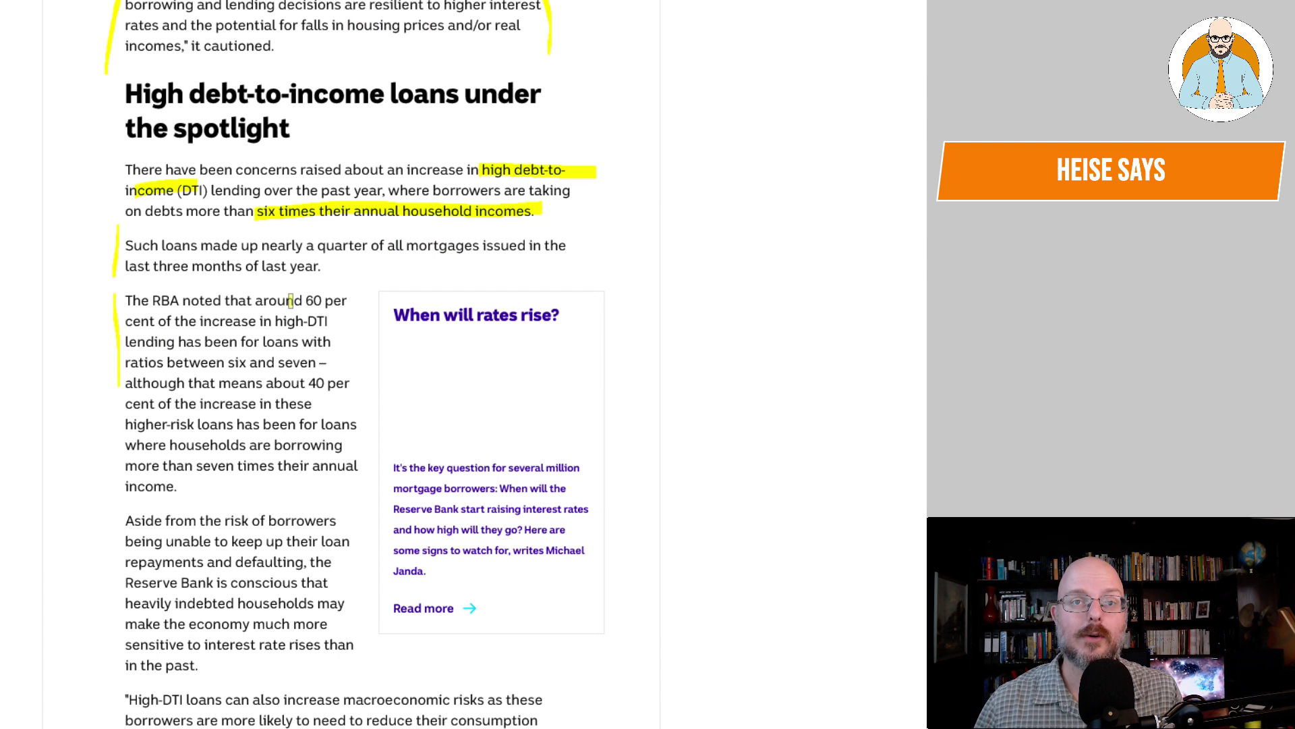
{"action": "left_click_drag", "start_coordinate": [303, 301], "coordinate": [357, 300]}
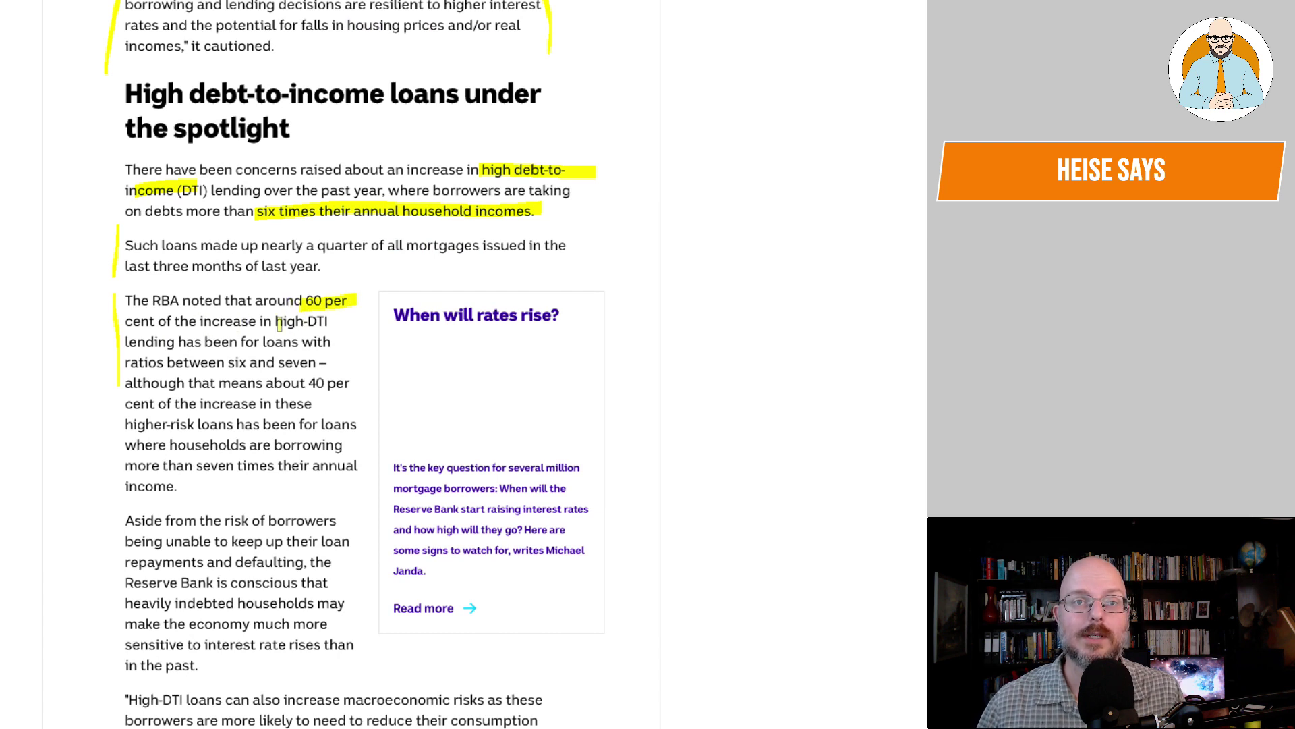
{"action": "left_click_drag", "start_coordinate": [277, 322], "coordinate": [336, 322]}
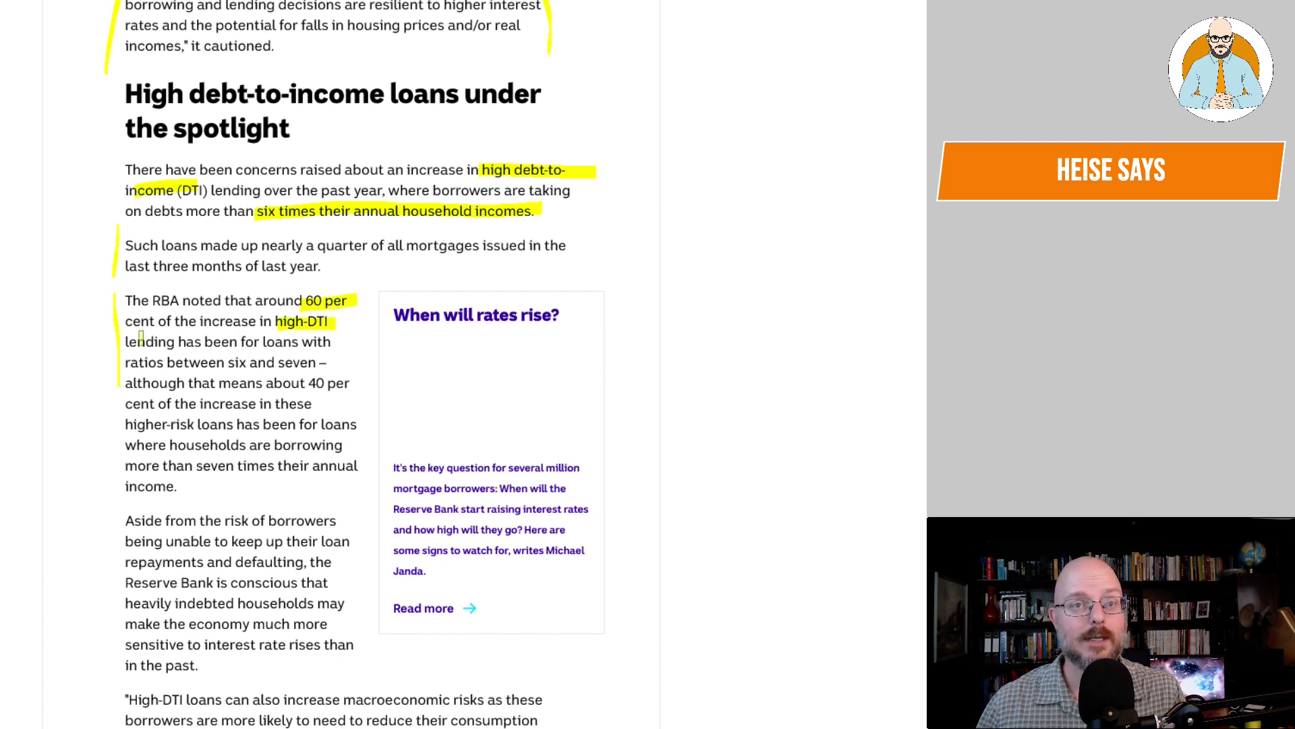
{"action": "left_click_drag", "start_coordinate": [262, 343], "coordinate": [330, 343]}
{"action": "left_click_drag", "start_coordinate": [224, 364], "coordinate": [324, 363]}
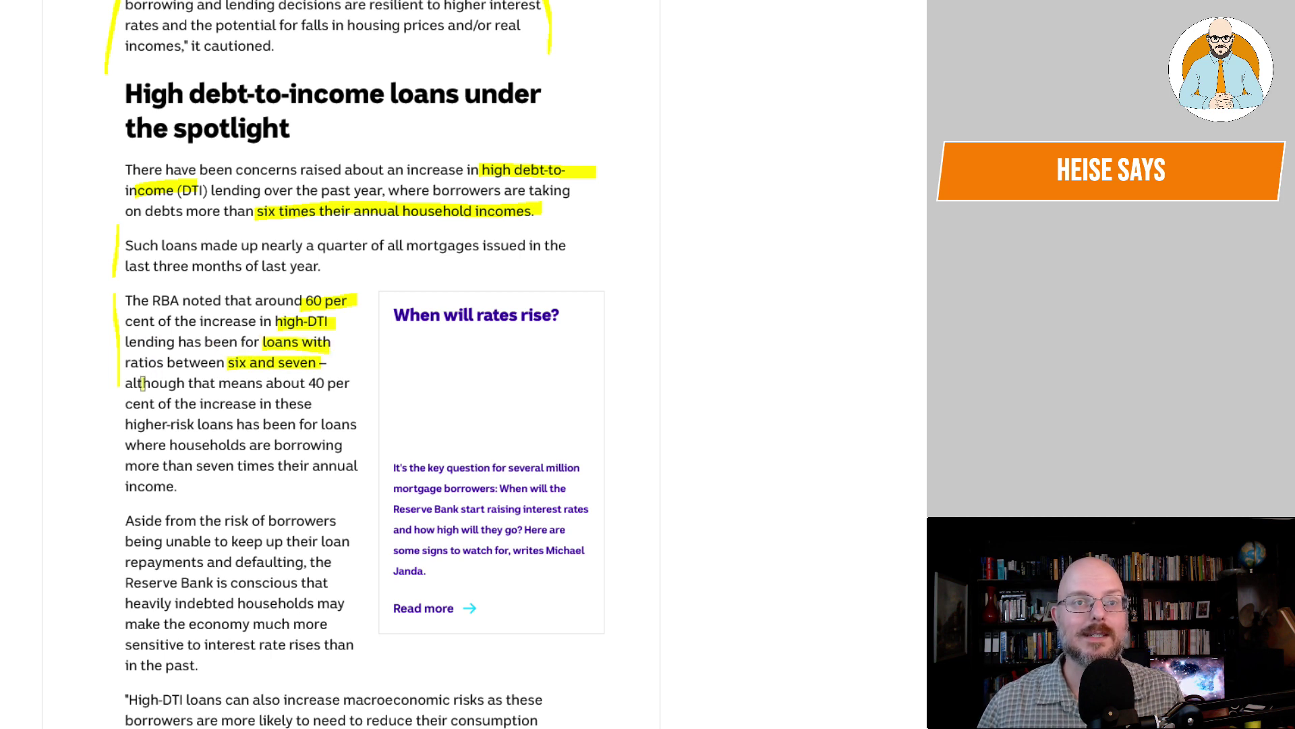
{"action": "scroll", "coordinate": [128, 380], "scroll_direction": "down", "scroll_amount": 1}
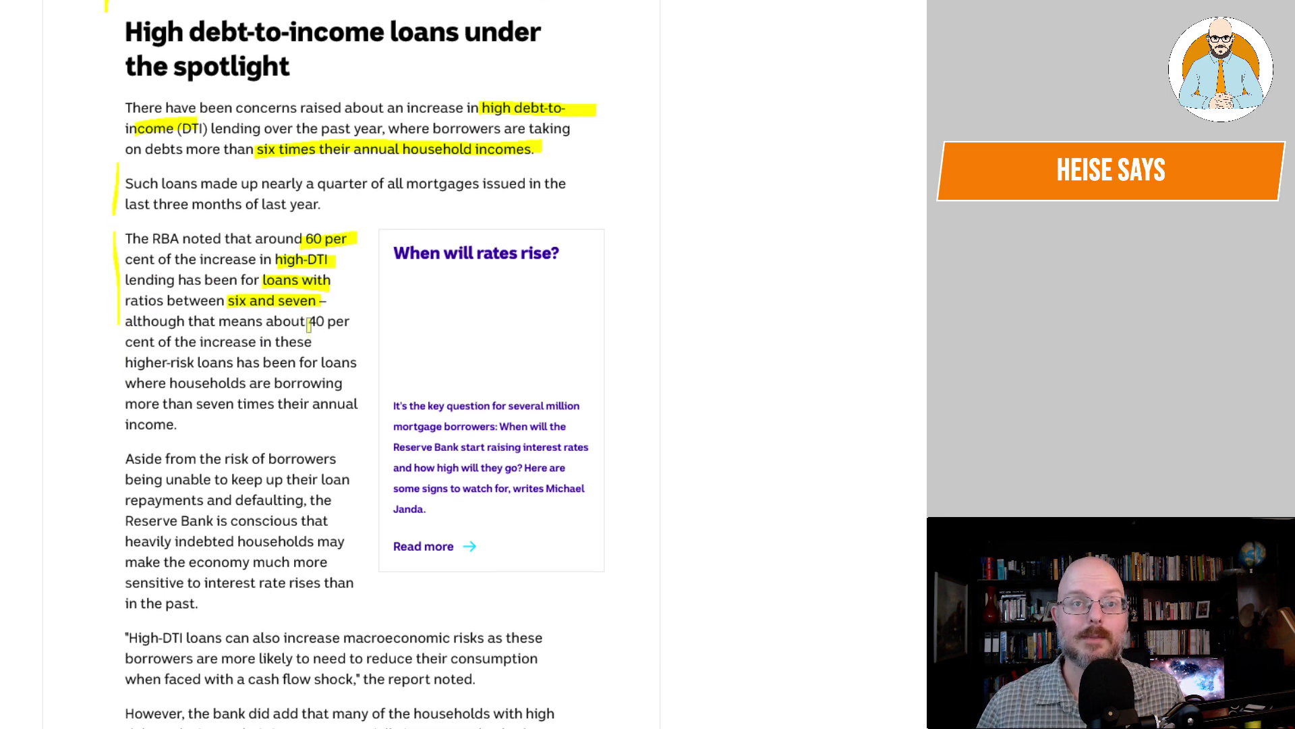
Step: Highlight '40 per', 'in these', 'higher-risk loans' and 'more than seven times their annual'
{"action": "left_click_drag", "start_coordinate": [308, 325], "coordinate": [375, 326]}
{"action": "left_click_drag", "start_coordinate": [247, 346], "coordinate": [341, 344]}
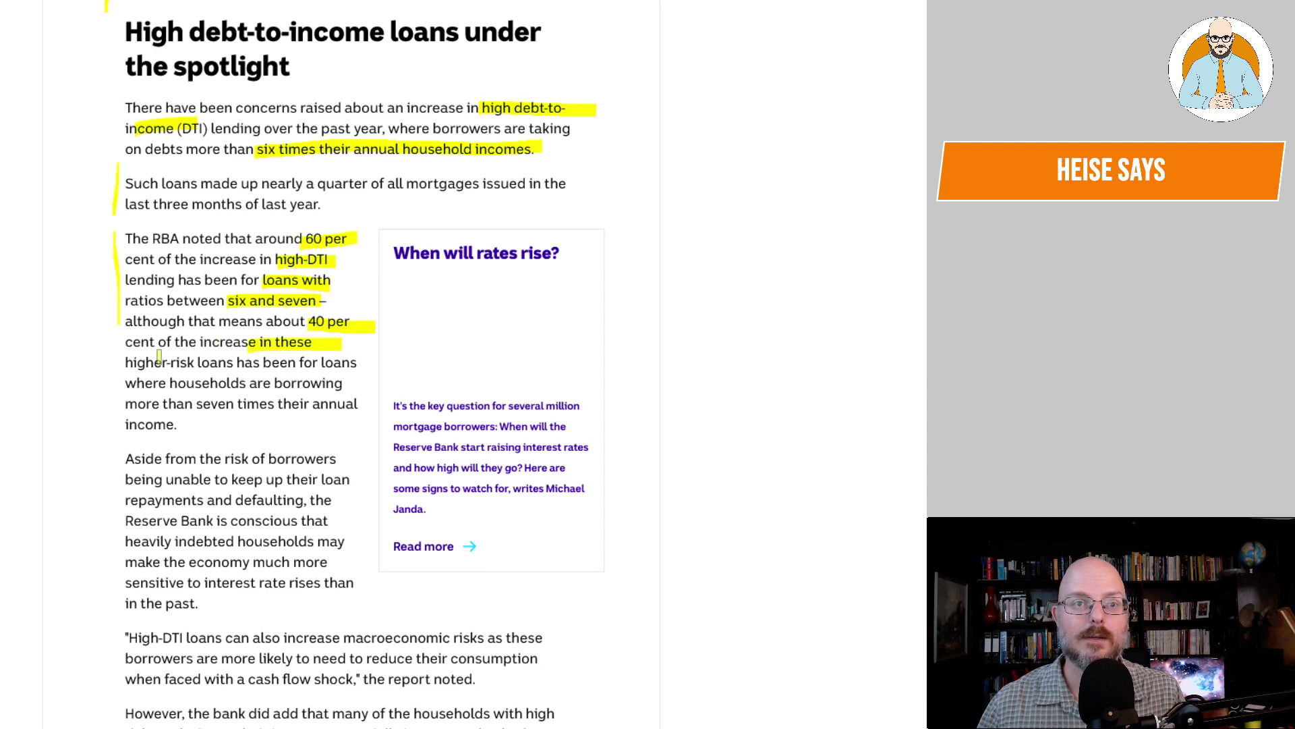
{"action": "mouse_move", "coordinate": [135, 365]}
{"action": "left_mouse_down"}
{"action": "mouse_move", "coordinate": [233, 363]}
{"action": "mouse_move", "coordinate": [323, 323]}
{"action": "left_mouse_up"}
{"action": "scroll", "coordinate": [268, 364], "scroll_direction": "down", "scroll_amount": 1}
{"action": "left_click_drag", "start_coordinate": [137, 344], "coordinate": [379, 350]}
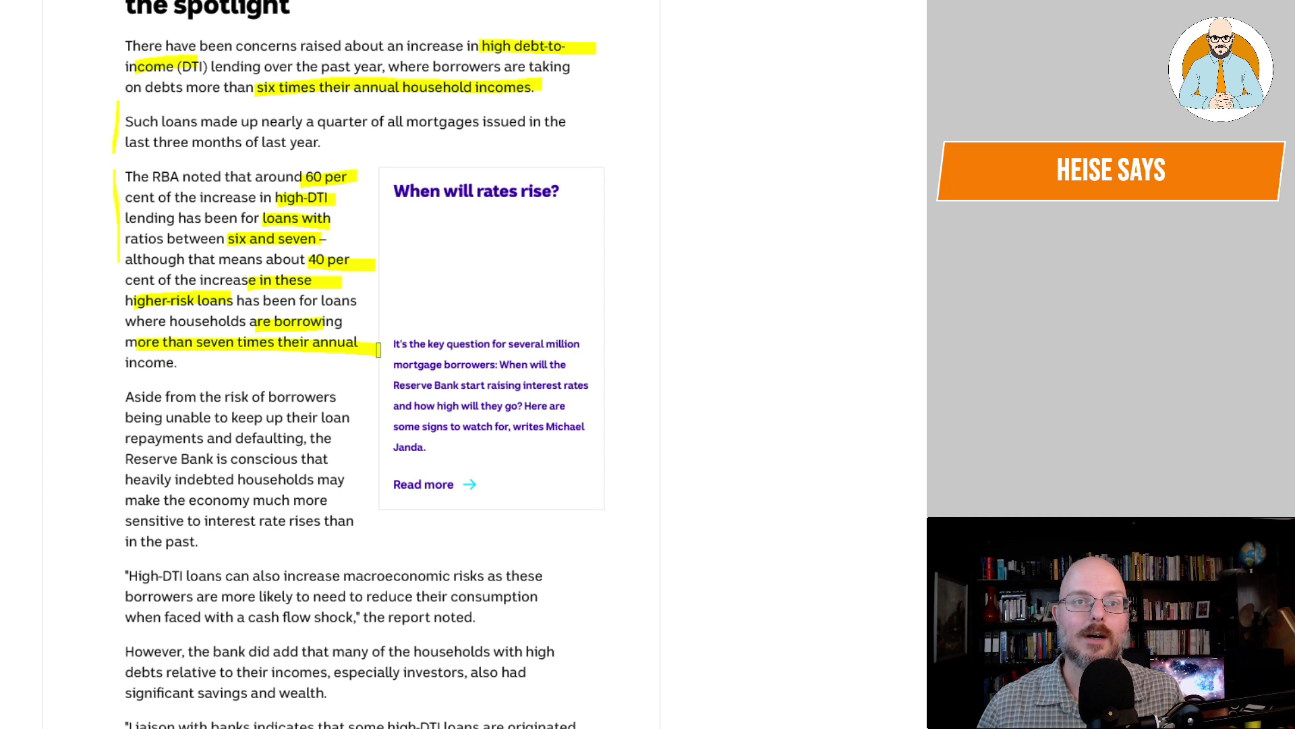
{"action": "left_click_drag", "start_coordinate": [126, 365], "coordinate": [195, 366]}
{"action": "scroll", "coordinate": [221, 363], "scroll_direction": "down", "scroll_amount": 1}
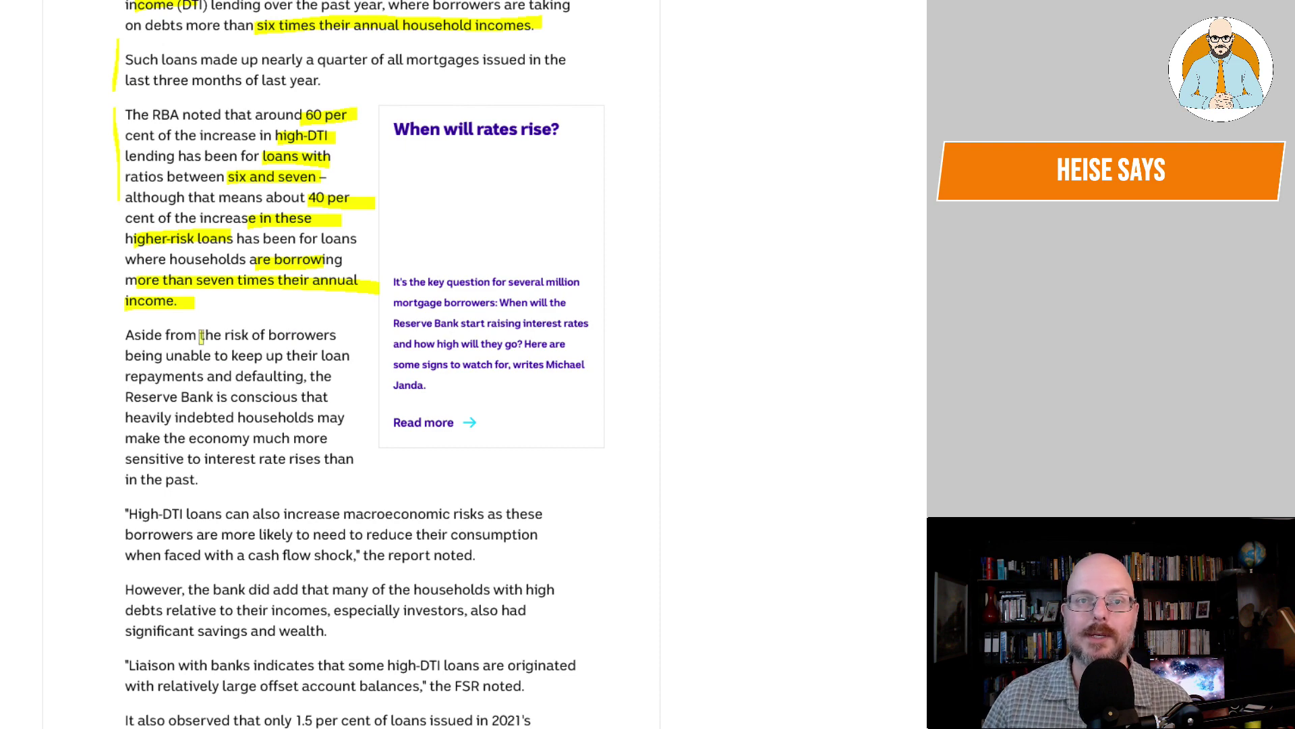
{"action": "scroll", "coordinate": [308, 369], "scroll_direction": "down", "scroll_amount": 1}
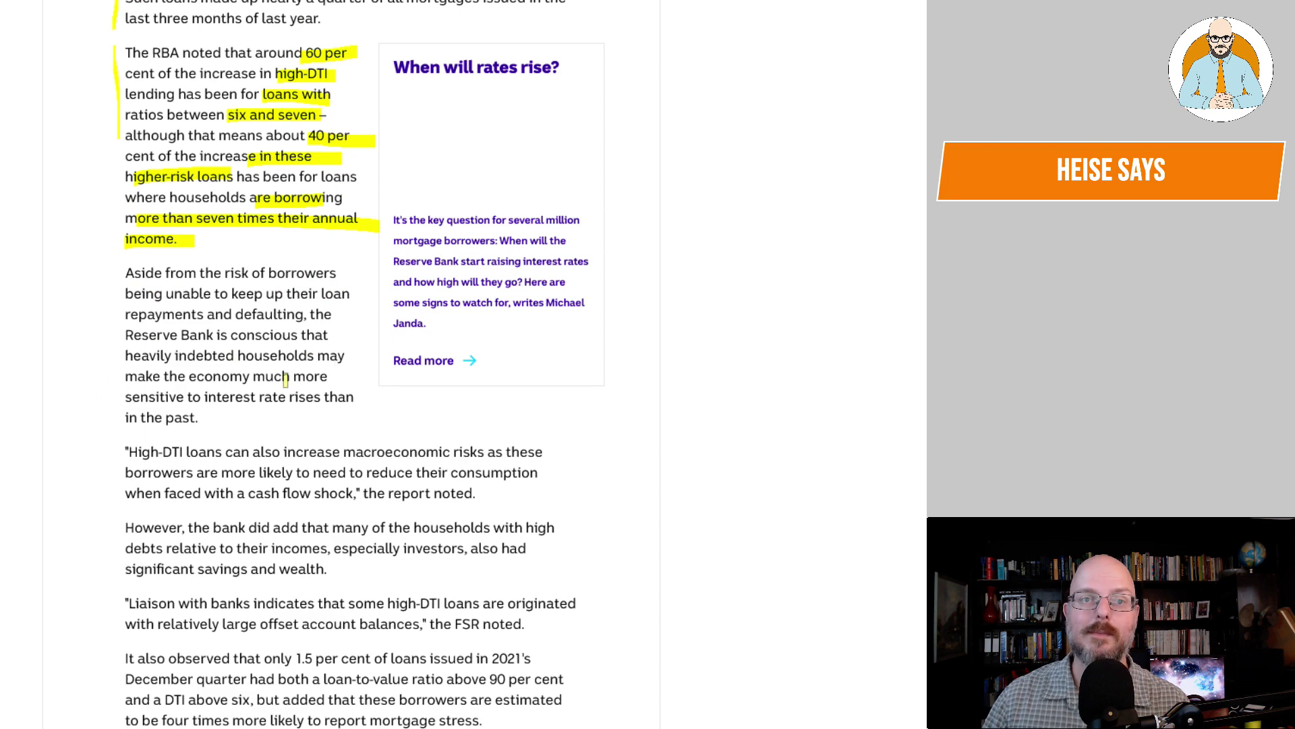
{"action": "scroll", "coordinate": [141, 388], "scroll_direction": "down", "scroll_amount": 2}
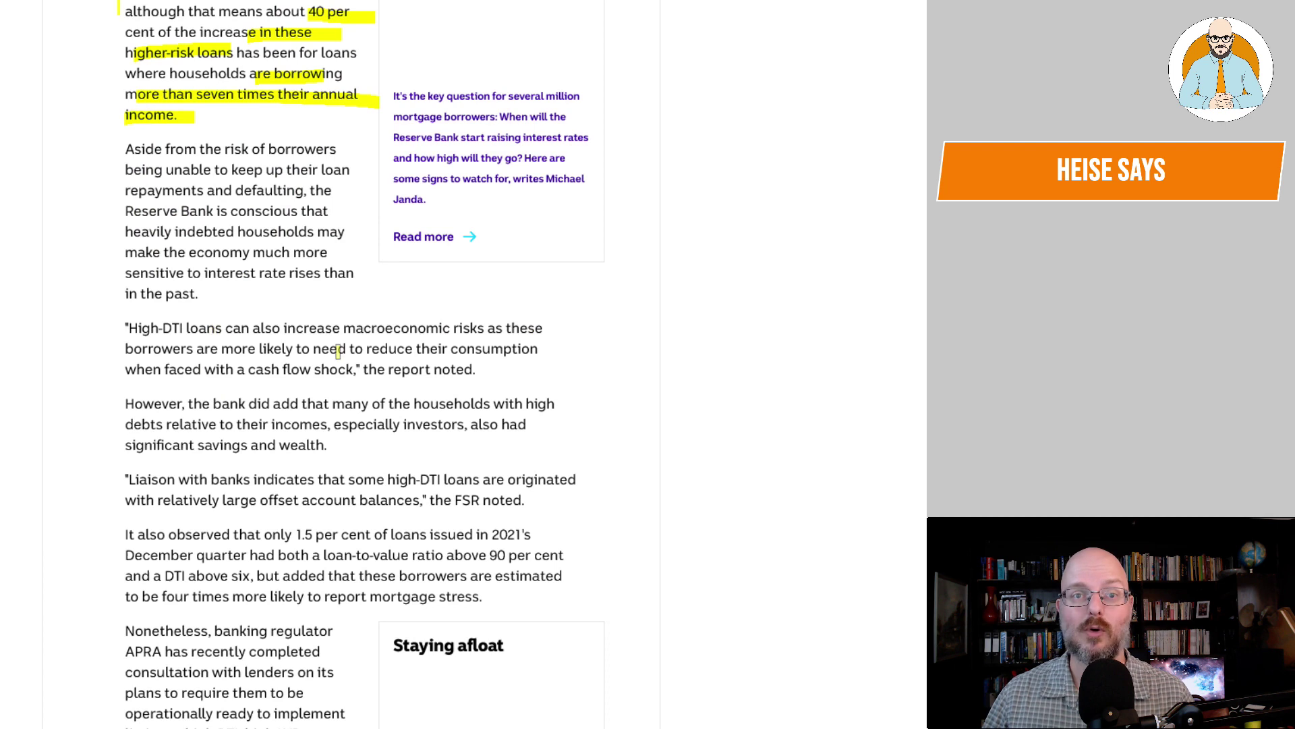
Step: Highlight 'to reduce their consumption' and 'a cash flow shock'
{"action": "left_click_drag", "start_coordinate": [353, 347], "coordinate": [579, 345]}
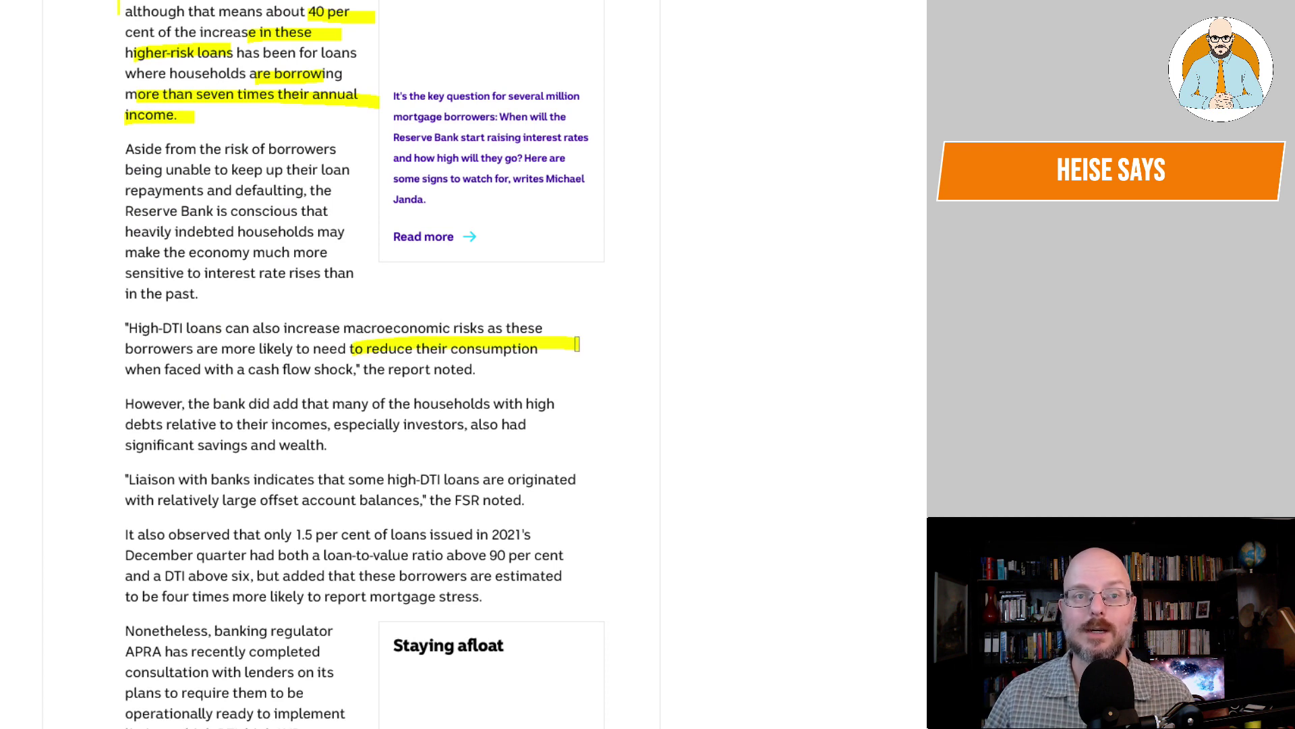
{"action": "left_click_drag", "start_coordinate": [239, 369], "coordinate": [356, 369]}
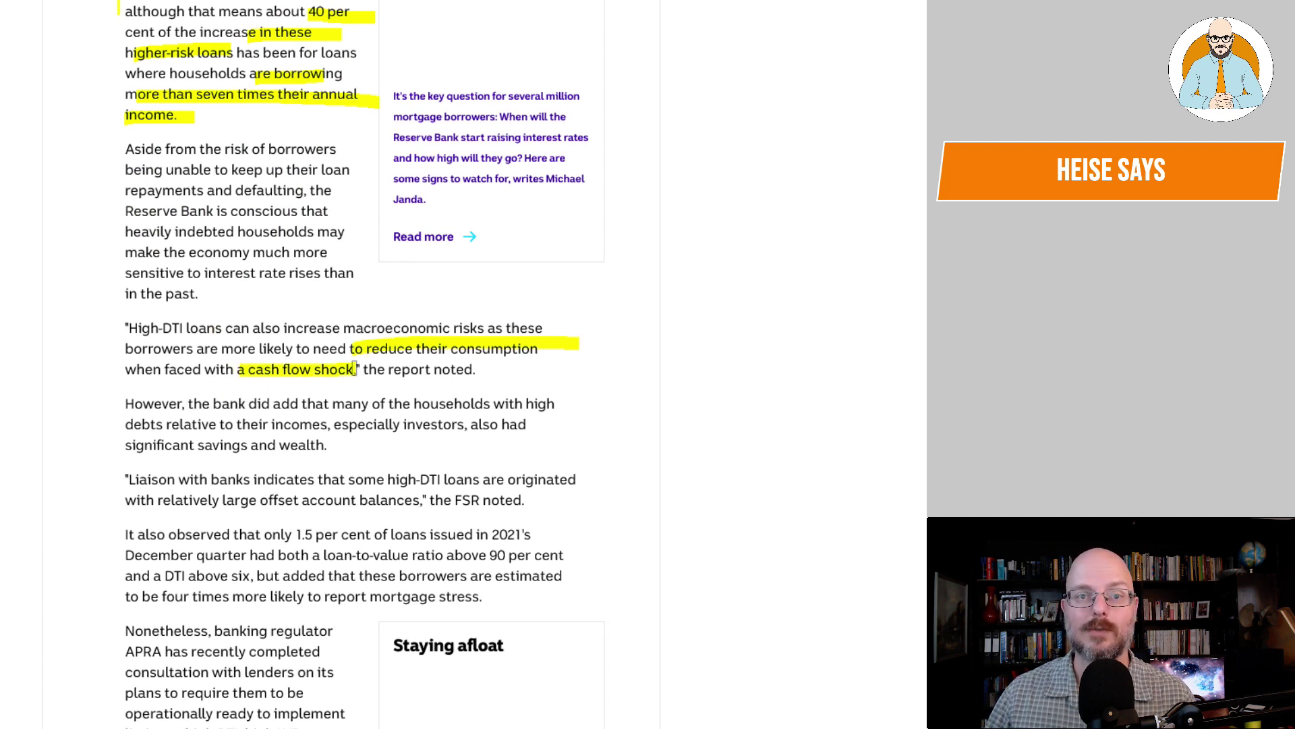
{"action": "scroll", "coordinate": [372, 355], "scroll_direction": "down", "scroll_amount": 2}
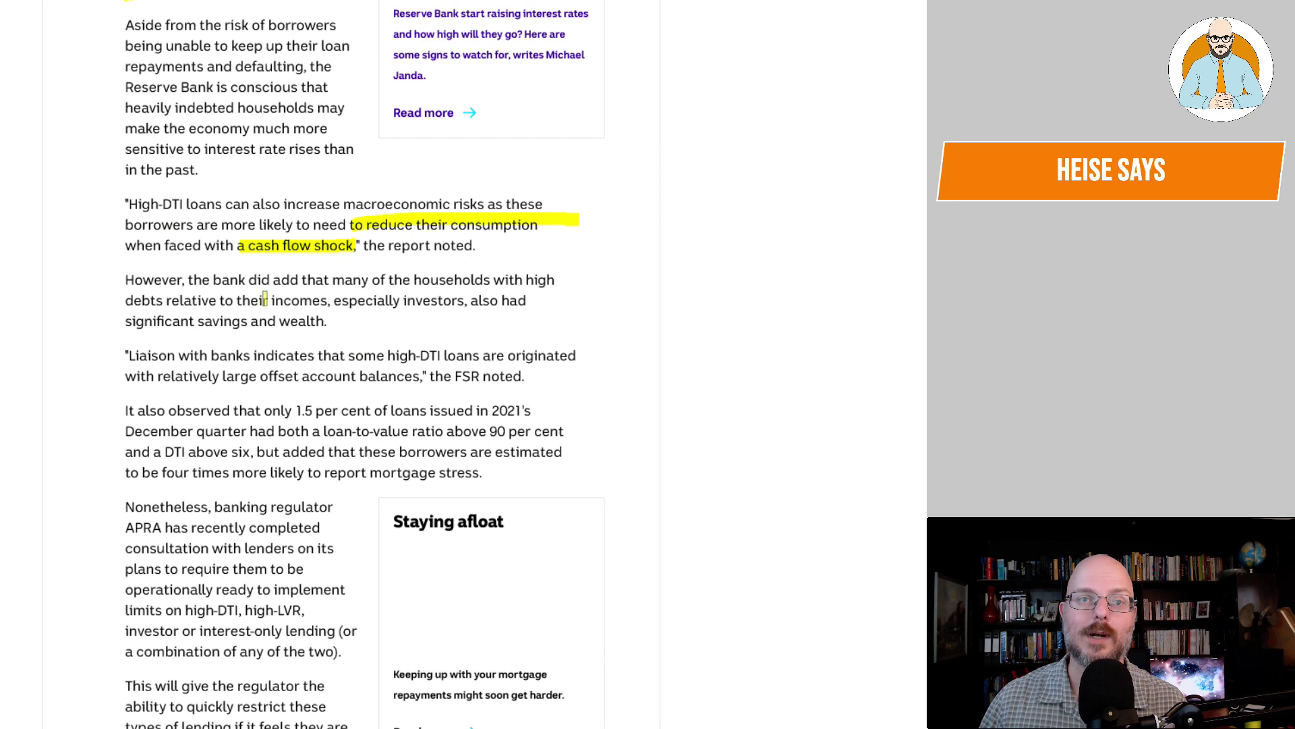
Step: Highlight 'especially investors' and 'significant savings and wealth', and margin-mark the 'Liaison with banks' quote
{"action": "left_click_drag", "start_coordinate": [338, 300], "coordinate": [461, 300]}
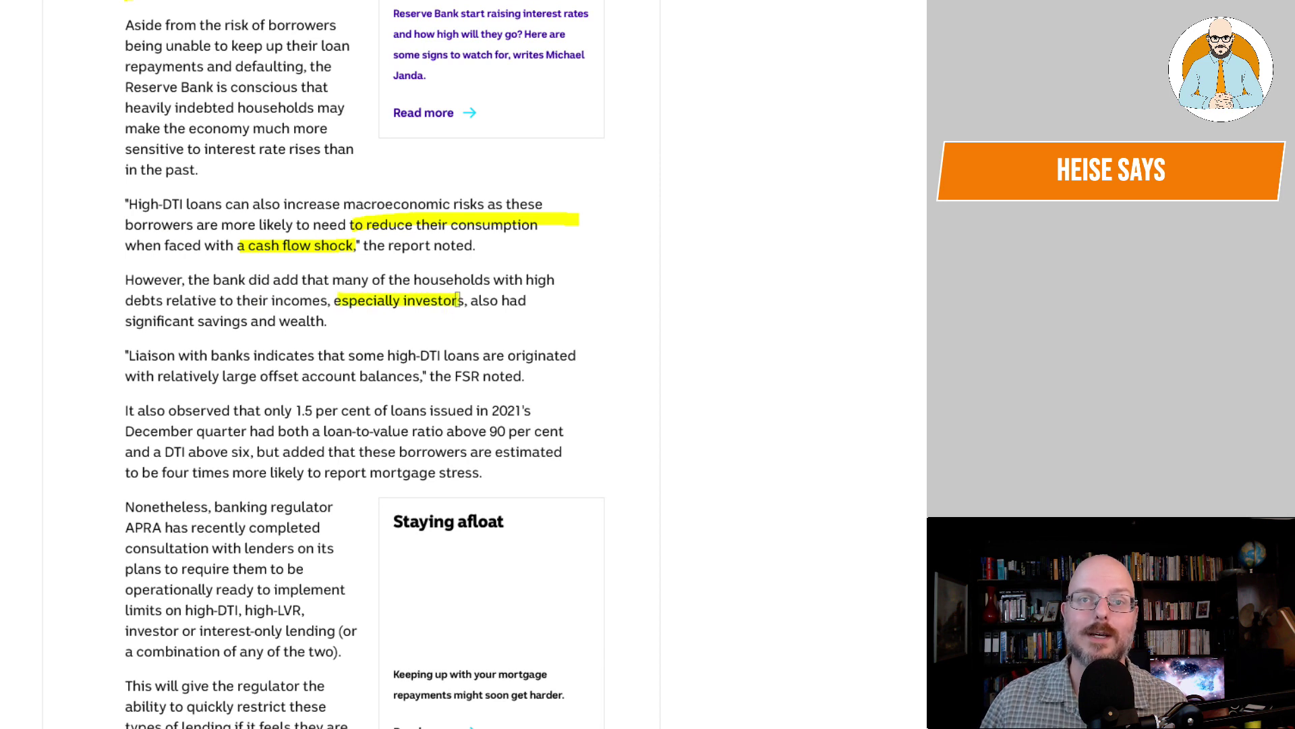
{"action": "left_click_drag", "start_coordinate": [133, 322], "coordinate": [348, 324]}
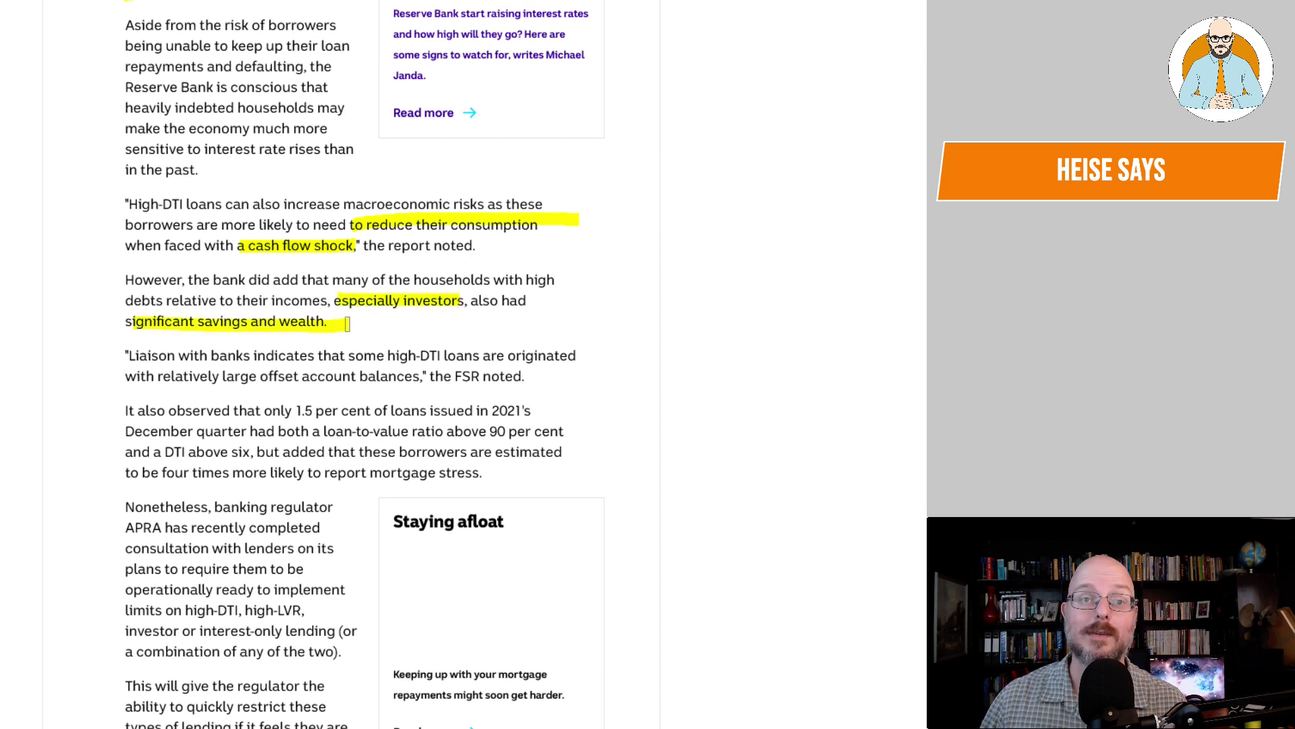
{"action": "left_click_drag", "start_coordinate": [120, 336], "coordinate": [112, 388]}
{"action": "scroll", "coordinate": [164, 361], "scroll_direction": "down", "scroll_amount": 1}
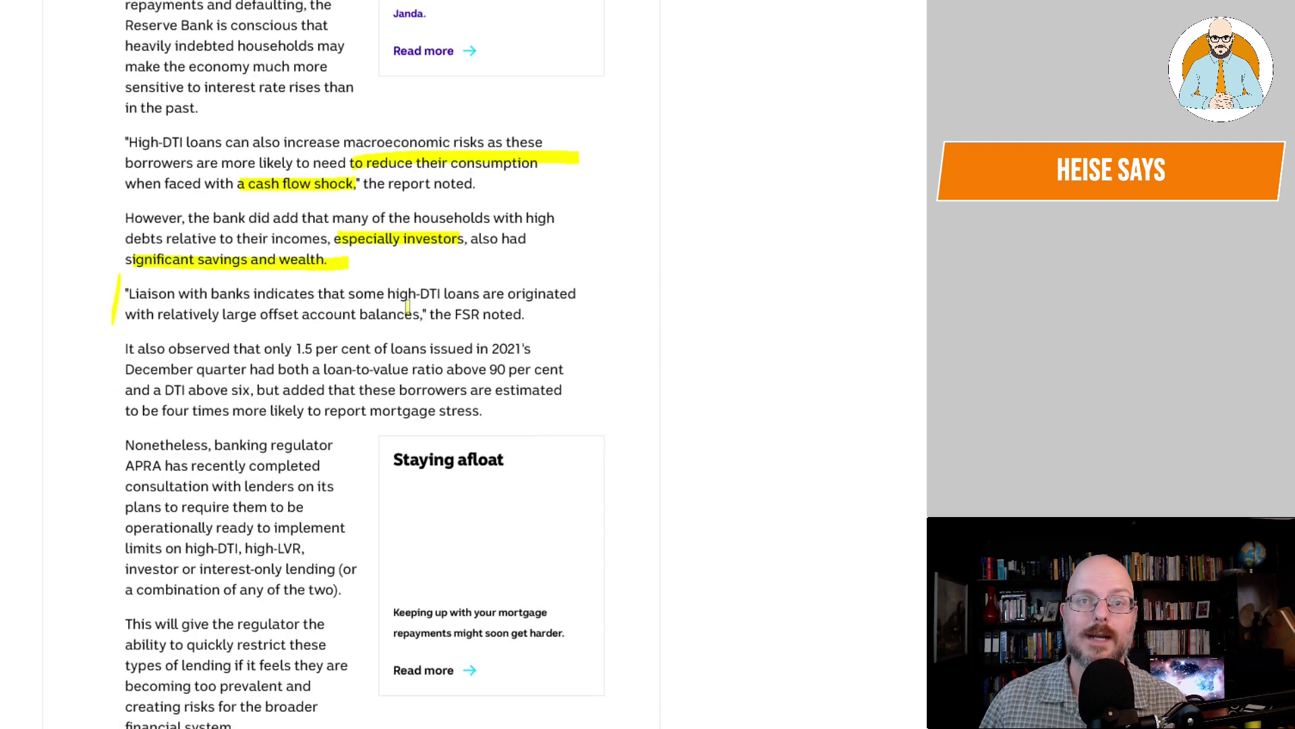
{"action": "left_click_drag", "start_coordinate": [388, 295], "coordinate": [459, 293]}
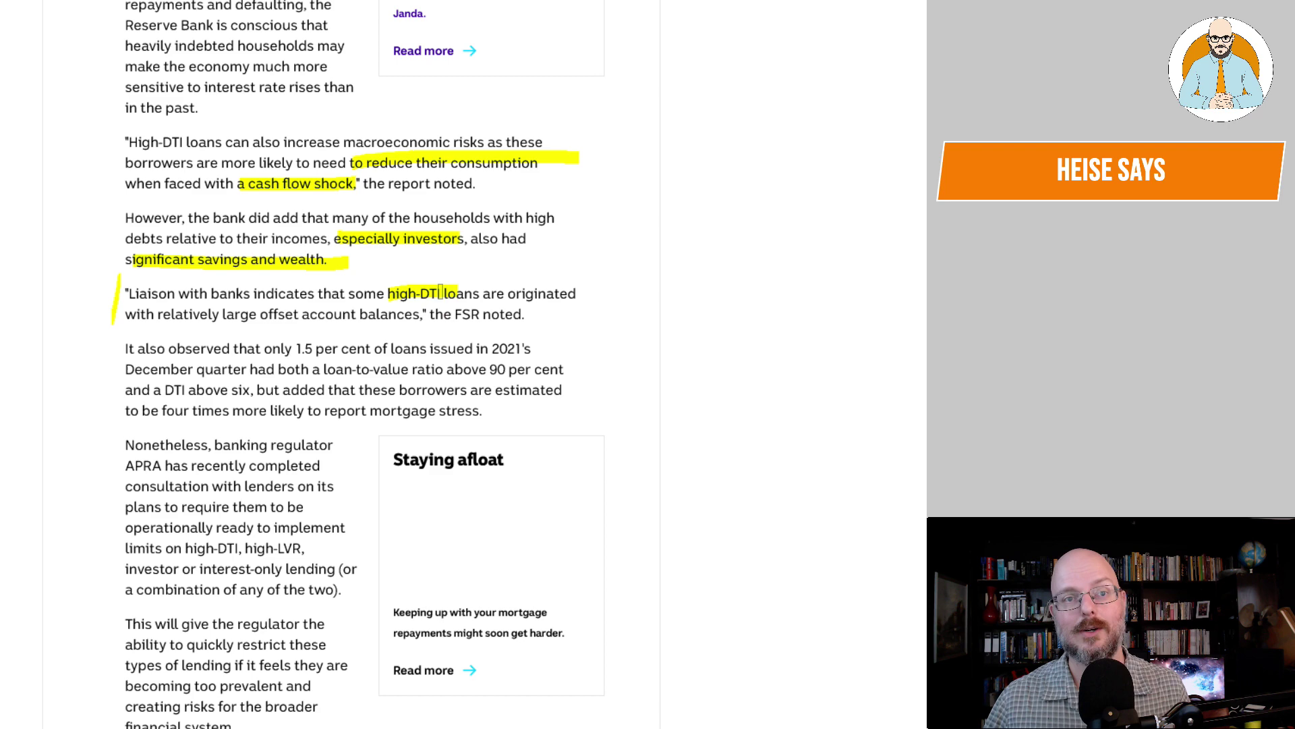
{"action": "scroll", "coordinate": [234, 298], "scroll_direction": "down", "scroll_amount": 1}
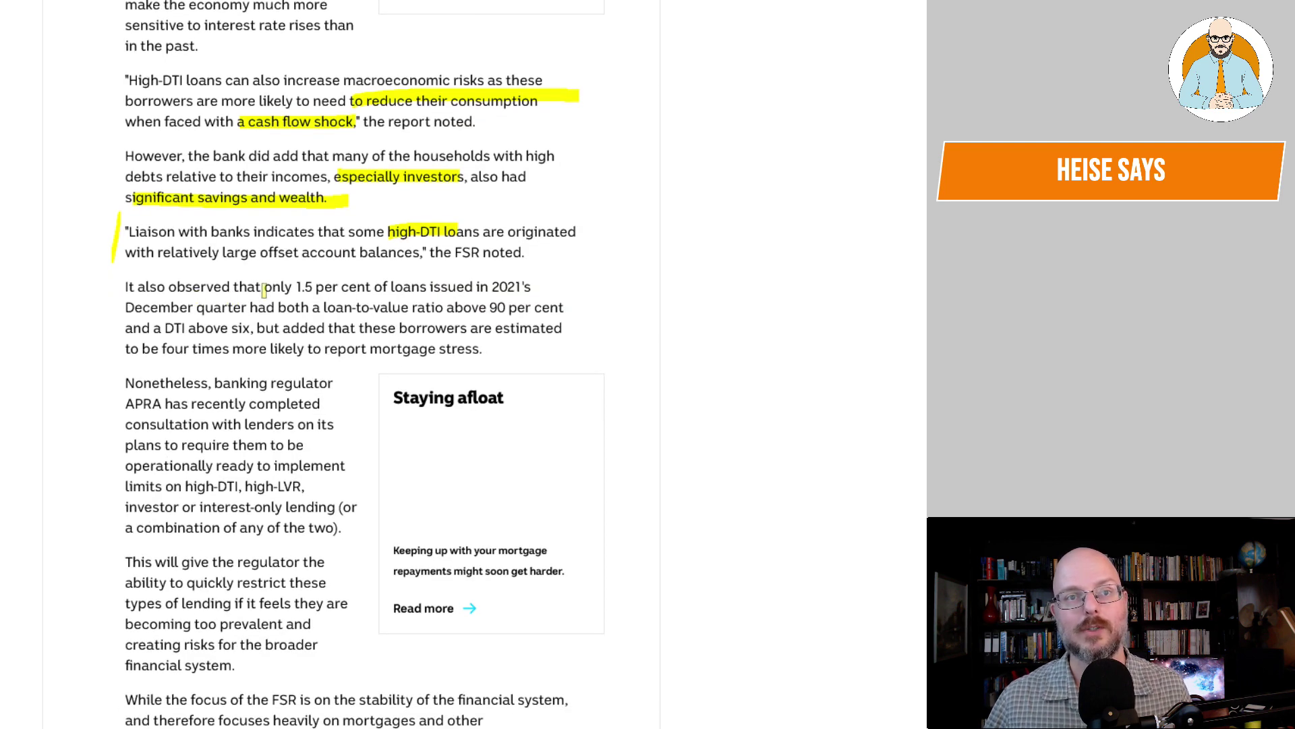
Step: Highlight '1.5 per cent of loans', the 90 per cent LVR, 'to report mortgage stress' and 'high-DTI, high-LVR'
{"action": "left_click_drag", "start_coordinate": [299, 287], "coordinate": [521, 287]}
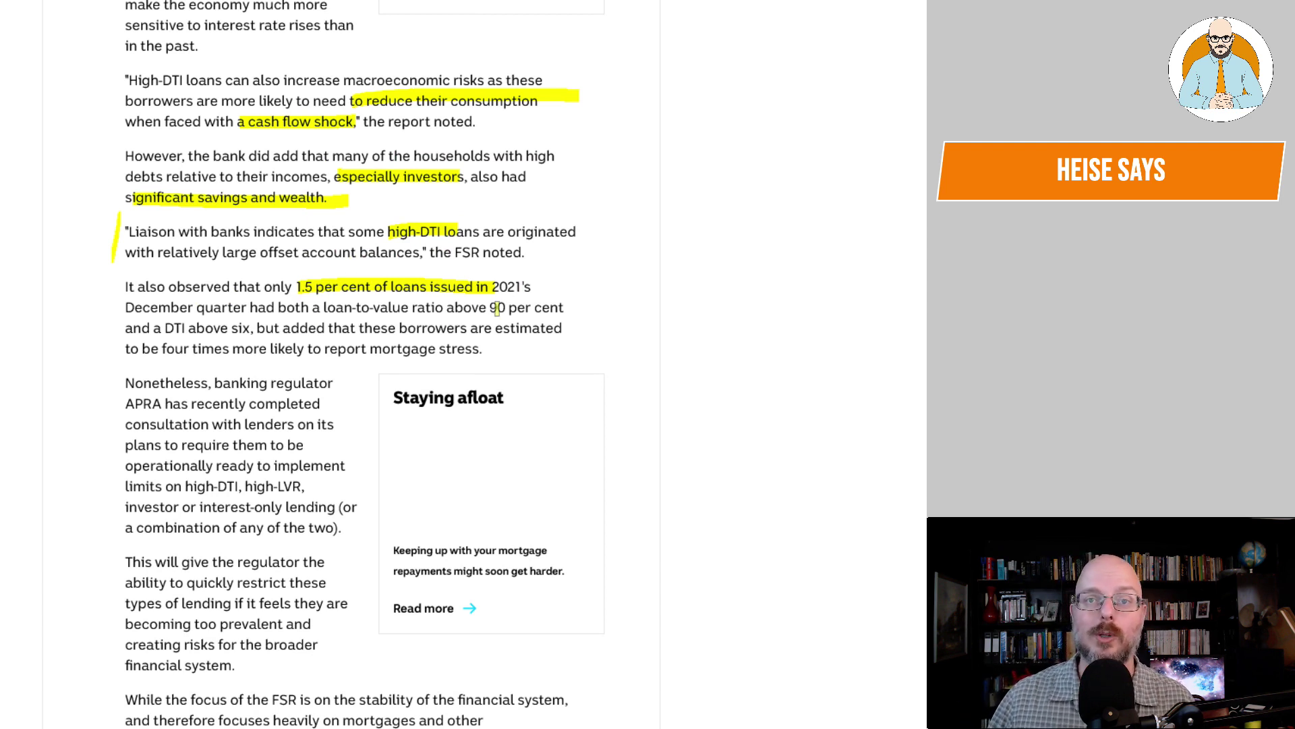
{"action": "left_click_drag", "start_coordinate": [496, 308], "coordinate": [567, 308]}
{"action": "left_click_drag", "start_coordinate": [128, 329], "coordinate": [231, 329]}
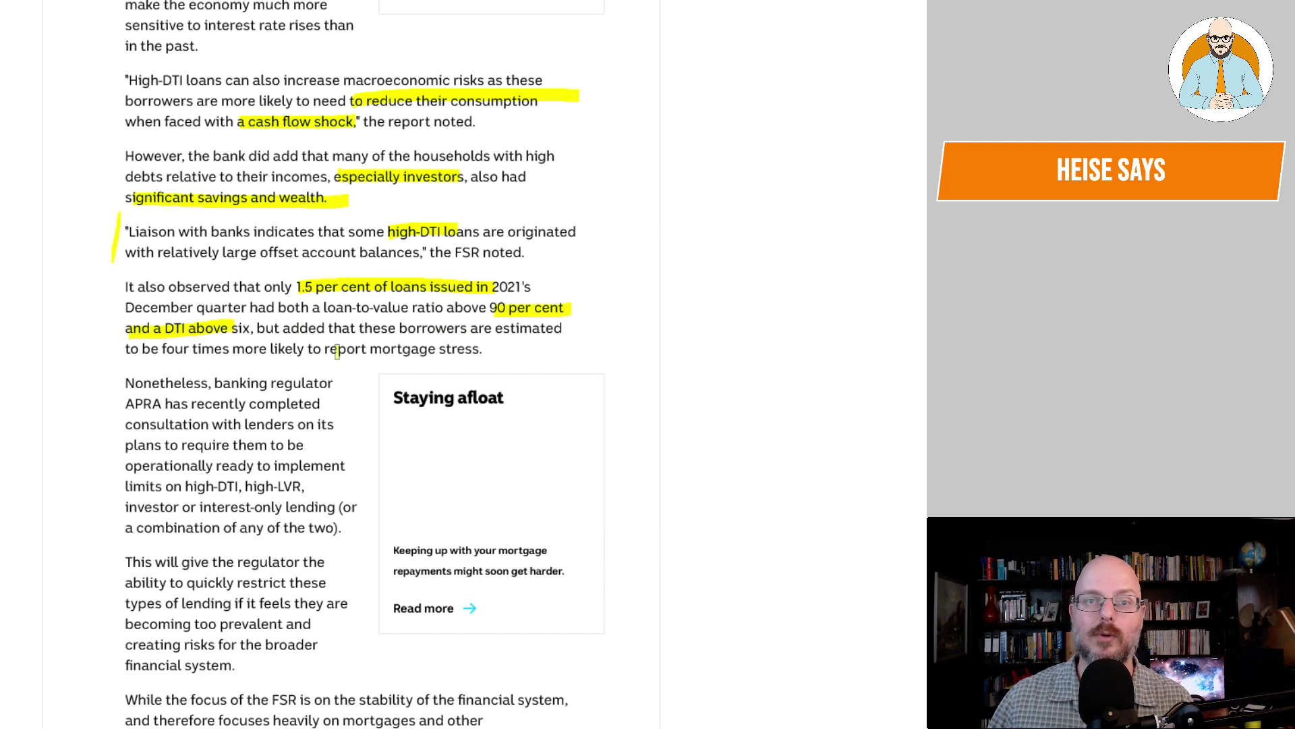
{"action": "left_click_drag", "start_coordinate": [309, 350], "coordinate": [481, 348]}
{"action": "scroll", "coordinate": [486, 346], "scroll_direction": "down", "scroll_amount": 2}
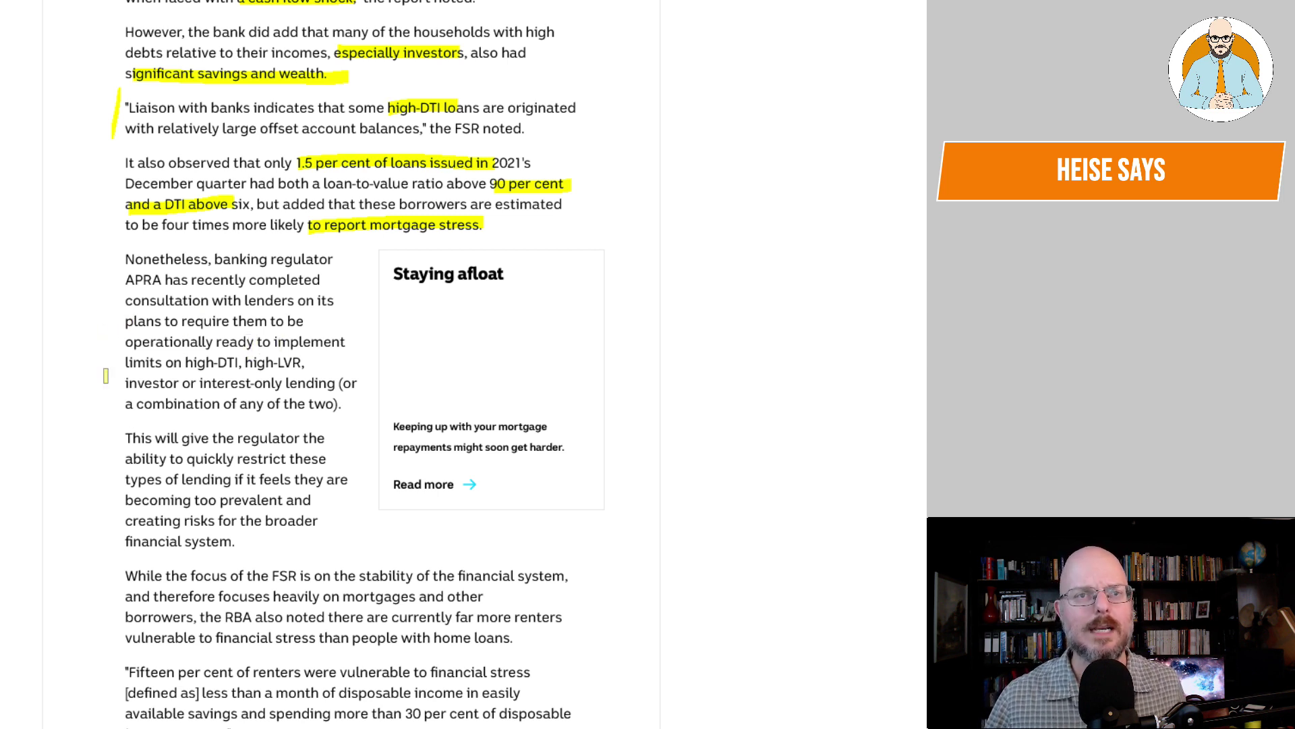
{"action": "left_click_drag", "start_coordinate": [187, 365], "coordinate": [315, 363]}
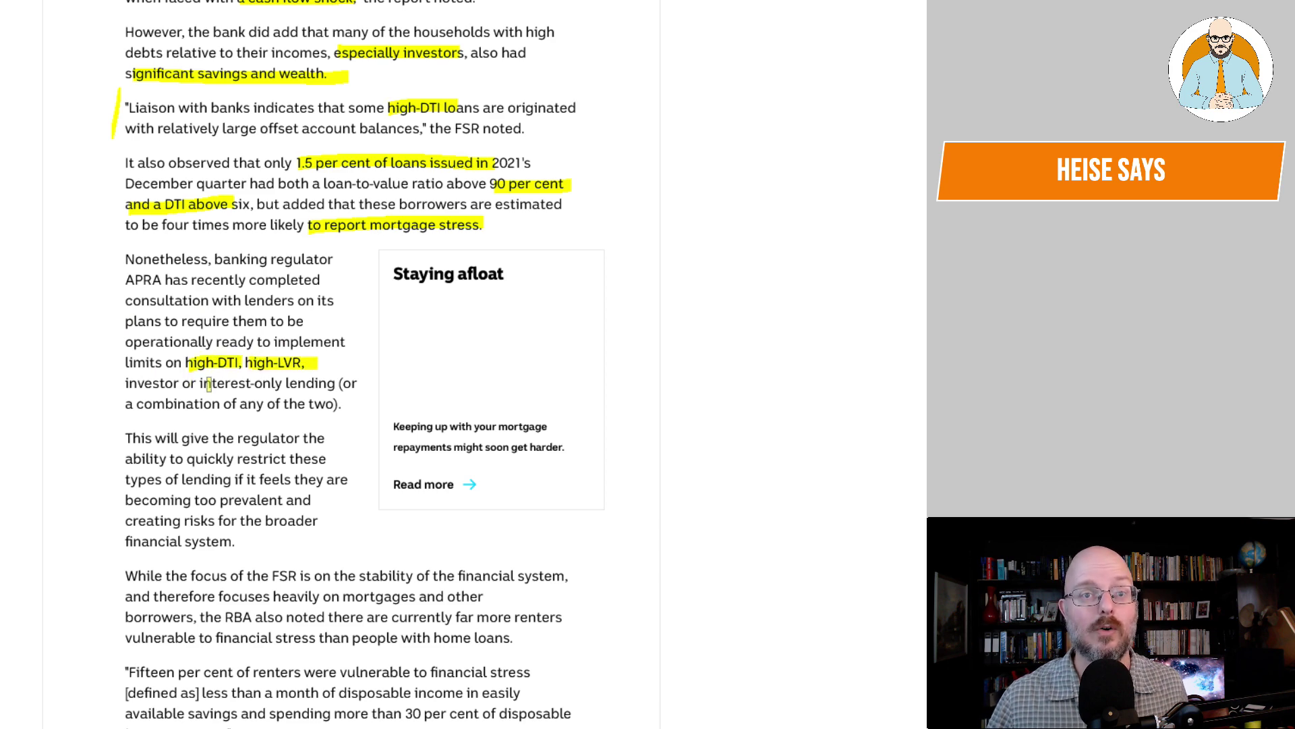
Step: Margin-mark the 'While the focus' paragraph and highlight 'stability of the financial system'
{"action": "scroll", "coordinate": [211, 394], "scroll_direction": "down", "scroll_amount": 1}
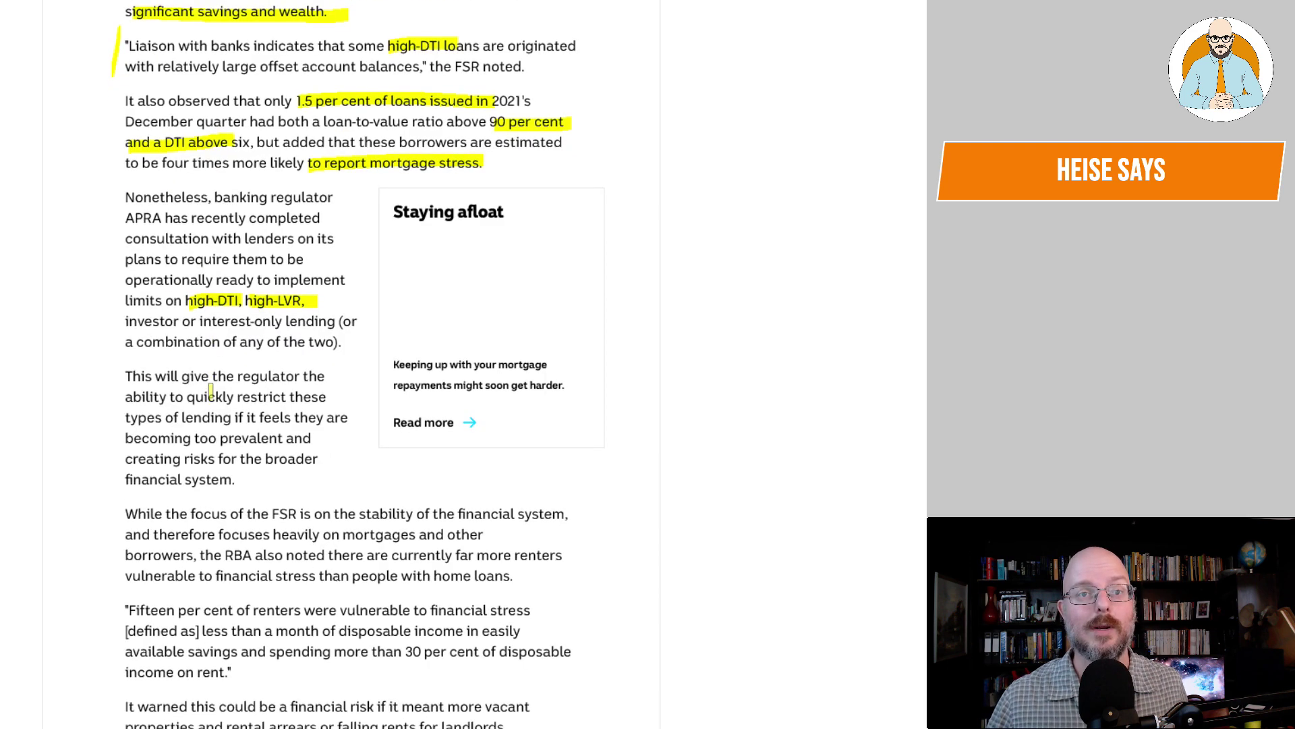
{"action": "scroll", "coordinate": [310, 376], "scroll_direction": "down", "scroll_amount": 2}
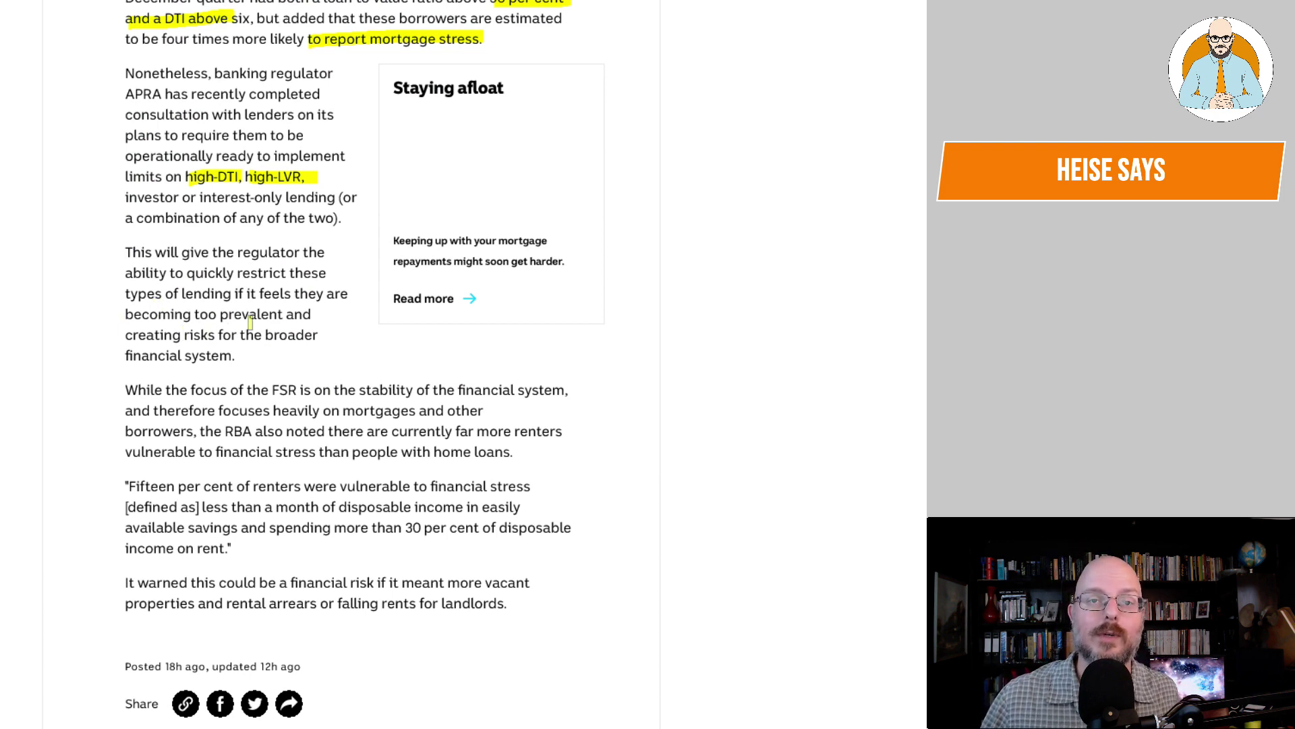
{"action": "left_click_drag", "start_coordinate": [117, 358], "coordinate": [280, 361]}
{"action": "scroll", "coordinate": [280, 360], "scroll_direction": "down", "scroll_amount": 1}
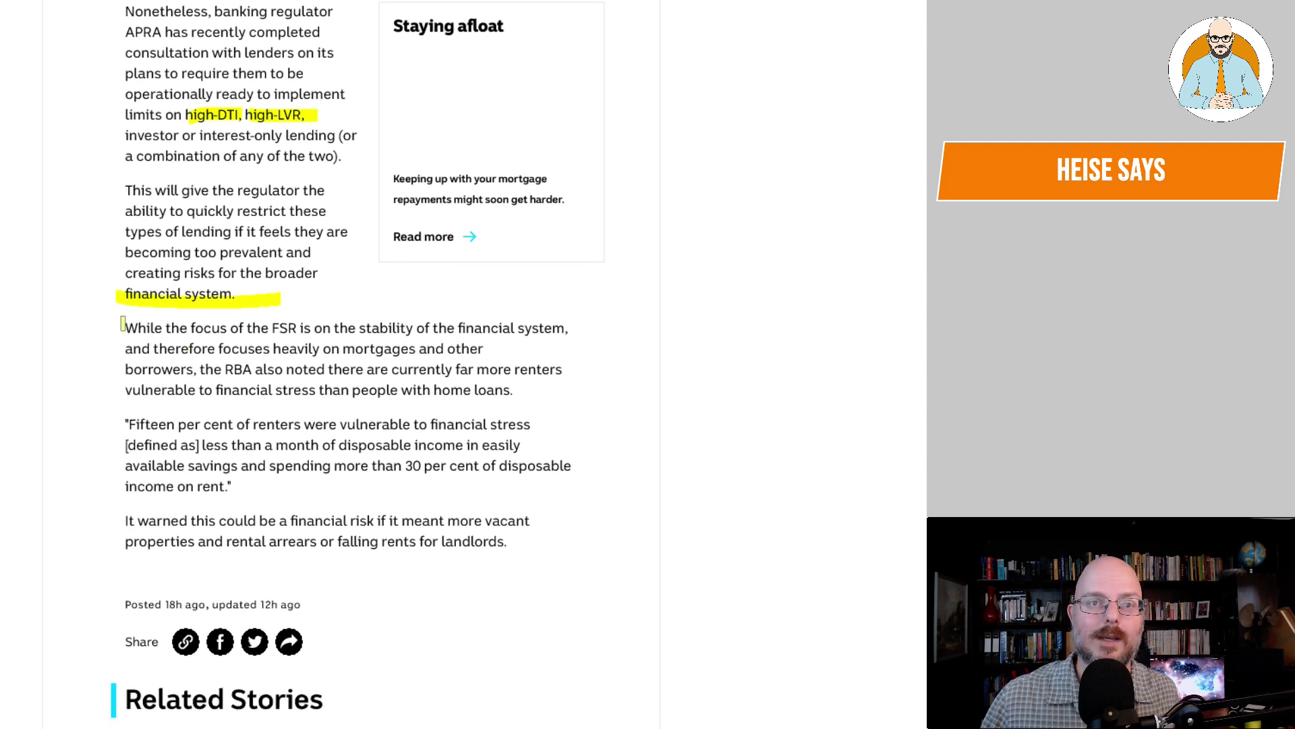
{"action": "left_click_drag", "start_coordinate": [123, 322], "coordinate": [111, 391]}
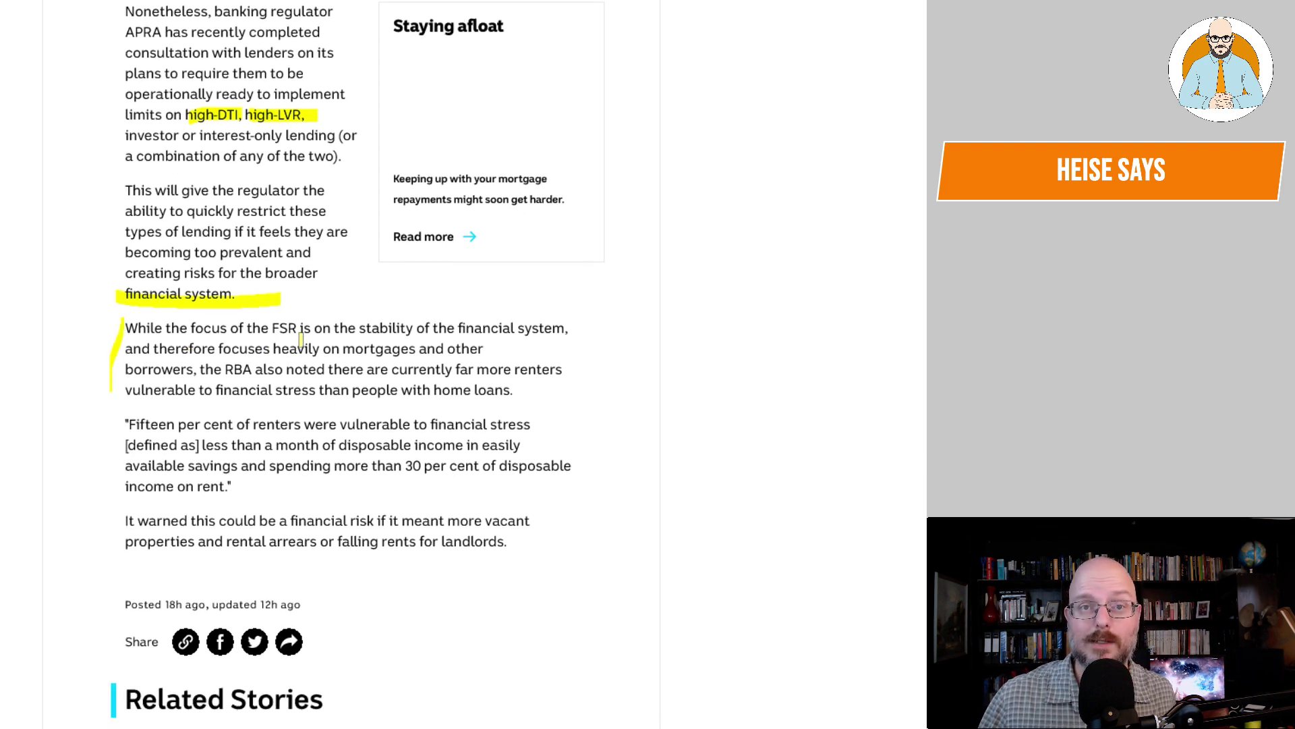
{"action": "left_click_drag", "start_coordinate": [364, 330], "coordinate": [572, 328]}
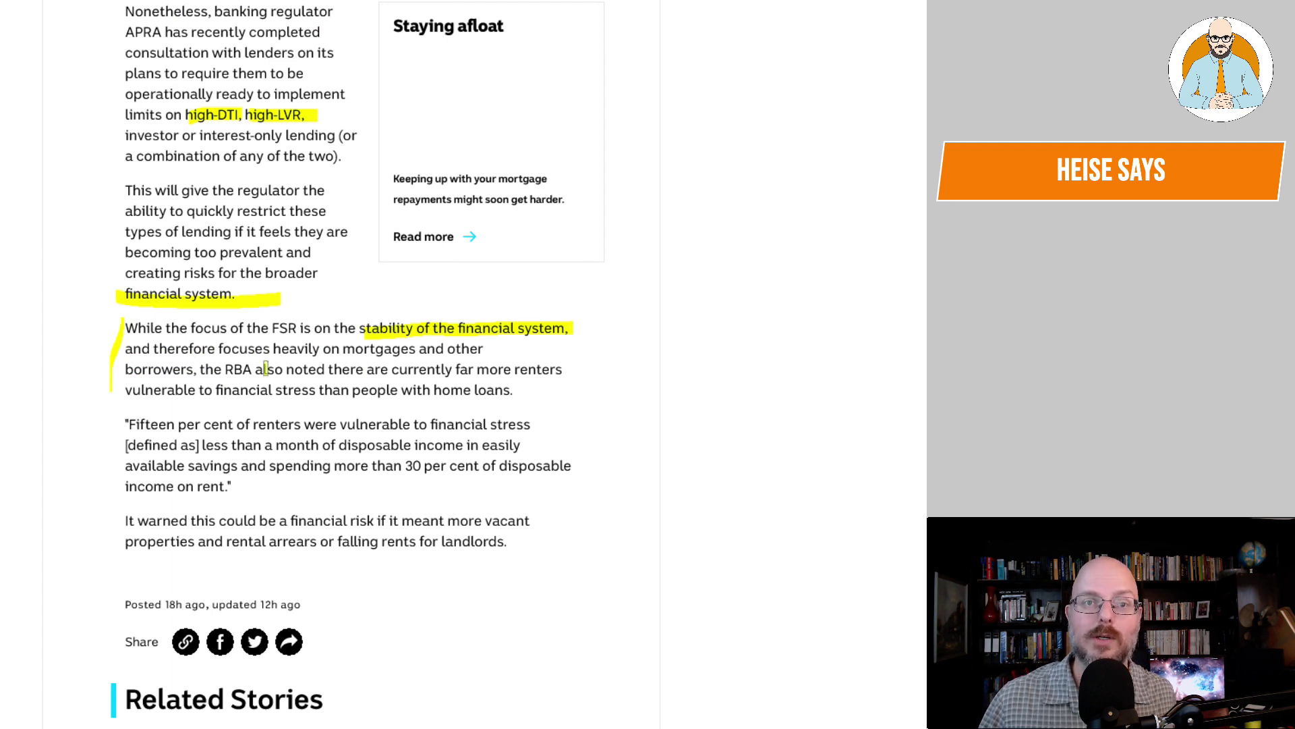
{"action": "scroll", "coordinate": [266, 370], "scroll_direction": "down", "scroll_amount": 1}
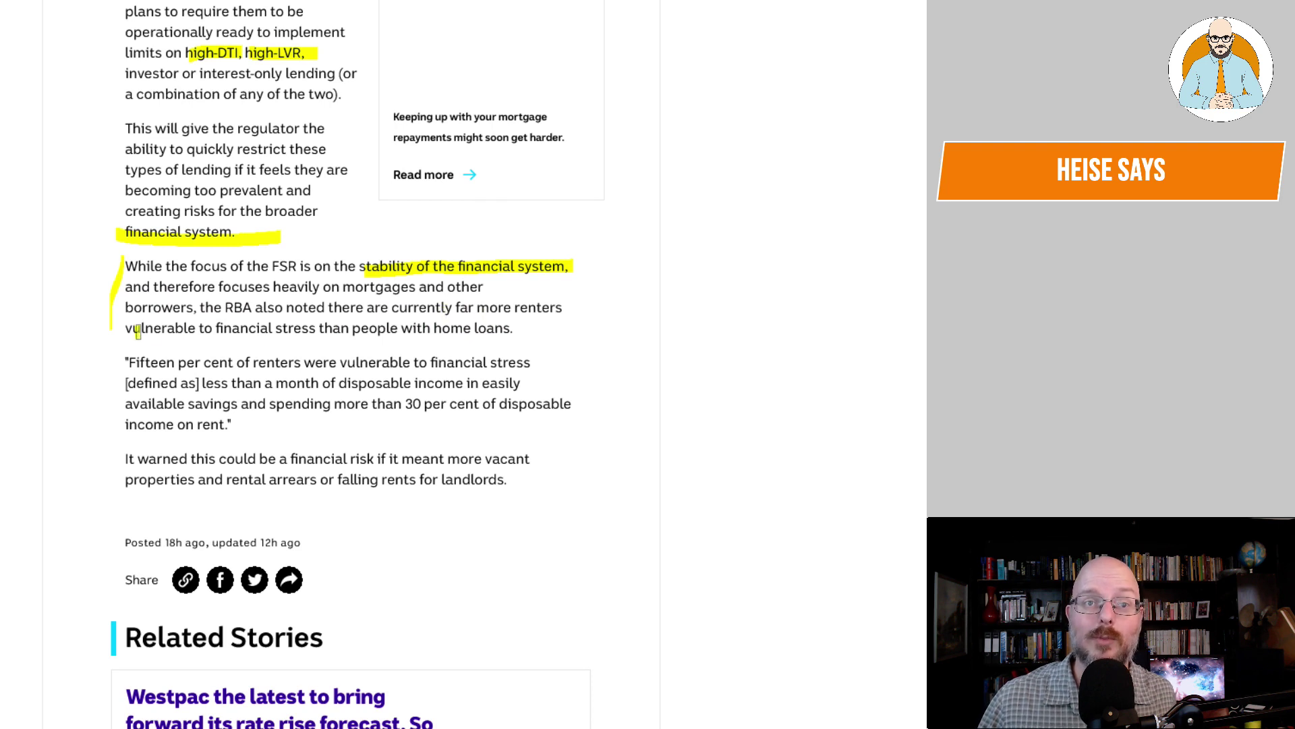
Step: Highlight 'vulnerable to financial stress', 'easily available savings' and 'income on rent' in the renters paragraphs
{"action": "left_click_drag", "start_coordinate": [137, 331], "coordinate": [511, 329]}
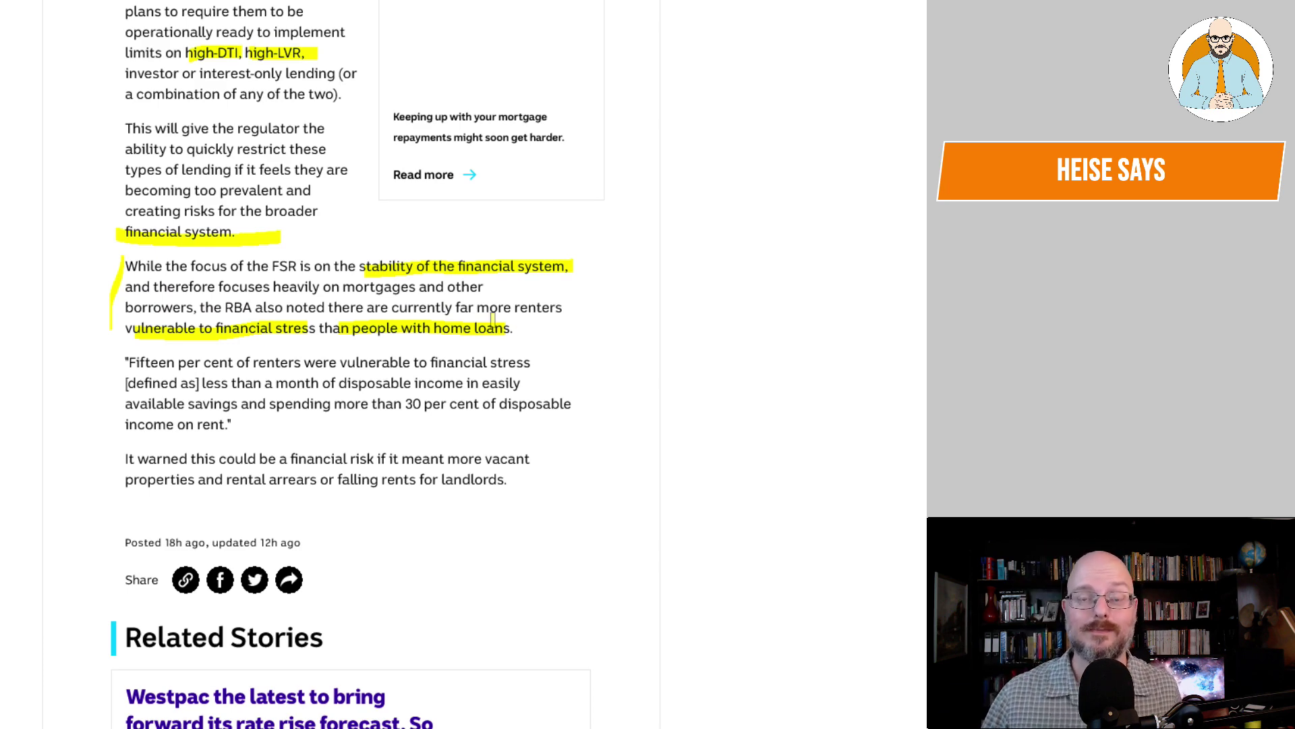
{"action": "scroll", "coordinate": [418, 282], "scroll_direction": "down", "scroll_amount": 1}
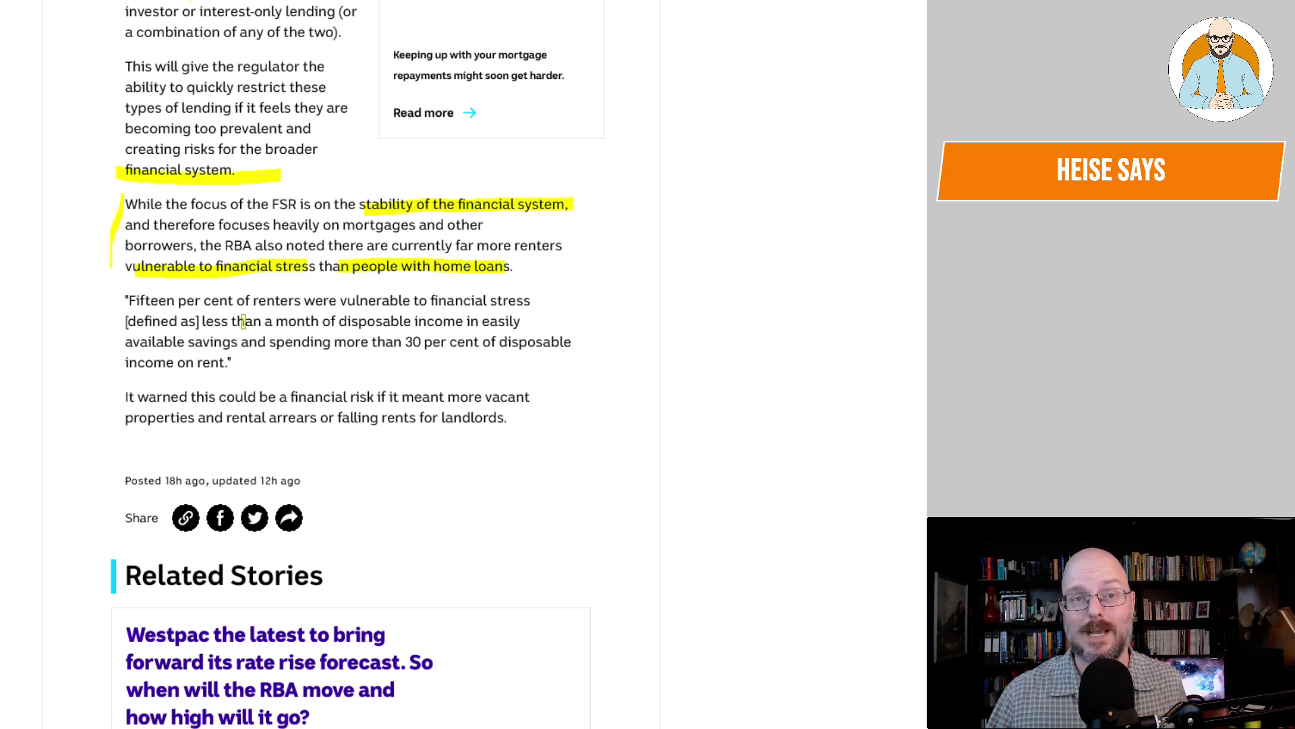
{"action": "left_click_drag", "start_coordinate": [308, 306], "coordinate": [540, 306]}
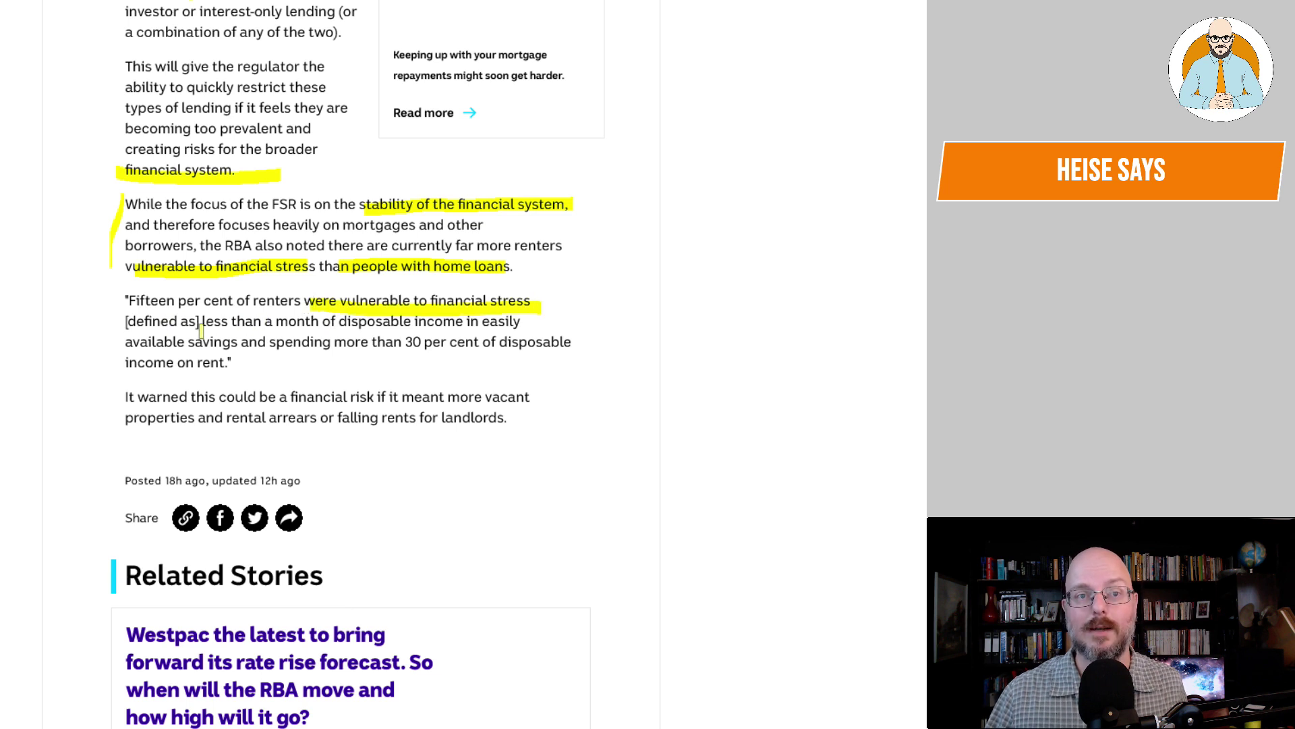
{"action": "left_click_drag", "start_coordinate": [324, 322], "coordinate": [526, 321]}
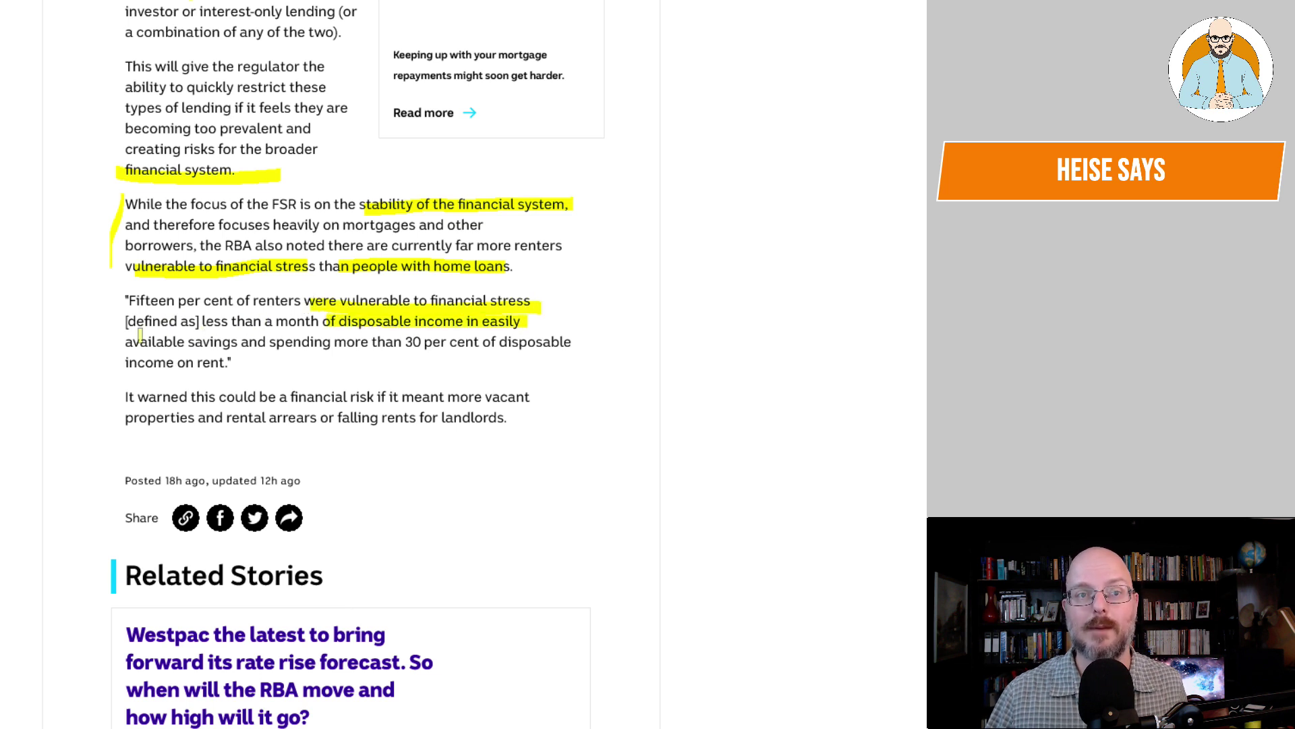
{"action": "left_click_drag", "start_coordinate": [126, 342], "coordinate": [219, 342]}
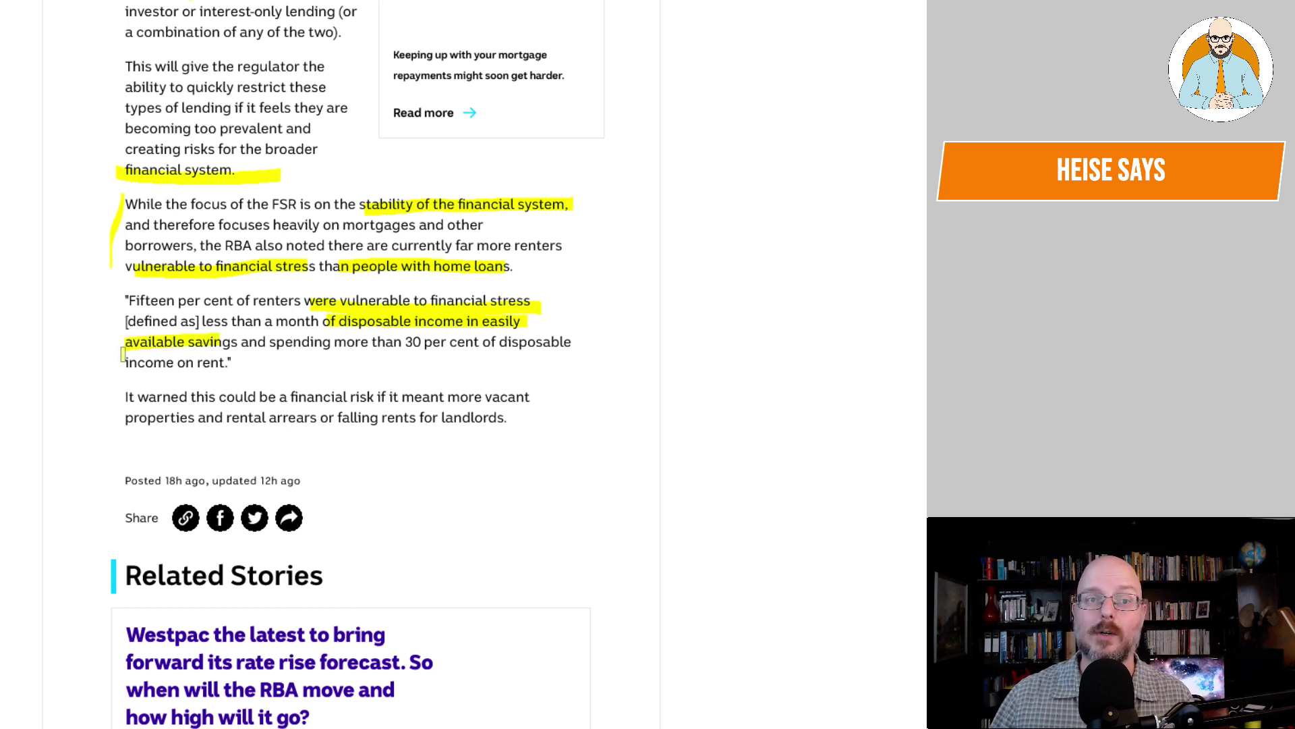
{"action": "left_click_drag", "start_coordinate": [124, 359], "coordinate": [223, 357]}
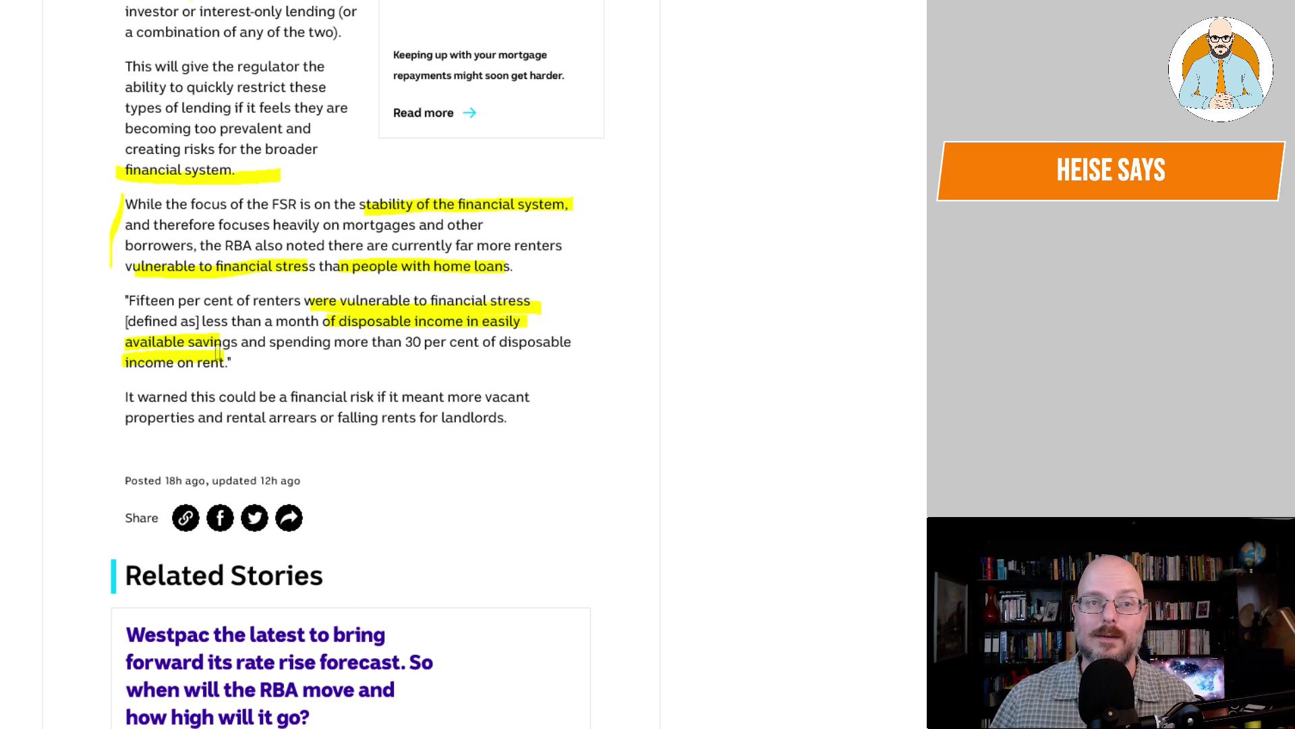
Step: Highlight 'properties and rental arrears', then scroll back up the article
{"action": "scroll", "coordinate": [214, 347], "scroll_direction": "down", "scroll_amount": 1}
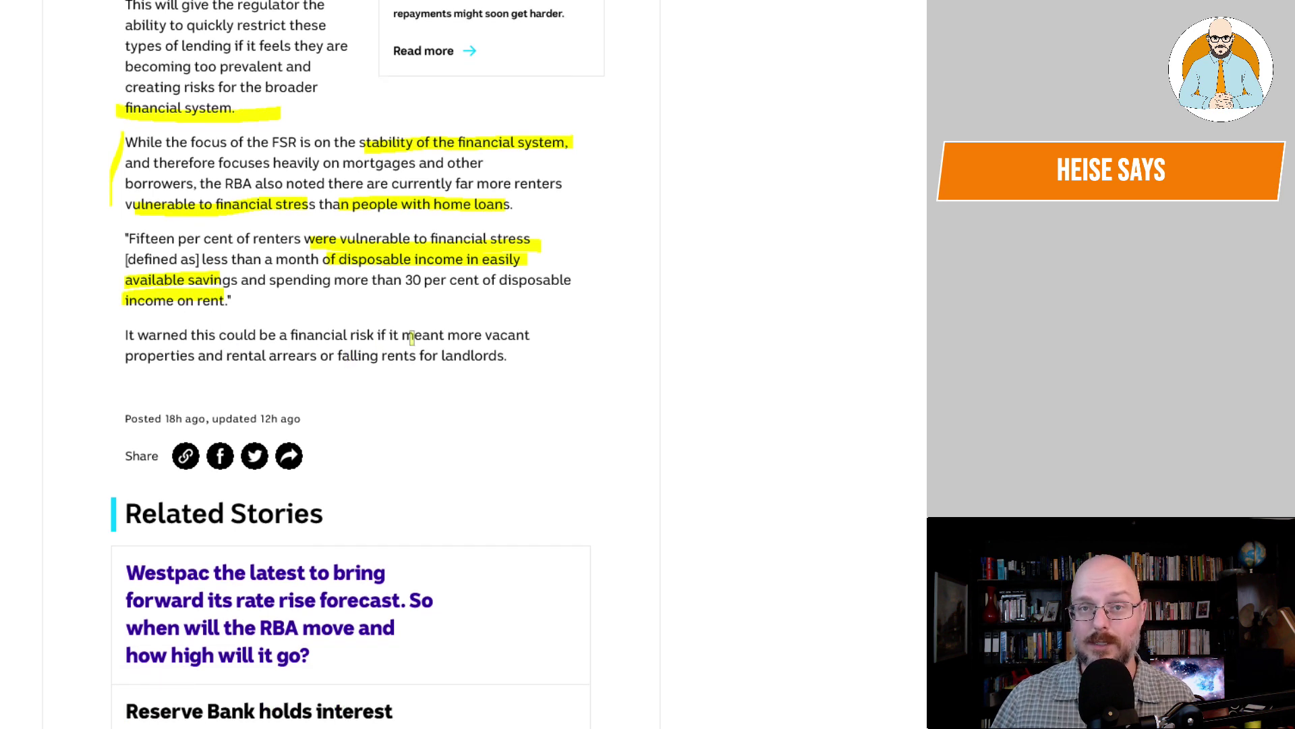
{"action": "left_click_drag", "start_coordinate": [126, 352], "coordinate": [475, 352]}
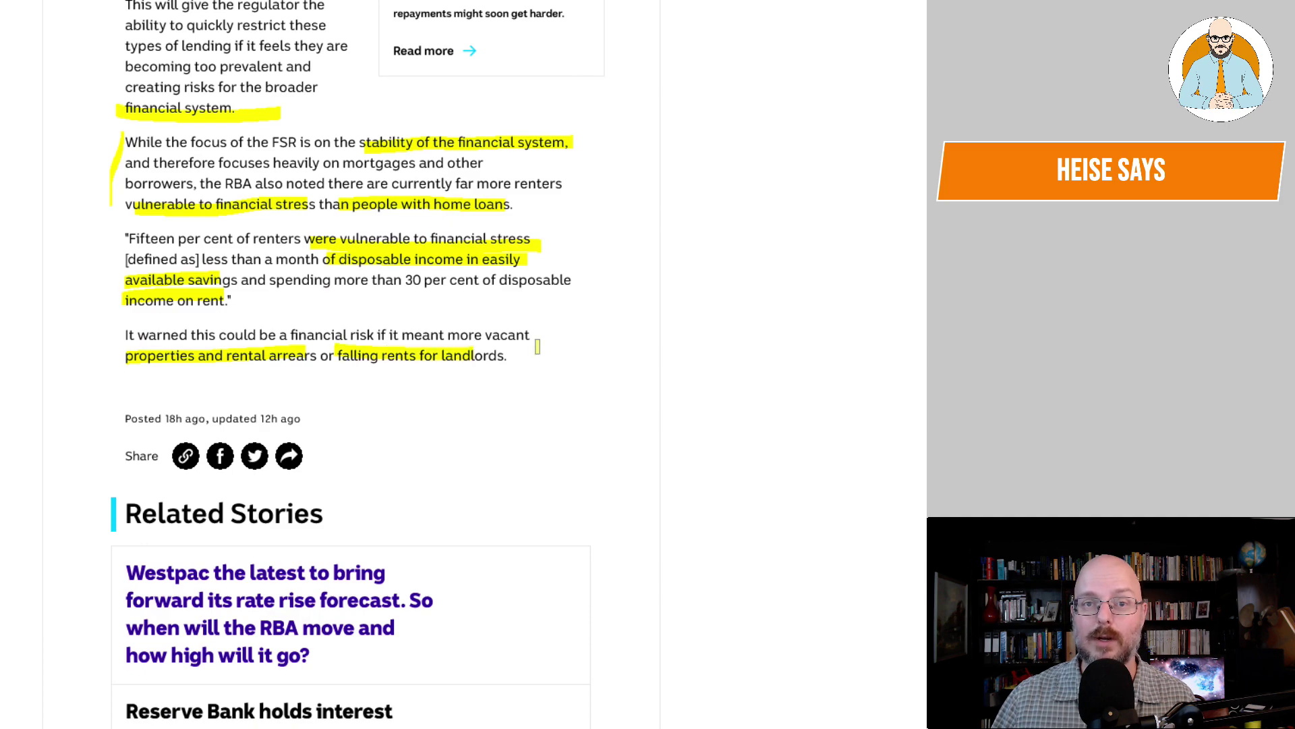
{"action": "scroll", "coordinate": [538, 347], "scroll_direction": "down", "scroll_amount": 1}
{"action": "scroll", "coordinate": [536, 345], "scroll_direction": "up", "scroll_amount": 13}
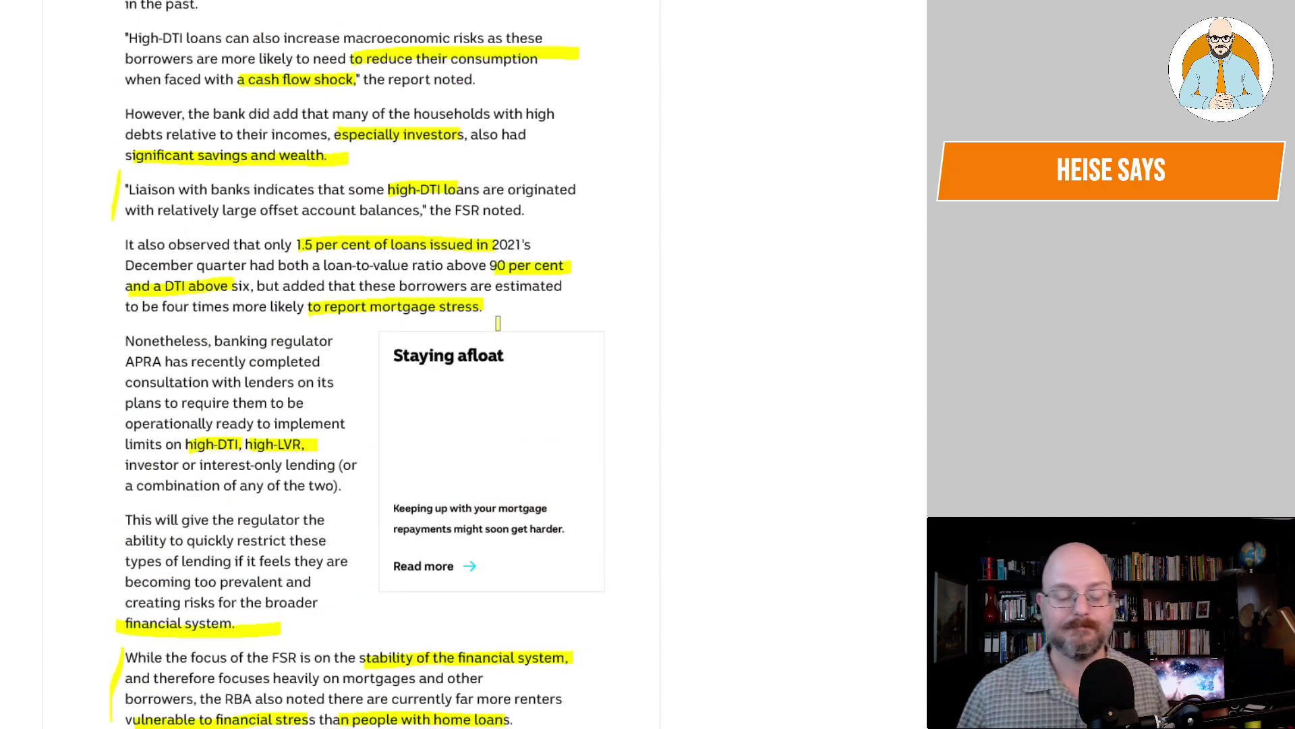
{"action": "scroll", "coordinate": [490, 317], "scroll_direction": "up", "scroll_amount": 3}
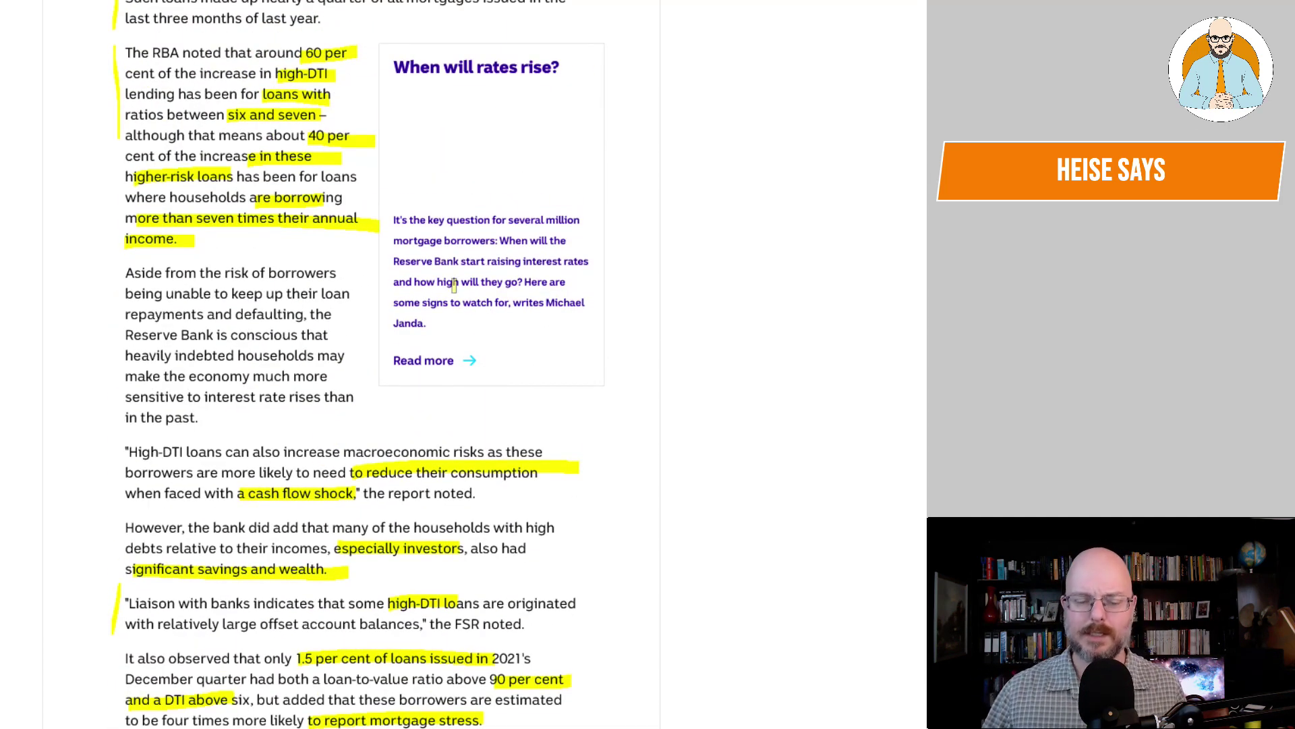